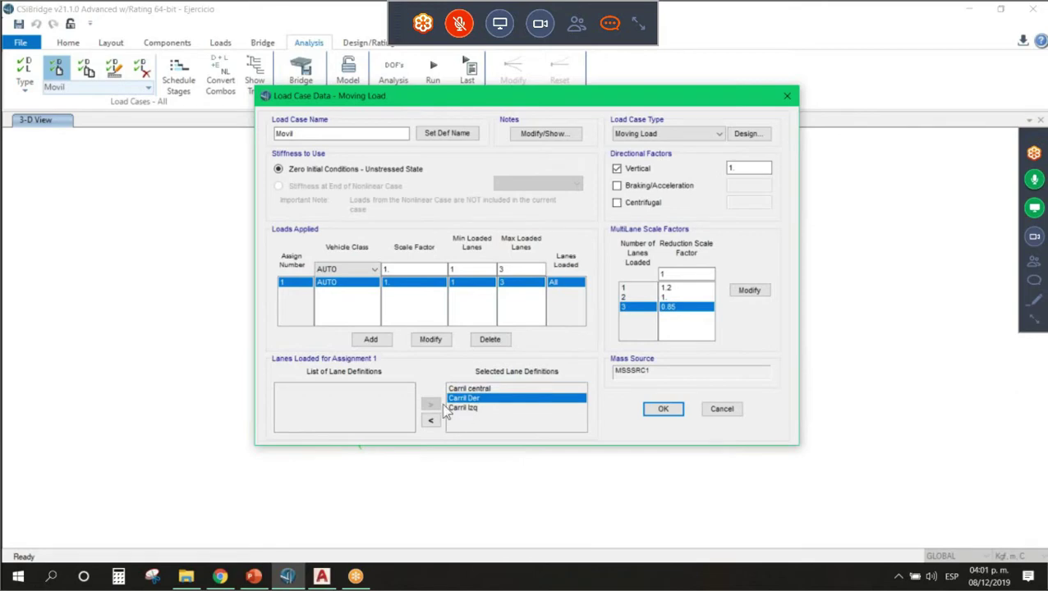
Review the Carril central and Carril Izq lanes assigned to the Movil moving load case and accept its data
{"action": "left_click", "coordinate": [469, 390]}
{"action": "left_click", "coordinate": [466, 408]}
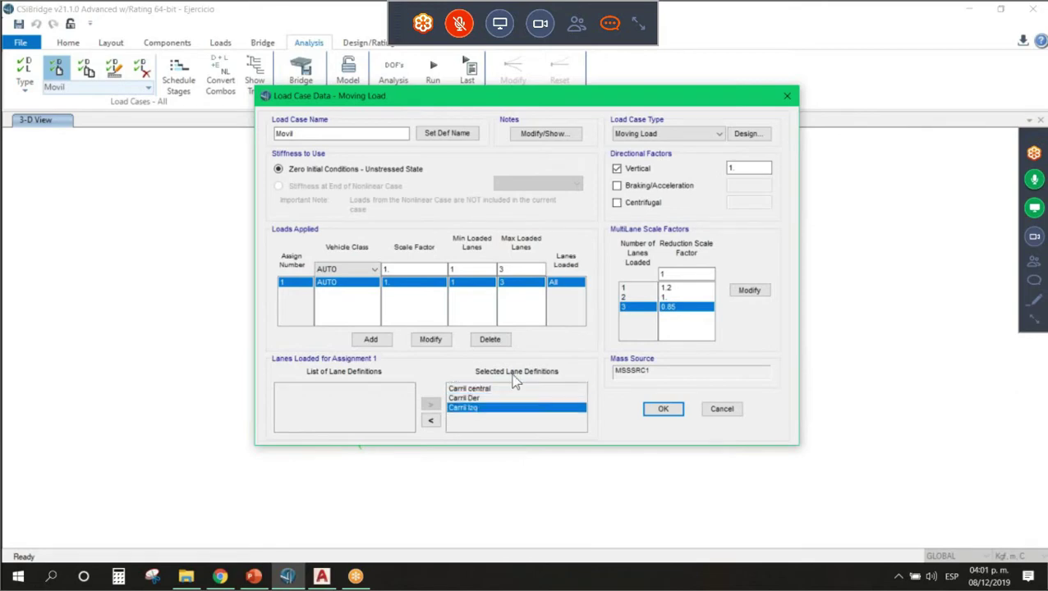
{"action": "left_click", "coordinate": [664, 410]}
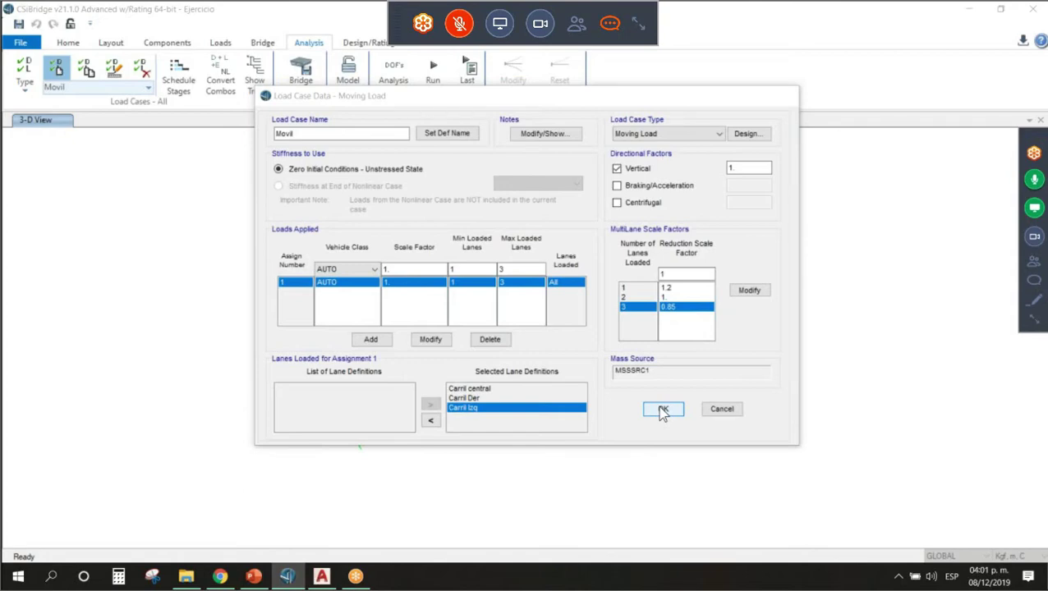
{"action": "left_click", "coordinate": [662, 380]}
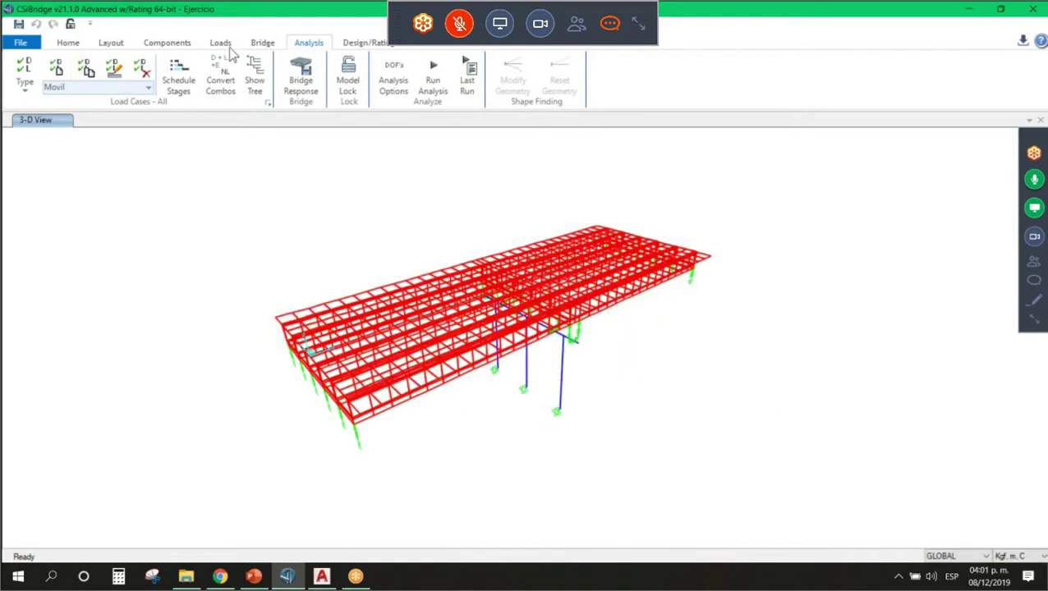
Switch the load distributions to the area type and select the Rodamiento distribution
{"action": "left_click", "coordinate": [223, 45]}
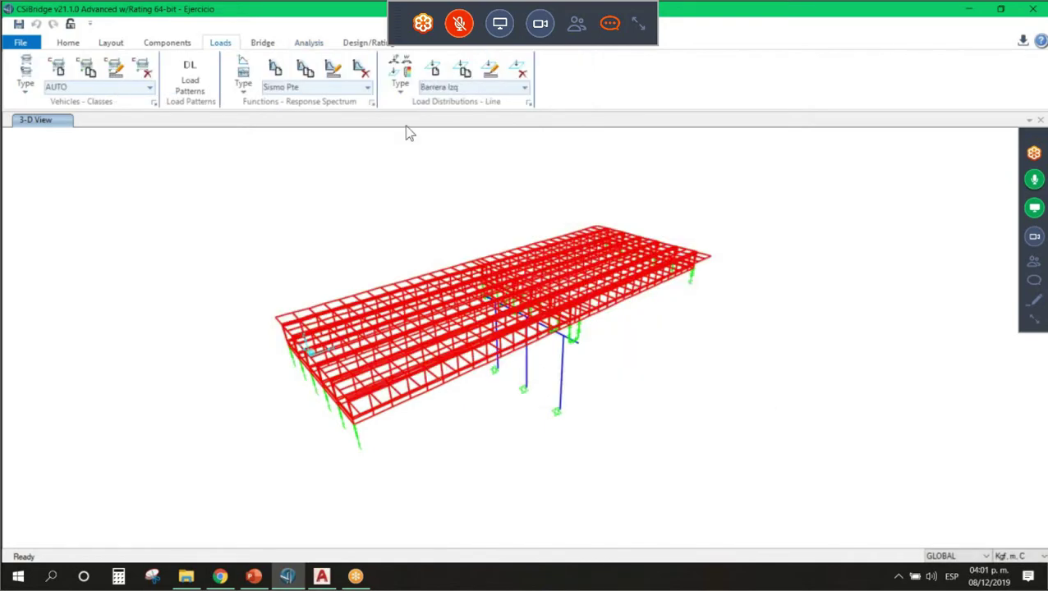
{"action": "left_click", "coordinate": [524, 87]}
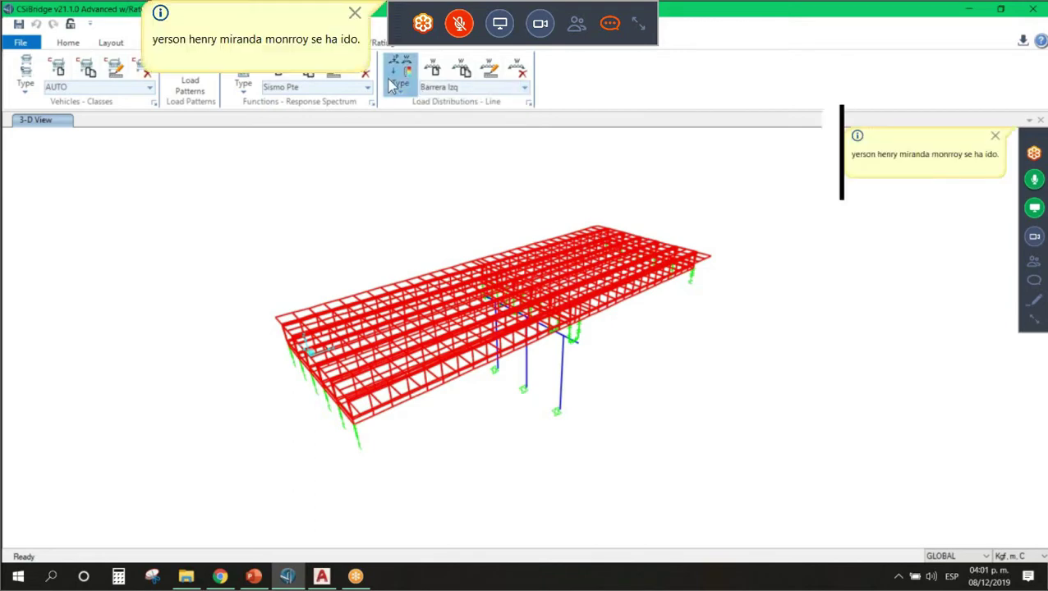
{"action": "left_click", "coordinate": [393, 87]}
{"action": "left_click", "coordinate": [407, 119]}
{"action": "left_click", "coordinate": [524, 87]}
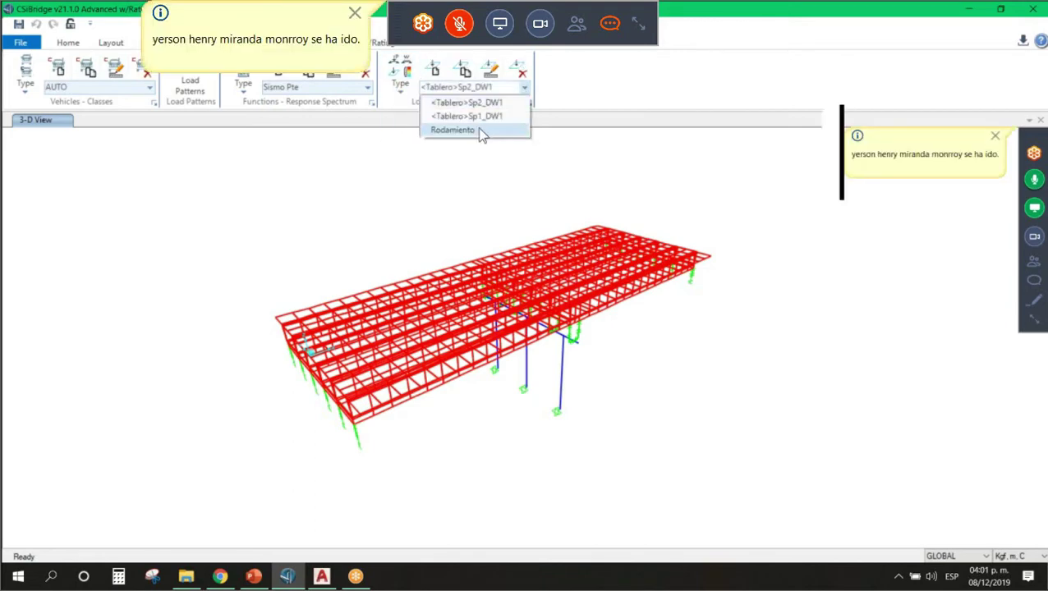
{"action": "left_click", "coordinate": [480, 131]}
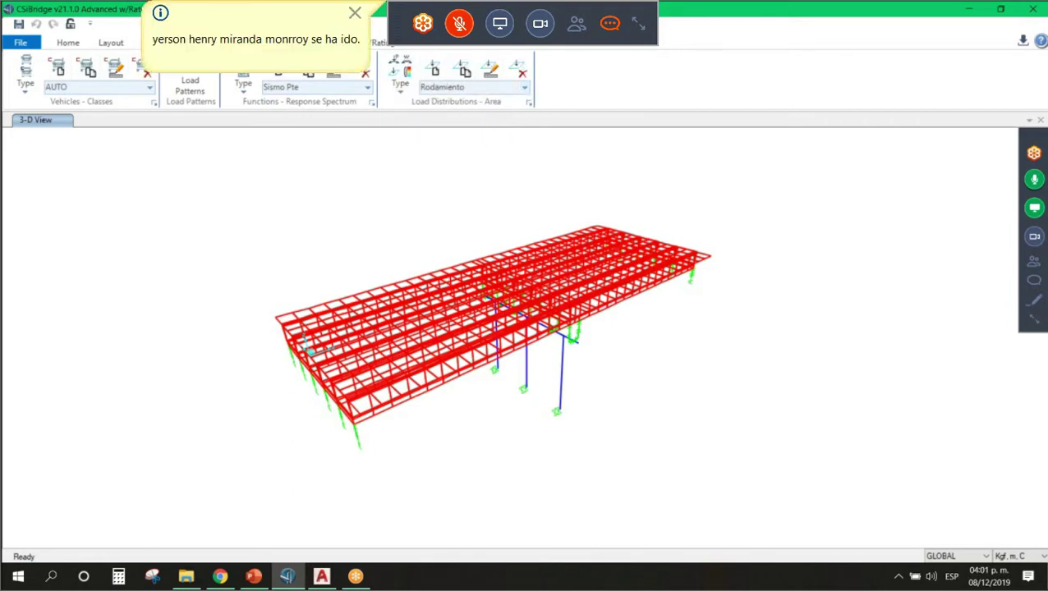
Review the area load assignments of the Puente bridge object and accept them
{"action": "left_click", "coordinate": [263, 43]}
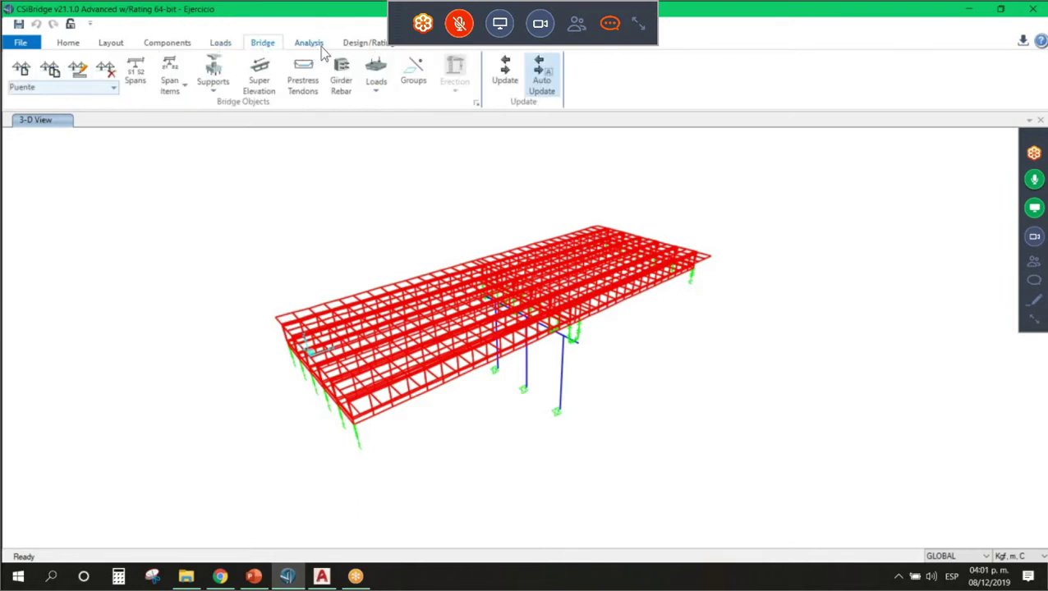
{"action": "left_click", "coordinate": [375, 78]}
{"action": "left_click", "coordinate": [458, 151]}
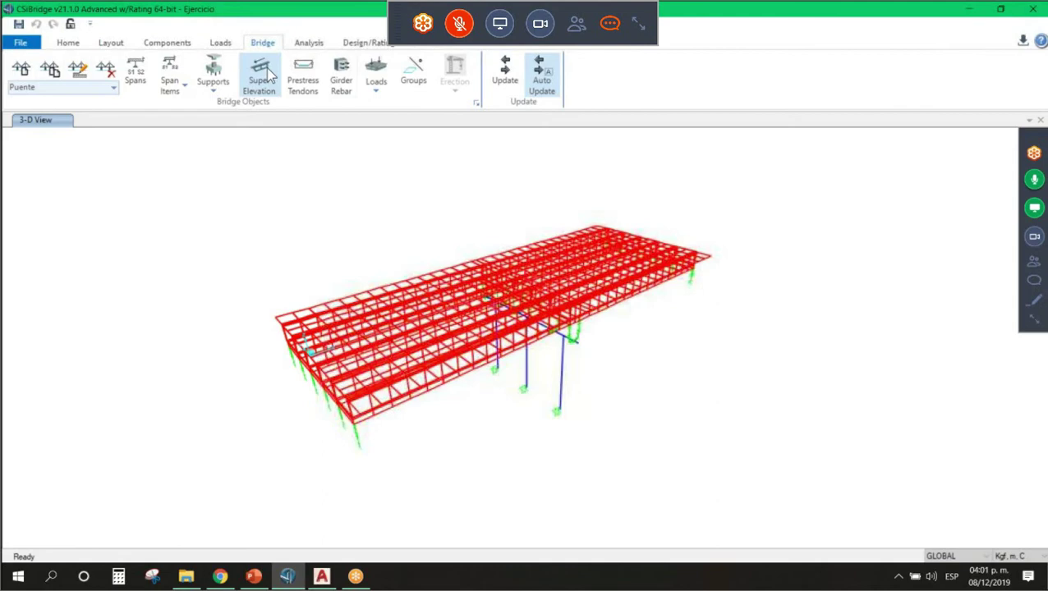
{"action": "left_click", "coordinate": [376, 74]}
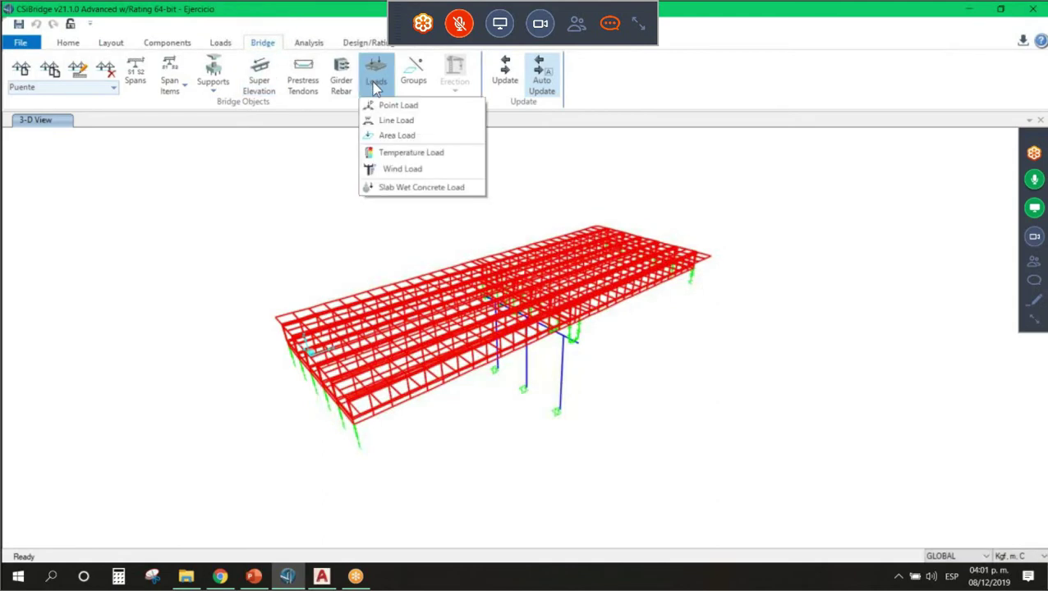
{"action": "left_click", "coordinate": [397, 138]}
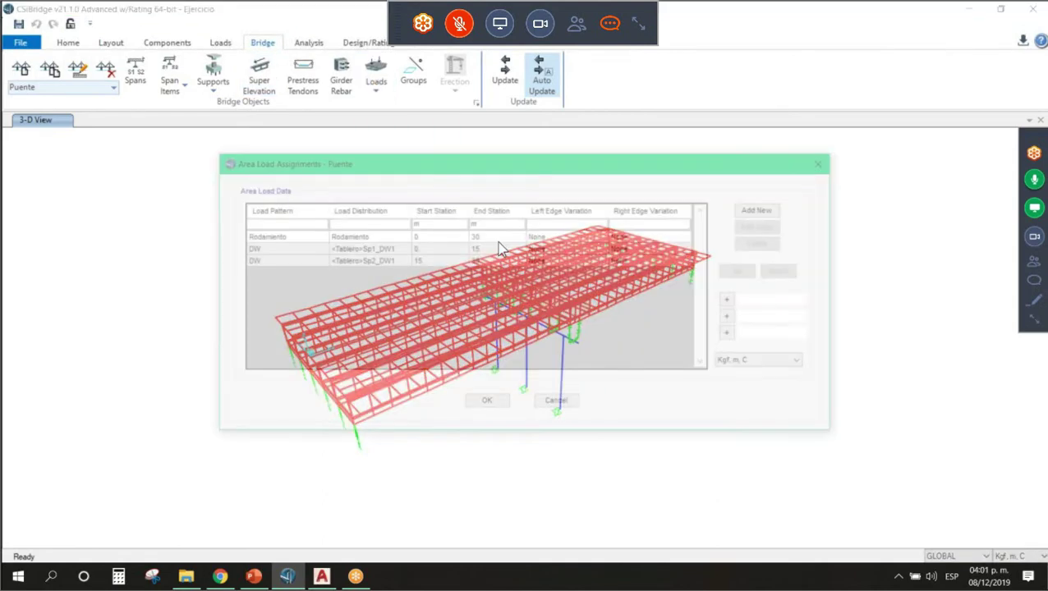
{"action": "left_click", "coordinate": [490, 404]}
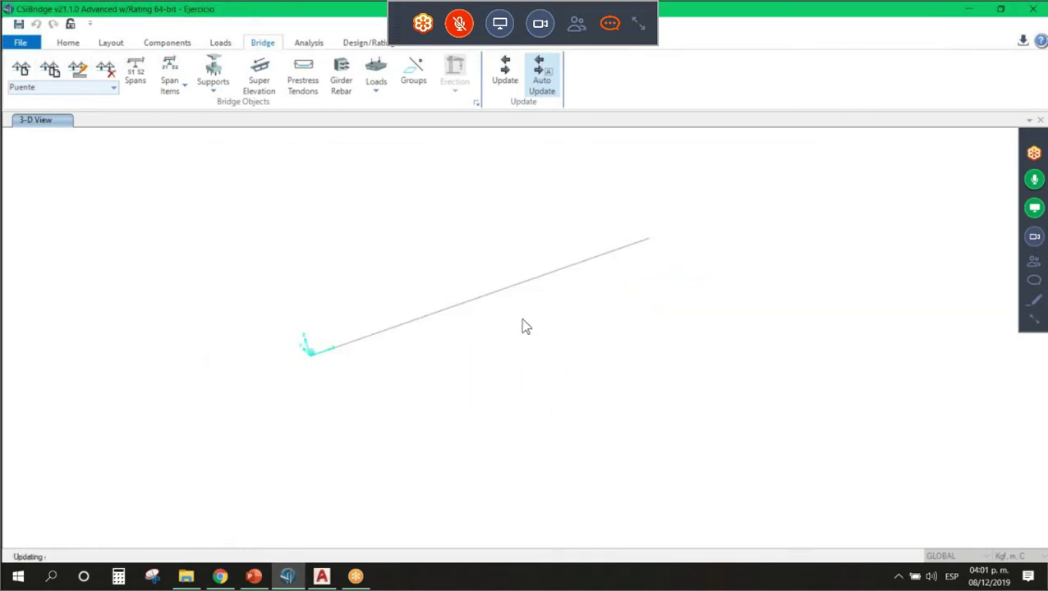
Display the bridge object loads for the Barrera load pattern on all bridge objects
{"action": "left_click", "coordinate": [109, 44]}
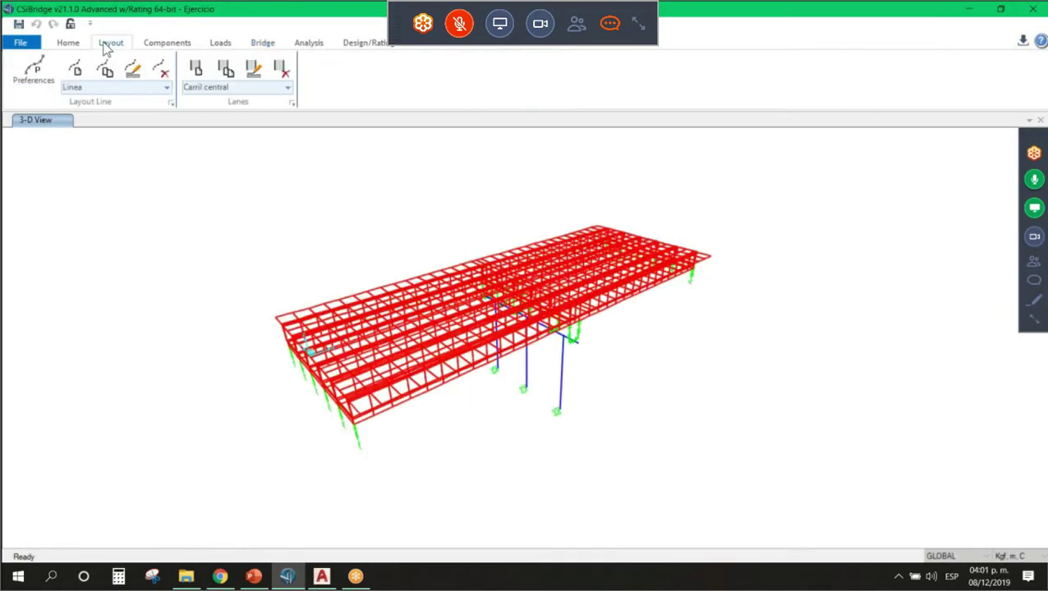
{"action": "left_click", "coordinate": [70, 42]}
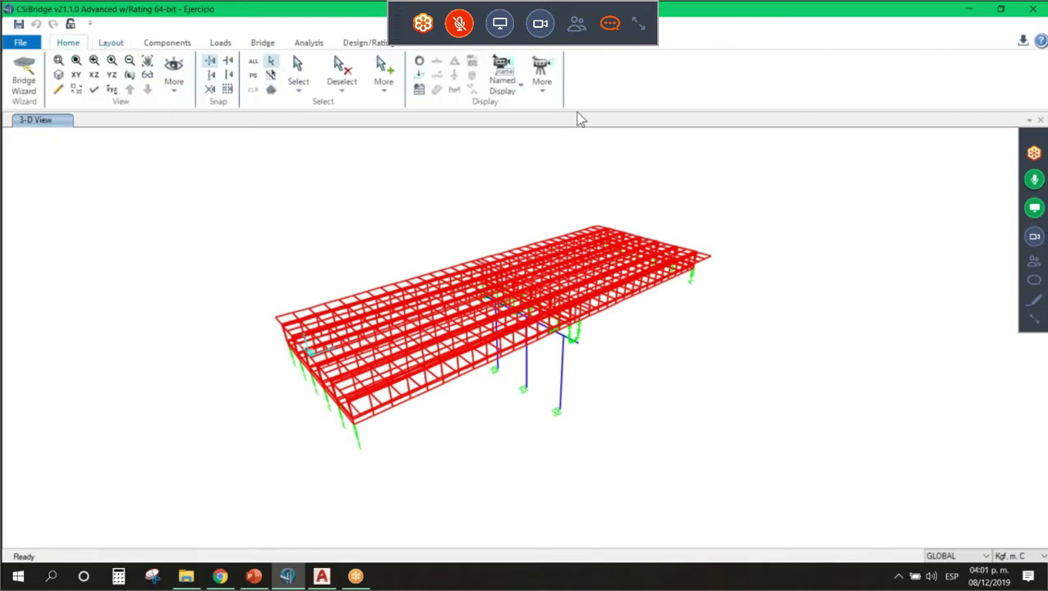
{"action": "left_click", "coordinate": [419, 77]}
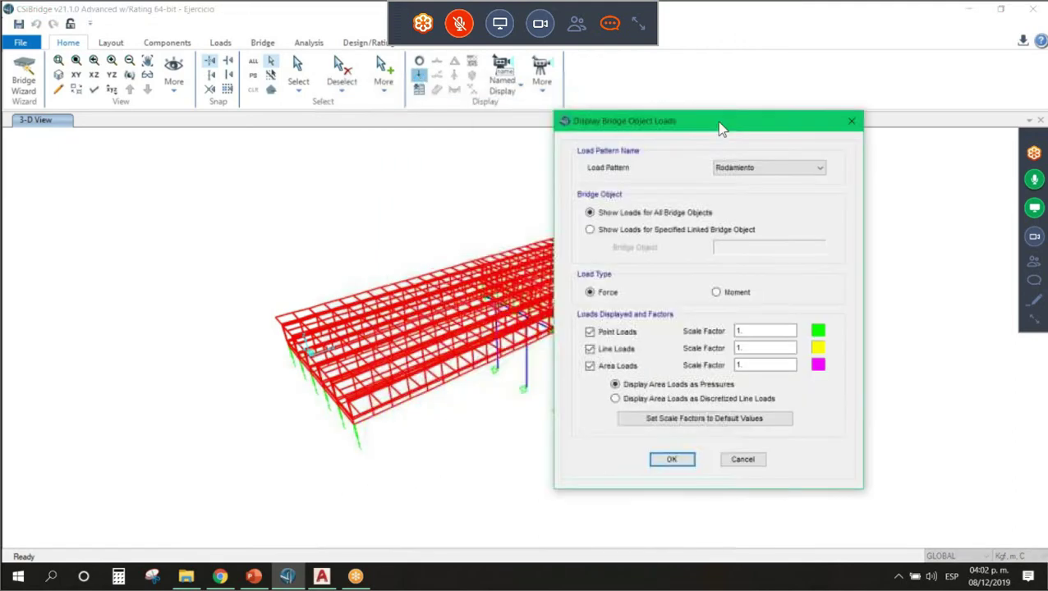
{"action": "left_click", "coordinate": [760, 145]}
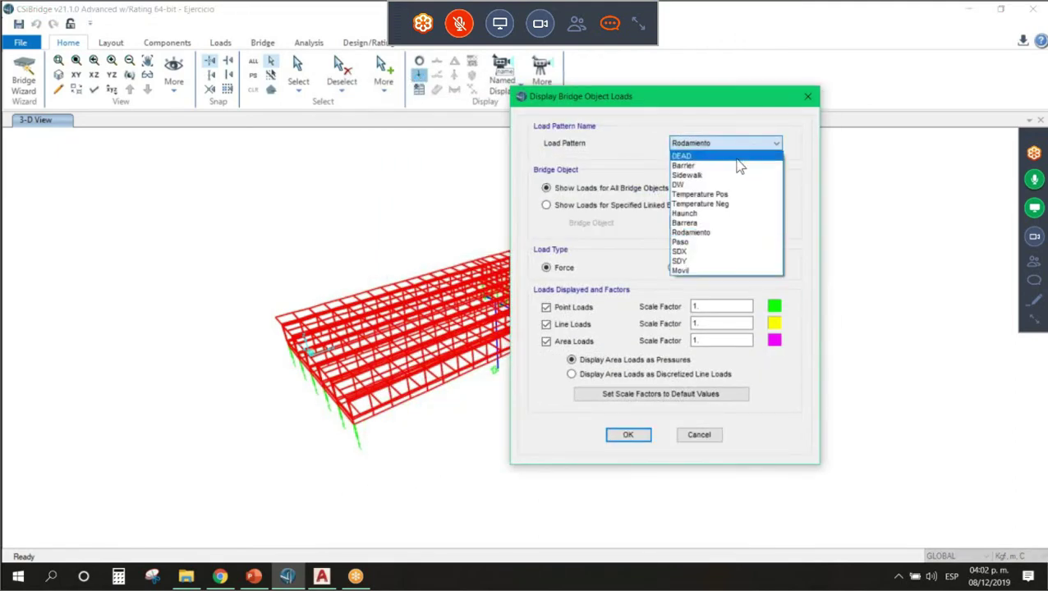
{"action": "left_click", "coordinate": [697, 223]}
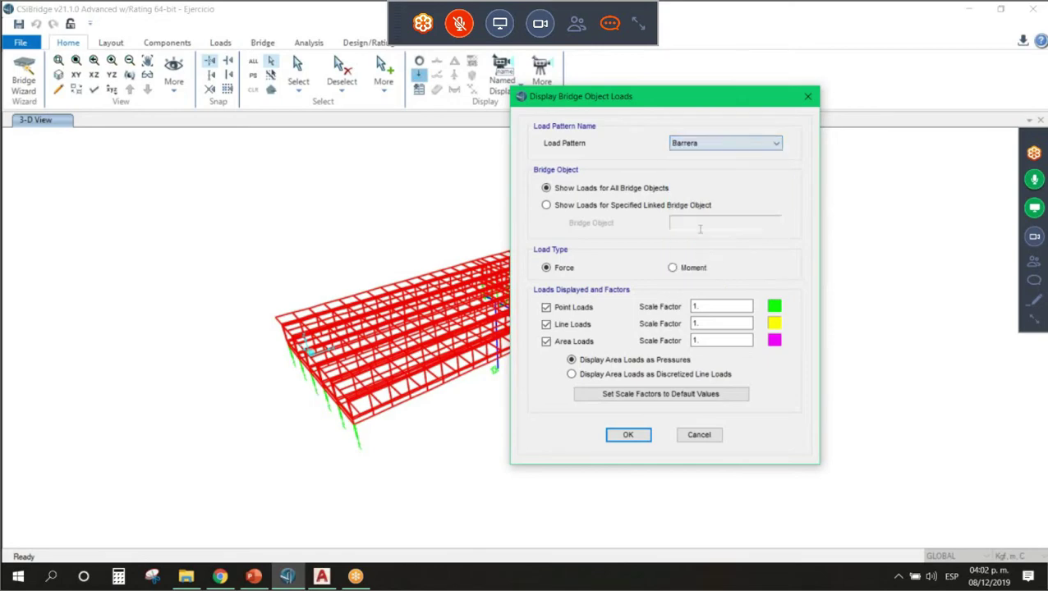
{"action": "left_click", "coordinate": [644, 442]}
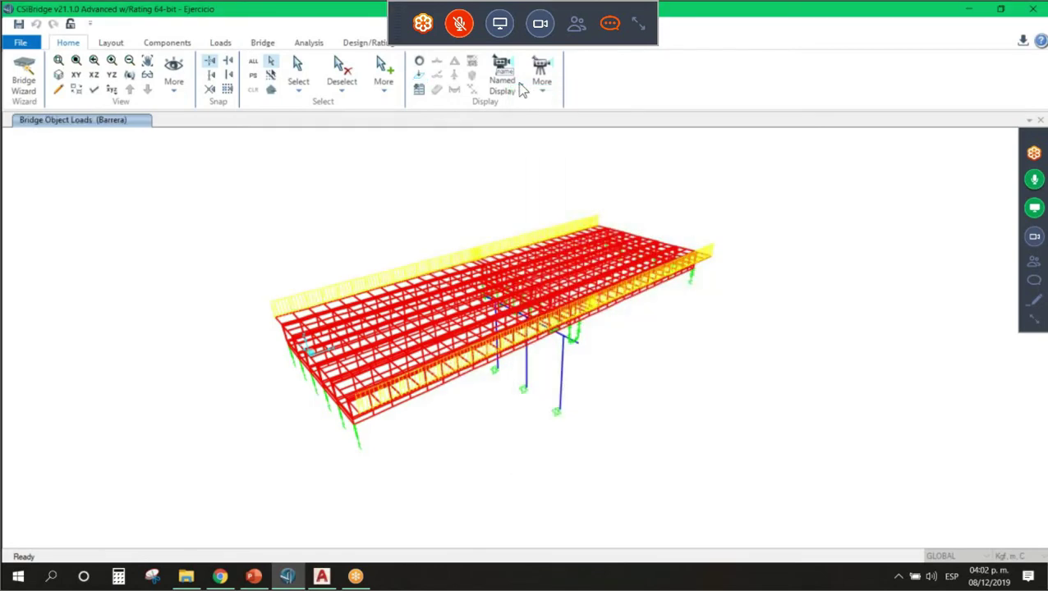
Display the bridge object loads for the Rodamiento load pattern, then restore the plain undeformed model view
{"action": "left_click", "coordinate": [442, 89]}
{"action": "left_click", "coordinate": [587, 161]}
{"action": "left_click", "coordinate": [571, 311]}
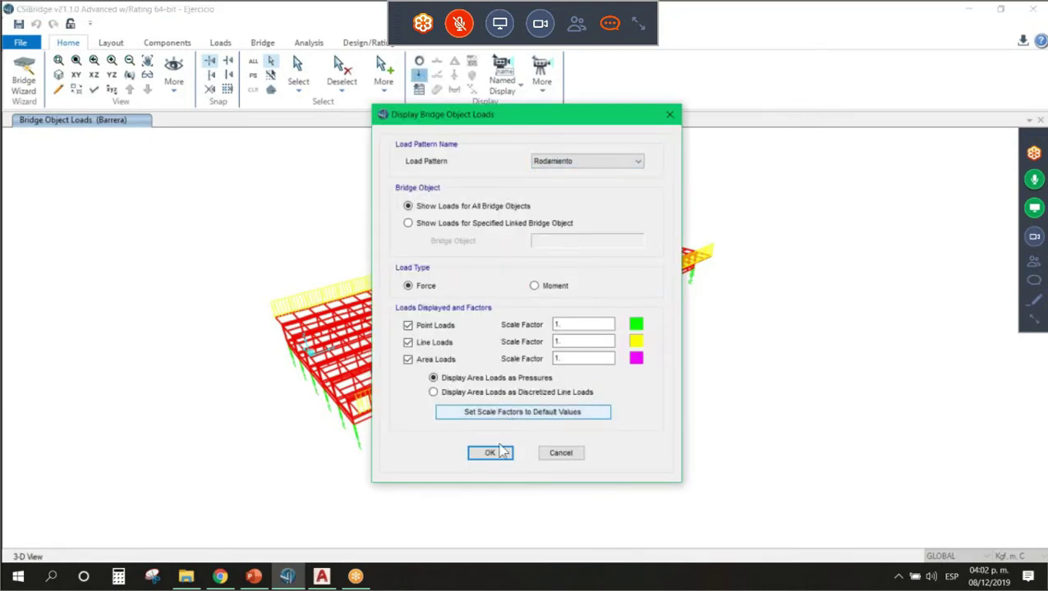
{"action": "left_click", "coordinate": [499, 448]}
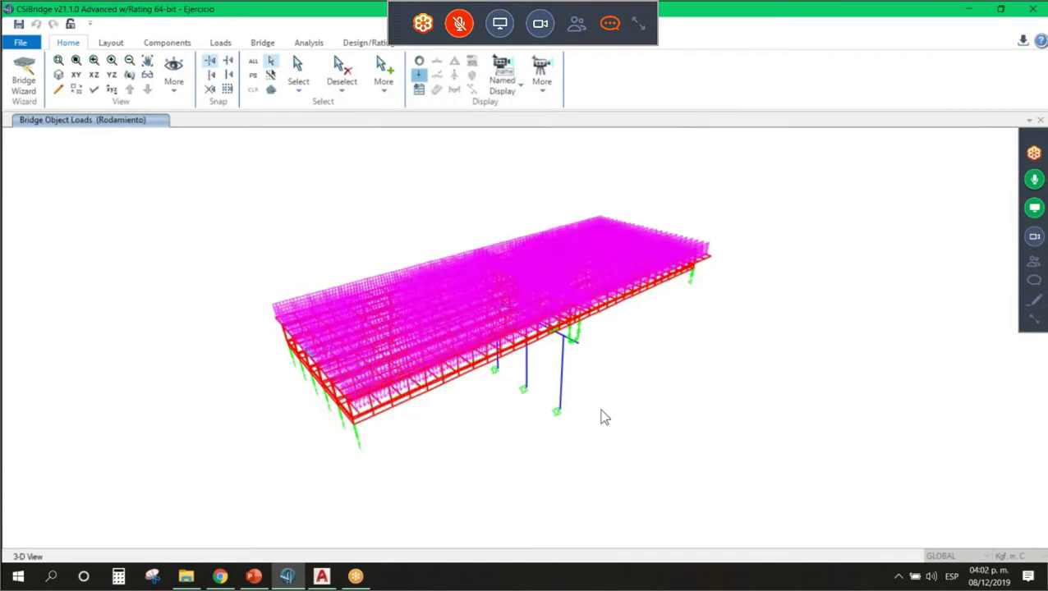
{"action": "middle_click_drag", "start_coordinate": [697, 414], "coordinate": [707, 406], "text": "shift"}
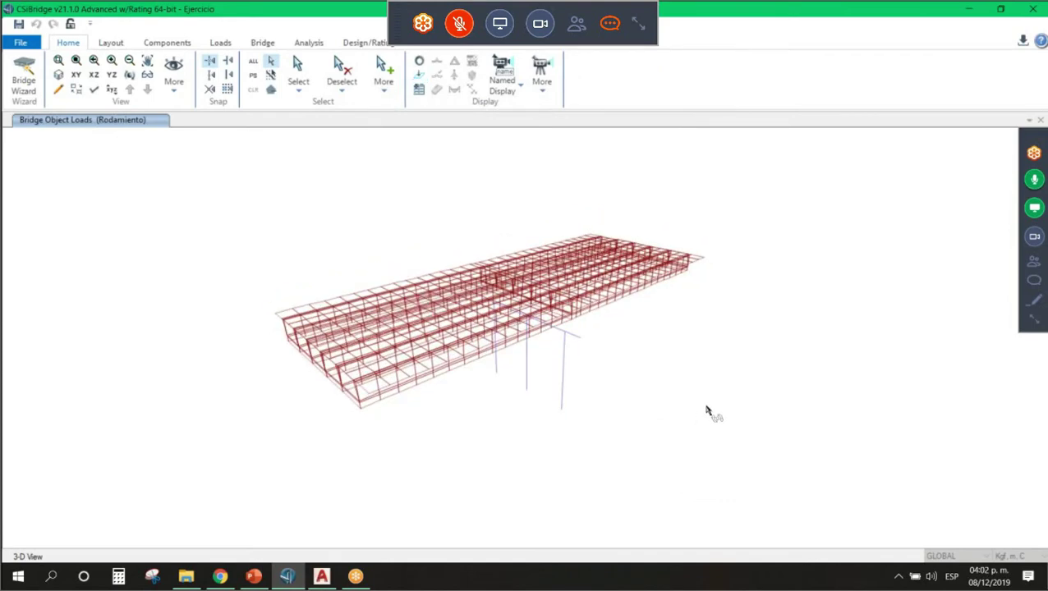
{"action": "left_click", "coordinate": [418, 66]}
{"action": "left_click", "coordinate": [418, 64]}
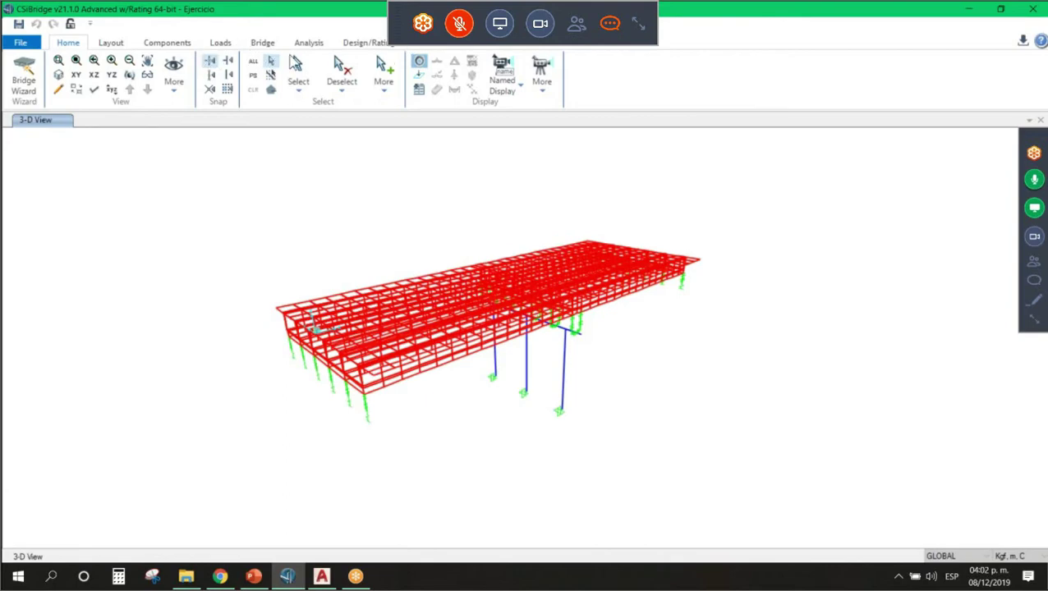
Examine the load cases and scale factors of load combination COMB1, including the SDY entry, without changing it
{"action": "left_click", "coordinate": [312, 44]}
{"action": "left_click", "coordinate": [352, 44]}
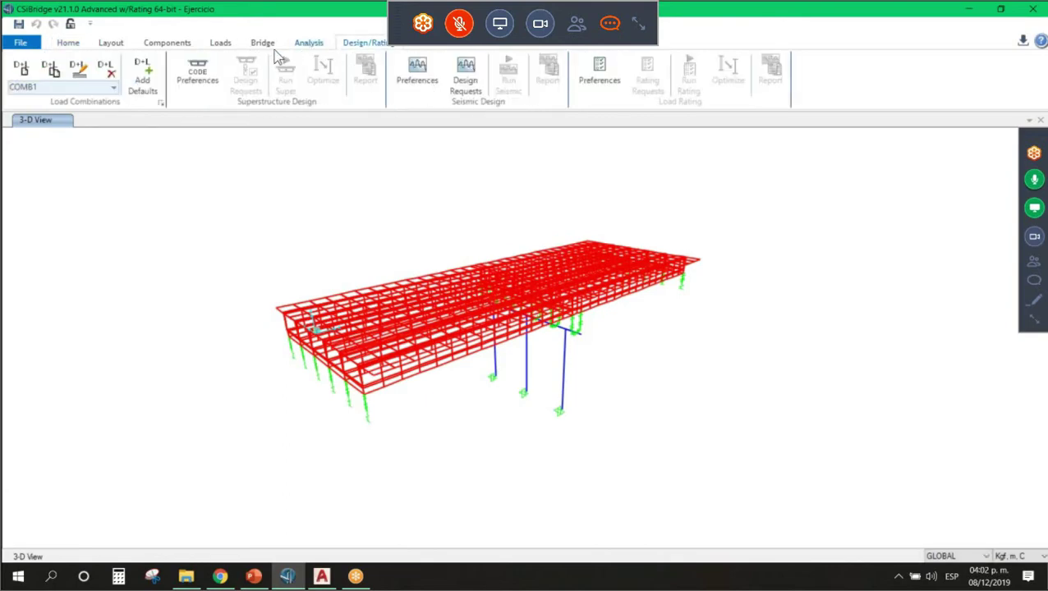
{"action": "left_click", "coordinate": [31, 77]}
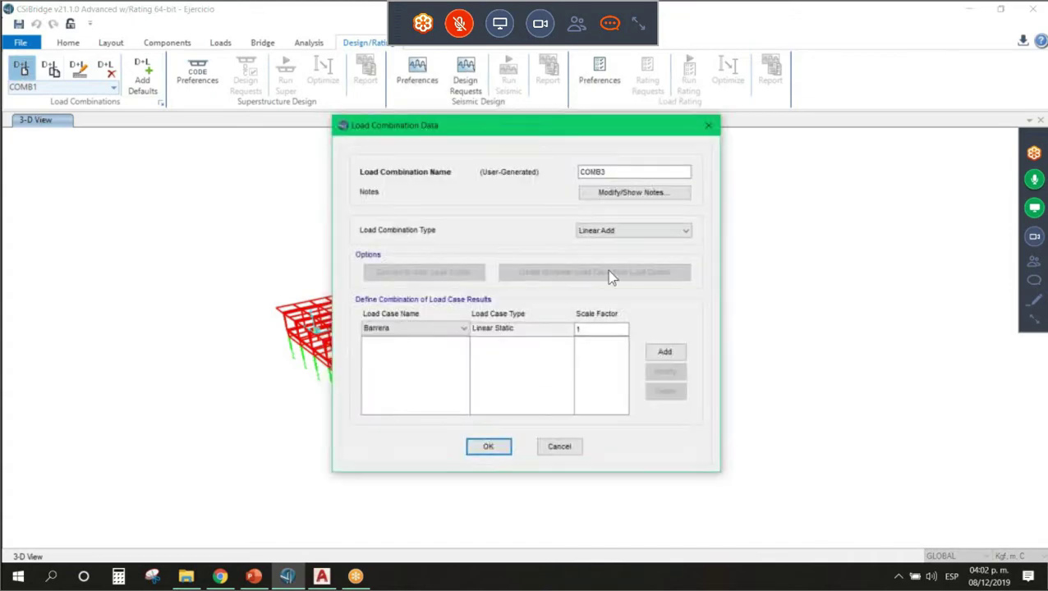
{"action": "left_click", "coordinate": [559, 447]}
{"action": "left_click", "coordinate": [78, 71]}
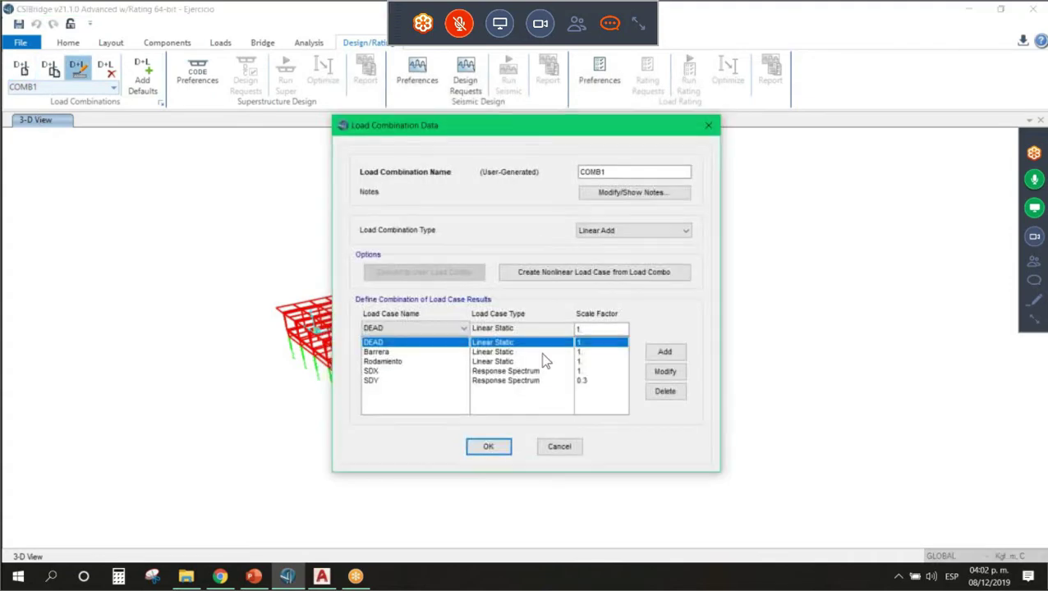
{"action": "left_click", "coordinate": [526, 380]}
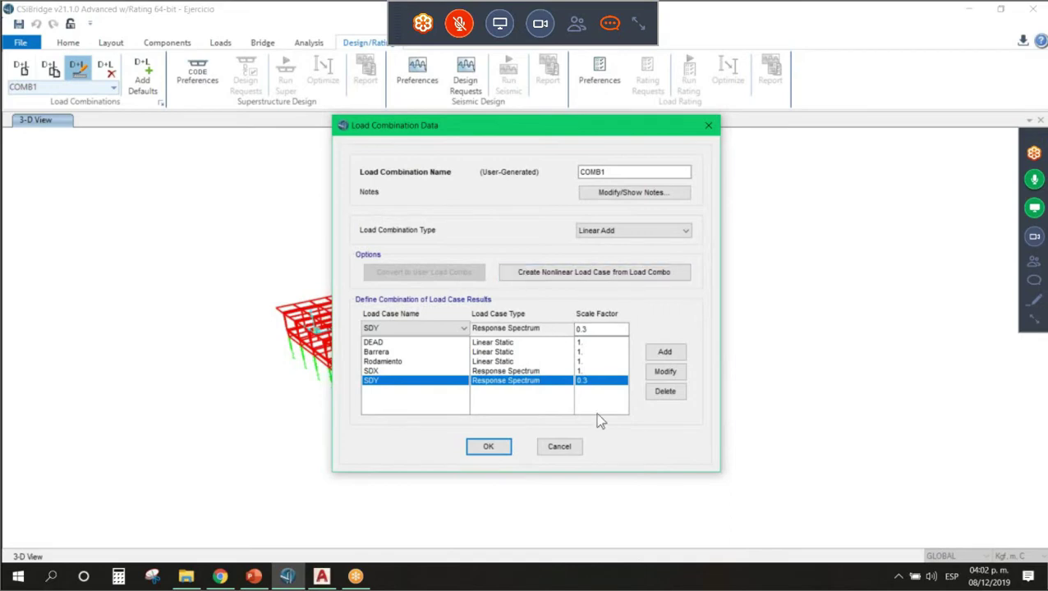
{"action": "left_click", "coordinate": [557, 446]}
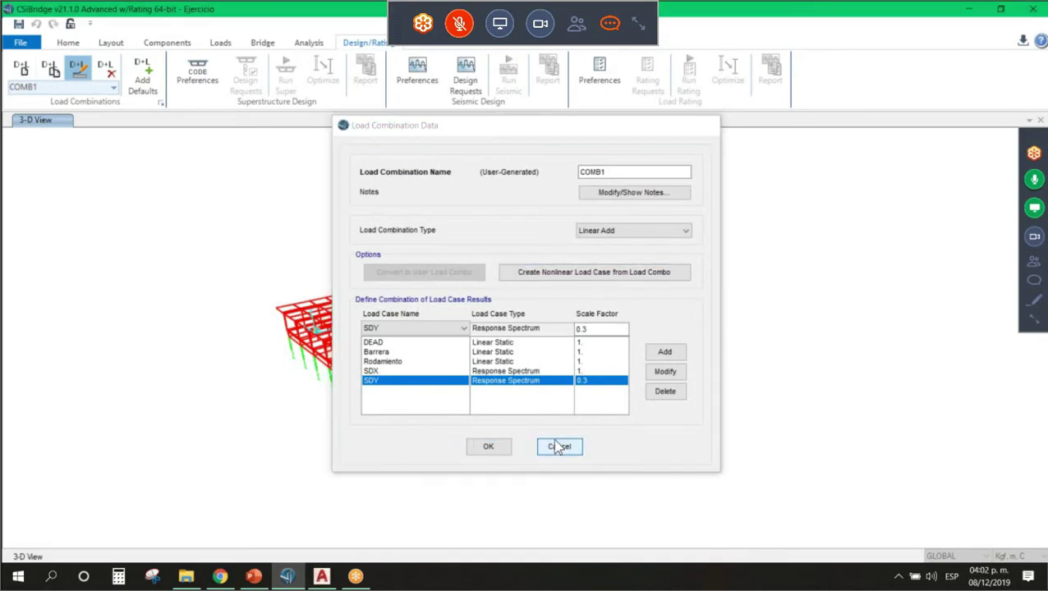
Examine the load cases and scale factors of load combination COMB2 without changing it
{"action": "scroll", "coordinate": [71, 87], "scroll_direction": "down", "scroll_amount": 1}
{"action": "left_click", "coordinate": [79, 70]}
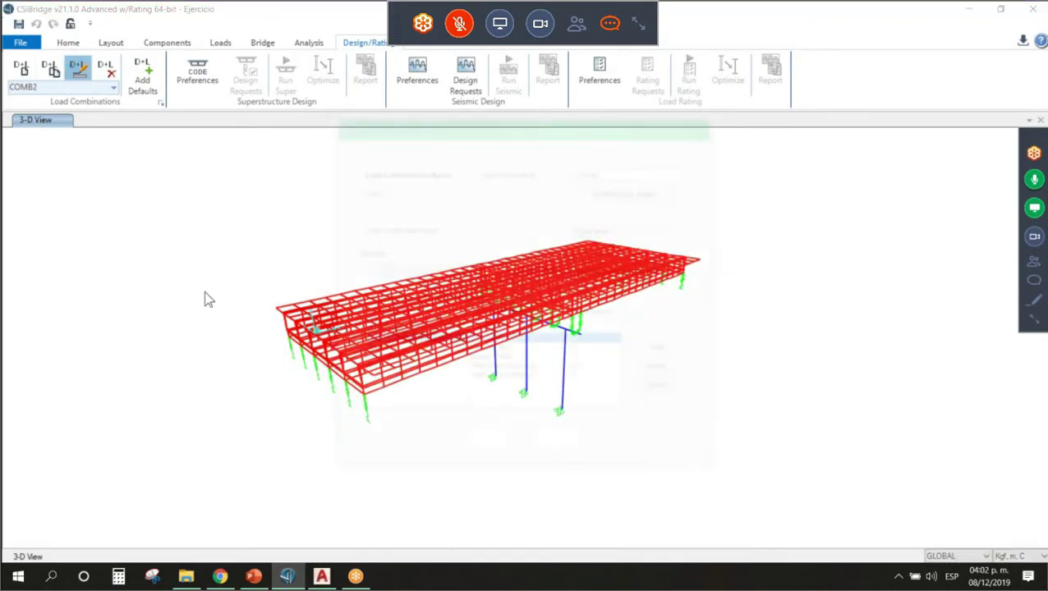
{"action": "left_click", "coordinate": [546, 445]}
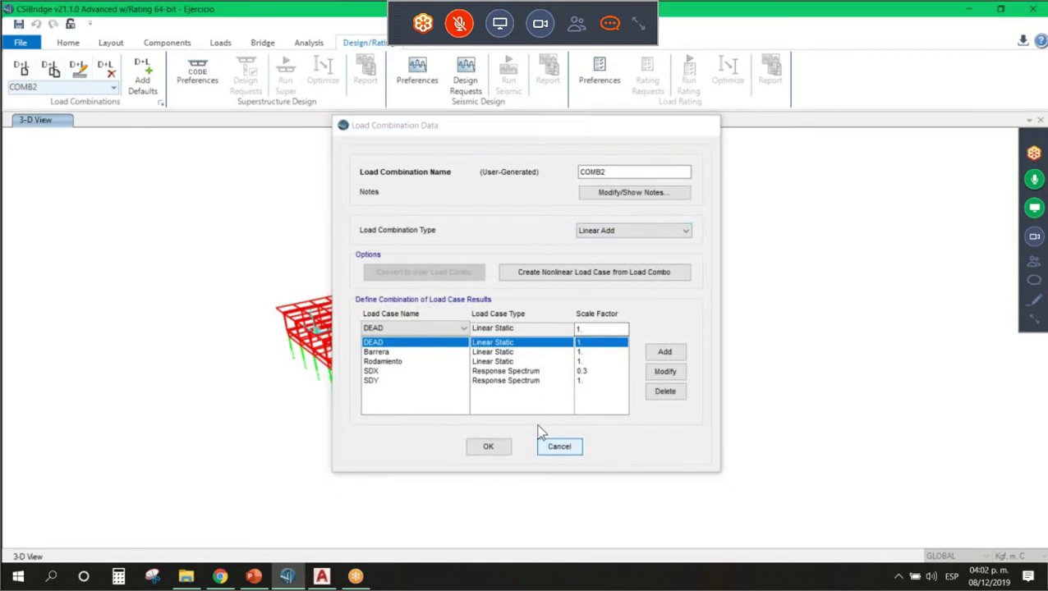
Examine the combination type and the combinations included in the Envolvente load combination, and accept its data
{"action": "left_click", "coordinate": [113, 87]}
{"action": "left_click", "coordinate": [103, 122]}
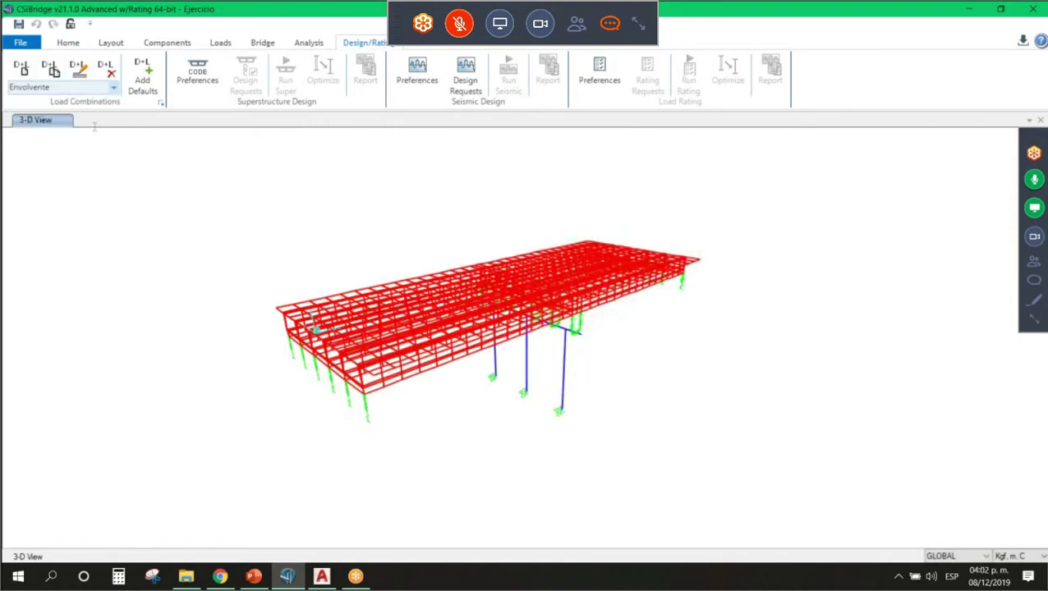
{"action": "left_click", "coordinate": [77, 69]}
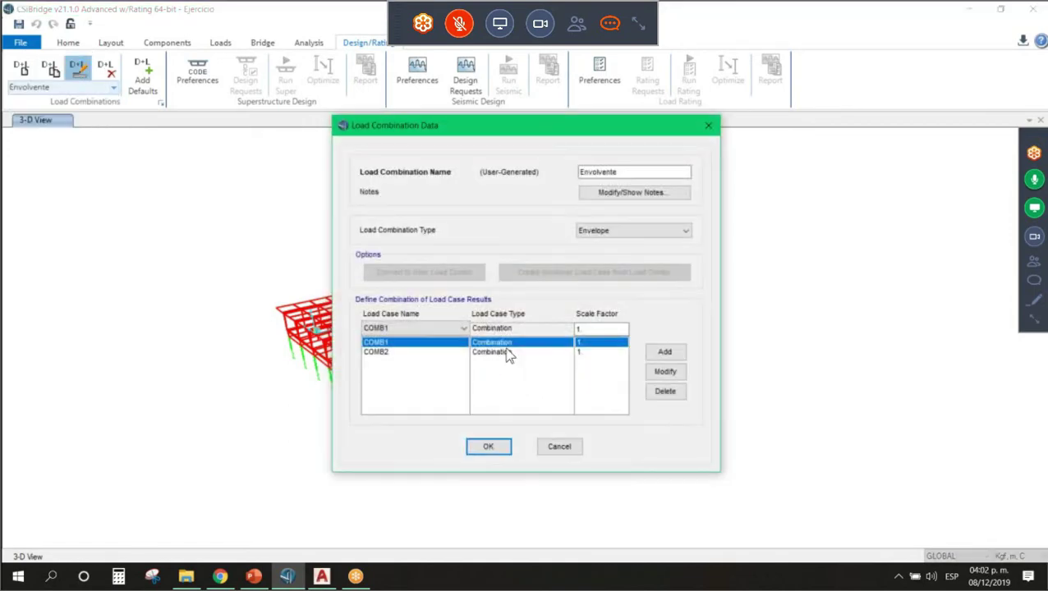
{"action": "left_click", "coordinate": [507, 353]}
{"action": "key", "text": "Up"}
{"action": "left_click", "coordinate": [506, 353]}
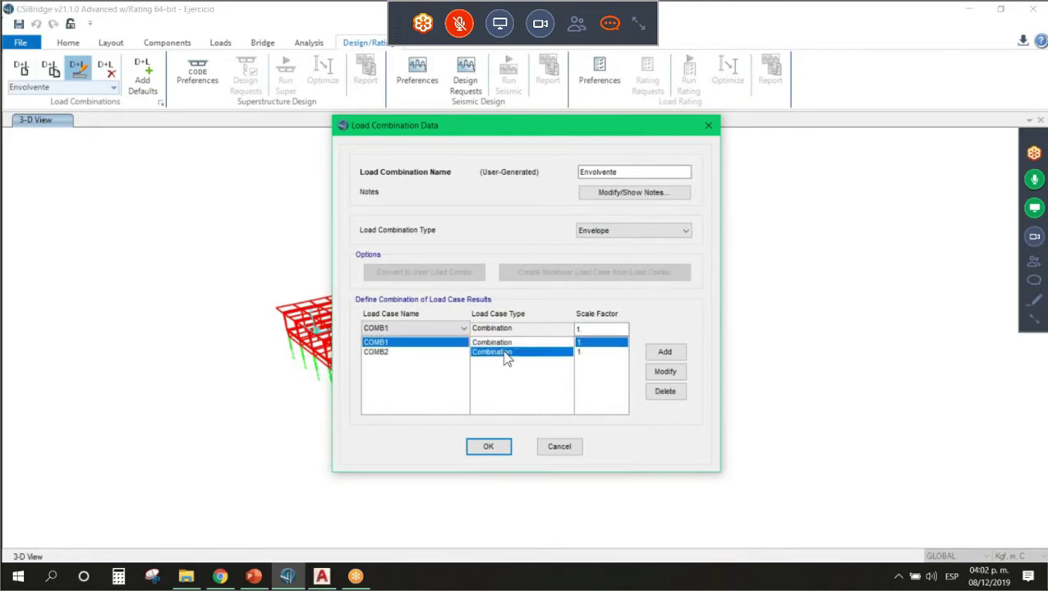
{"action": "left_click", "coordinate": [510, 448]}
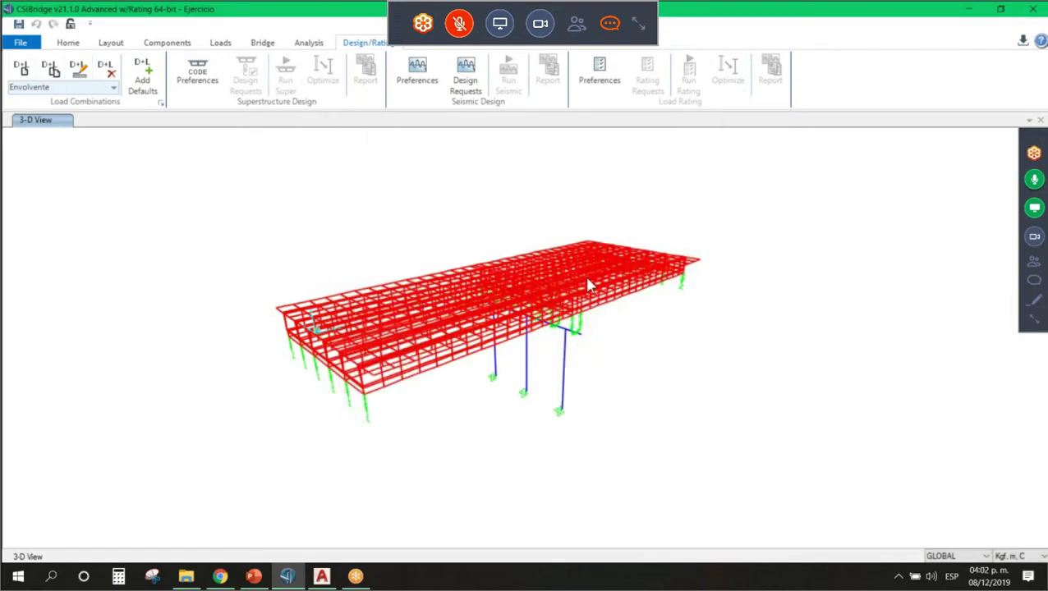
{"action": "left_click", "coordinate": [79, 72]}
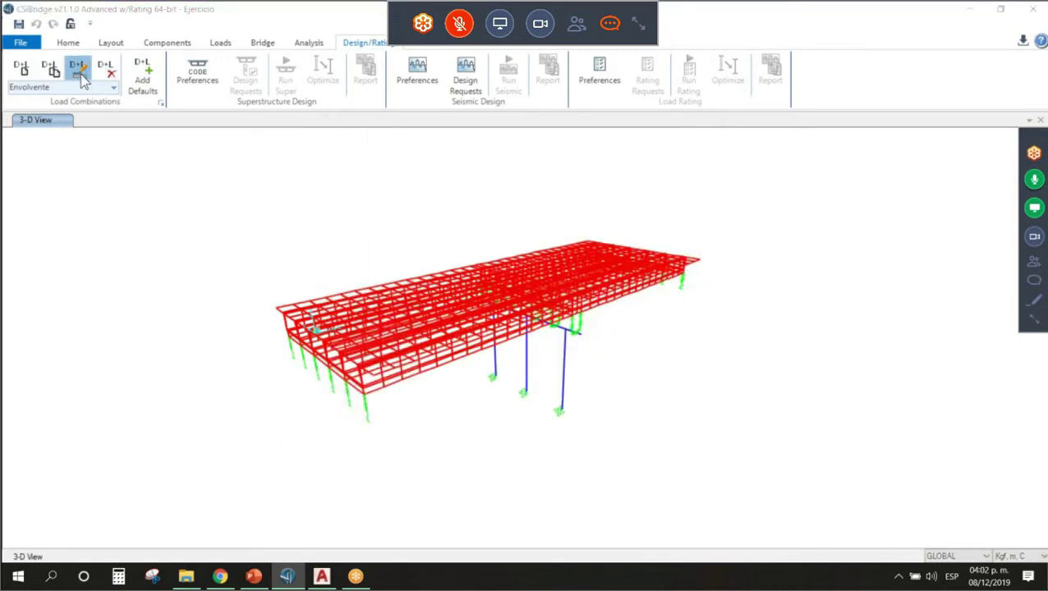
{"action": "left_click", "coordinate": [495, 444]}
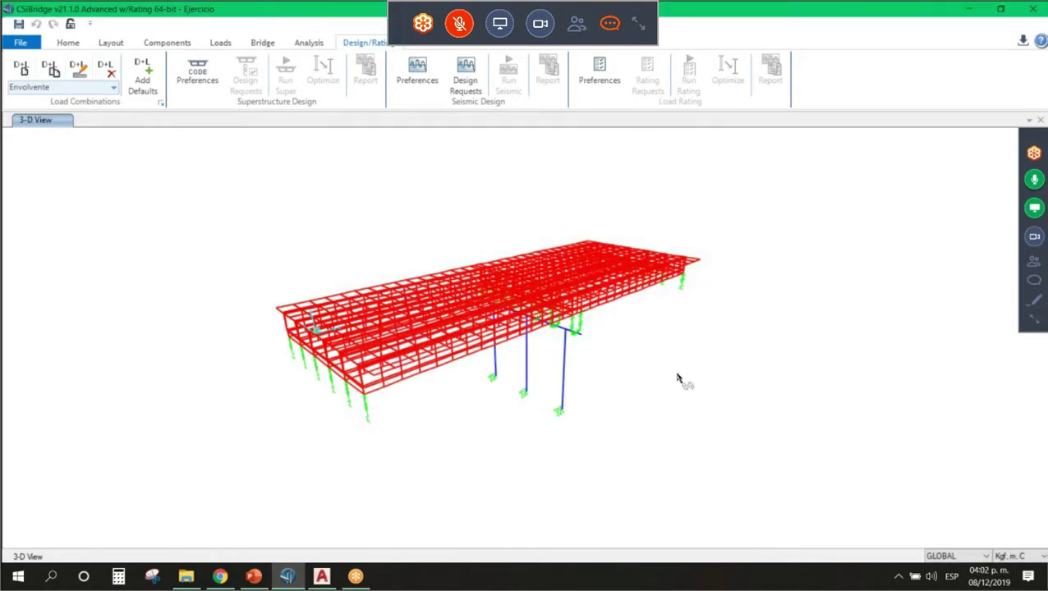
Examine the 3D bridge model from several angles and check the list of defined load combinations
{"action": "middle_click_drag", "start_coordinate": [678, 379], "coordinate": [679, 380]}
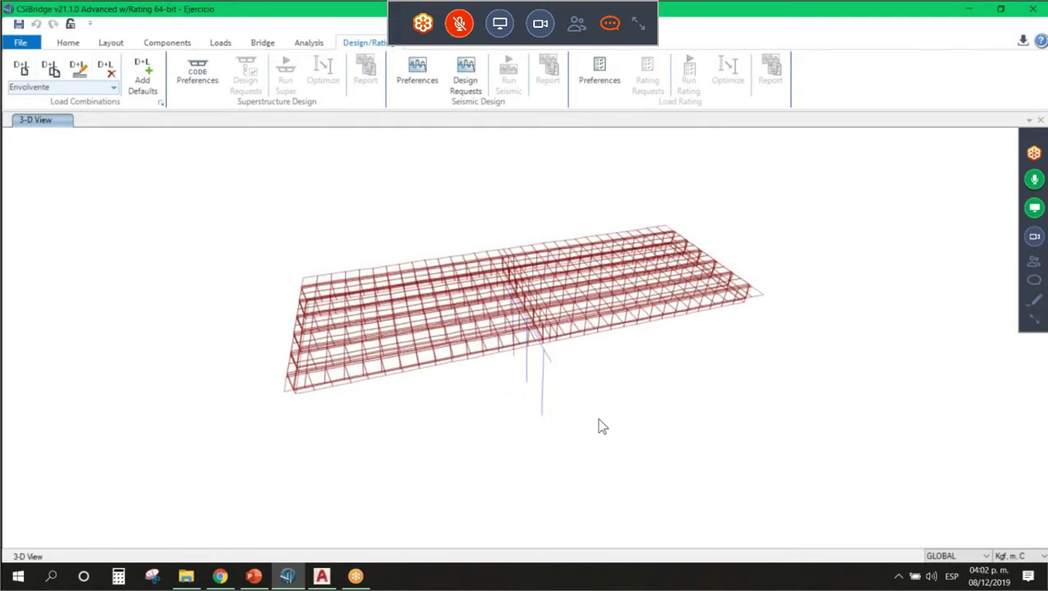
{"action": "middle_click_drag", "start_coordinate": [615, 421], "coordinate": [558, 305], "text": "shift"}
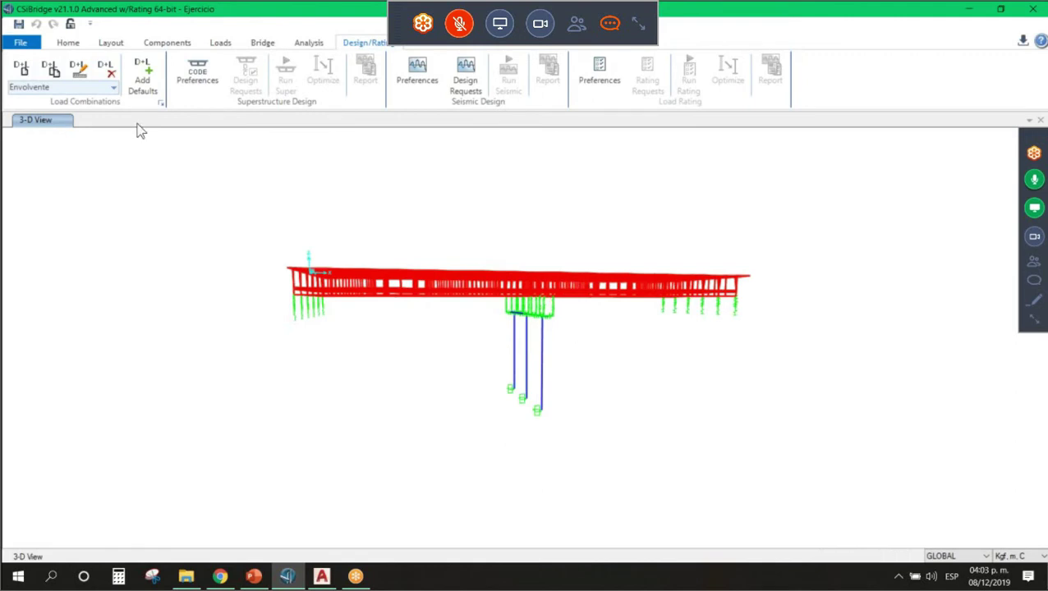
{"action": "left_click", "coordinate": [113, 89]}
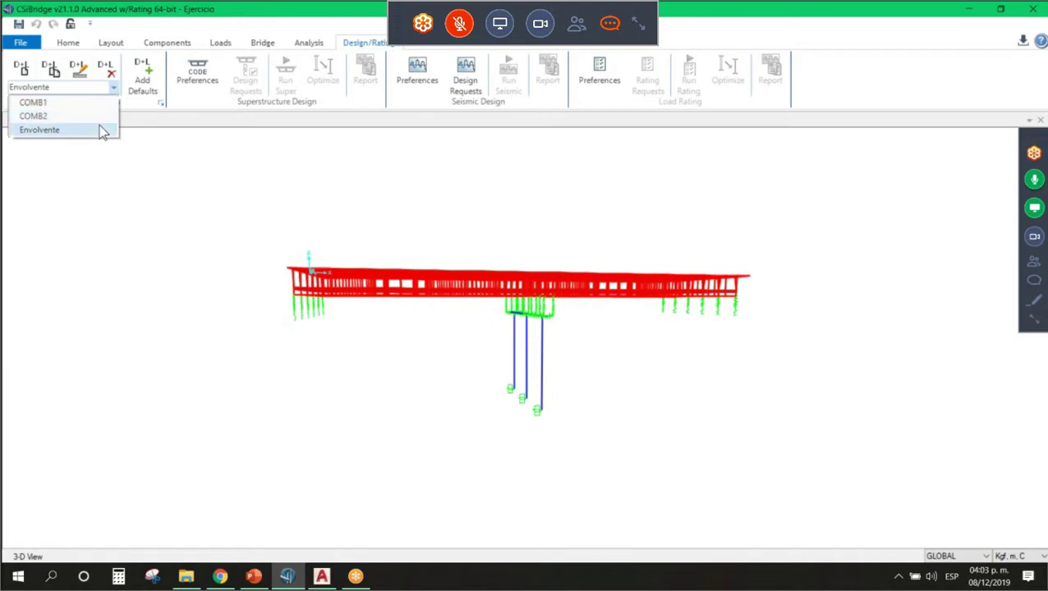
{"action": "left_click", "coordinate": [111, 89]}
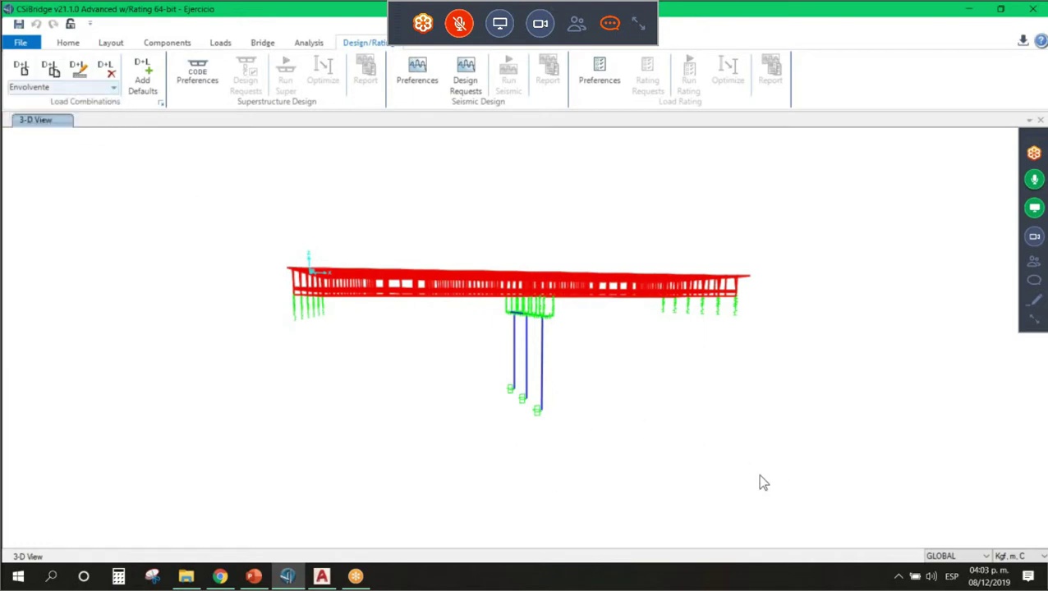
{"action": "middle_click_drag", "start_coordinate": [771, 470], "coordinate": [768, 483], "text": "shift"}
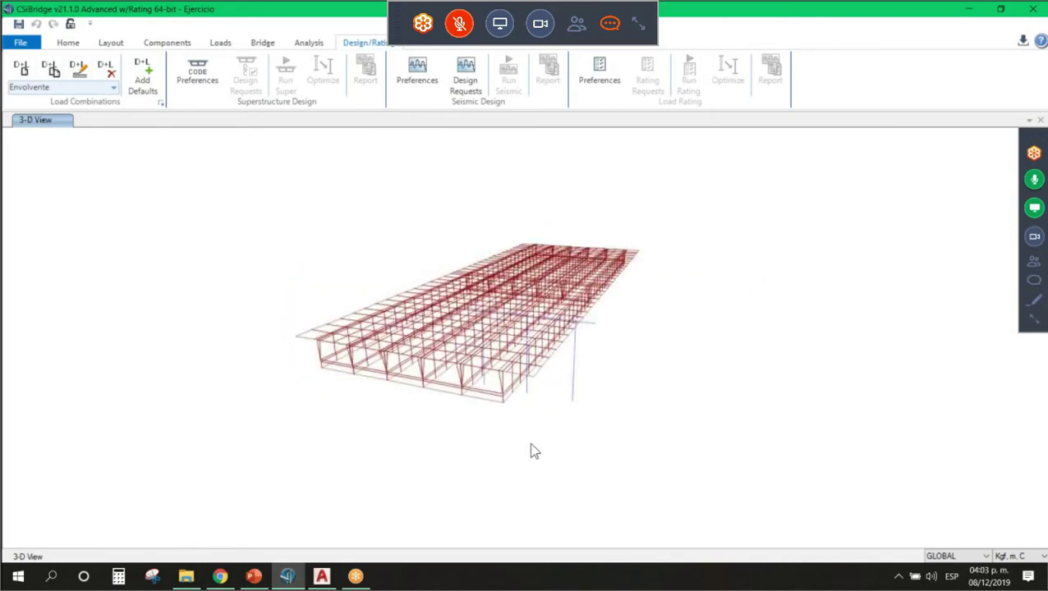
{"action": "left_click", "coordinate": [115, 88]}
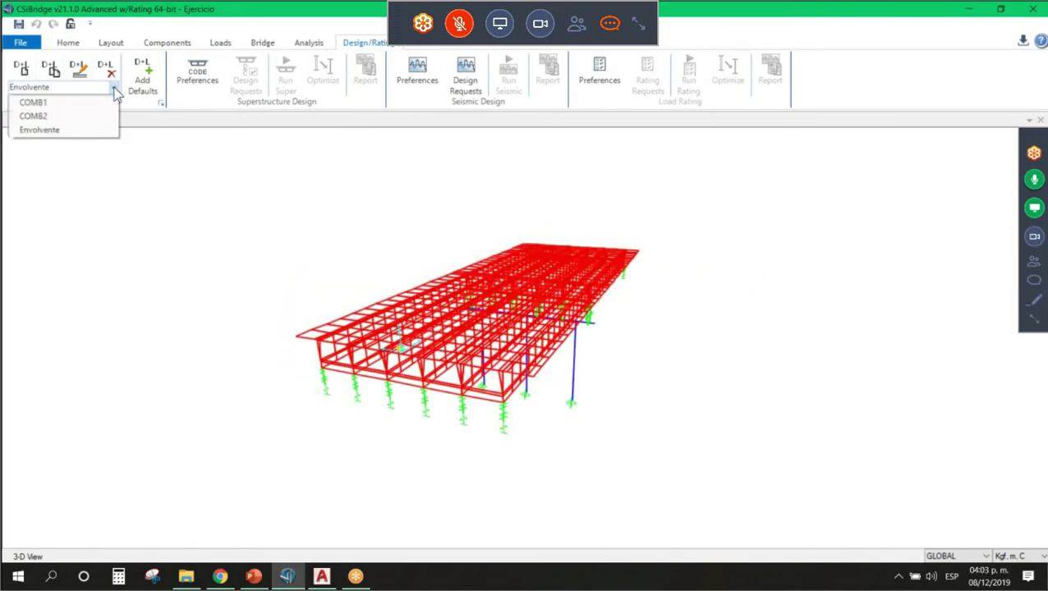
{"action": "left_click", "coordinate": [115, 90]}
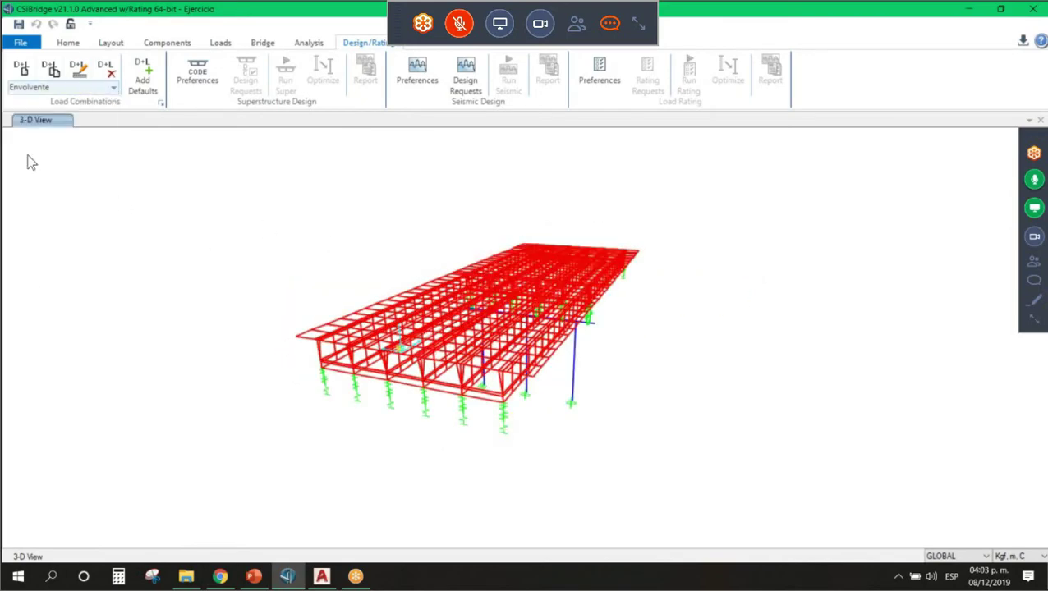
{"action": "left_click", "coordinate": [114, 87]}
{"action": "left_click", "coordinate": [114, 88]}
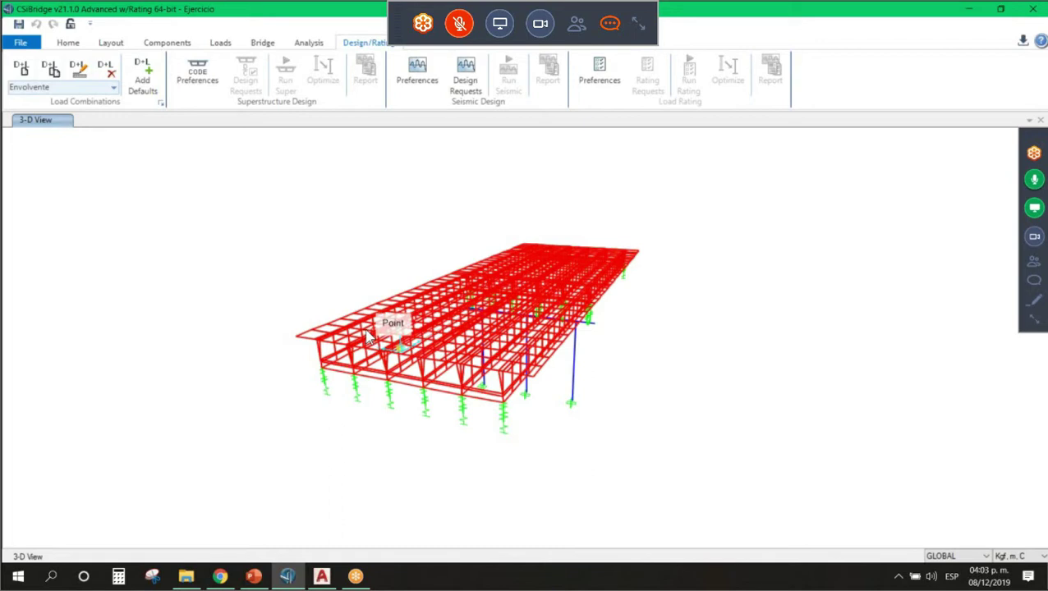
Open the multi-step bridge live load settings of the Movil load pattern
{"action": "left_click", "coordinate": [218, 43]}
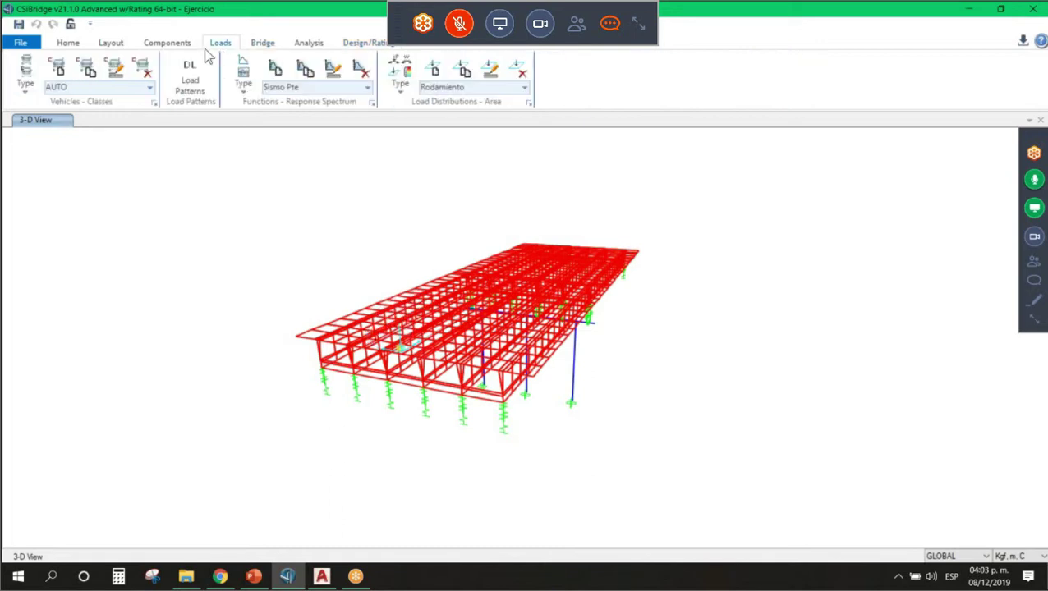
{"action": "left_click", "coordinate": [156, 91]}
{"action": "left_click", "coordinate": [124, 170]}
{"action": "left_click", "coordinate": [190, 72]}
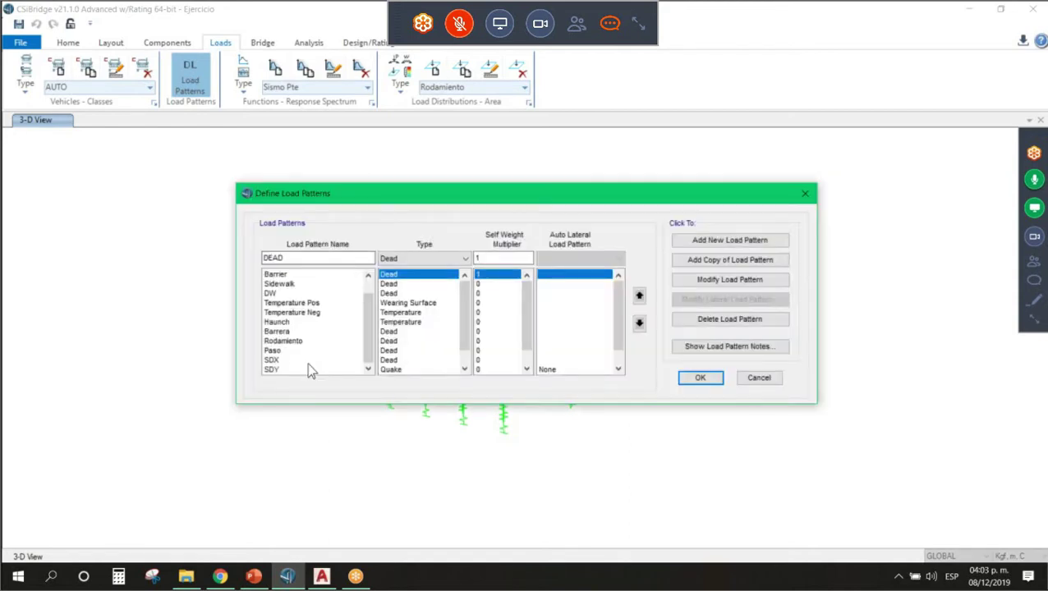
{"action": "scroll", "coordinate": [309, 368], "scroll_direction": "down", "scroll_amount": 1}
{"action": "left_click", "coordinate": [297, 370]}
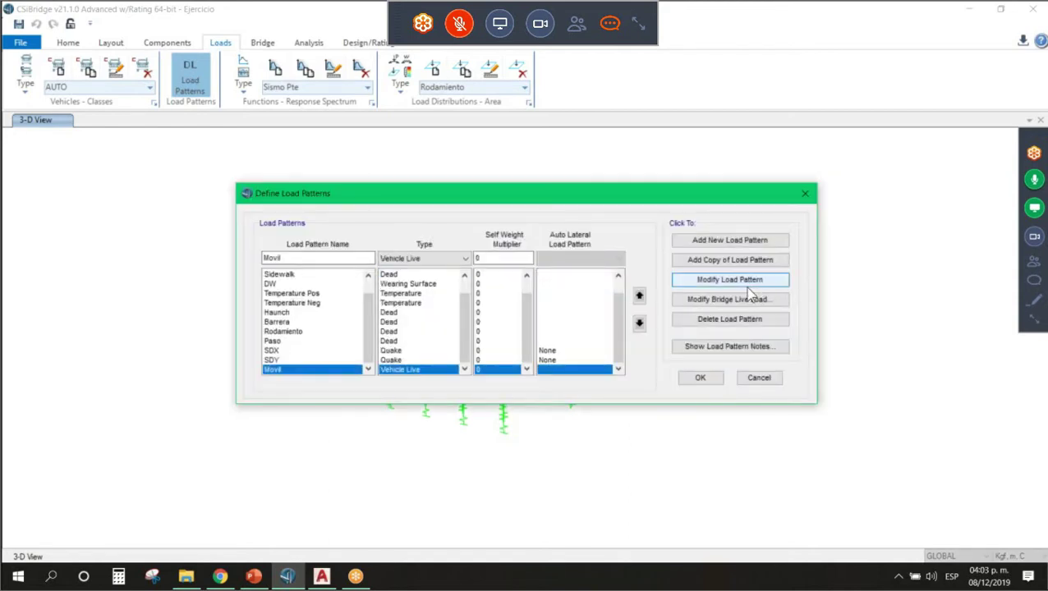
{"action": "left_click", "coordinate": [749, 302]}
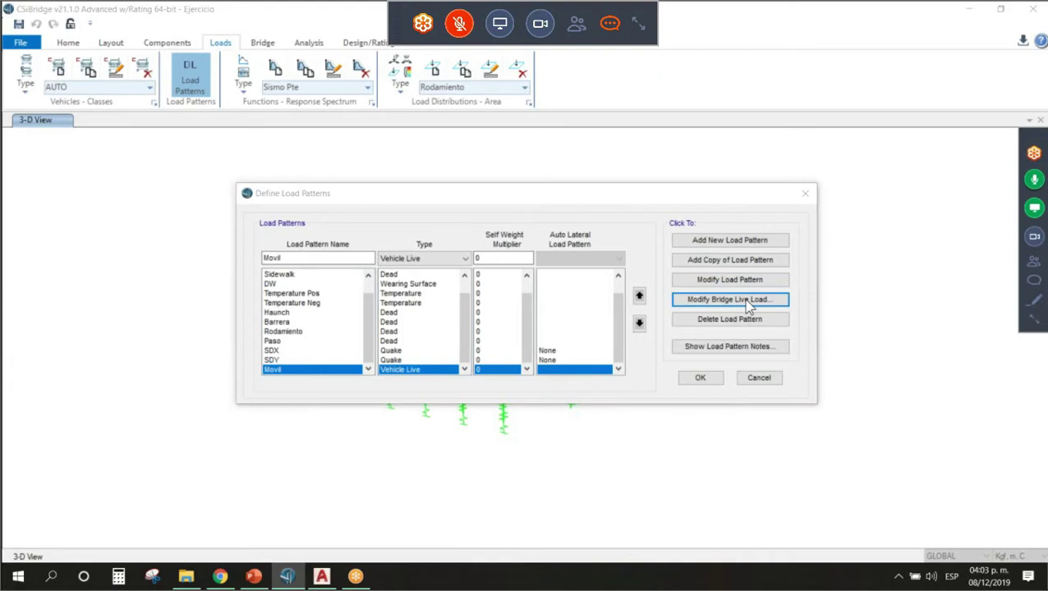
Try the Backward direction for the HL-93M vehicle on Carril central, examine its start distance, start time and speed, and discard the changes
{"action": "left_click", "coordinate": [620, 223]}
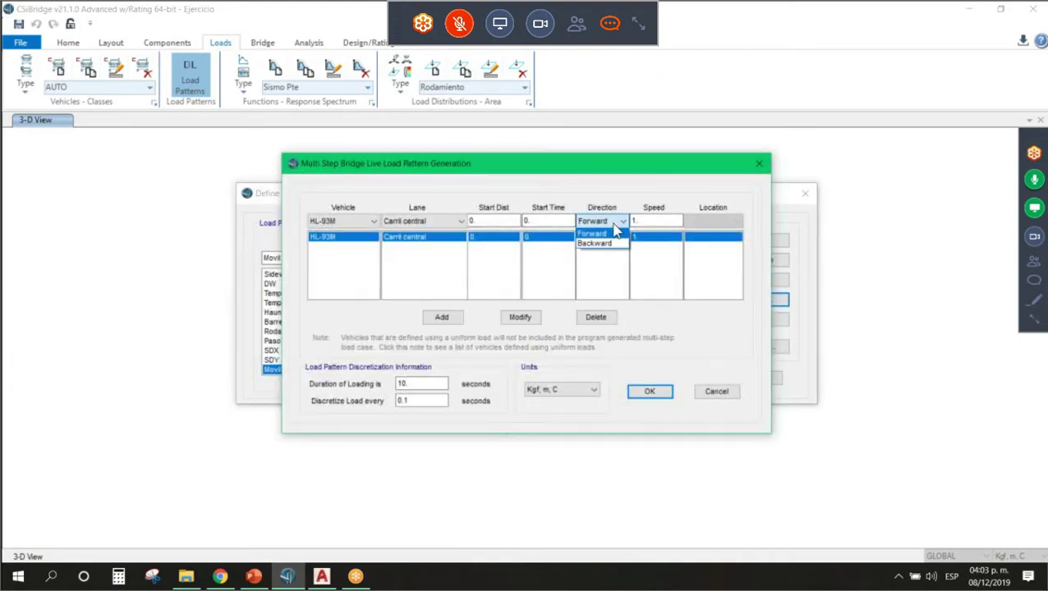
{"action": "left_click", "coordinate": [604, 243]}
{"action": "left_click", "coordinate": [507, 220]}
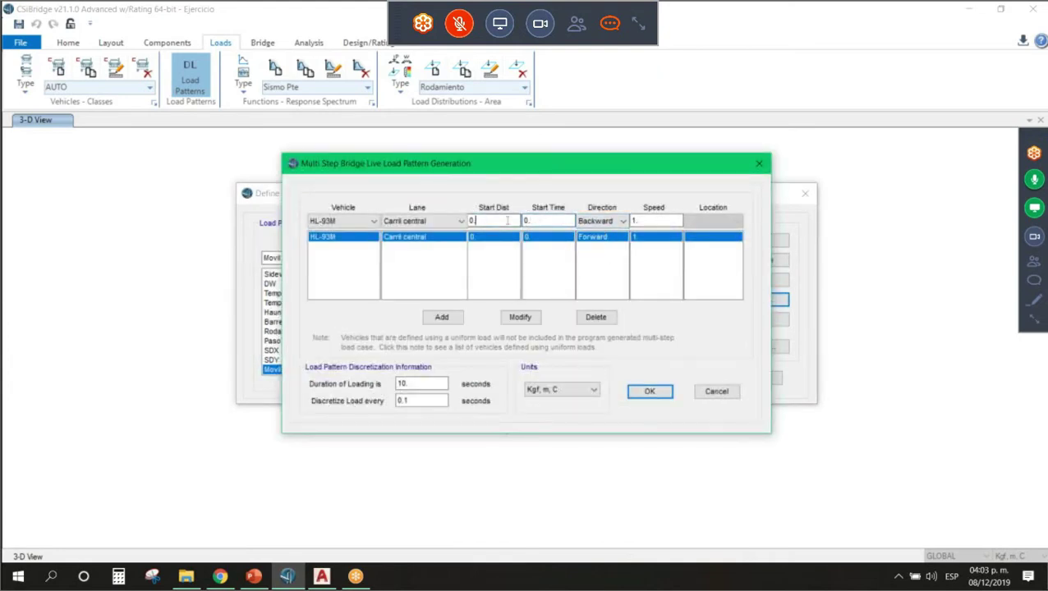
{"action": "left_click", "coordinate": [538, 220]}
{"action": "left_click_drag", "start_coordinate": [651, 220], "coordinate": [553, 214]}
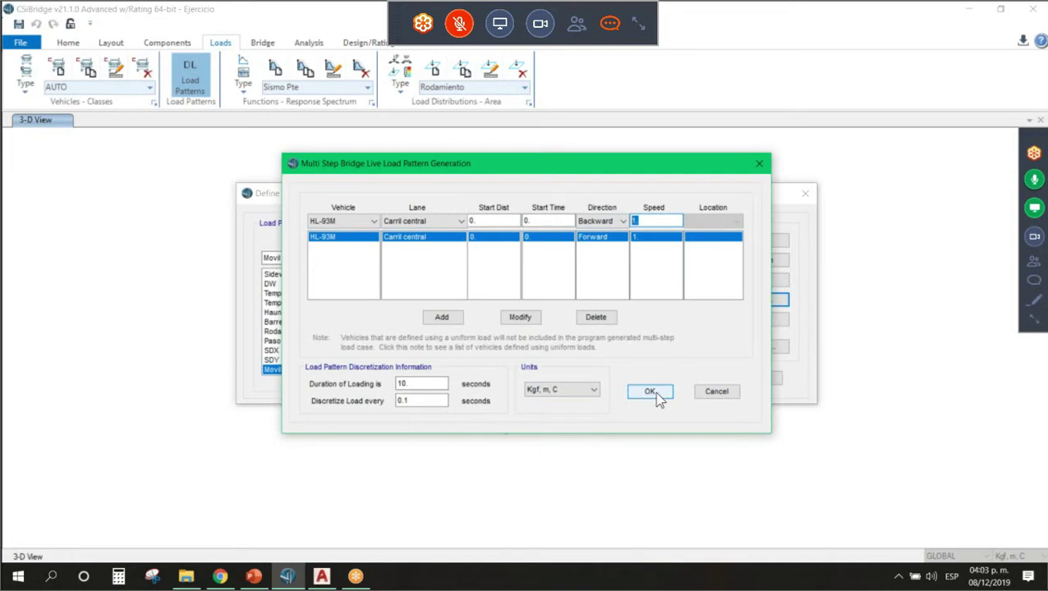
{"action": "left_click_drag", "start_coordinate": [655, 394], "coordinate": [713, 374]}
{"action": "left_click", "coordinate": [716, 392]}
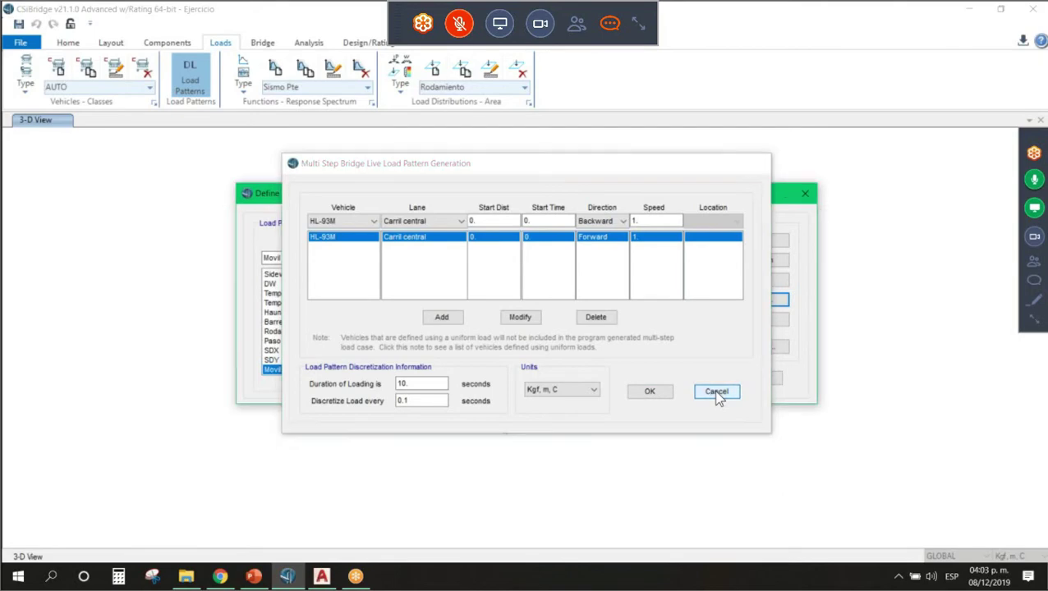
{"action": "left_click", "coordinate": [716, 392]}
{"action": "left_click", "coordinate": [718, 378]}
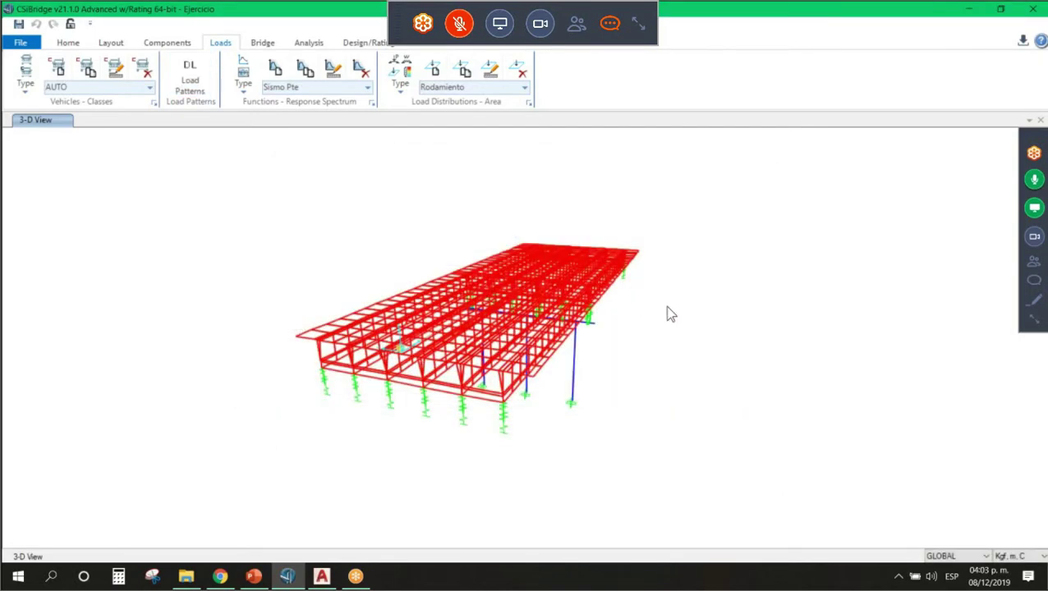
Set all load cases to run and start the analysis
{"action": "left_click", "coordinate": [309, 45]}
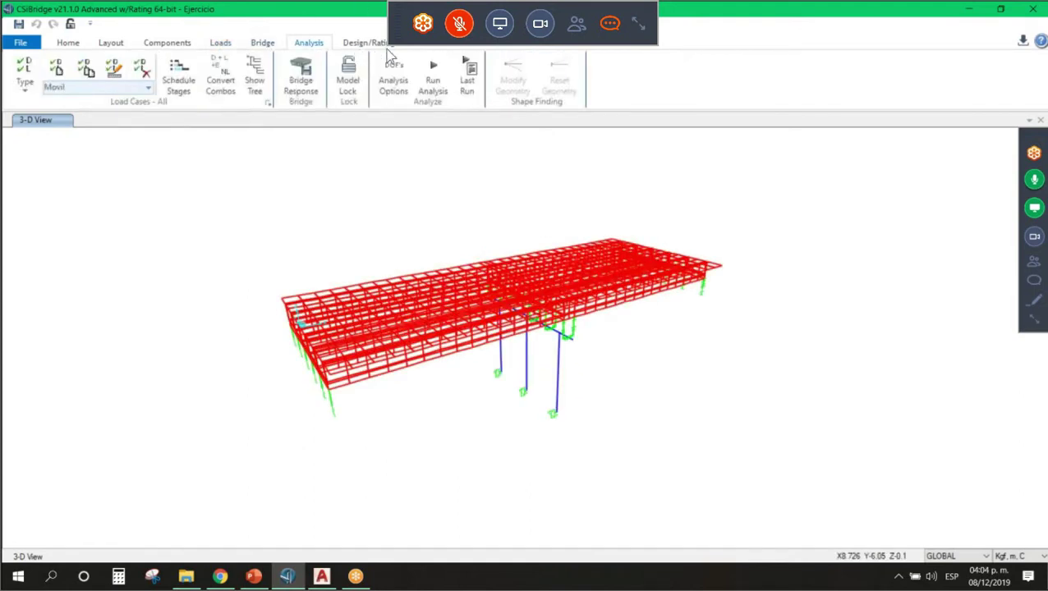
{"action": "left_click", "coordinate": [365, 44]}
{"action": "left_click", "coordinate": [299, 44]}
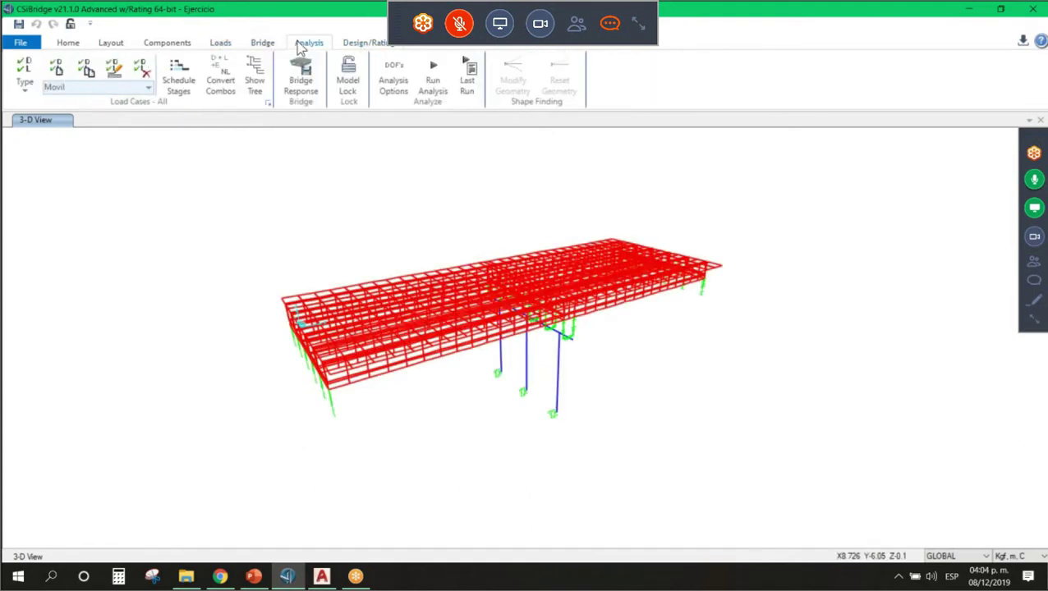
{"action": "left_click", "coordinate": [432, 82]}
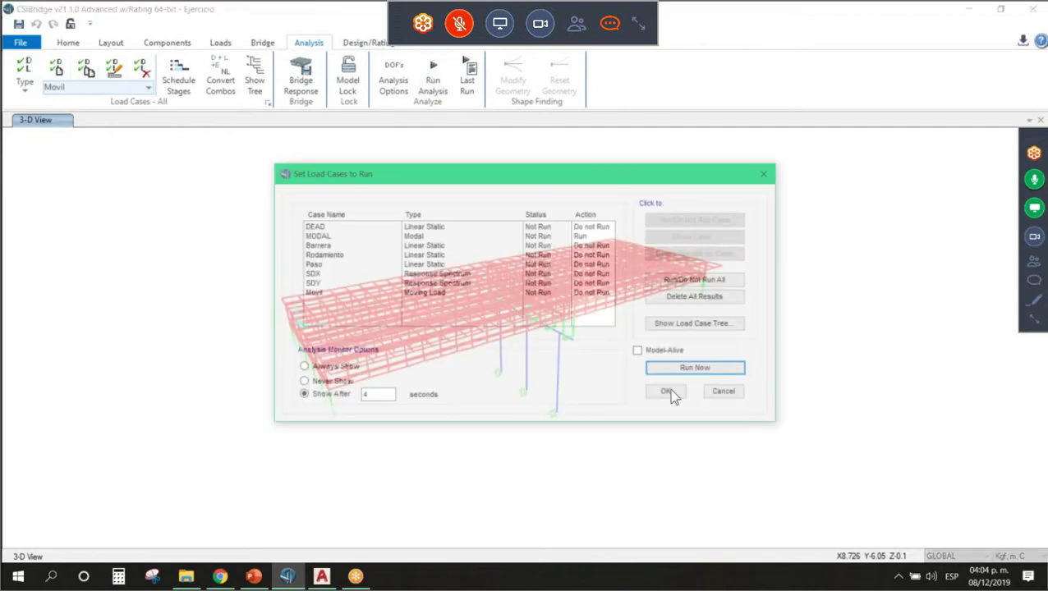
{"action": "left_click", "coordinate": [685, 282]}
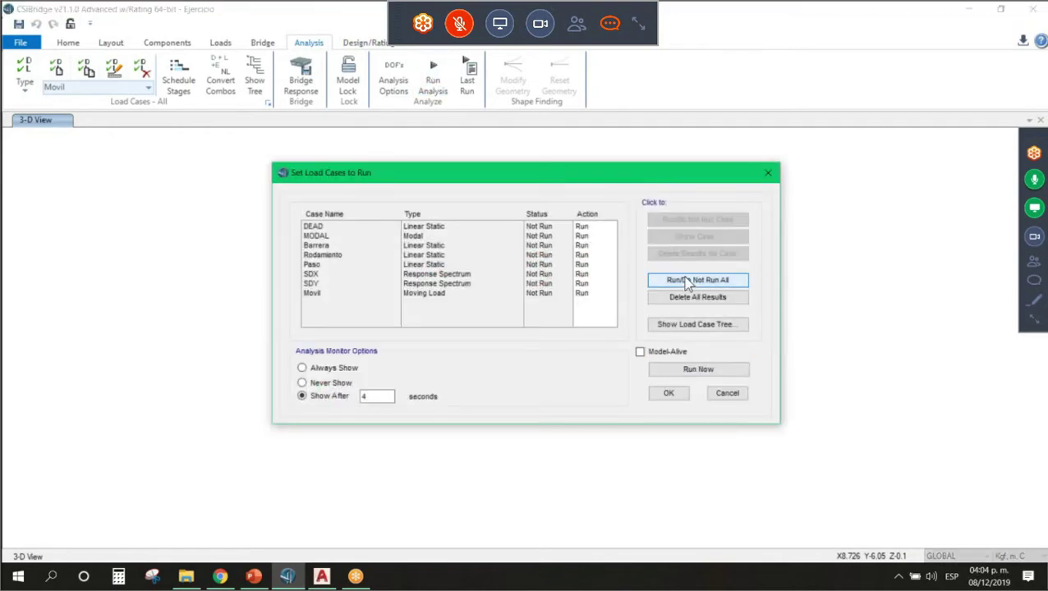
{"action": "left_click", "coordinate": [682, 376]}
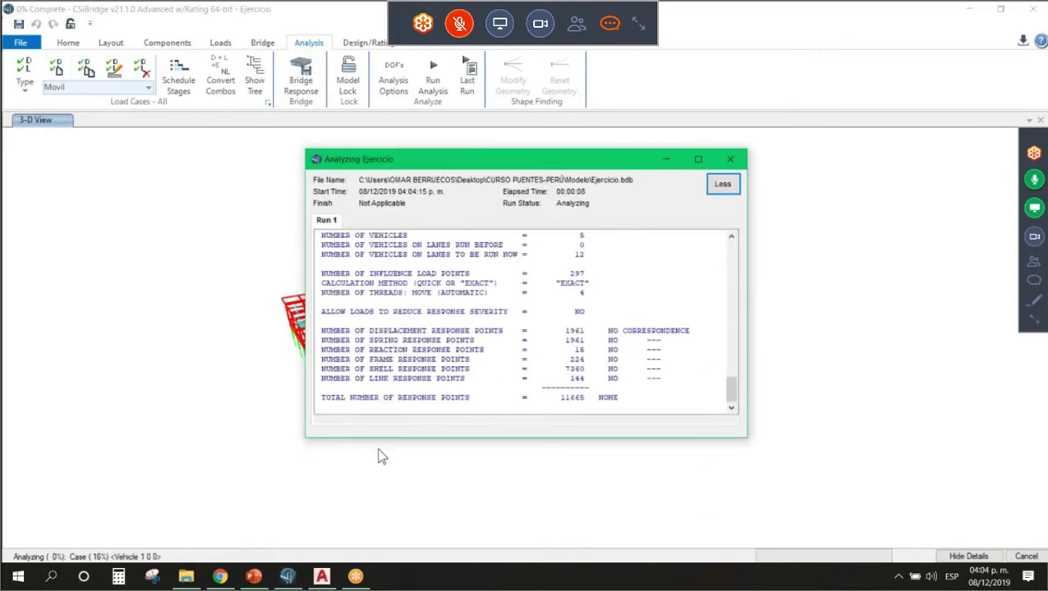
{"action": "left_click", "coordinate": [355, 577]}
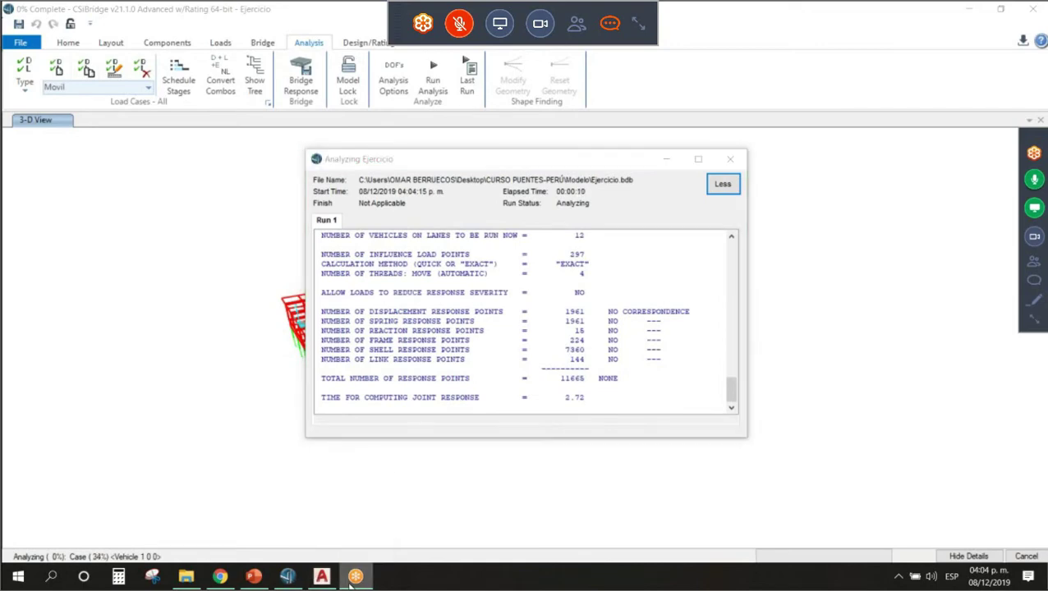
{"action": "left_click", "coordinate": [287, 577]}
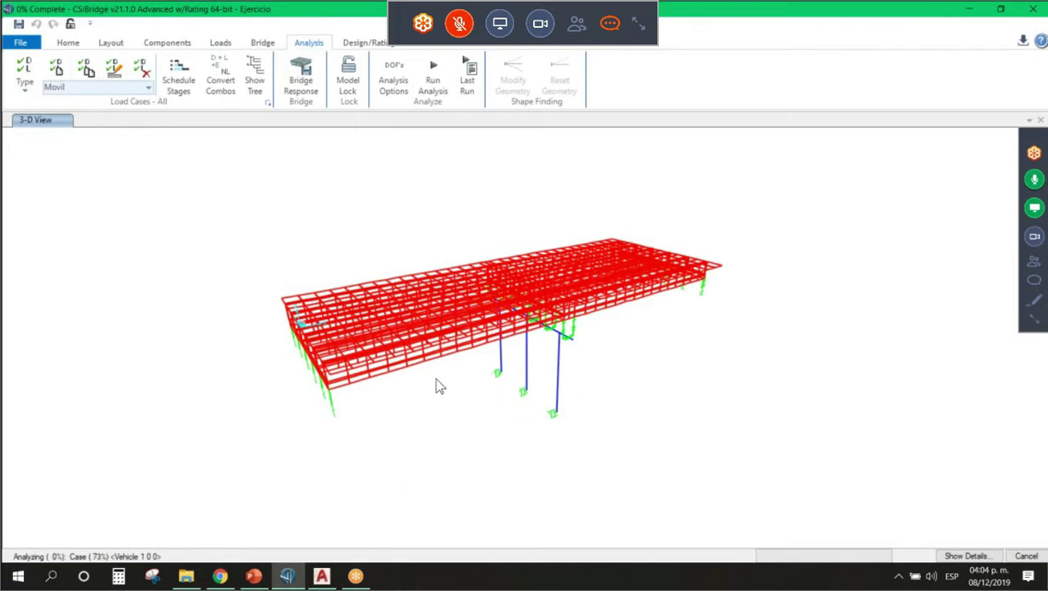
{"action": "mouse_move", "coordinate": [354, 577]}
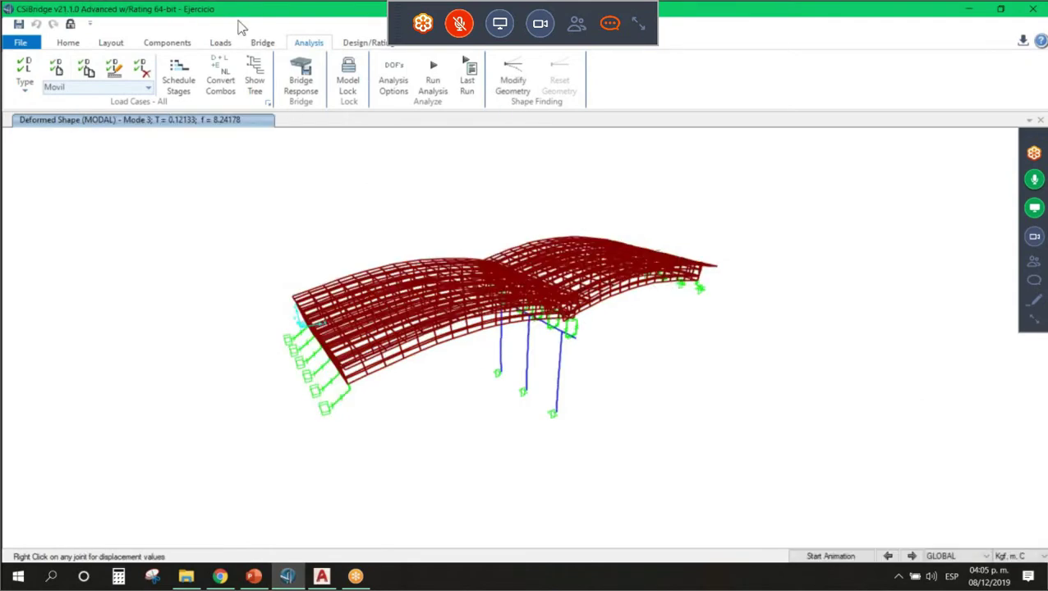
Display the deformed shape of the MODAL case for mode 1 with automatic scaling, and play its animation briefly before stopping it
{"action": "left_click", "coordinate": [69, 45]}
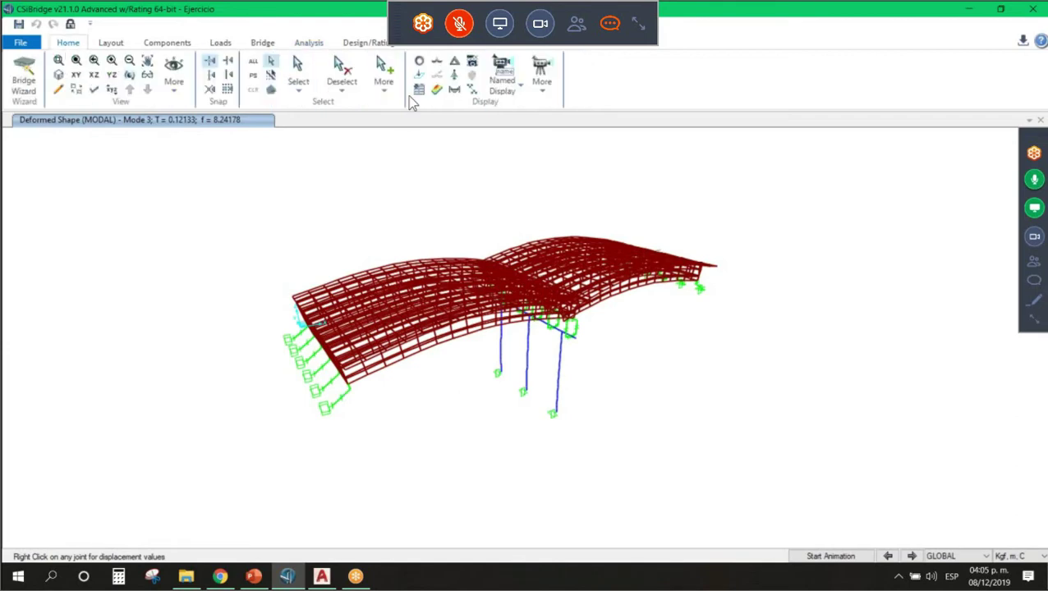
{"action": "left_click", "coordinate": [454, 62]}
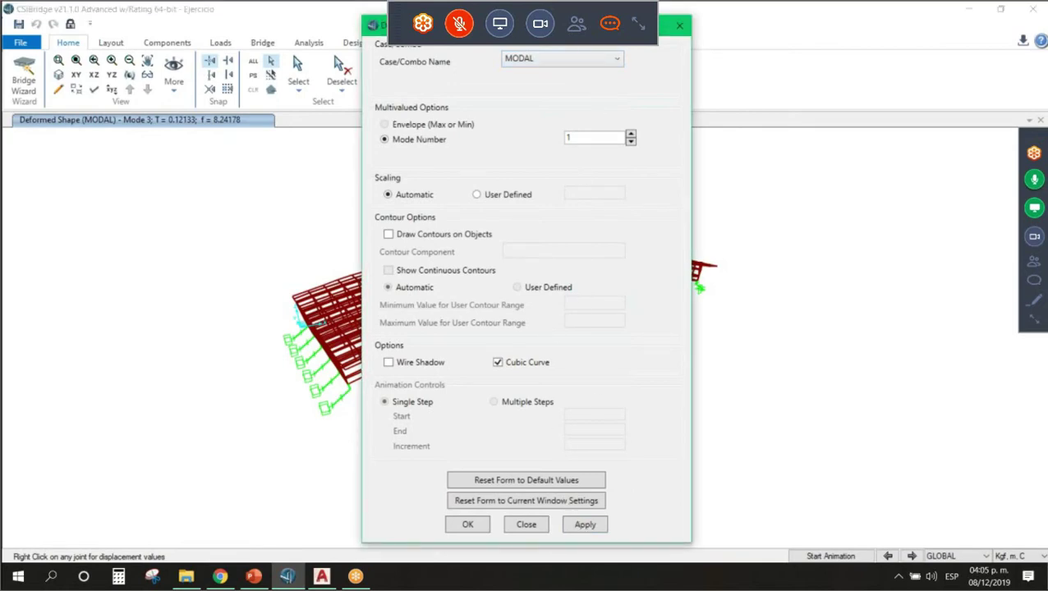
{"action": "left_click_drag", "start_coordinate": [607, 26], "coordinate": [255, 32]}
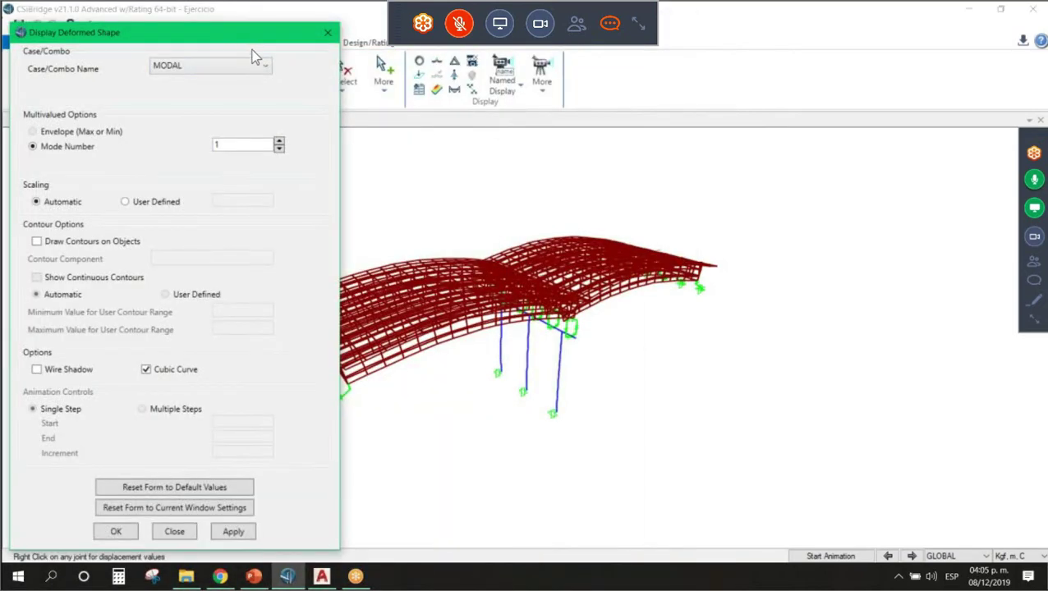
{"action": "left_click", "coordinate": [233, 533]}
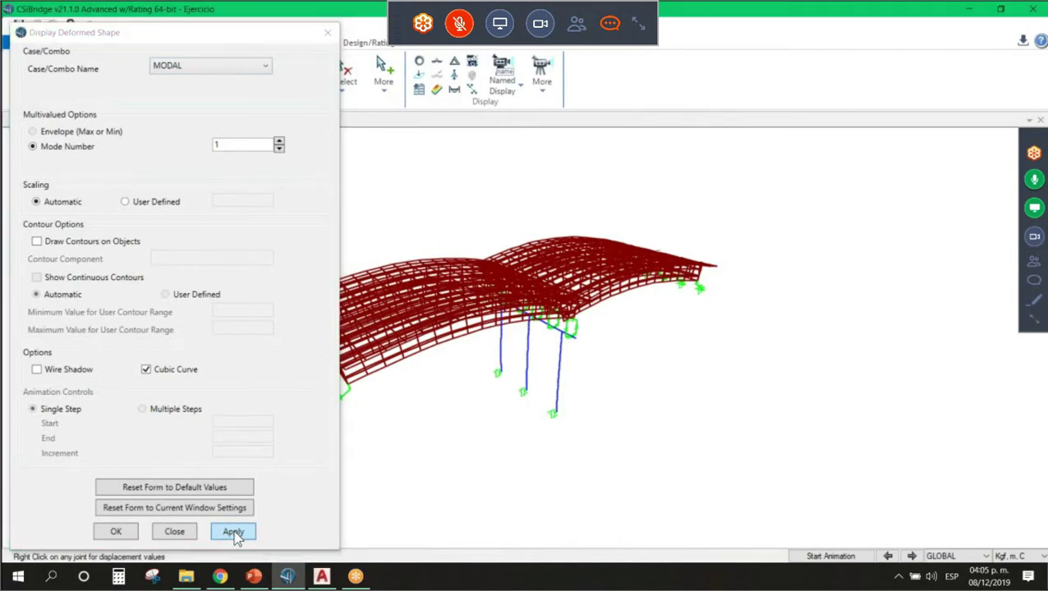
{"action": "left_click", "coordinate": [185, 534]}
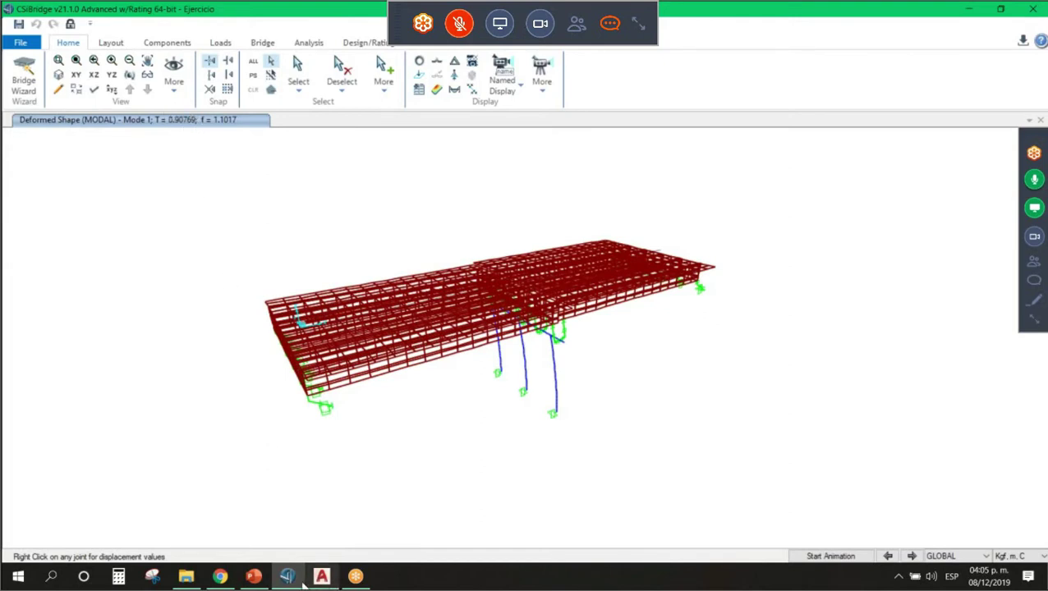
{"action": "mouse_move", "coordinate": [287, 580]}
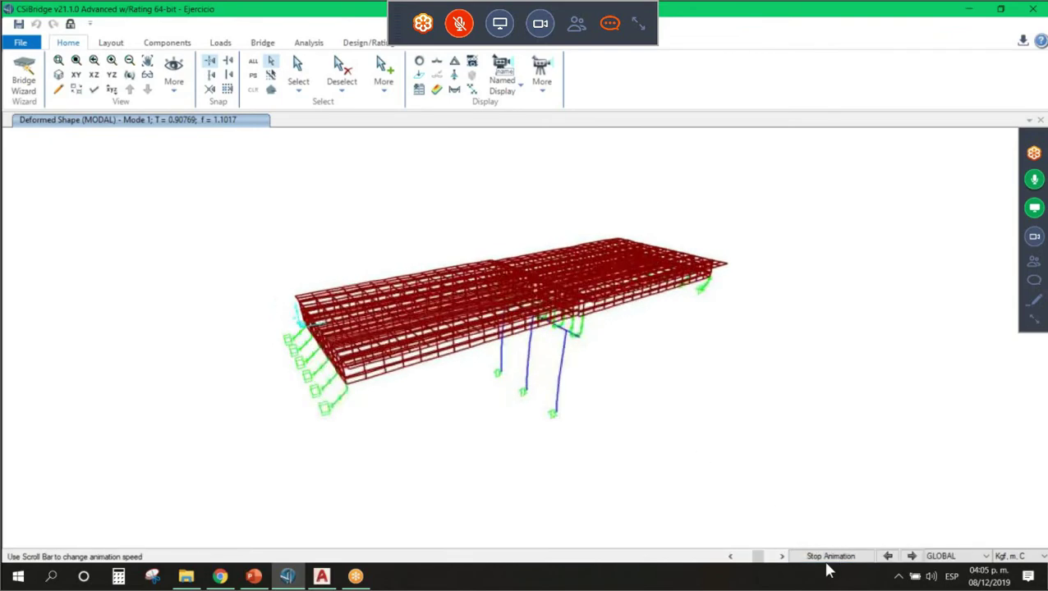
{"action": "left_click", "coordinate": [819, 557]}
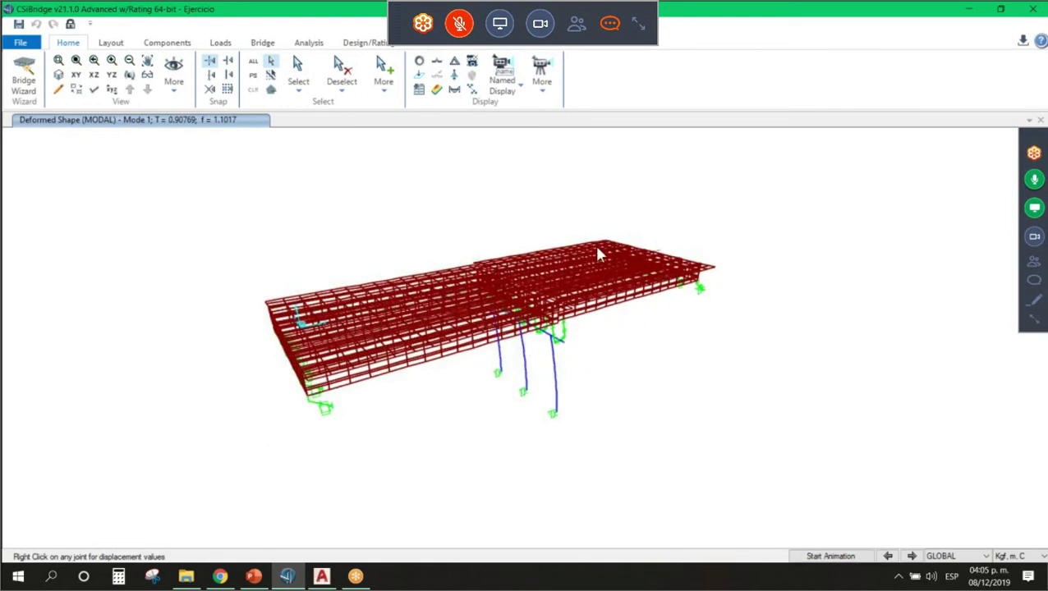
Examine the MODAL deformed shapes one by one up to mode 4, and go back to mode 2
{"action": "left_click", "coordinate": [912, 557]}
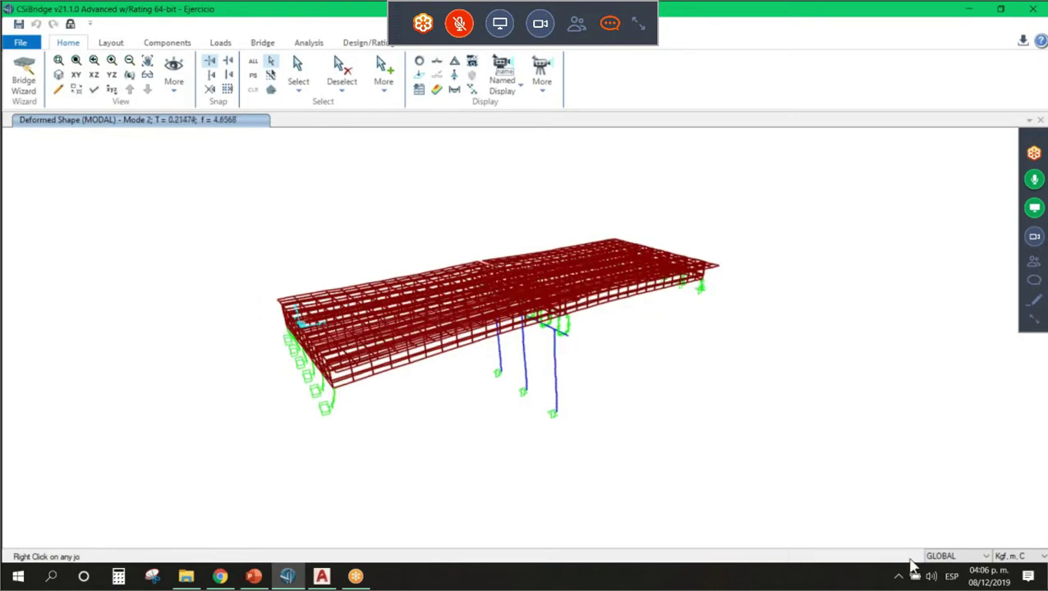
{"action": "left_click", "coordinate": [912, 556]}
{"action": "left_click", "coordinate": [912, 559]}
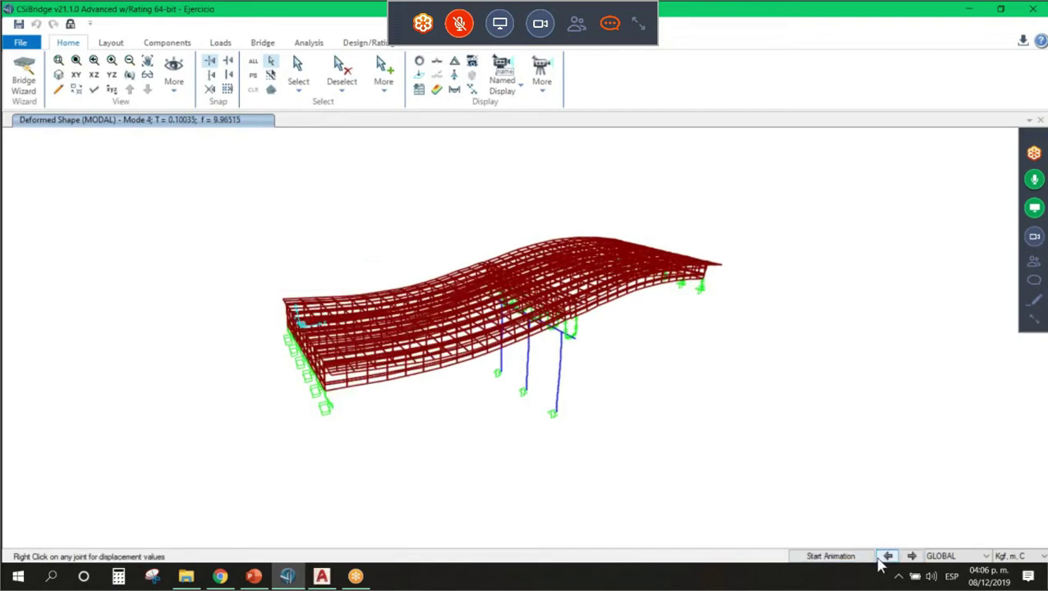
{"action": "left_click", "coordinate": [887, 557]}
{"action": "left_click", "coordinate": [888, 557]}
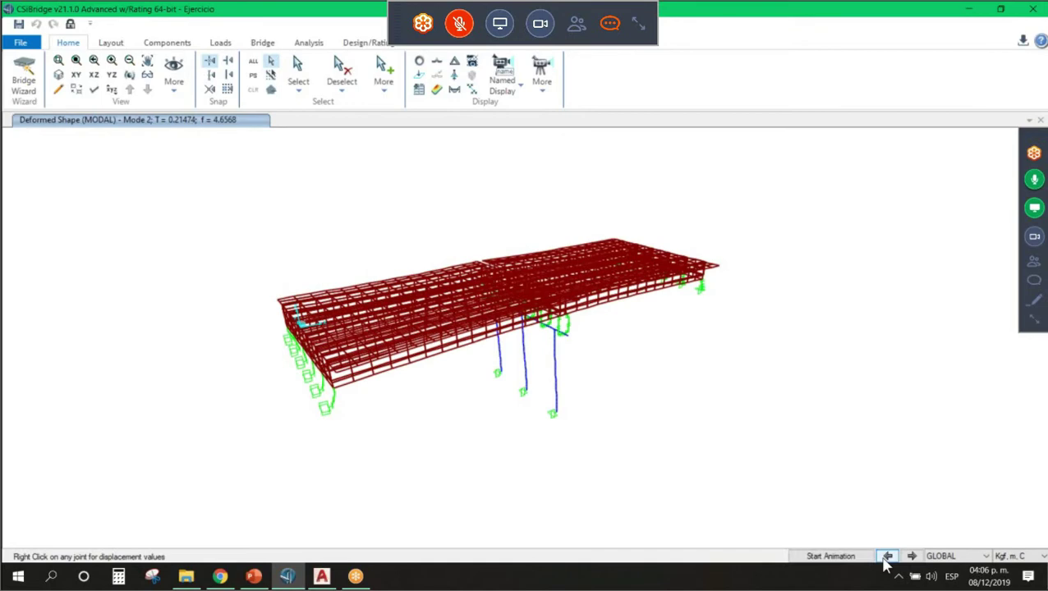
Compare the MODAL deformed shapes of modes 1 and 2, play the mode 2 animation briefly, and return to mode 1
{"action": "left_click", "coordinate": [887, 557]}
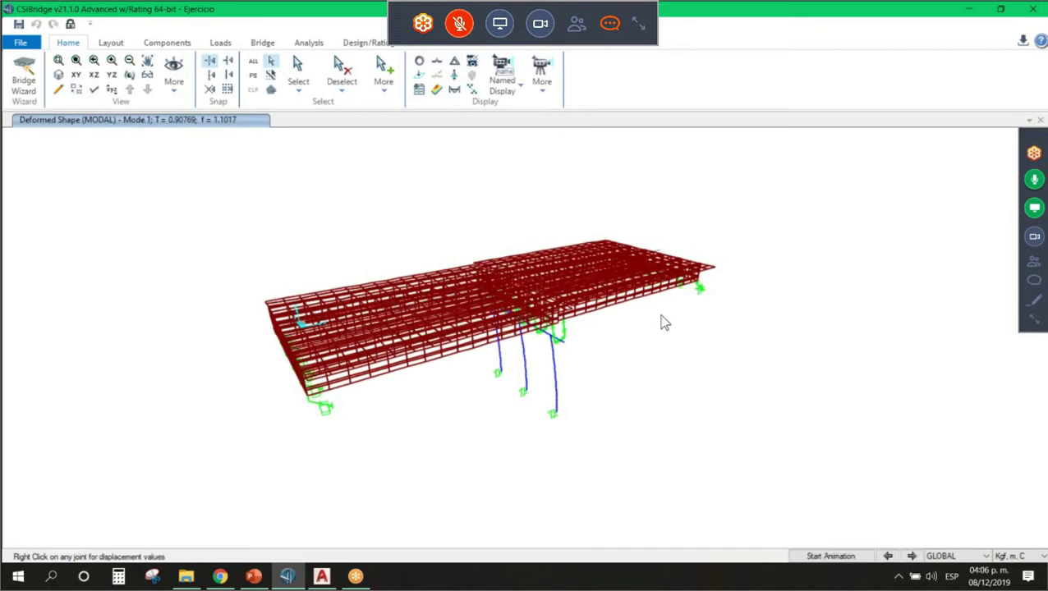
{"action": "left_click", "coordinate": [911, 557]}
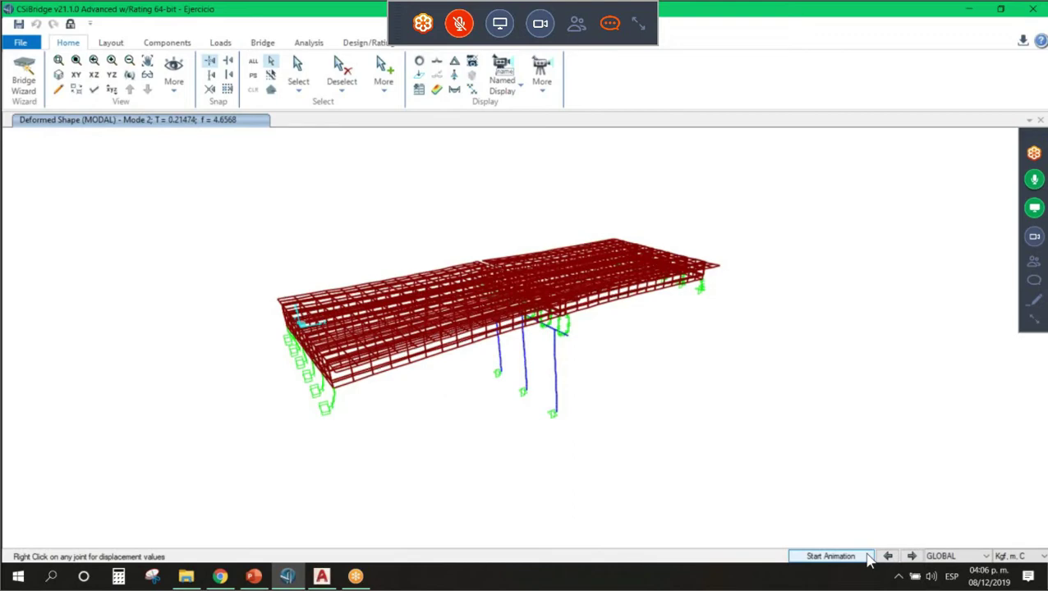
{"action": "left_click", "coordinate": [830, 557]}
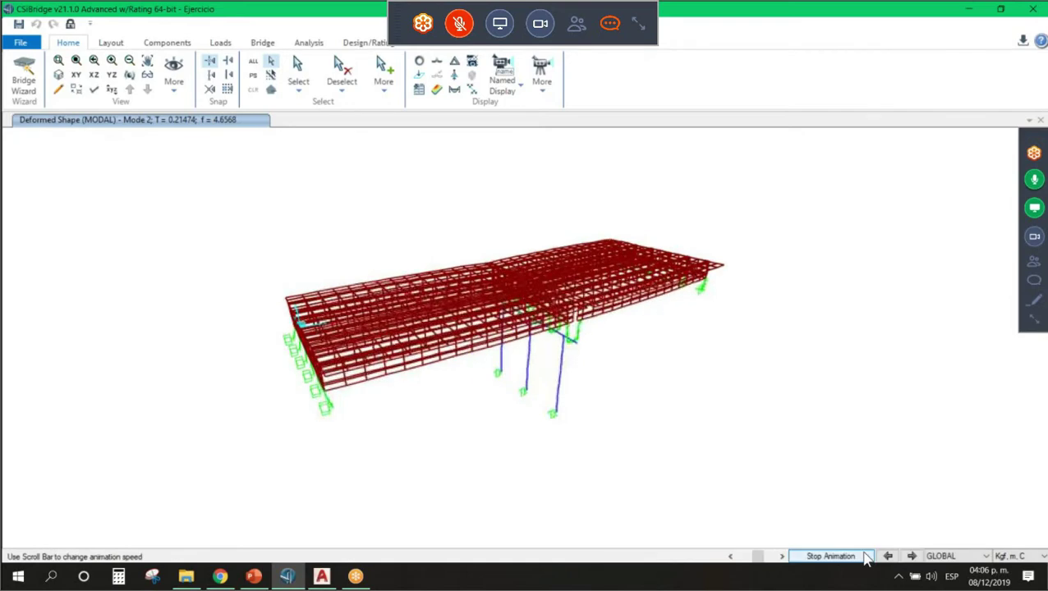
{"action": "left_click", "coordinate": [862, 557]}
{"action": "key", "text": "Left"}
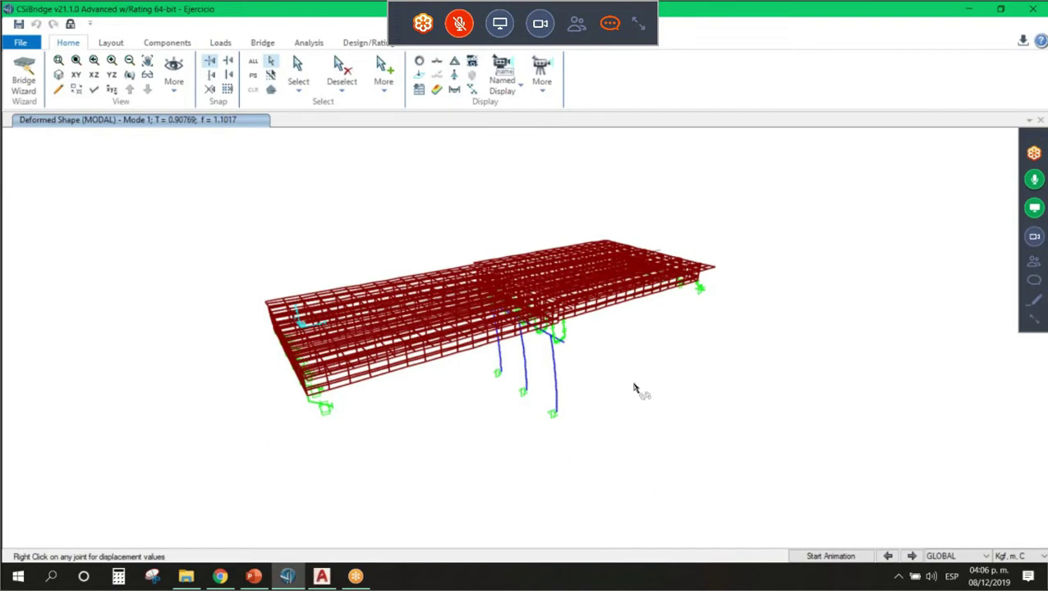
Orbit the mode 1 deformed shape to a flatter side view and set its view type to Extrude
{"action": "left_click_drag", "start_coordinate": [634, 383], "coordinate": [610, 379]}
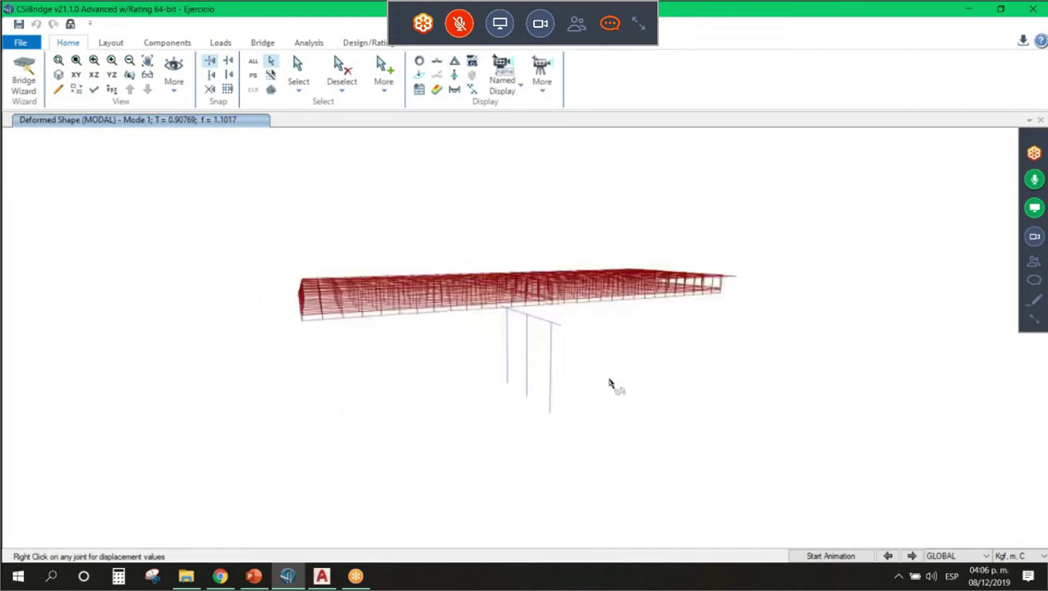
{"action": "middle_click_drag", "start_coordinate": [609, 385], "coordinate": [494, 321], "text": "shift"}
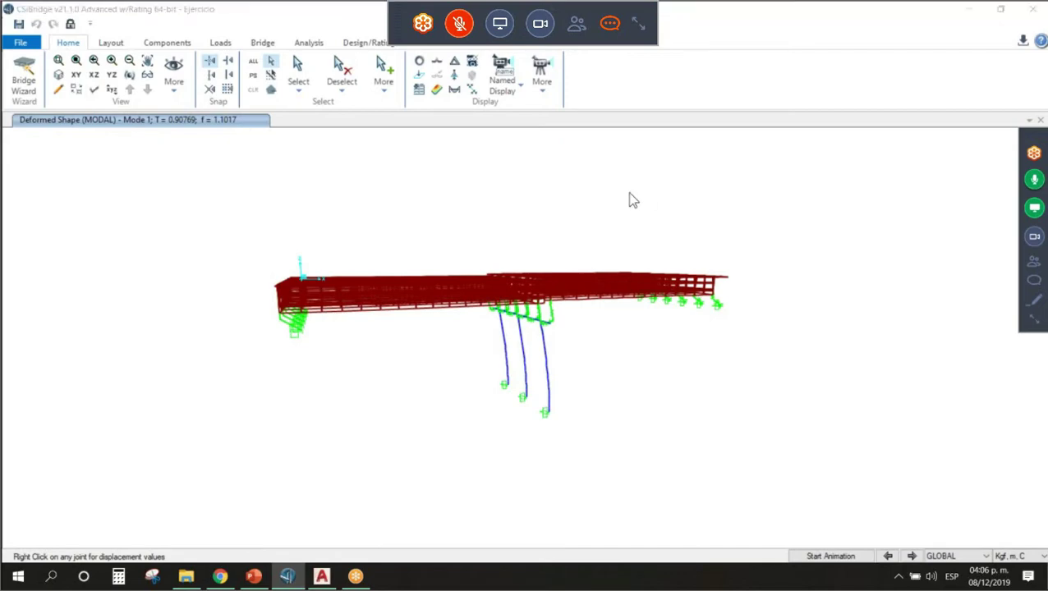
{"action": "key", "text": "ctrl+w"}
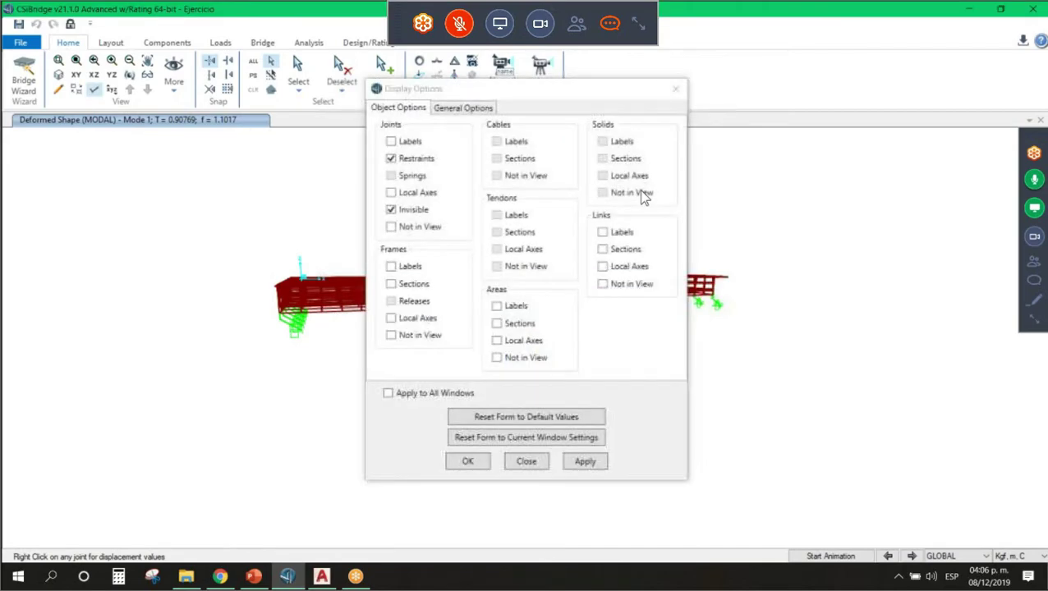
{"action": "left_click", "coordinate": [474, 109]}
{"action": "left_click", "coordinate": [575, 175]}
{"action": "left_click", "coordinate": [585, 462]}
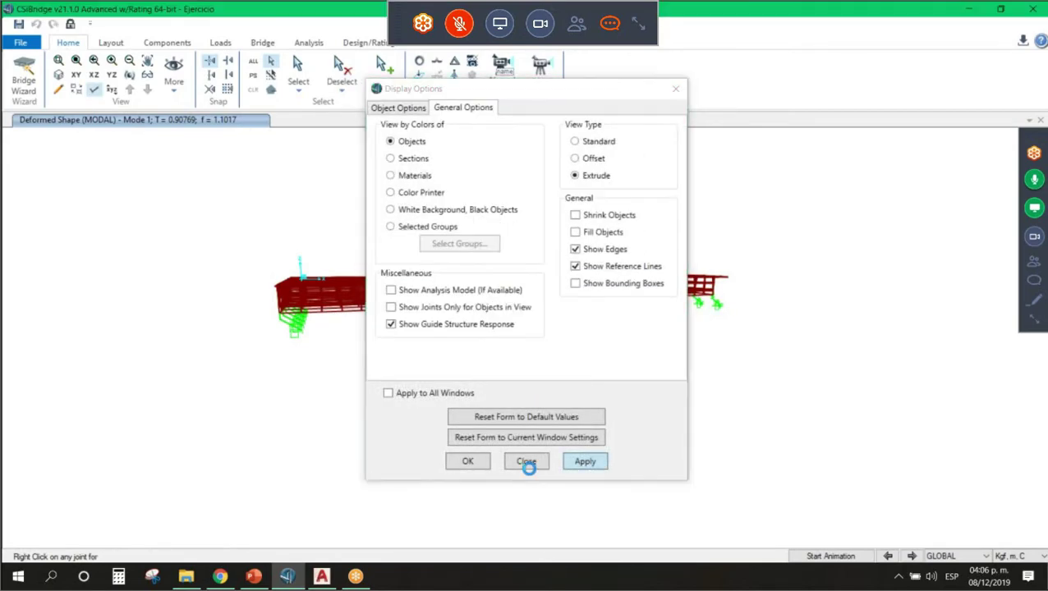
{"action": "left_click", "coordinate": [527, 468]}
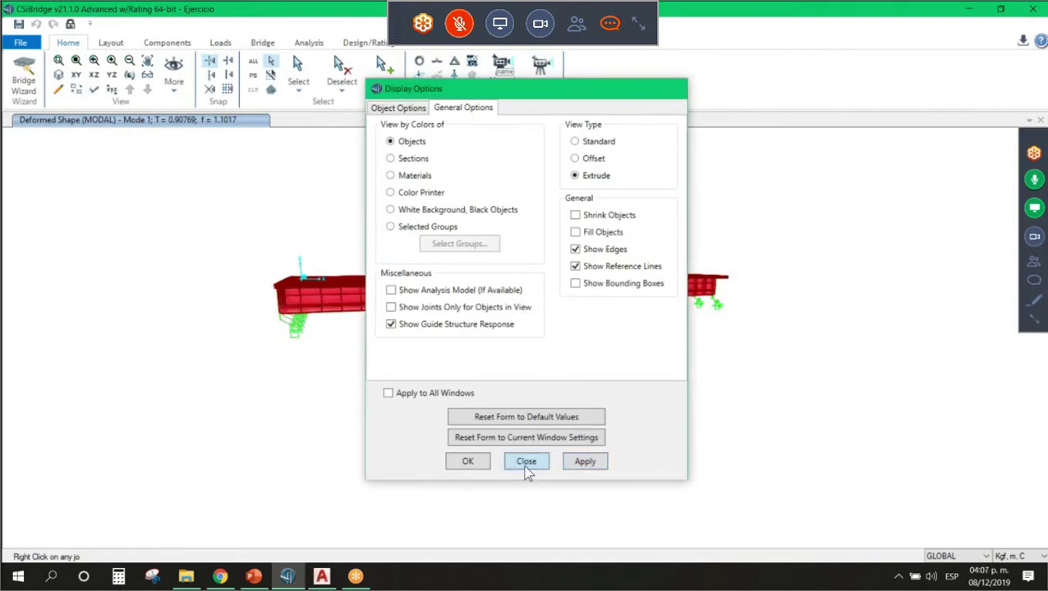
{"action": "left_click", "coordinate": [527, 464]}
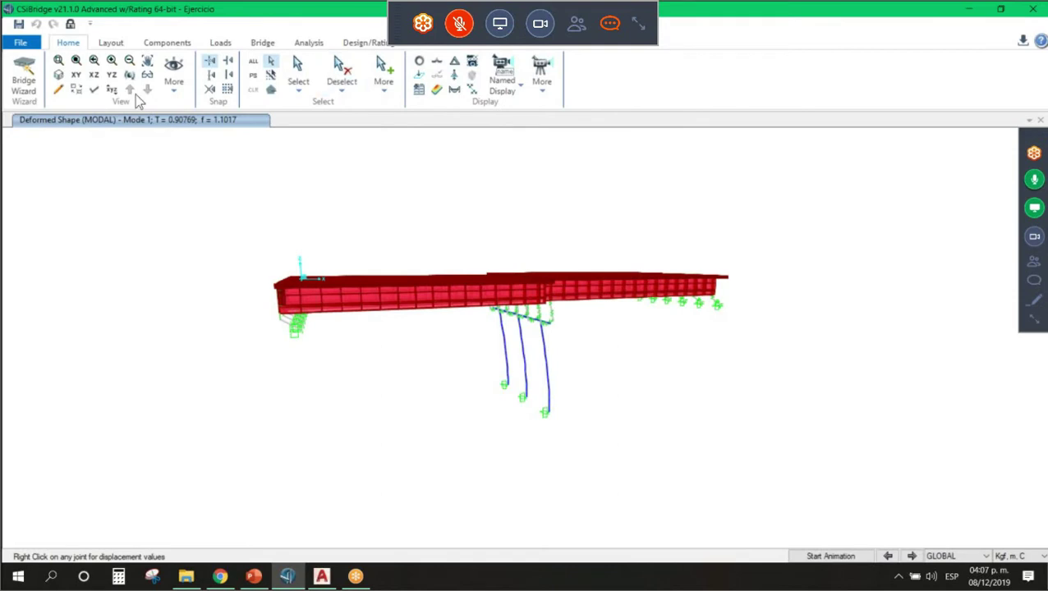
Reapply the Extrude view type to the mode 1 deformed shape in the display options
{"action": "left_click", "coordinate": [95, 89]}
{"action": "key", "text": "Escape"}
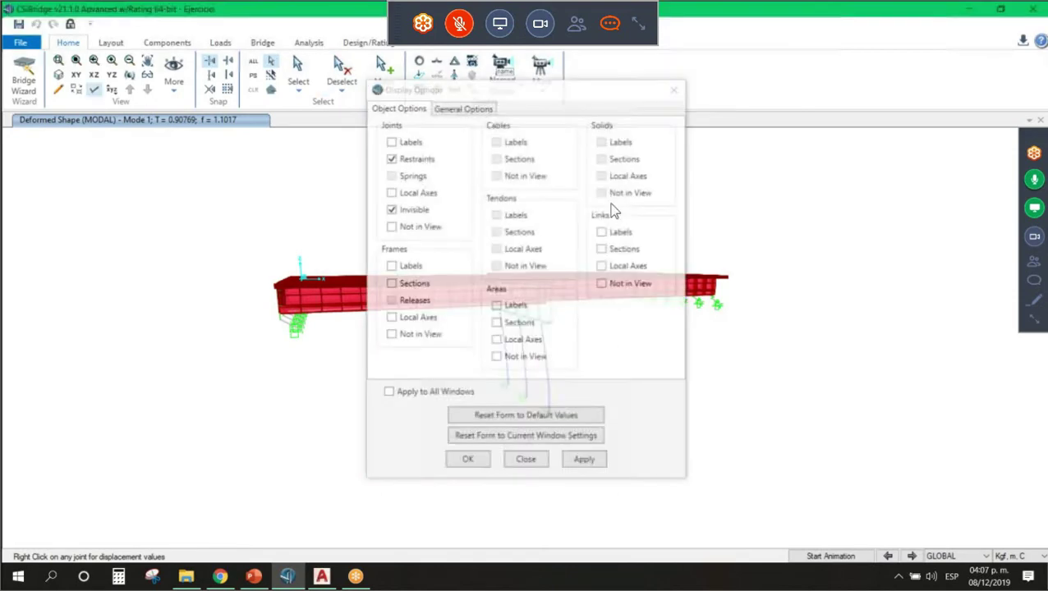
{"action": "left_click", "coordinate": [463, 108]}
{"action": "left_click", "coordinate": [575, 176]}
{"action": "left_click", "coordinate": [569, 461]}
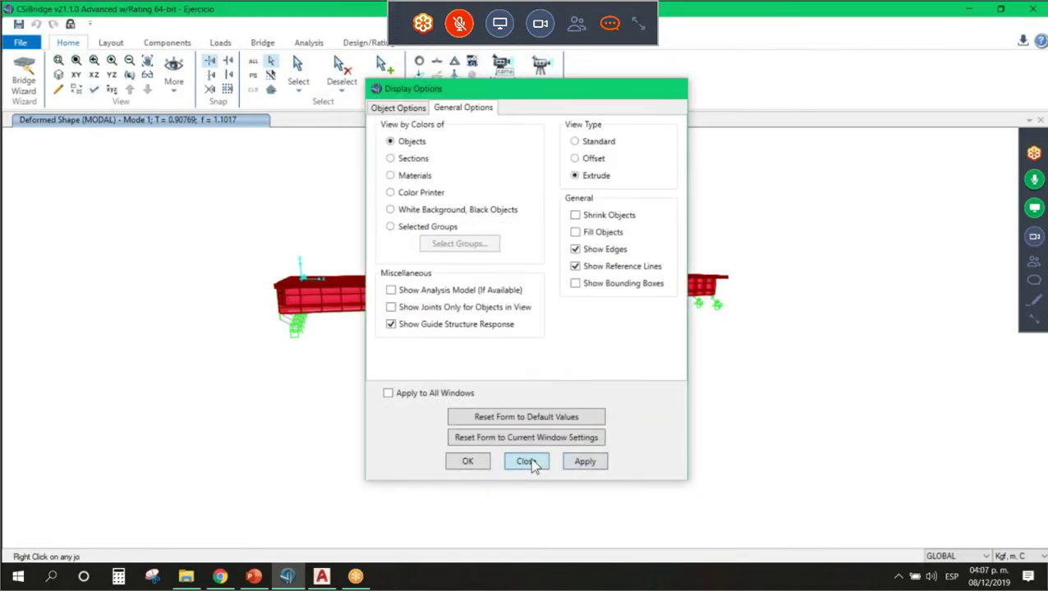
{"action": "left_click", "coordinate": [527, 461]}
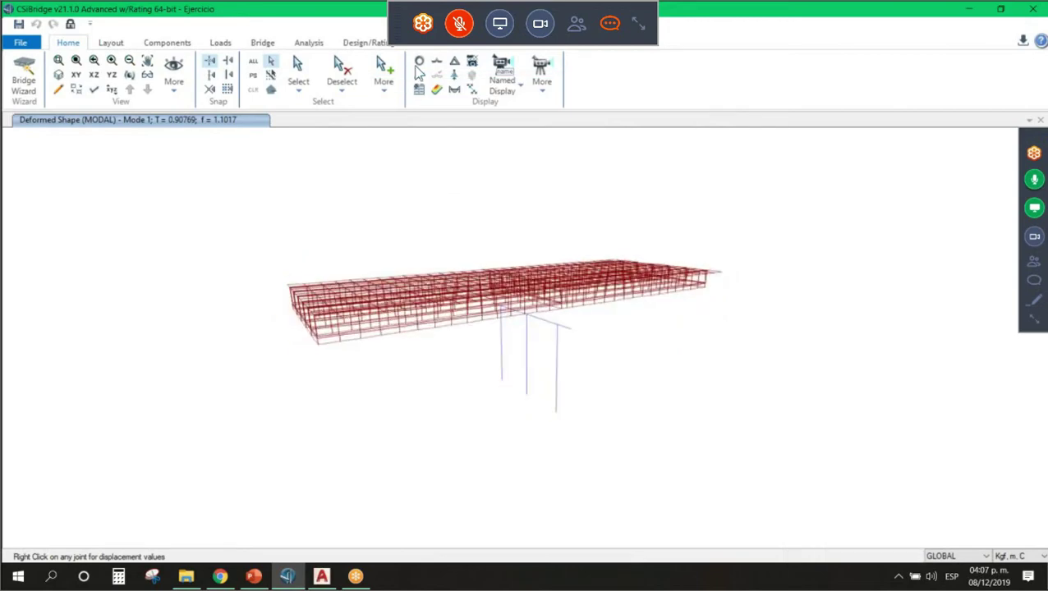
Display the undeformed shape and inspect the extruded deck, bent cap and columns from below and from the side
{"action": "left_click", "coordinate": [419, 63]}
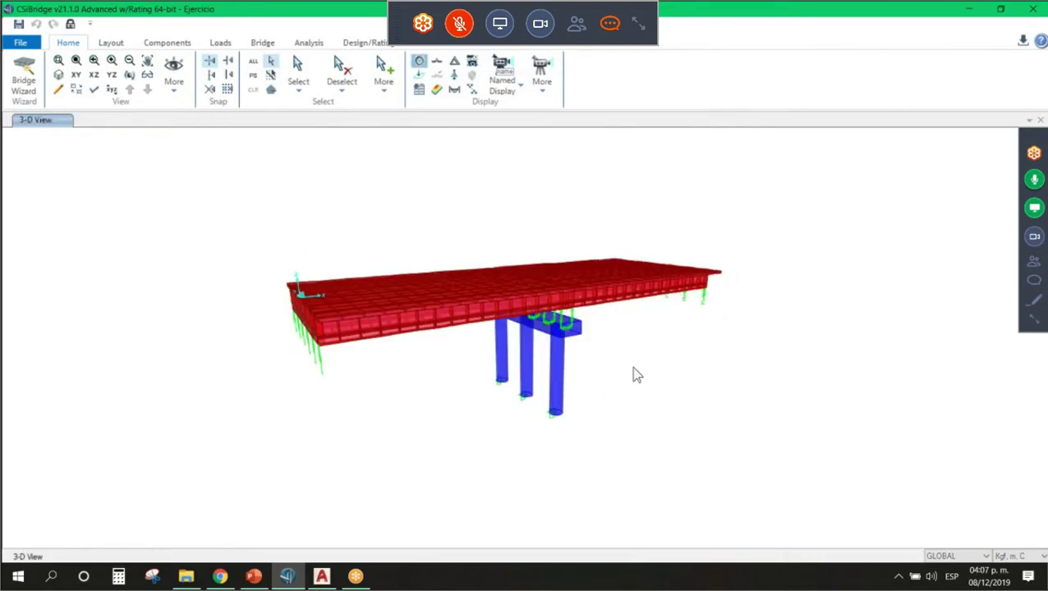
{"action": "left_click_drag", "start_coordinate": [633, 368], "coordinate": [637, 372]}
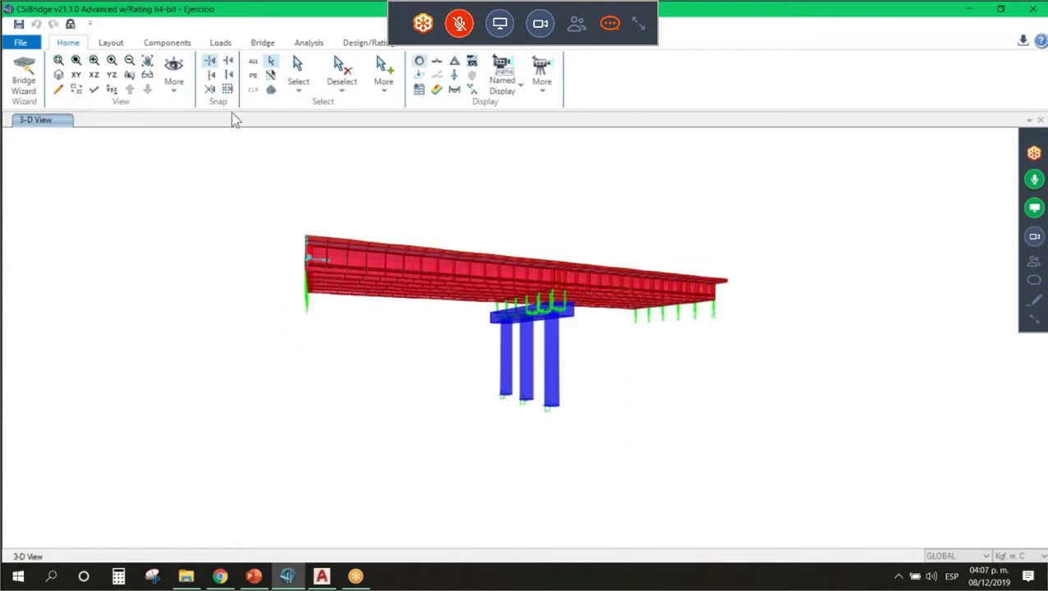
{"action": "left_click", "coordinate": [460, 91]}
{"action": "left_click_drag", "start_coordinate": [719, 246], "coordinate": [721, 248]}
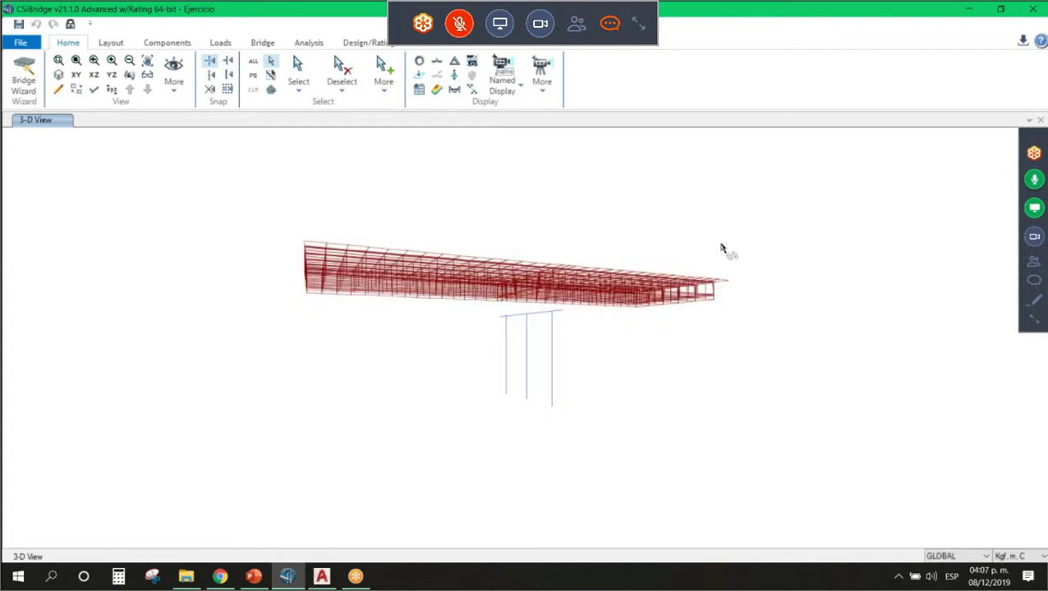
{"action": "left_click_drag", "start_coordinate": [721, 248], "coordinate": [721, 248]}
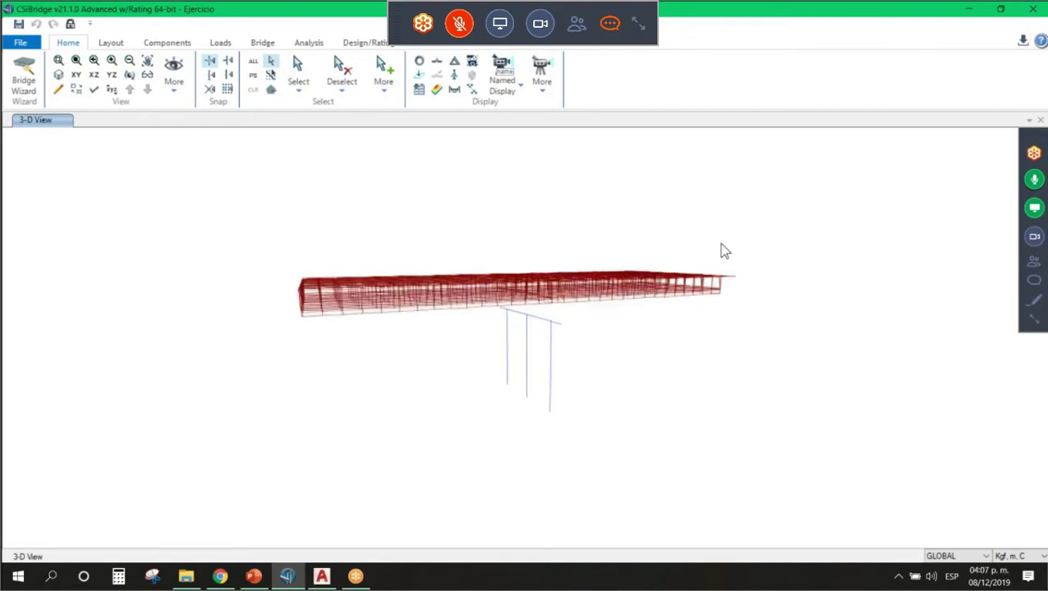
{"action": "left_click", "coordinate": [419, 75]}
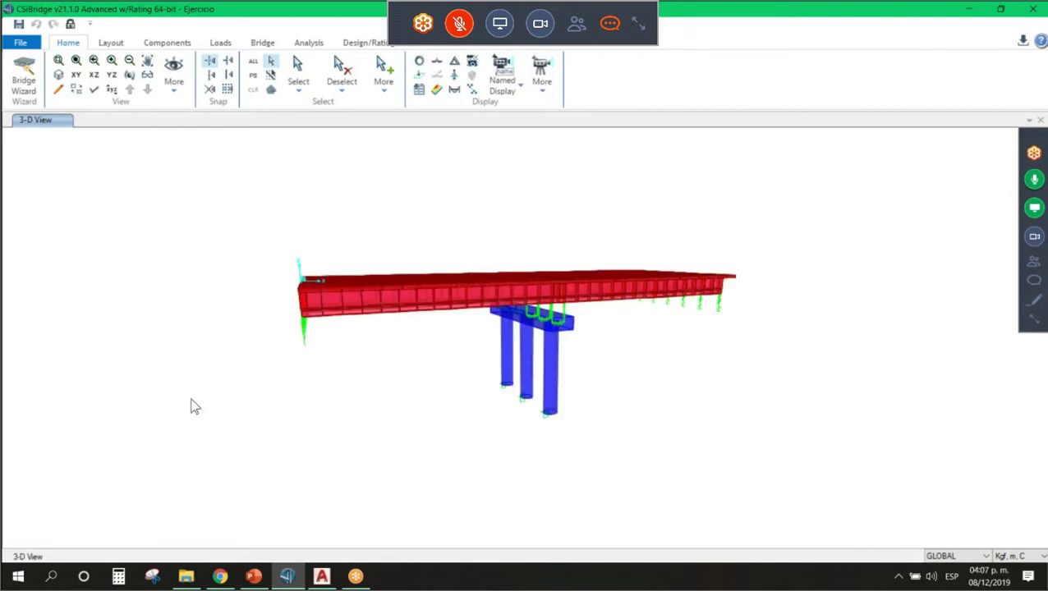
Set the view type of the undeformed 3-D view to Standard
{"action": "left_click", "coordinate": [95, 91]}
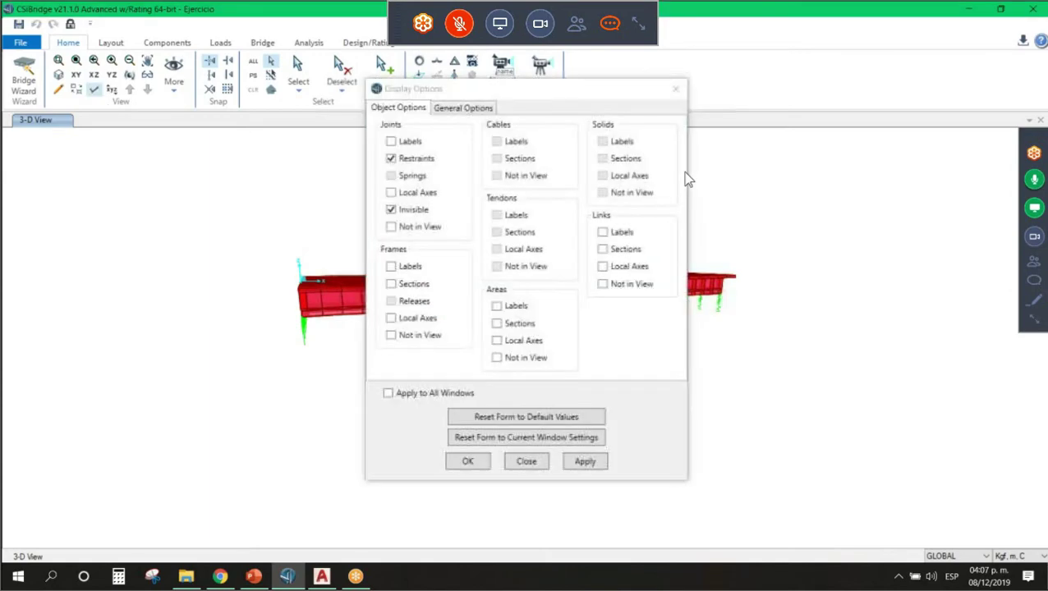
{"action": "left_click", "coordinate": [463, 108]}
{"action": "left_click", "coordinate": [527, 462]}
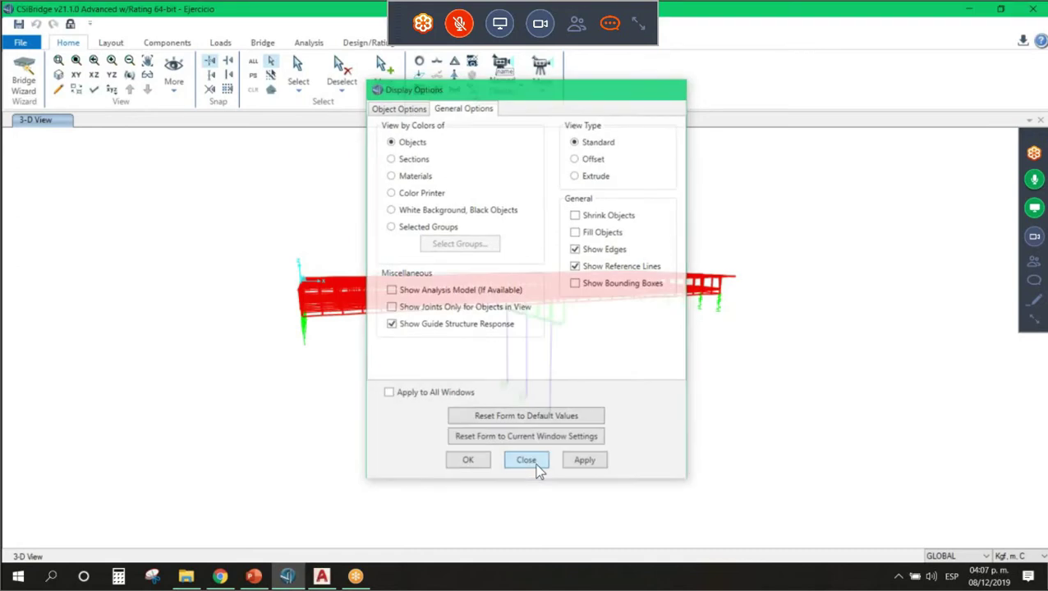
Open the bridge object response display for Puente, check the available result types and keep Force for the DEAD case
{"action": "left_click", "coordinate": [437, 66]}
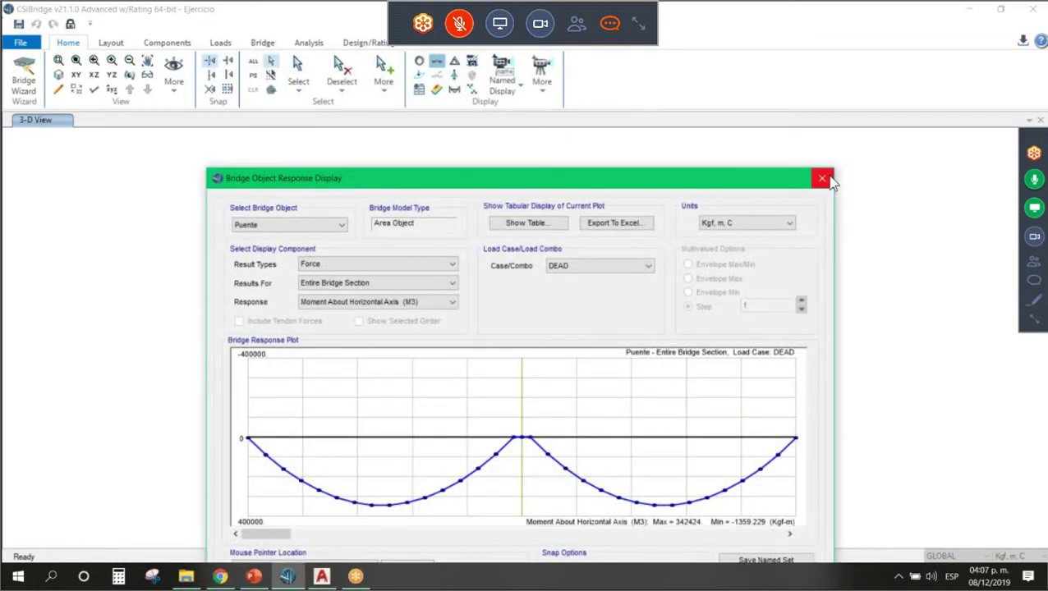
{"action": "left_click", "coordinate": [822, 179]}
{"action": "left_click", "coordinate": [438, 68]}
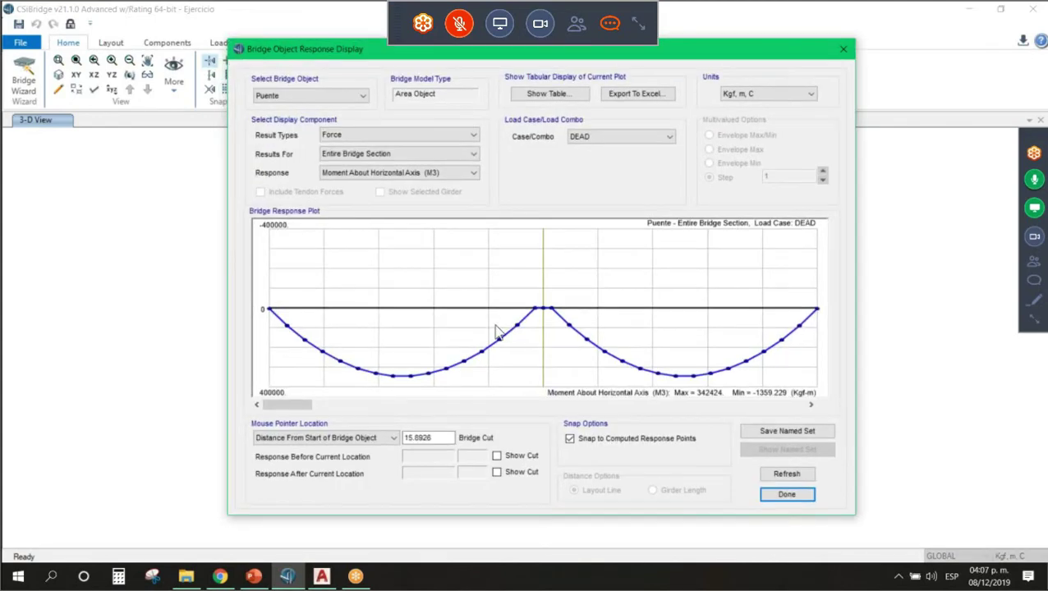
{"action": "left_click", "coordinate": [304, 97]}
{"action": "left_click", "coordinate": [303, 93]}
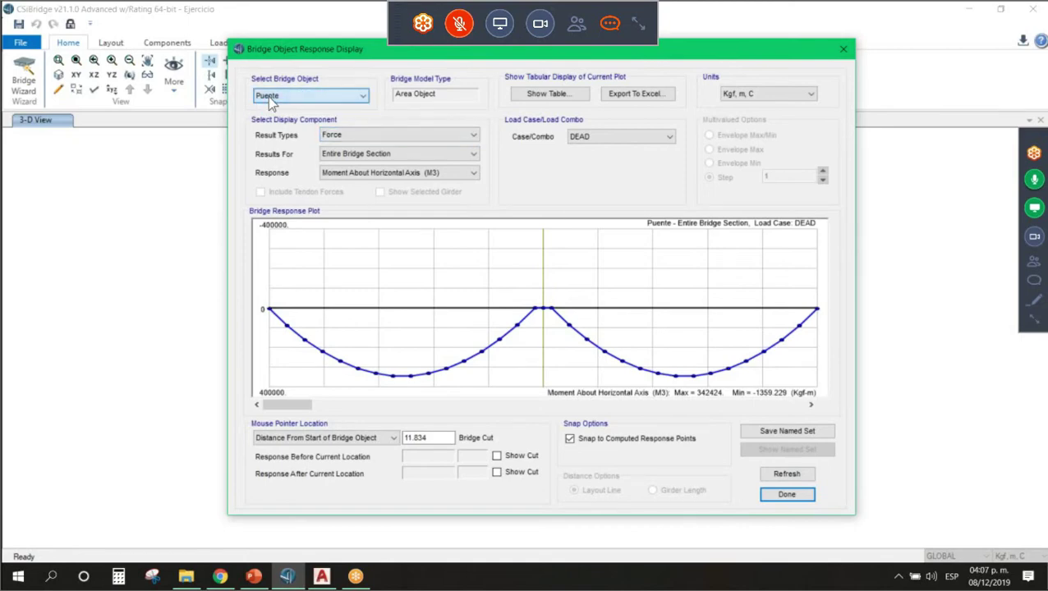
{"action": "left_click", "coordinate": [356, 135]}
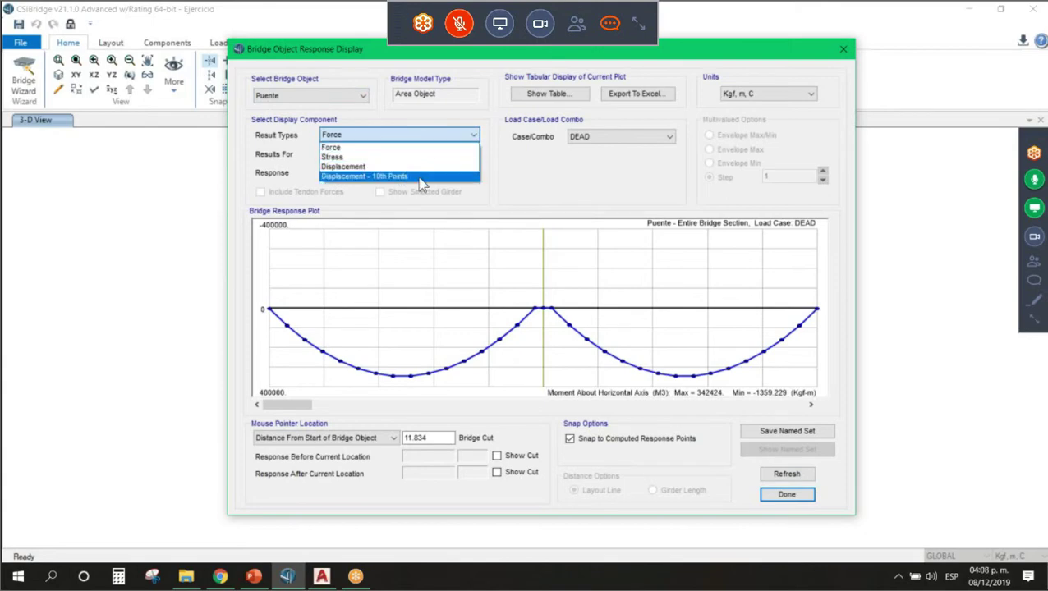
{"action": "left_click", "coordinate": [402, 149]}
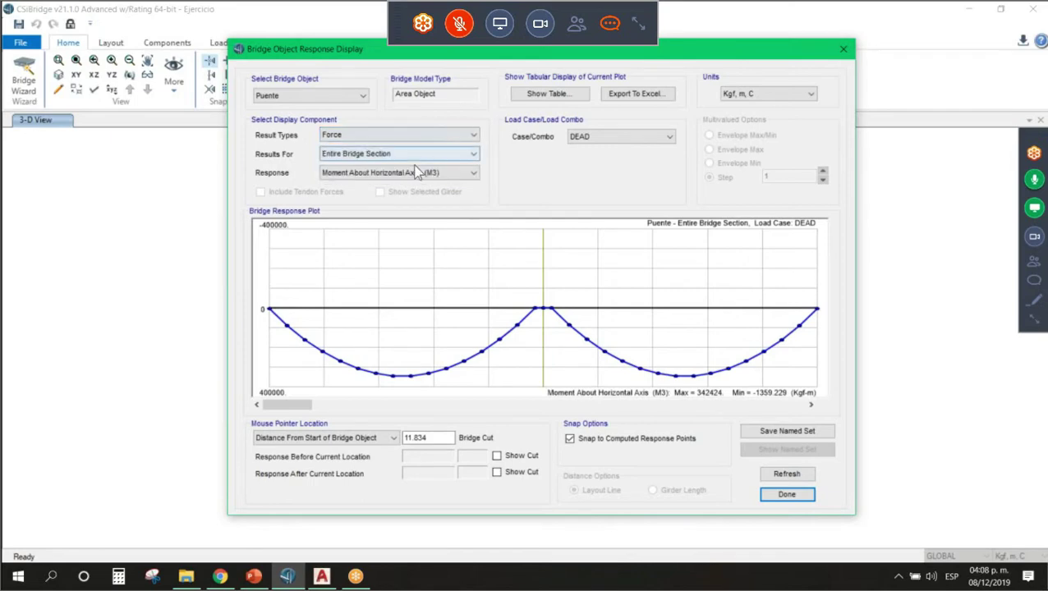
Examine the DEAD moment M3 plots of the Left Exterior Girder and Interior Girders 1 to 4 one after another
{"action": "left_click", "coordinate": [426, 154]}
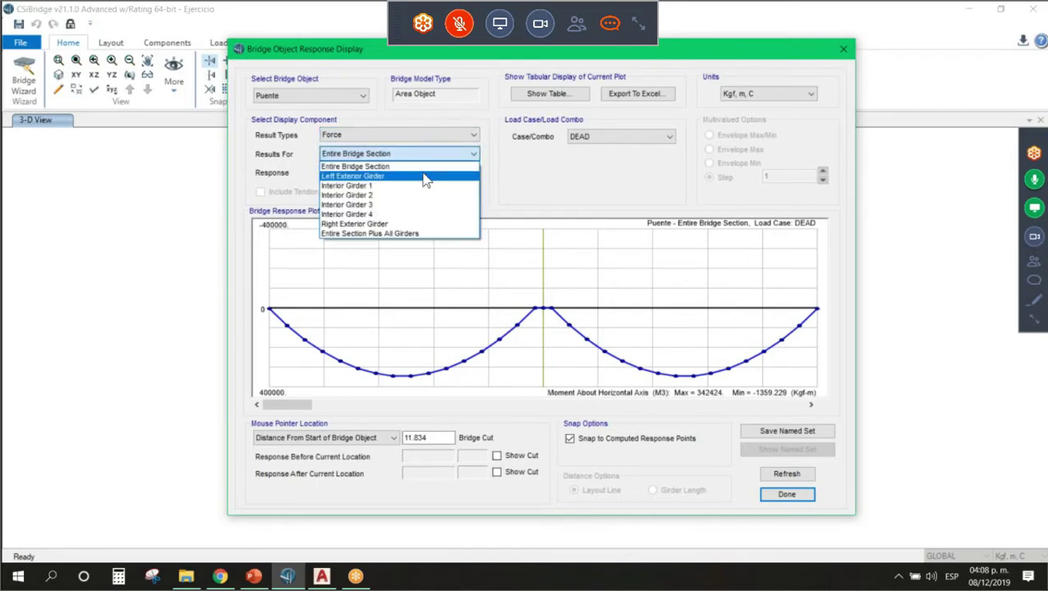
{"action": "left_click", "coordinate": [423, 176]}
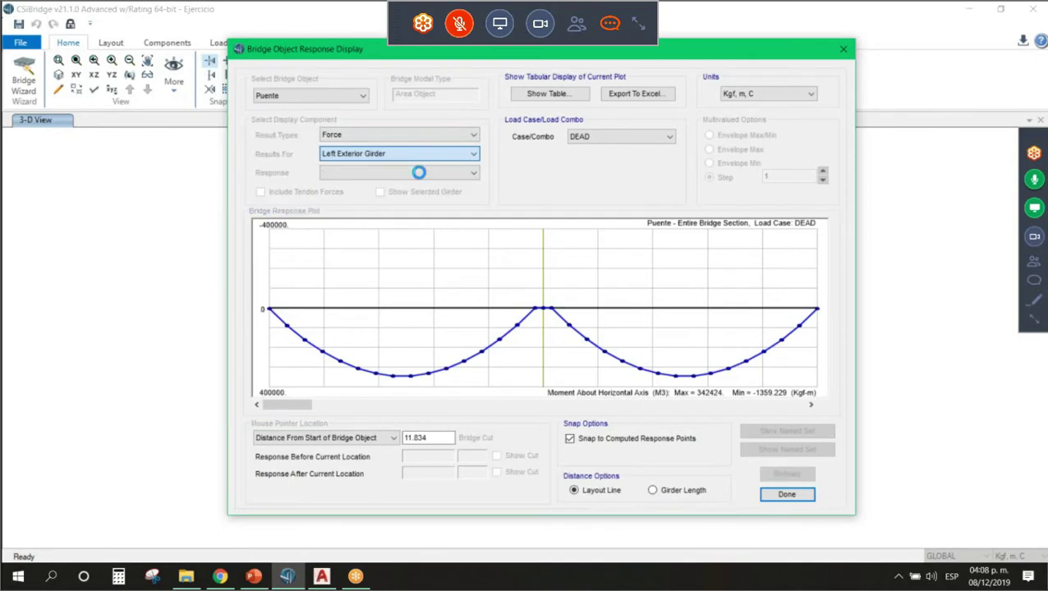
{"action": "left_click", "coordinate": [401, 154]}
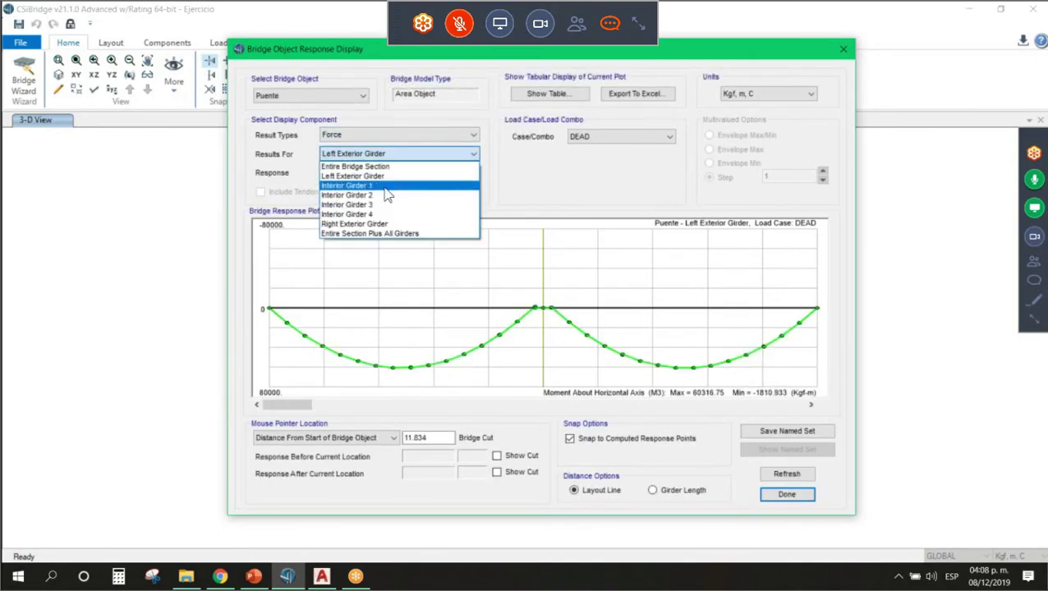
{"action": "left_click", "coordinate": [401, 181]}
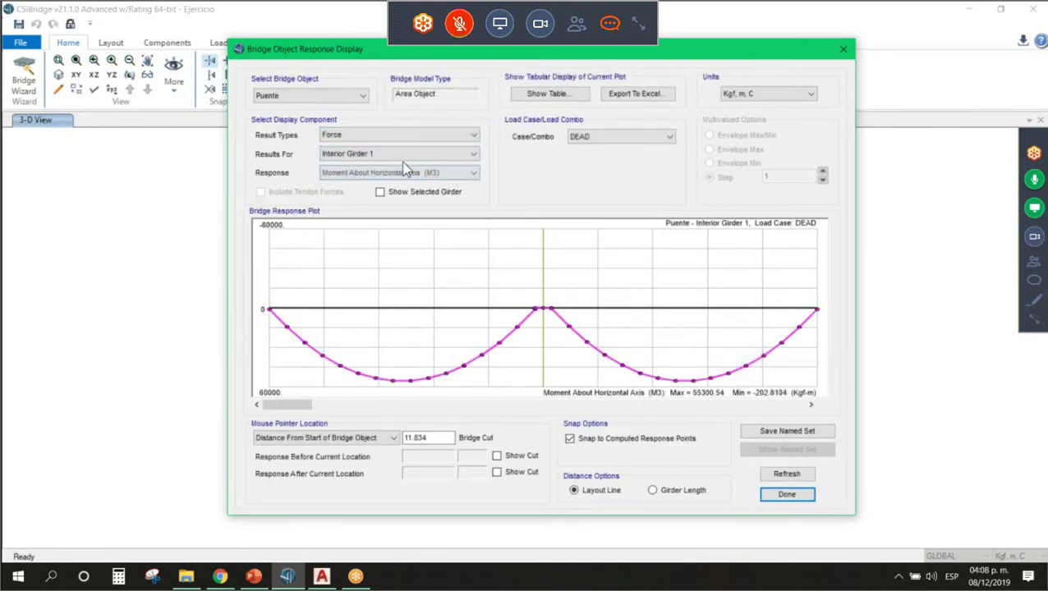
{"action": "left_click", "coordinate": [401, 155]}
{"action": "left_click", "coordinate": [386, 191]}
{"action": "left_click", "coordinate": [392, 155]}
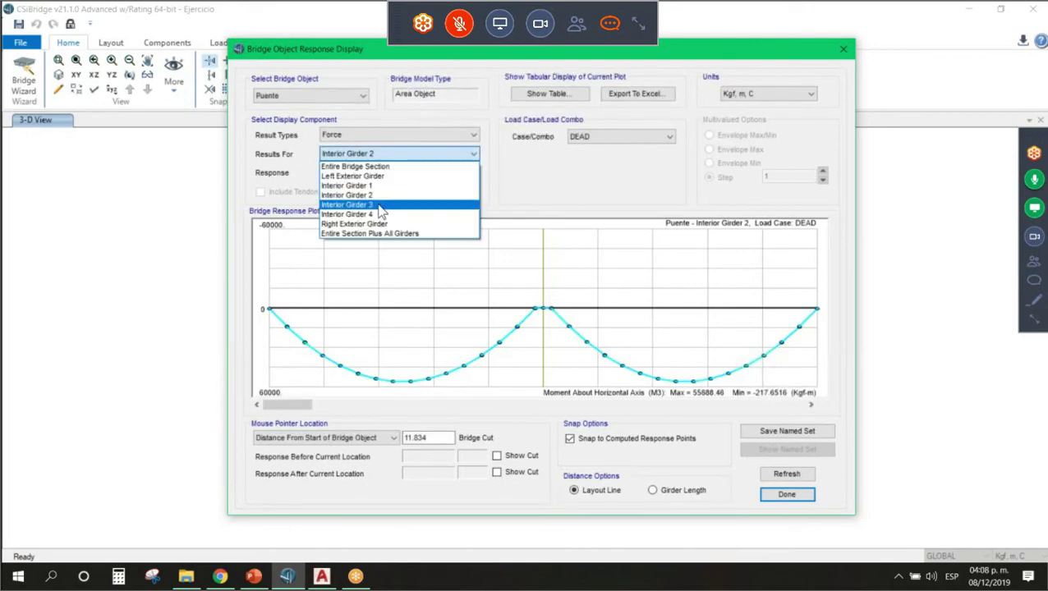
{"action": "left_click", "coordinate": [393, 201]}
{"action": "left_click", "coordinate": [394, 154]}
{"action": "left_click", "coordinate": [386, 213]}
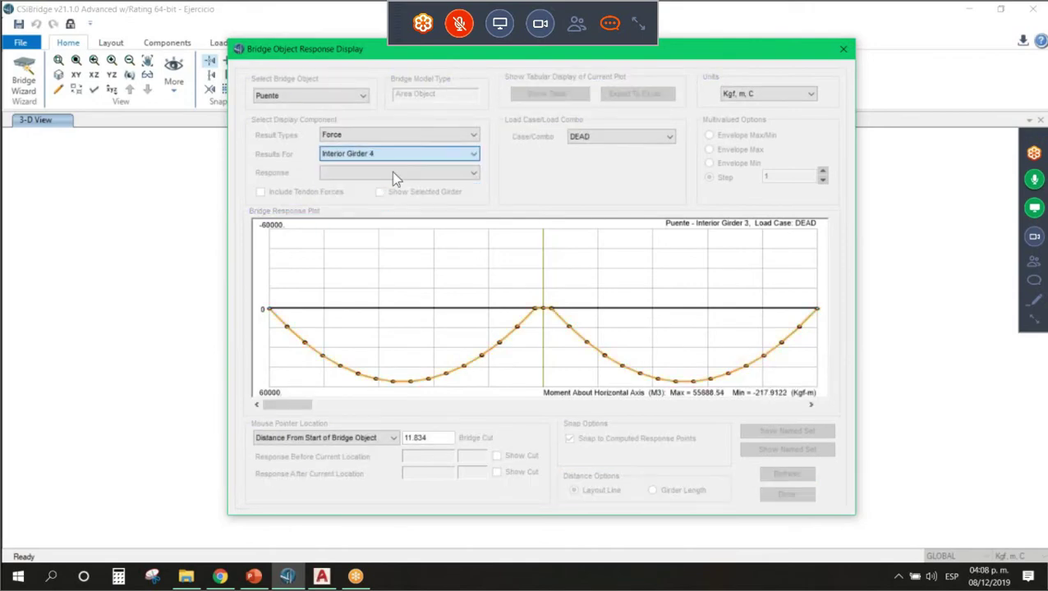
Examine the DEAD moment M3 plots for Entire Section Plus All Girders and the Right Exterior Girder, reading the latter near the first span's middle
{"action": "left_click", "coordinate": [394, 155]}
{"action": "left_click", "coordinate": [389, 233]}
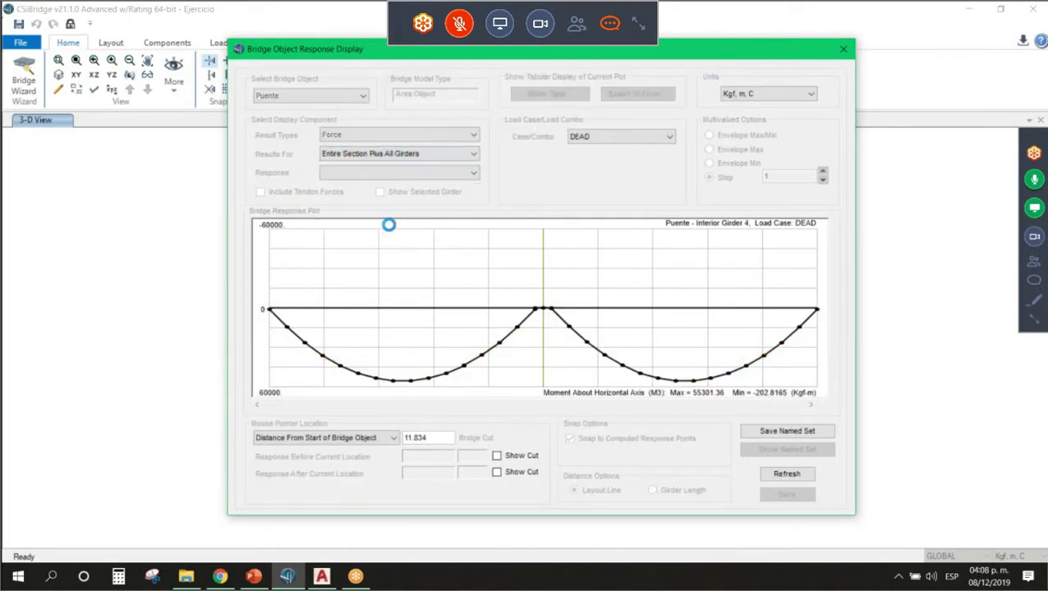
{"action": "left_click", "coordinate": [394, 154]}
{"action": "left_click", "coordinate": [388, 225]}
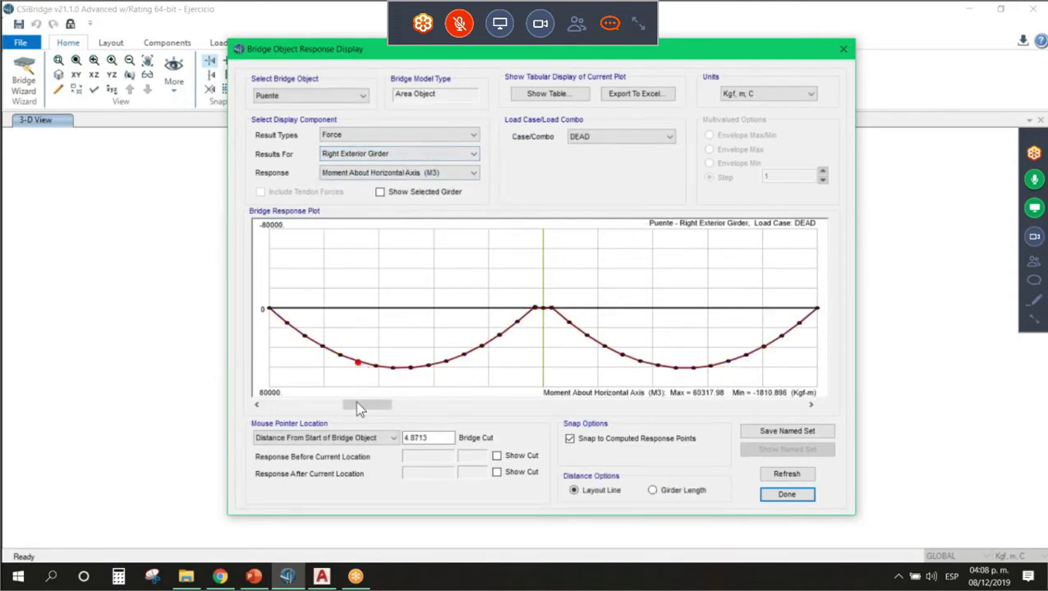
{"action": "left_click", "coordinate": [392, 367]}
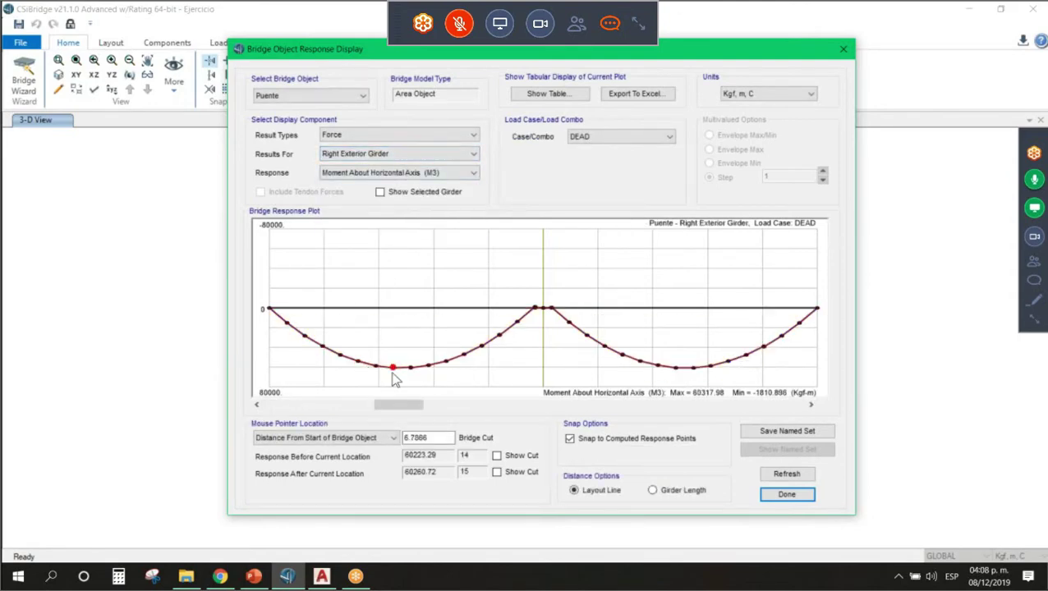
Compare the DEAD moment M3 plots of the Left Exterior Girder and Interior Girder 1
{"action": "left_click", "coordinate": [423, 156]}
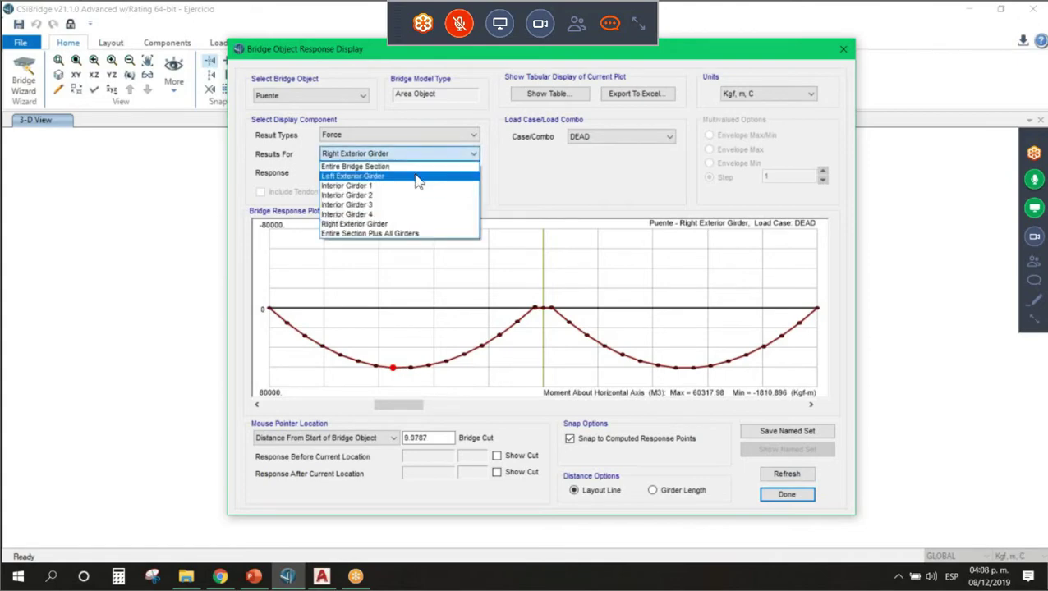
{"action": "left_click", "coordinate": [417, 177]}
{"action": "left_click", "coordinate": [402, 154]}
{"action": "left_click", "coordinate": [396, 187]}
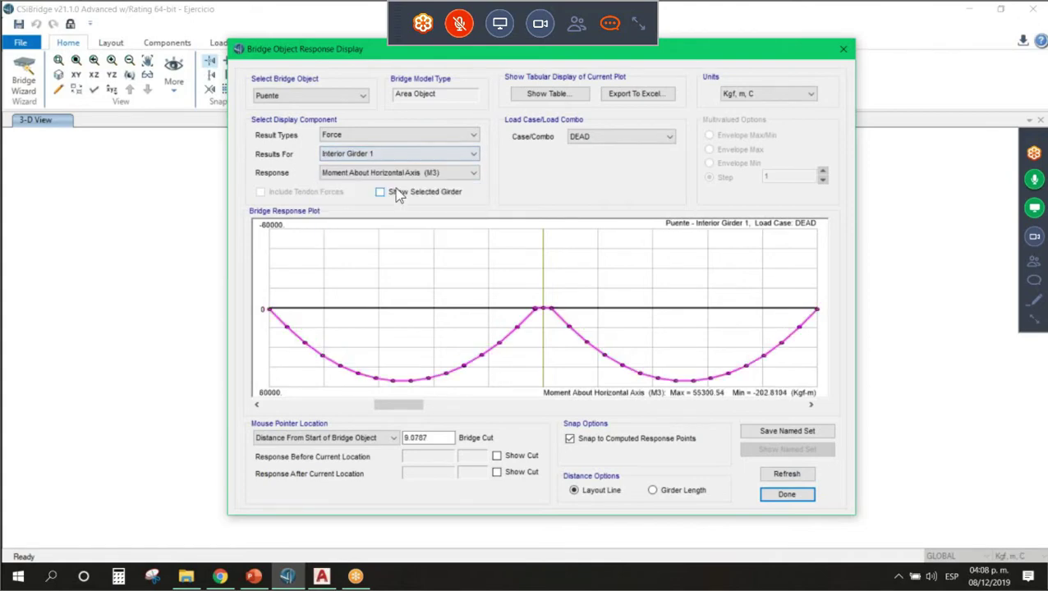
{"action": "left_click", "coordinate": [405, 149]}
{"action": "left_click", "coordinate": [403, 187]}
Display the DEAD results for the Entire Bridge Section, keeping Moment About Horizontal Axis (M3) as the response
{"action": "left_click", "coordinate": [397, 154]}
{"action": "left_click", "coordinate": [393, 166]}
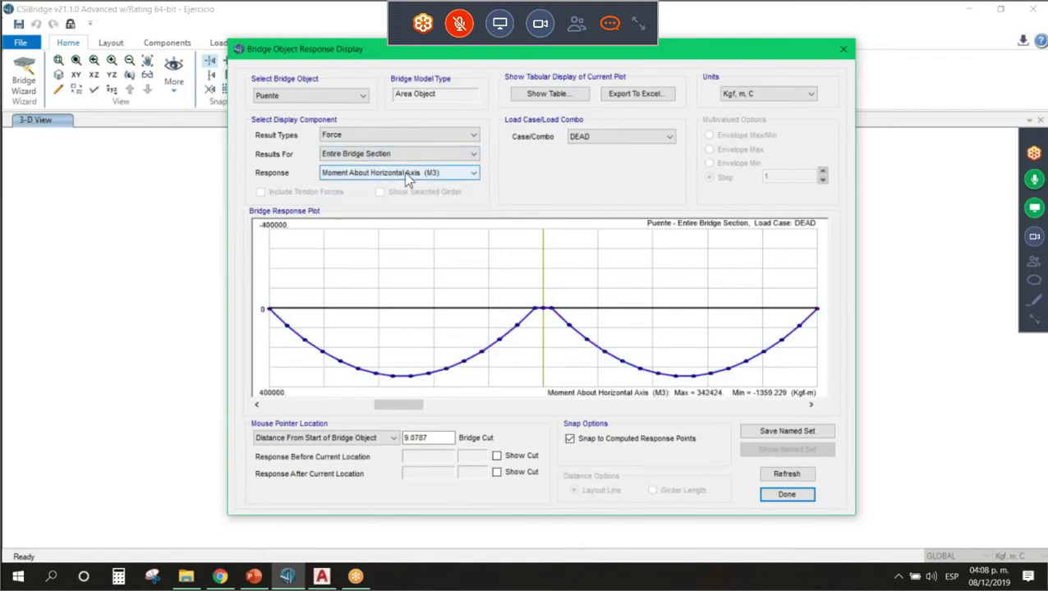
{"action": "left_click", "coordinate": [405, 175]}
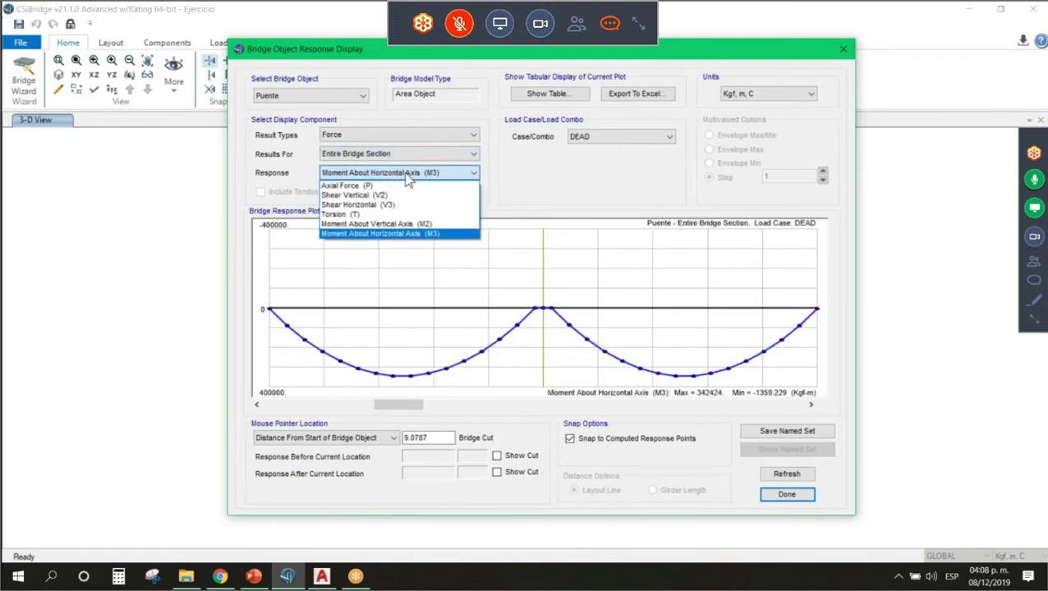
{"action": "left_click", "coordinate": [374, 234]}
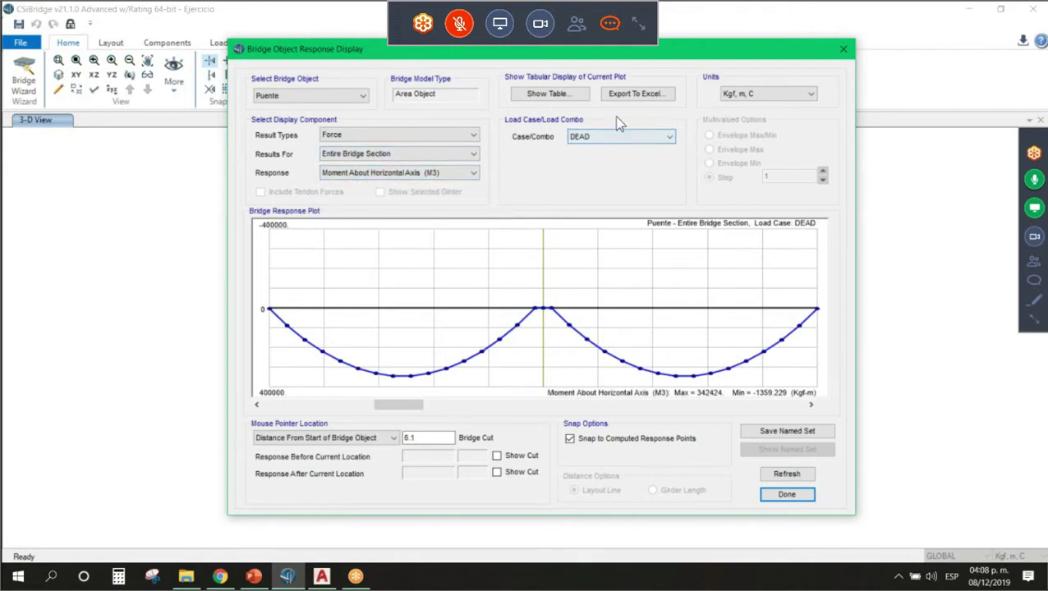
Examine the entire section's DEAD plots for M2, Torsion, Axial Force and Shear Horizontal (V3), and return to M3
{"action": "left_click", "coordinate": [444, 173]}
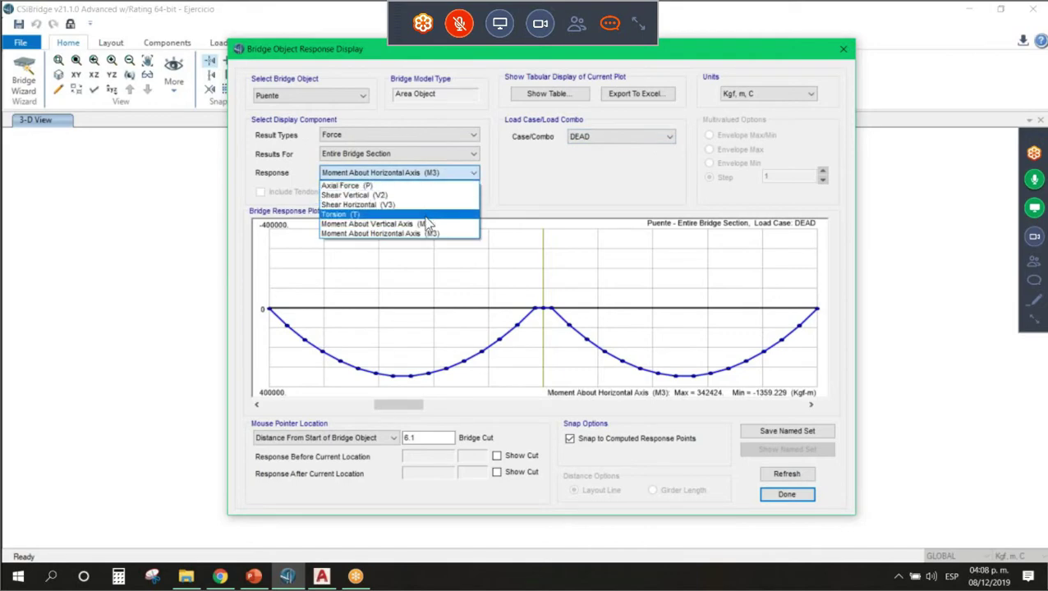
{"action": "left_click", "coordinate": [427, 225]}
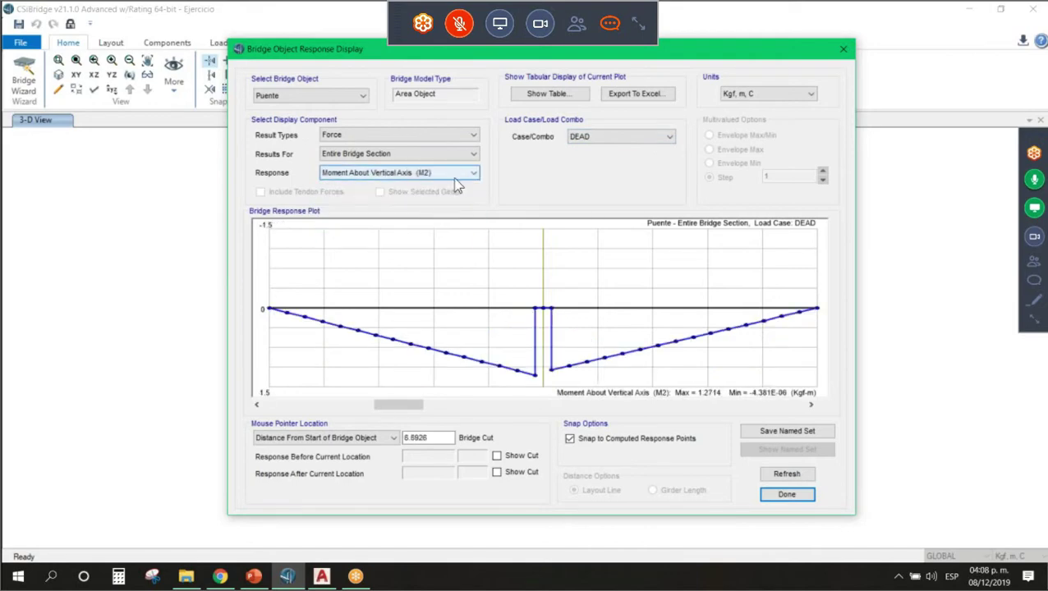
{"action": "left_click", "coordinate": [456, 174]}
{"action": "left_click", "coordinate": [428, 215]}
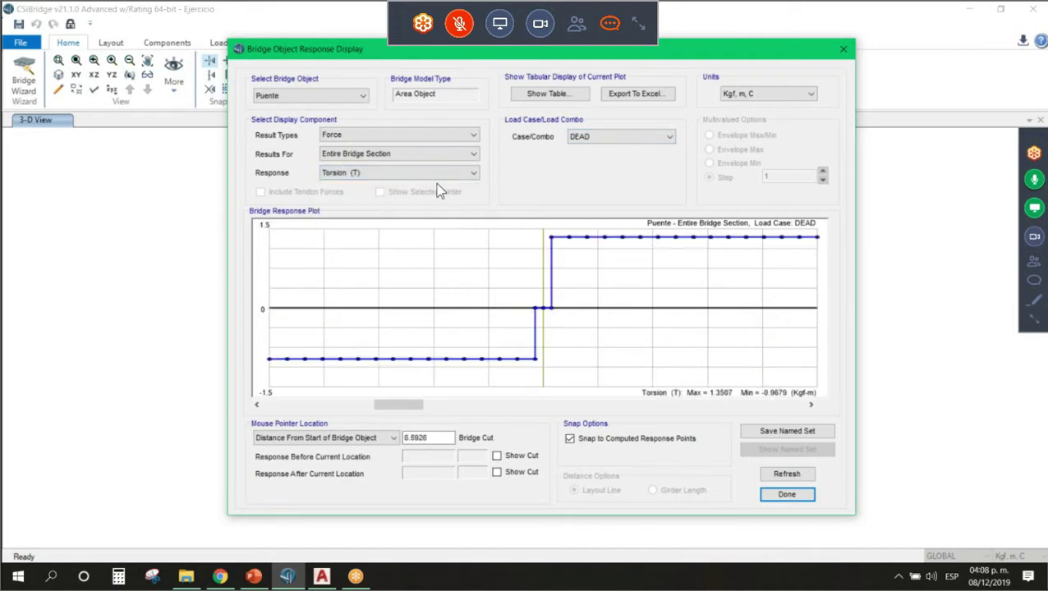
{"action": "left_click", "coordinate": [435, 175]}
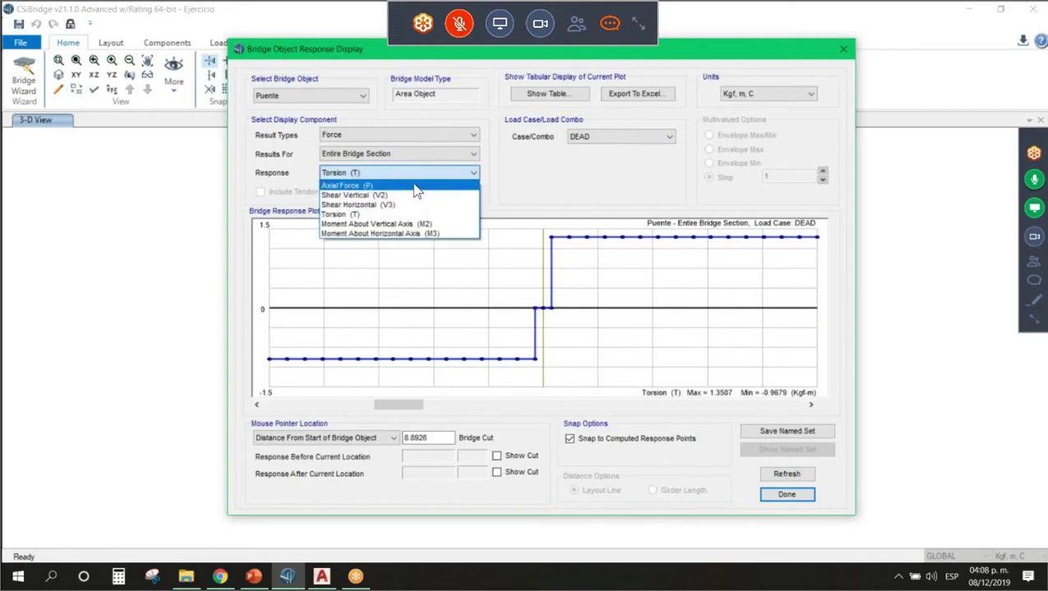
{"action": "left_click", "coordinate": [423, 187]}
{"action": "left_click", "coordinate": [443, 177]}
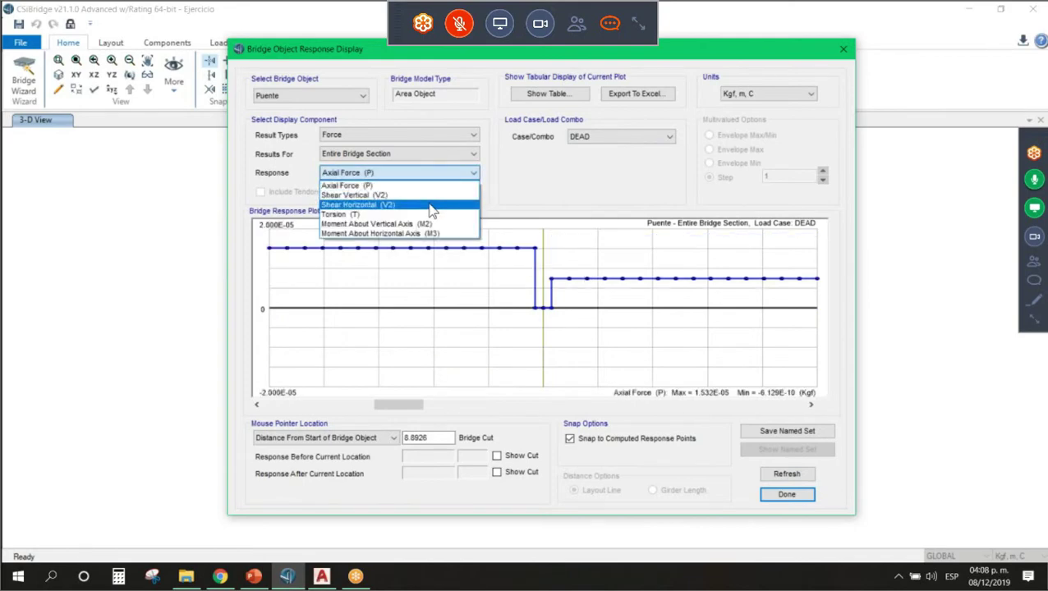
{"action": "left_click", "coordinate": [431, 205]}
{"action": "left_click", "coordinate": [460, 174]}
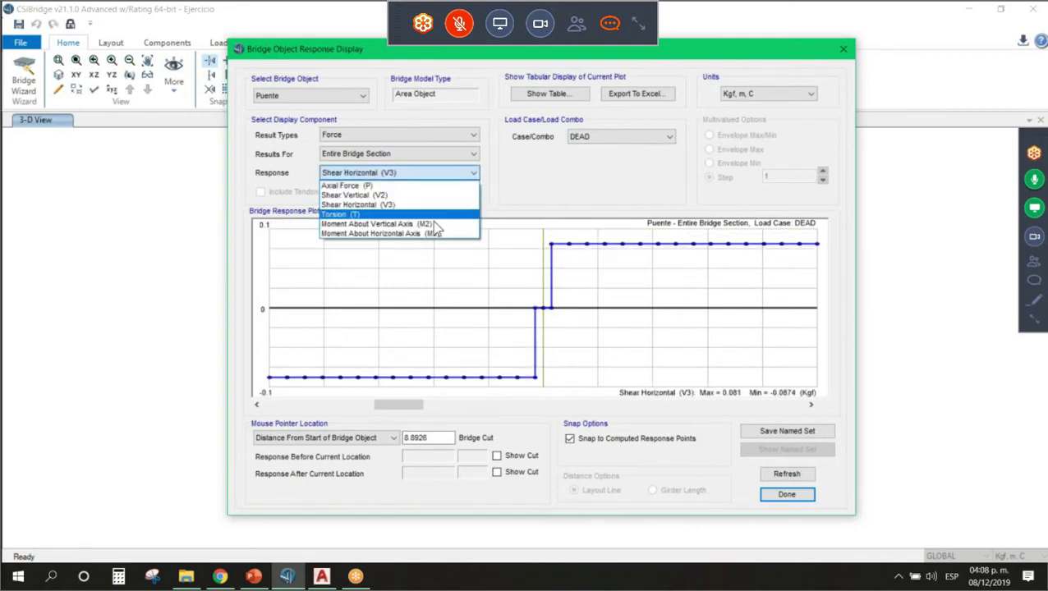
{"action": "left_click", "coordinate": [427, 233]}
Plot the entire bridge section's moment M3 envelope for the Movil load case
{"action": "left_click", "coordinate": [573, 142]}
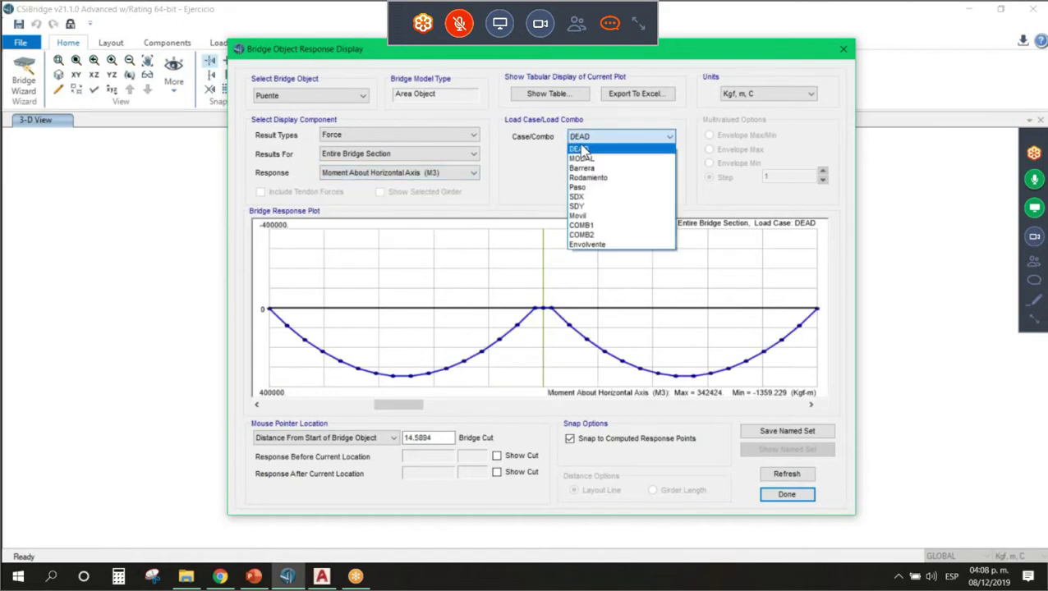
{"action": "left_click", "coordinate": [612, 216]}
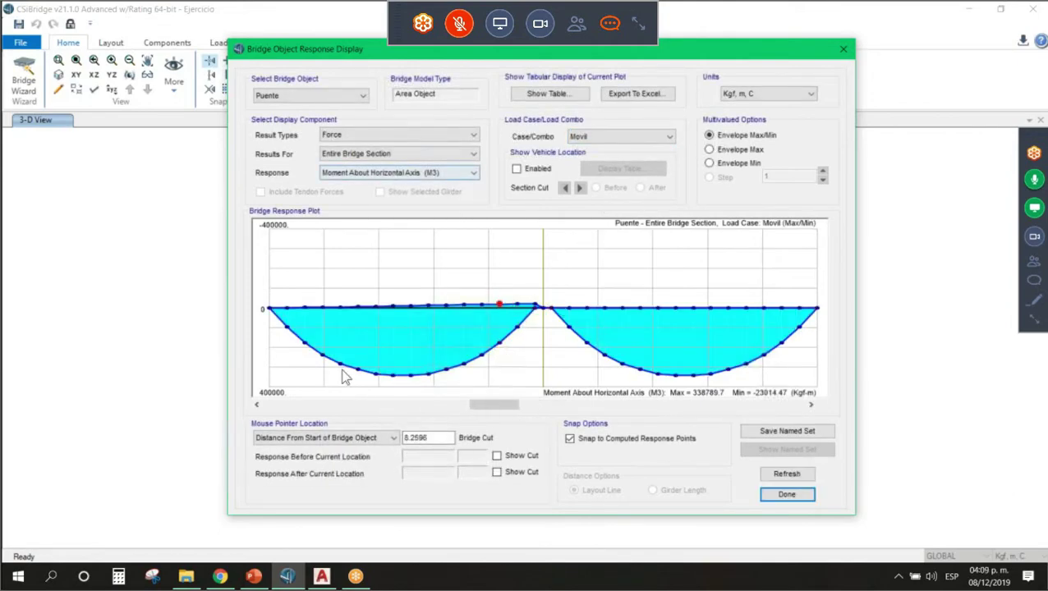
{"action": "left_click", "coordinate": [467, 175]}
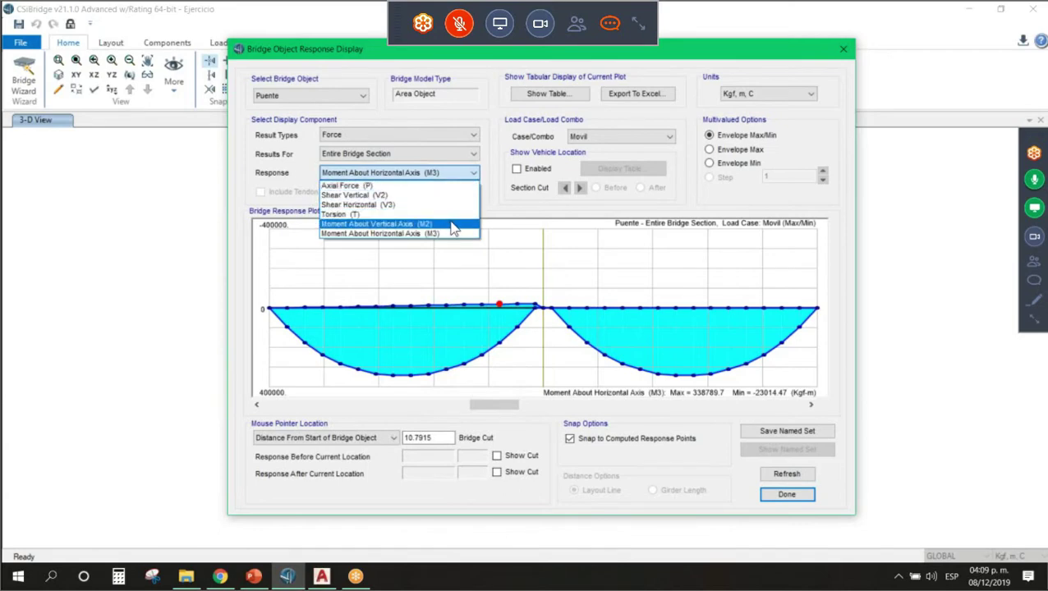
{"action": "left_click", "coordinate": [455, 233]}
Examine the entire bridge section's Axial Force (P) and Shear Vertical (V2) envelopes for the Movil case
{"action": "left_click", "coordinate": [456, 175]}
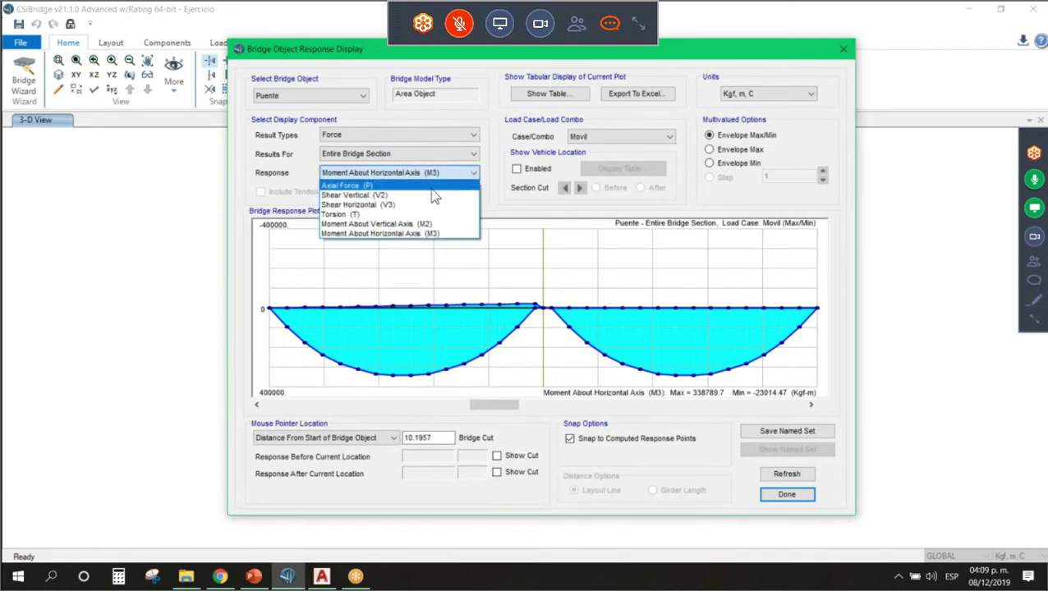
{"action": "left_click", "coordinate": [433, 188]}
{"action": "left_click", "coordinate": [442, 173]}
{"action": "left_click", "coordinate": [419, 195]}
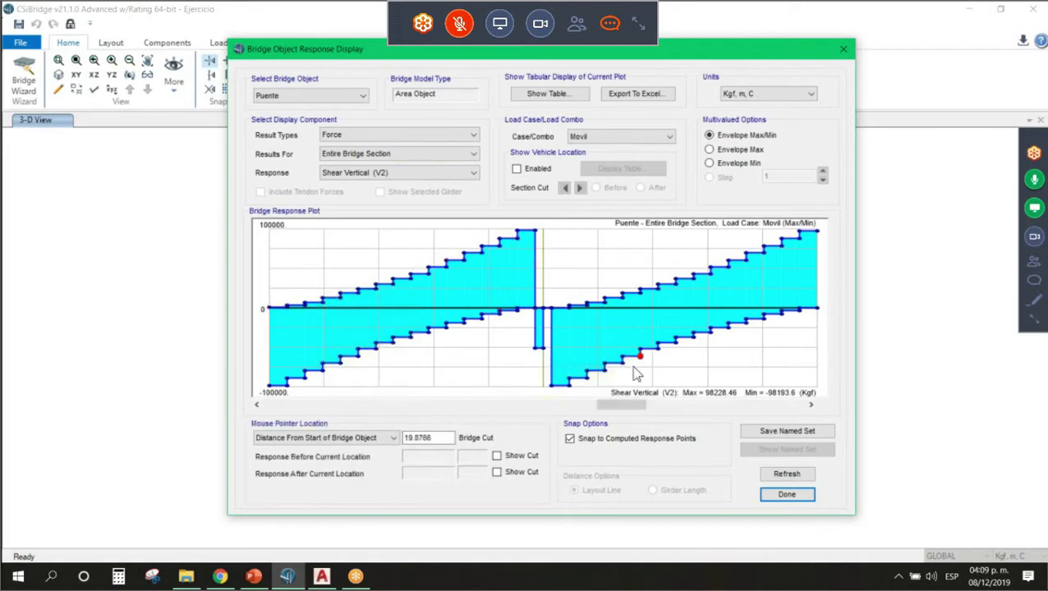
Examine the entire bridge section's Shear Vertical (V2) plots for the combinations COMB1, COMB2 and Envolvente one after another
{"action": "left_click", "coordinate": [626, 140]}
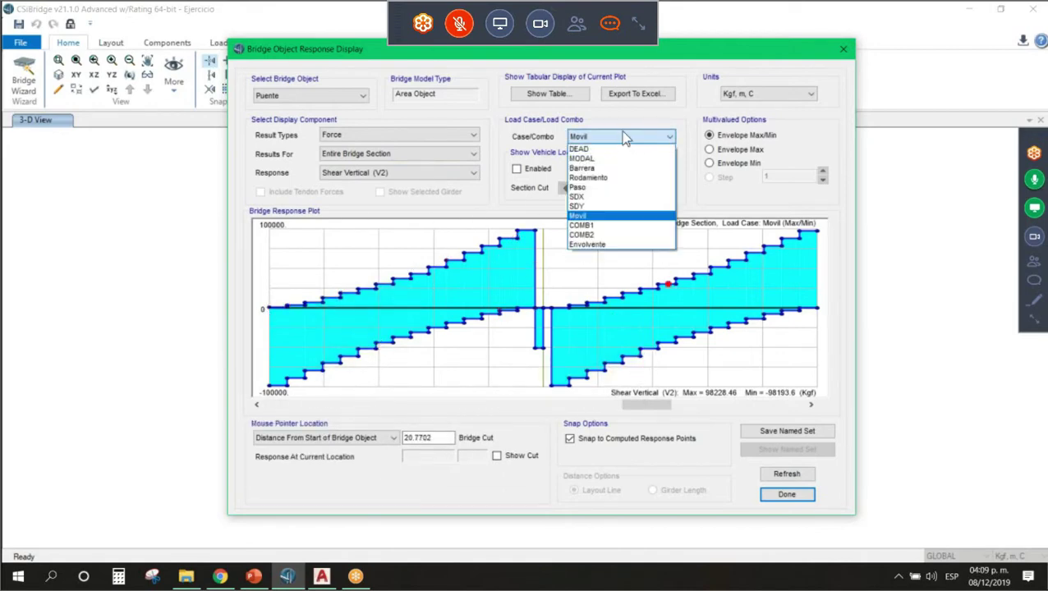
{"action": "left_click", "coordinate": [624, 139]}
{"action": "left_click", "coordinate": [624, 140]}
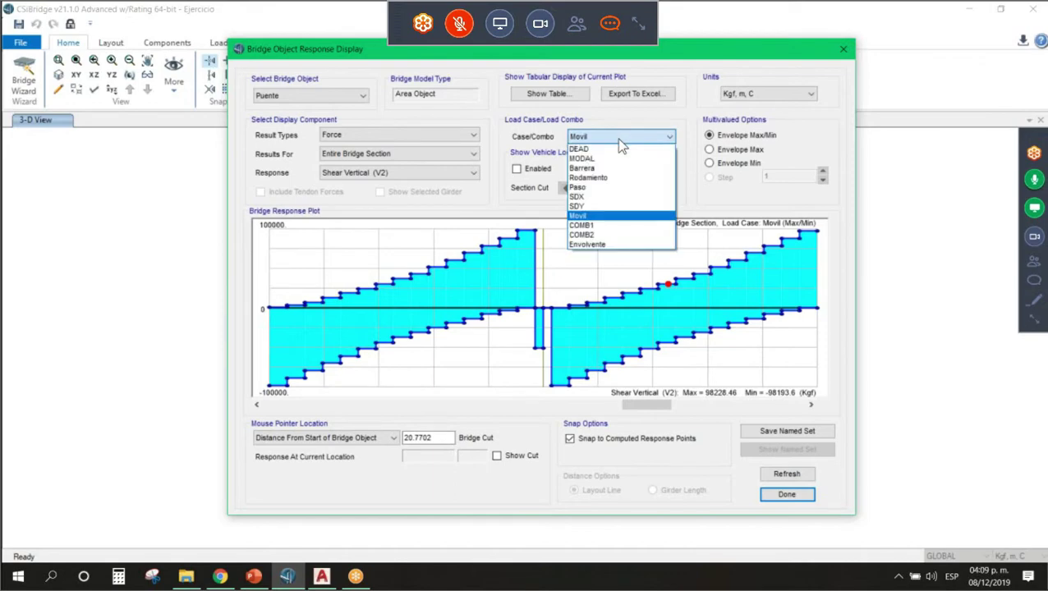
{"action": "left_click", "coordinate": [600, 225]}
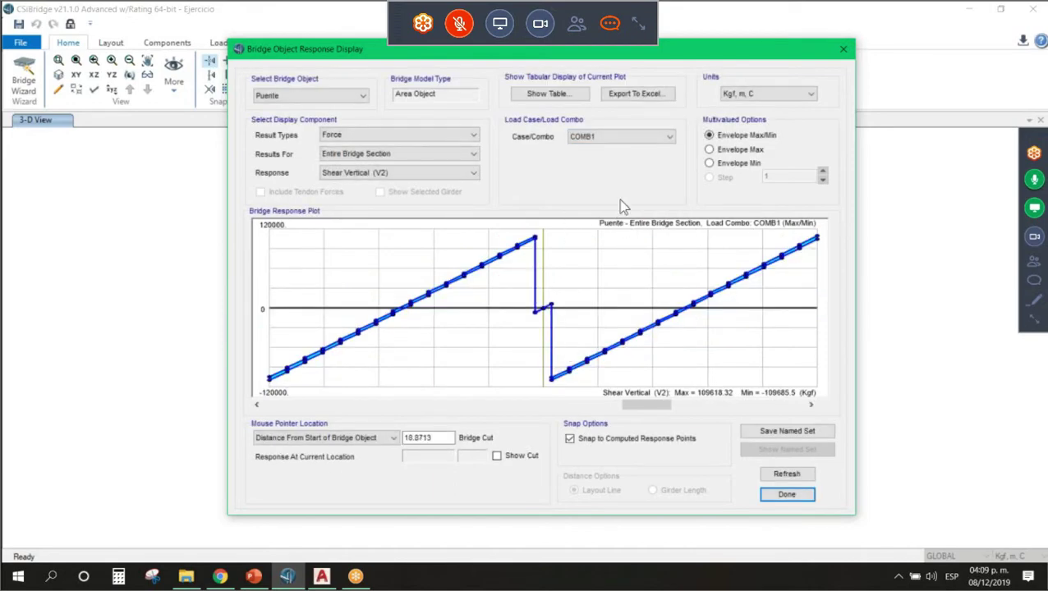
{"action": "left_click", "coordinate": [607, 138]}
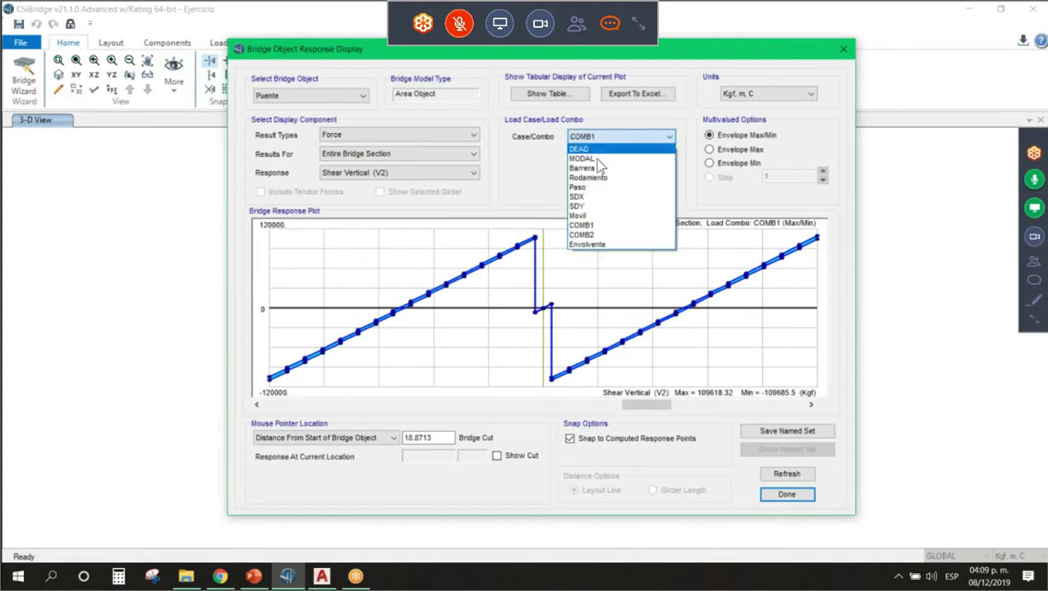
{"action": "left_click", "coordinate": [598, 236]}
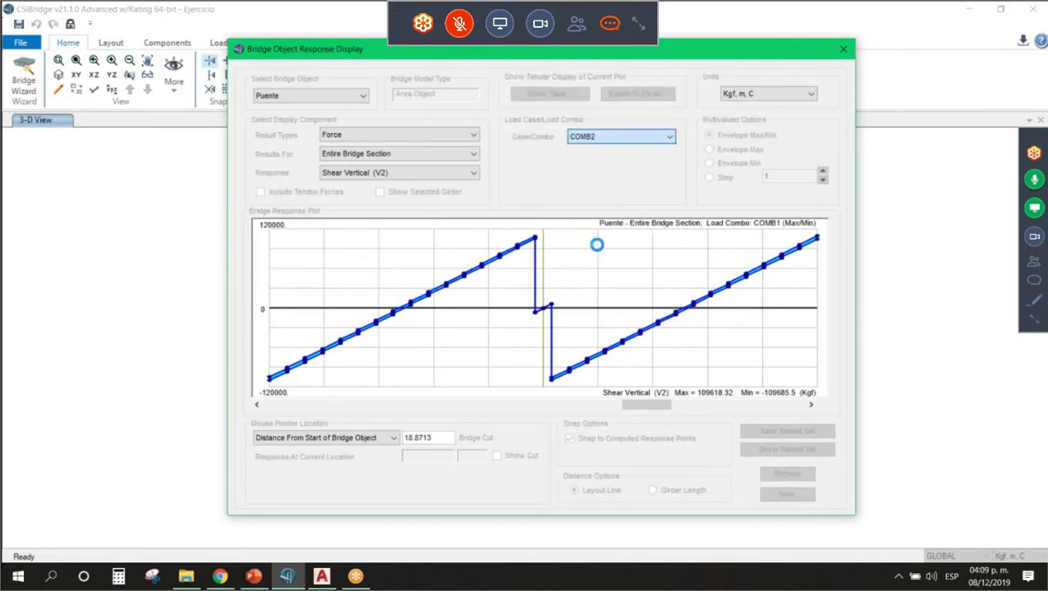
{"action": "left_click", "coordinate": [629, 138]}
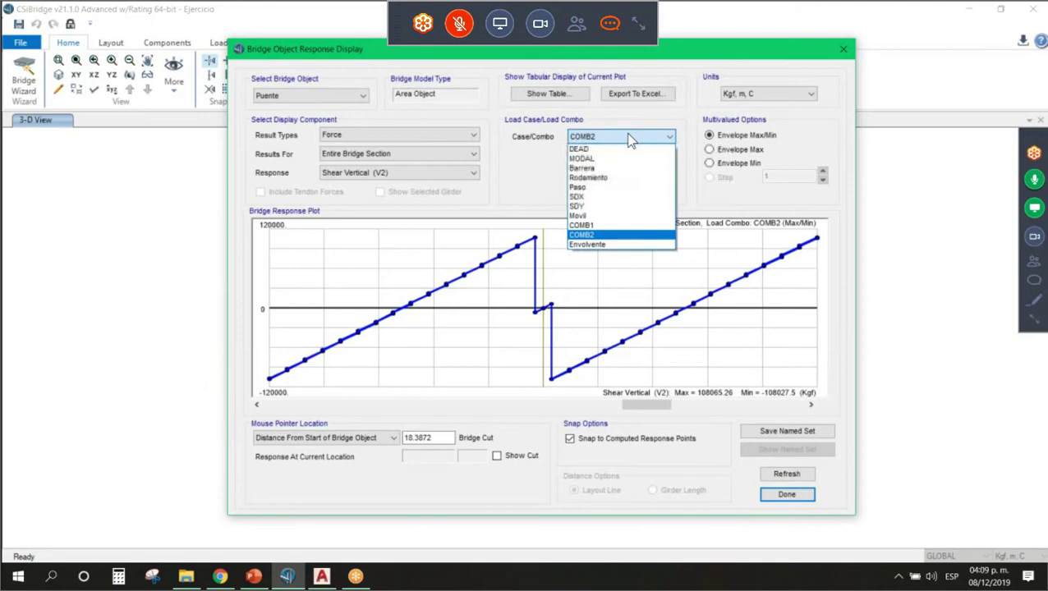
{"action": "left_click", "coordinate": [604, 245]}
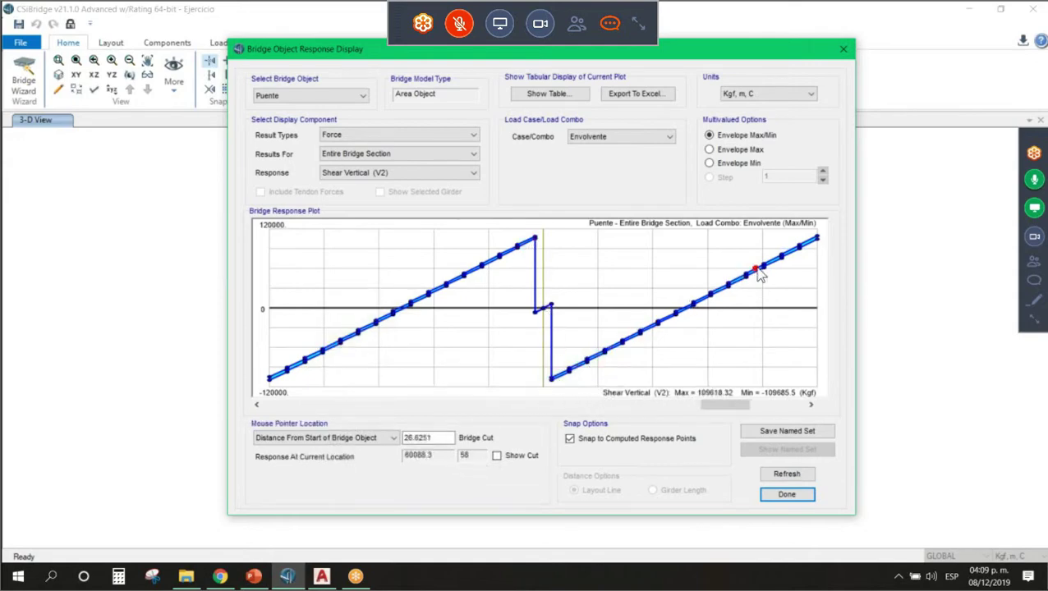
Plot the Envolvente moment M3 of the entire bridge section and view its Envelope Max and Envelope Min separately
{"action": "left_click", "coordinate": [433, 173]}
{"action": "left_click", "coordinate": [421, 237]}
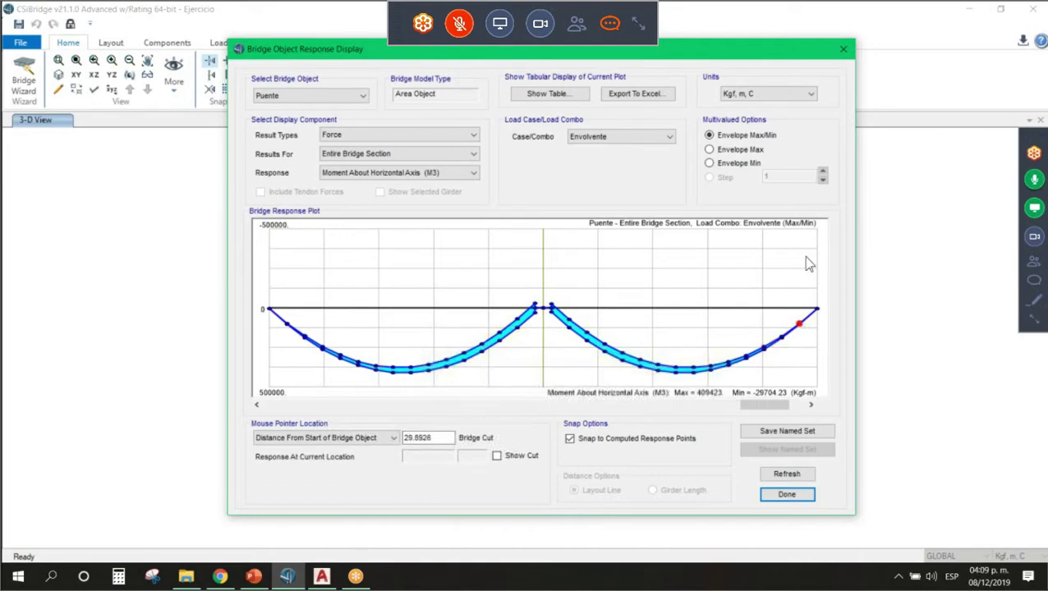
{"action": "left_click", "coordinate": [711, 151]}
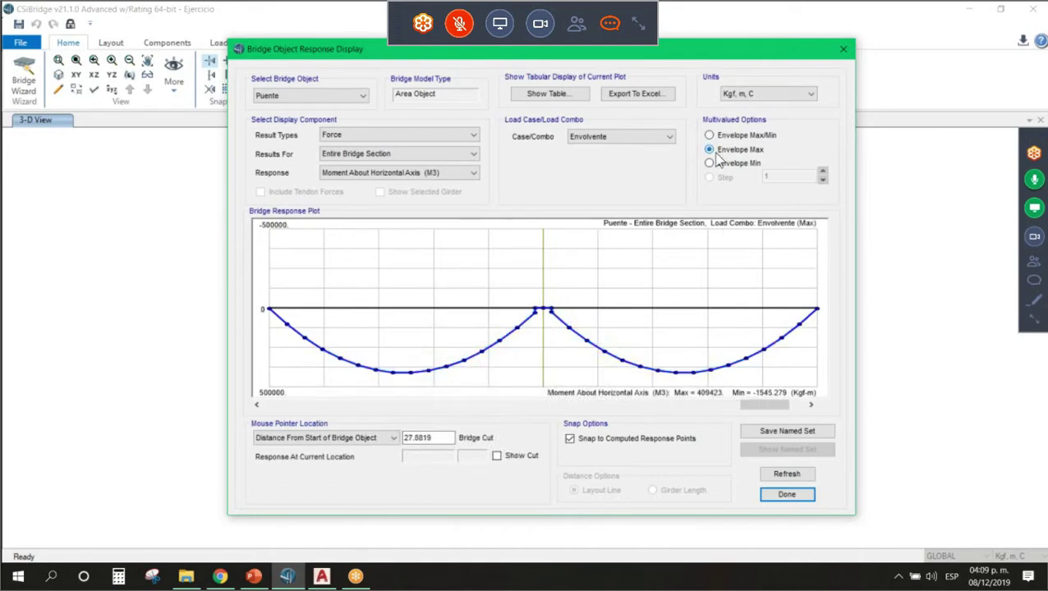
{"action": "left_click", "coordinate": [710, 164]}
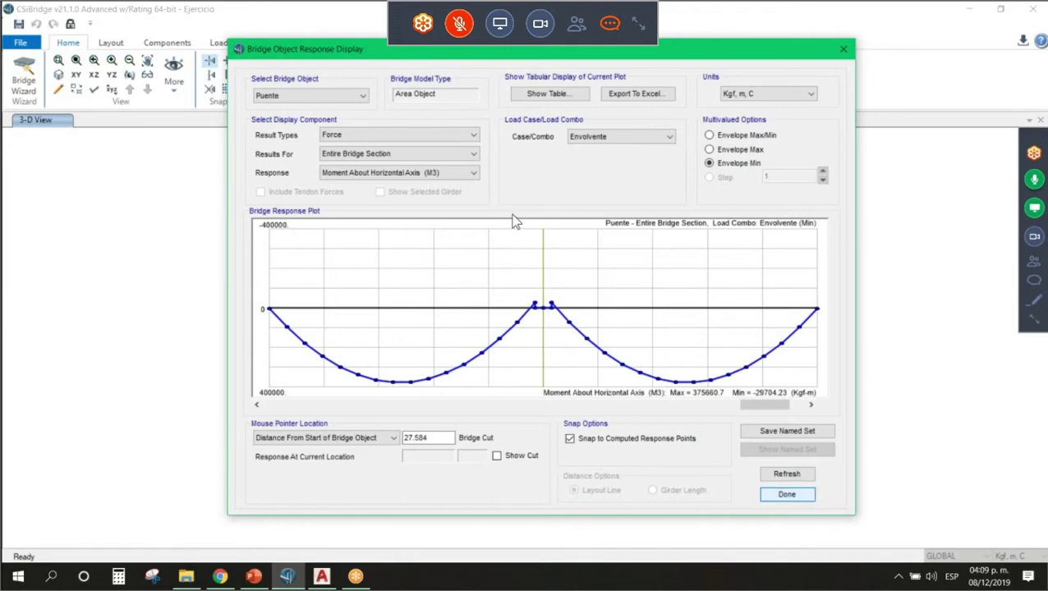
Display Interior Girder 1's Envelope Min moment M3 for Envolvente and for the Movil load case
{"action": "left_click", "coordinate": [456, 155]}
{"action": "left_click", "coordinate": [455, 187]}
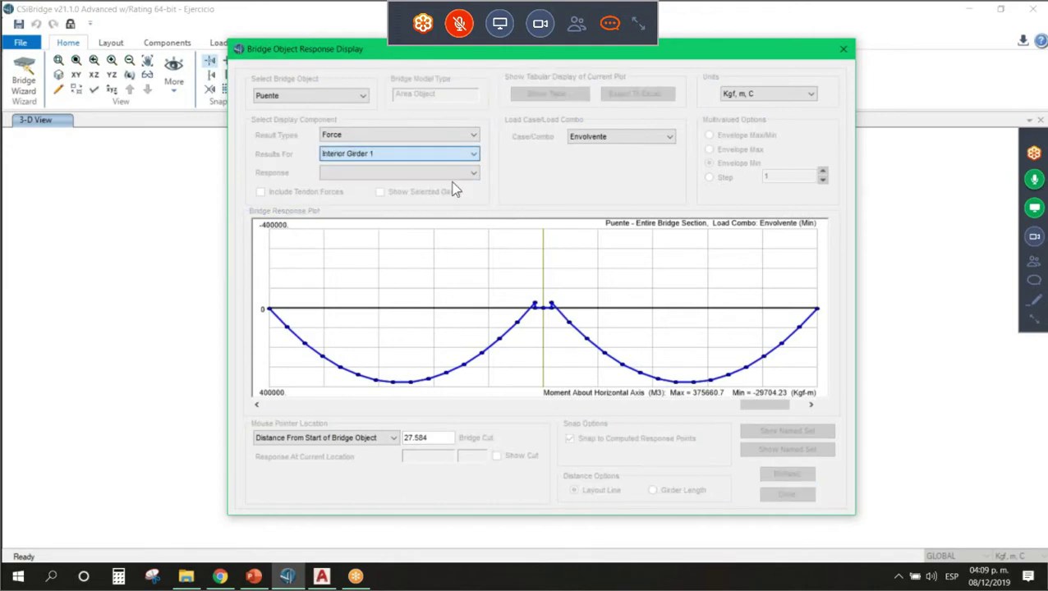
{"action": "left_click", "coordinate": [669, 137]}
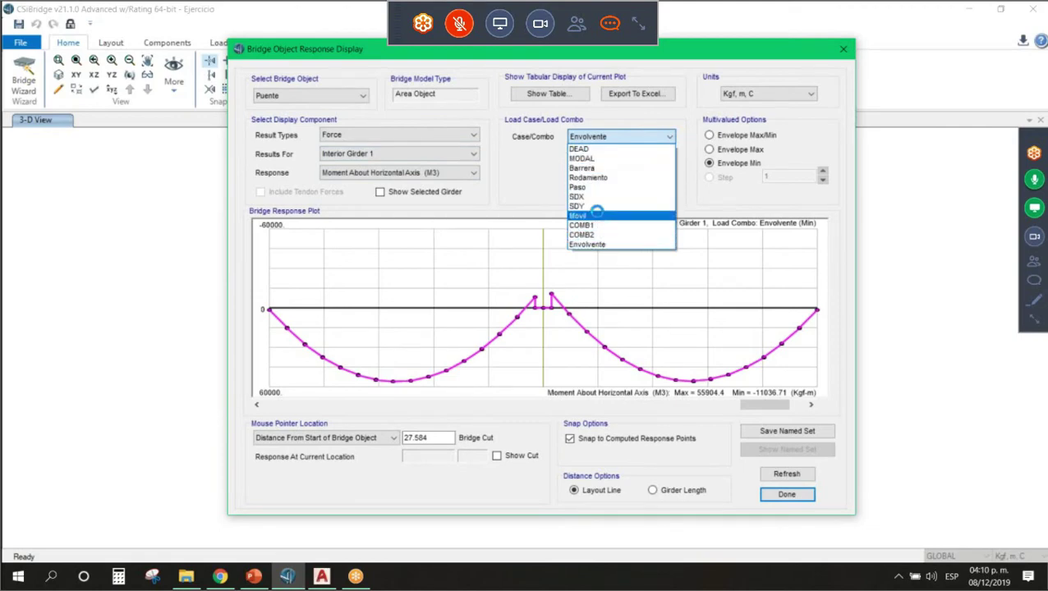
{"action": "left_click", "coordinate": [593, 216]}
Examine the Movil Envelope Min moment M3 plots of Interior Girders 2, 3 and 4 one after another
{"action": "left_click", "coordinate": [473, 154]}
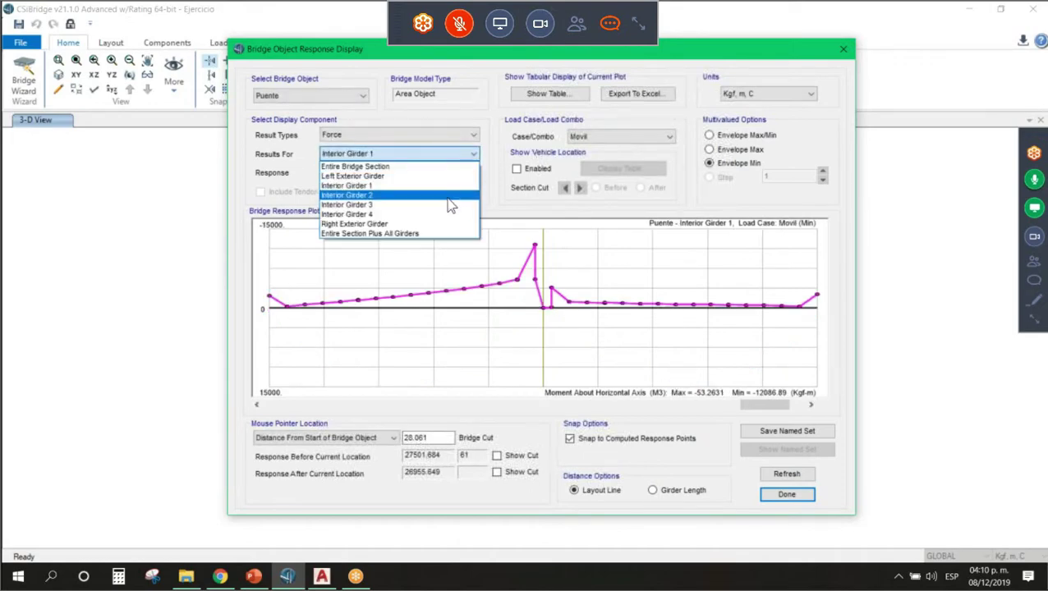
{"action": "left_click", "coordinate": [382, 194]}
{"action": "left_click", "coordinate": [462, 155]}
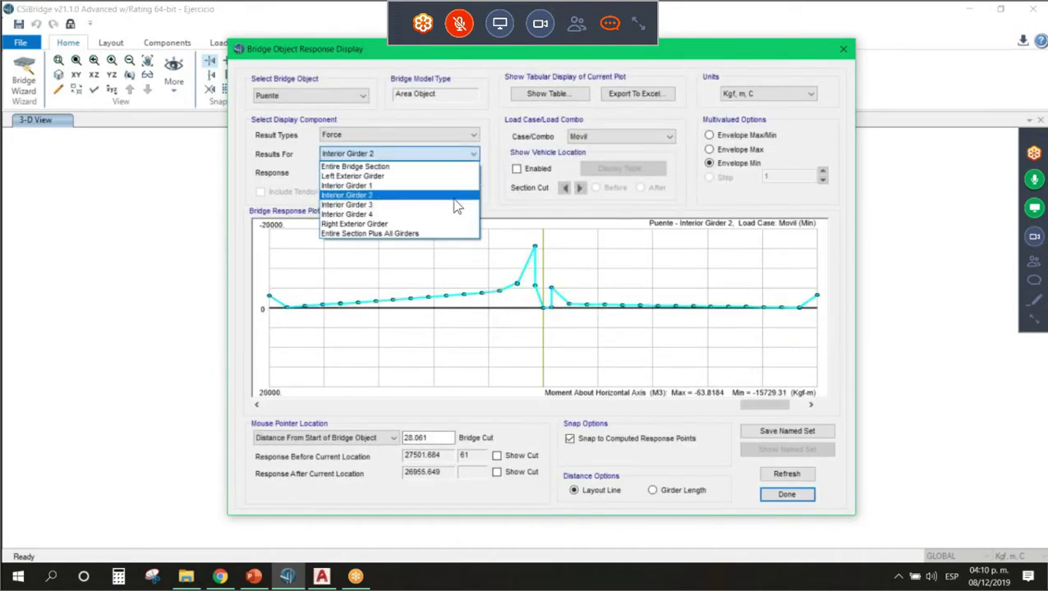
{"action": "left_click", "coordinate": [458, 207]}
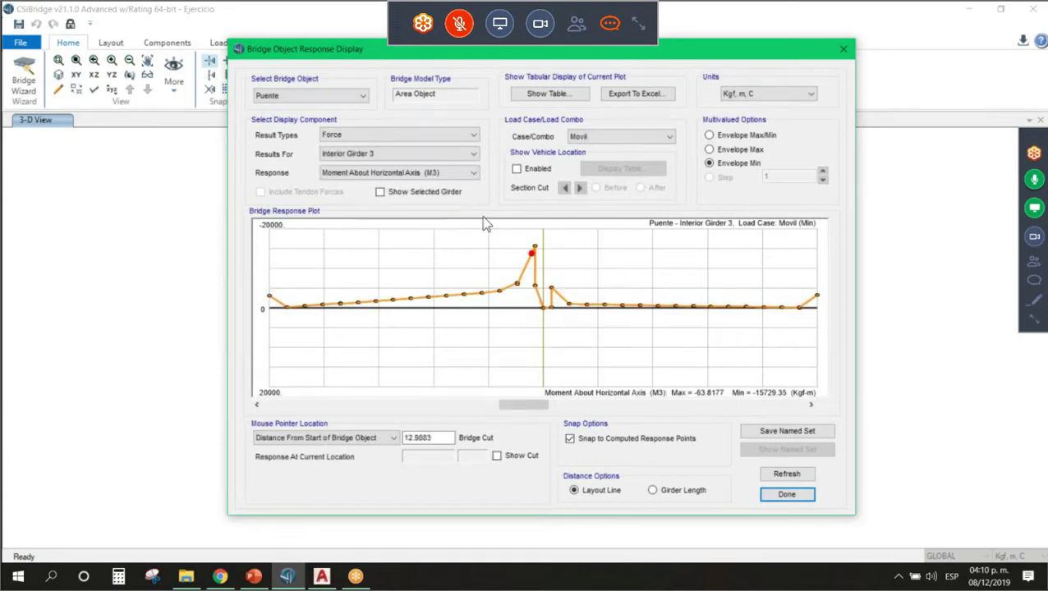
{"action": "left_click", "coordinate": [462, 155]}
{"action": "left_click", "coordinate": [458, 217]}
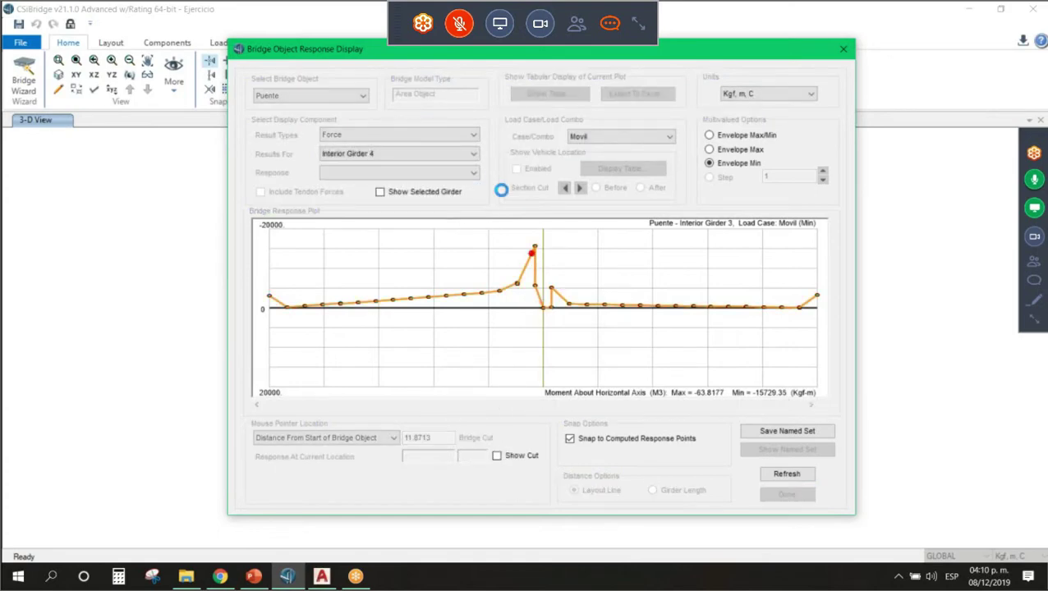
Plot Interior Girder 4's Envelope Min moment M3 for COMB1 and close the bridge response display
{"action": "left_click", "coordinate": [607, 138]}
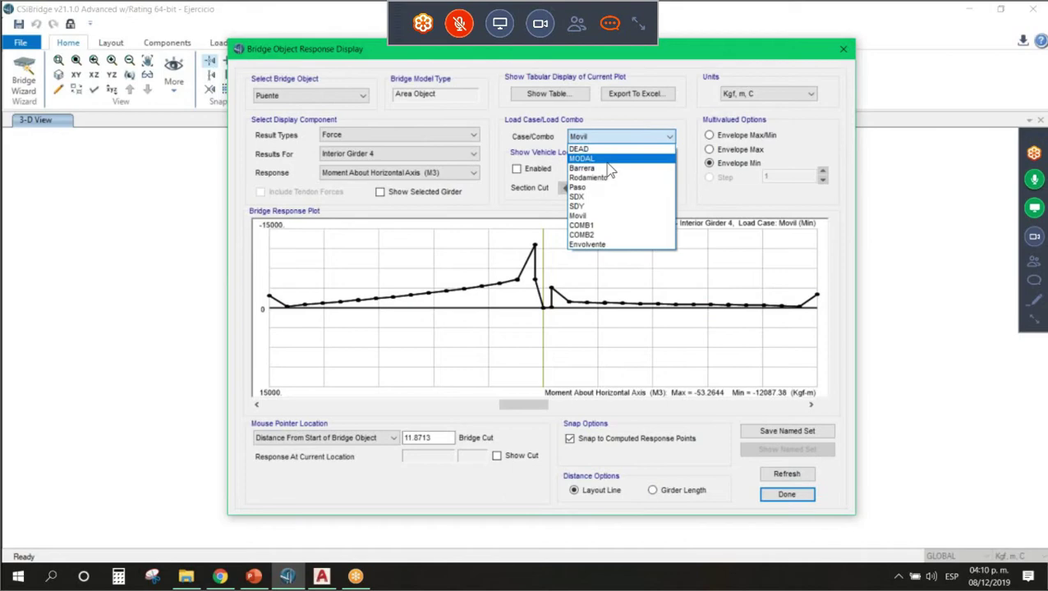
{"action": "left_click", "coordinate": [609, 225]}
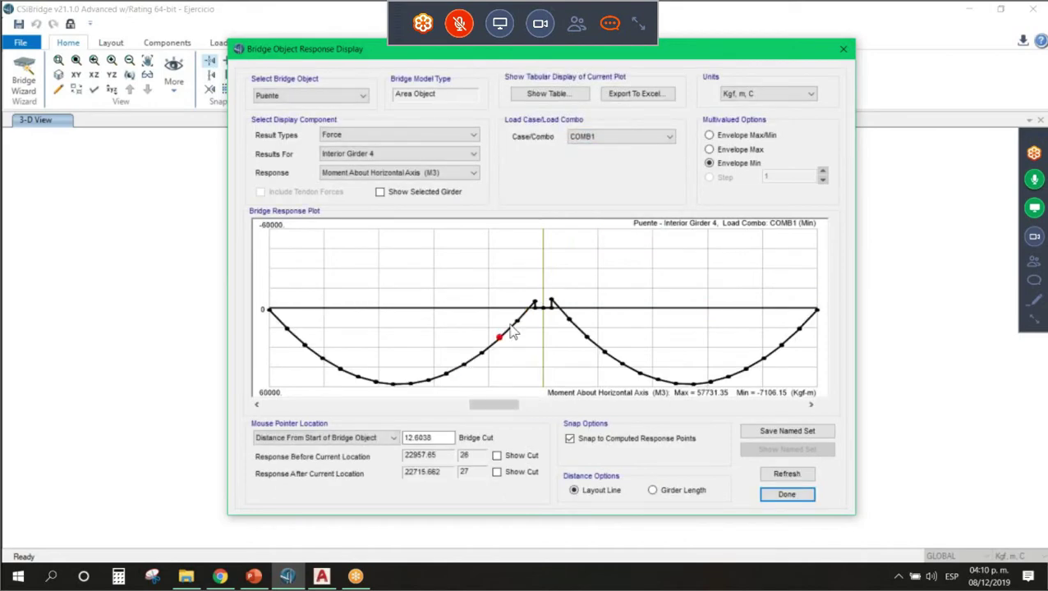
{"action": "left_click", "coordinate": [792, 498]}
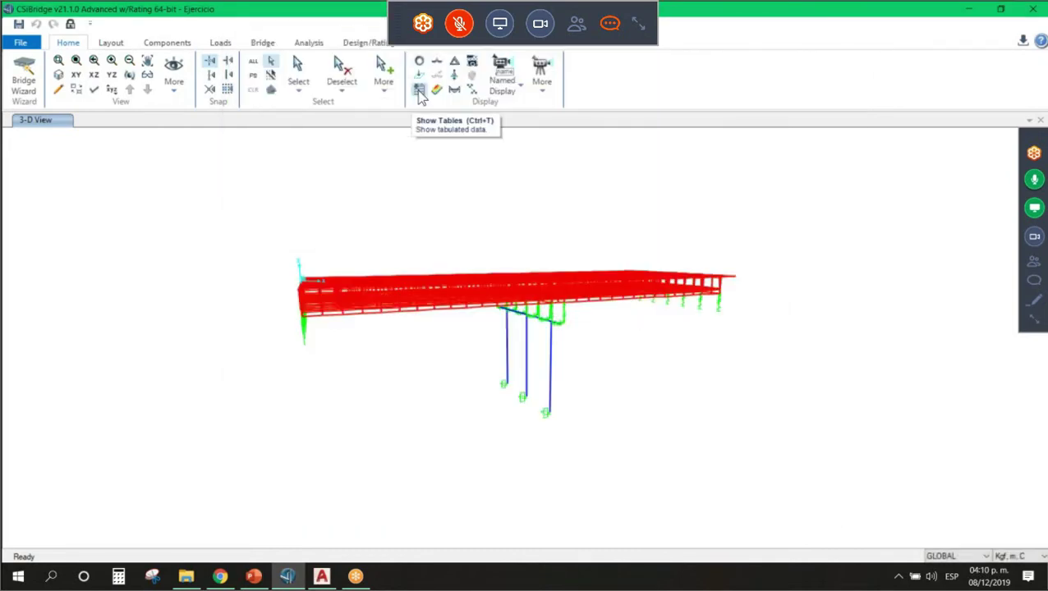
Display the result tables for Base Reactions and all Modal Information under Structure Output
{"action": "left_click", "coordinate": [418, 90]}
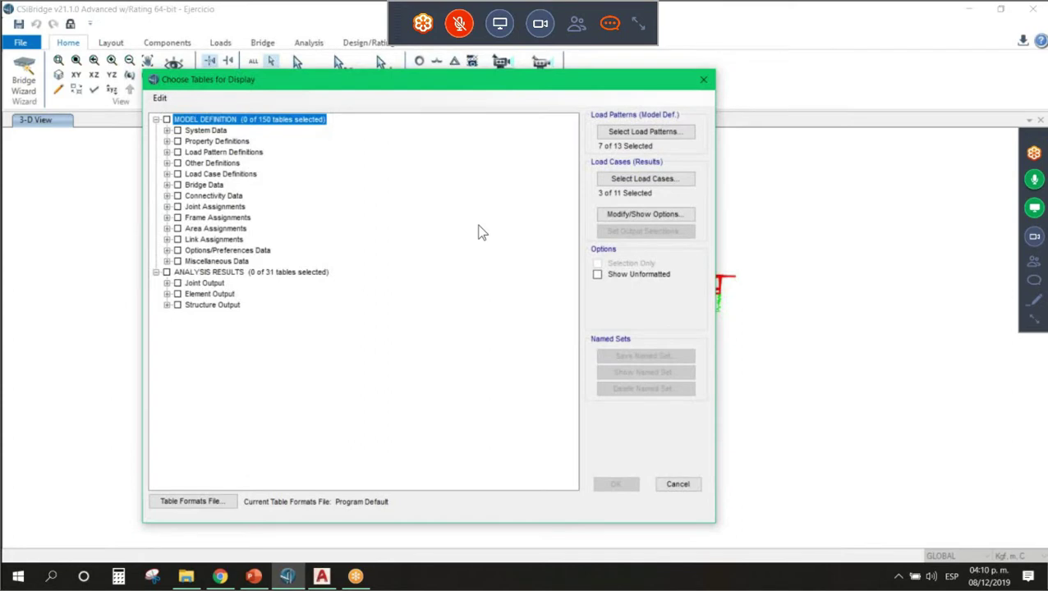
{"action": "left_click", "coordinate": [703, 84]}
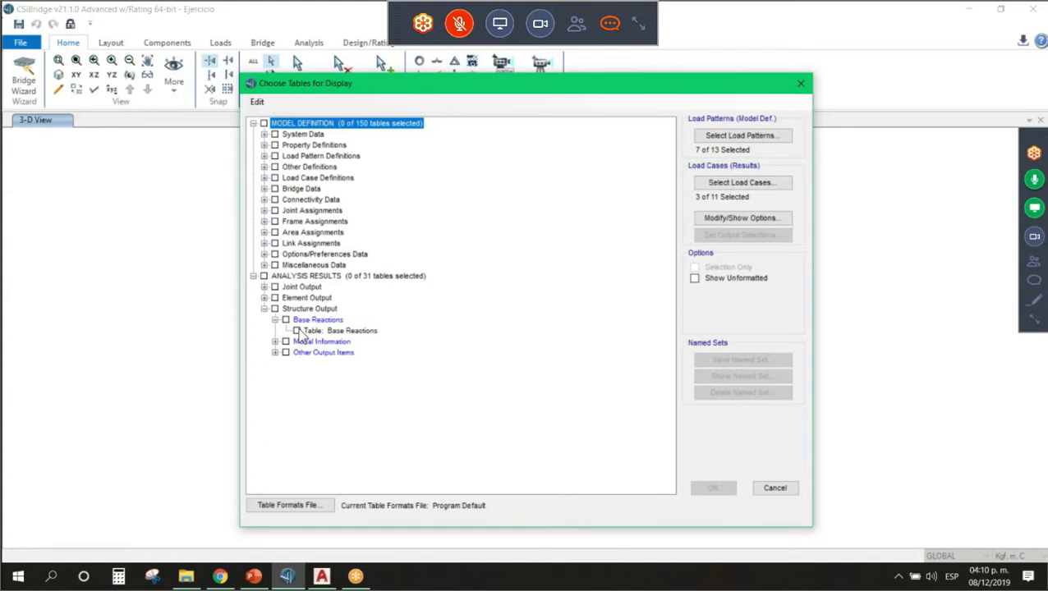
{"action": "left_click", "coordinate": [300, 331]}
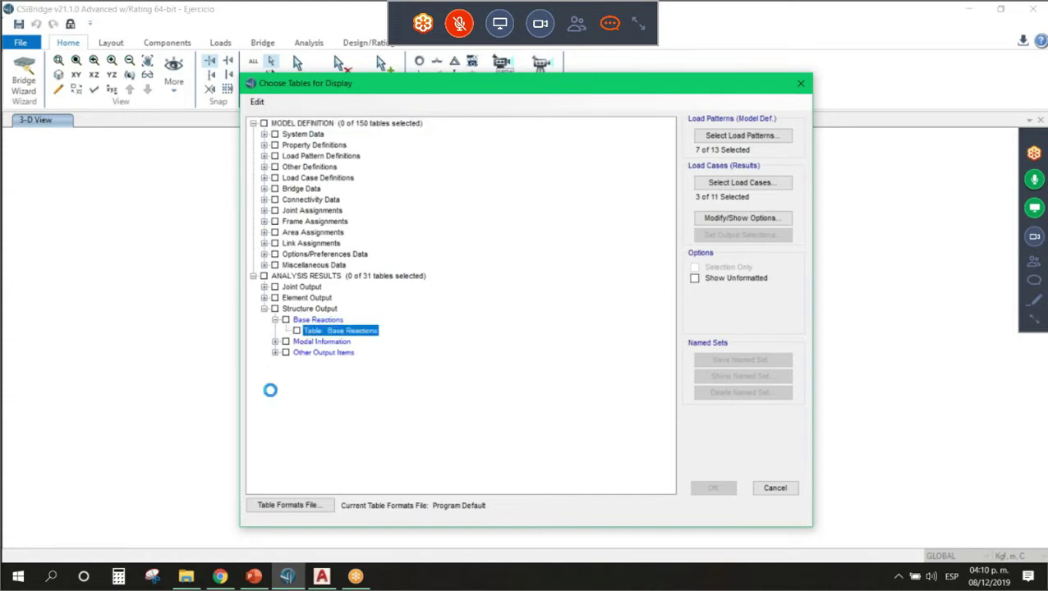
{"action": "left_click", "coordinate": [275, 341]}
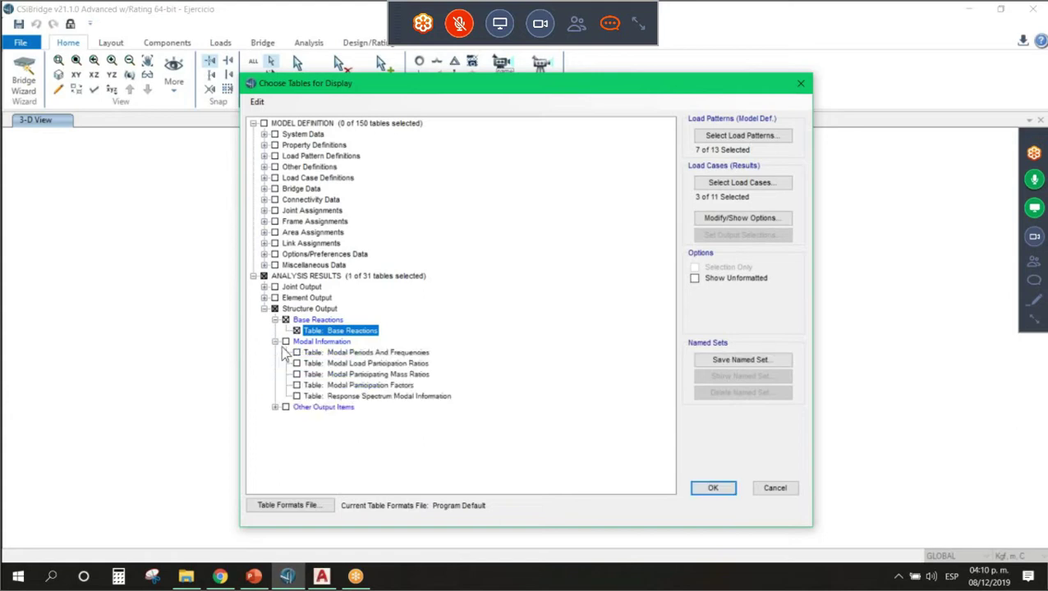
{"action": "left_click", "coordinate": [285, 342]}
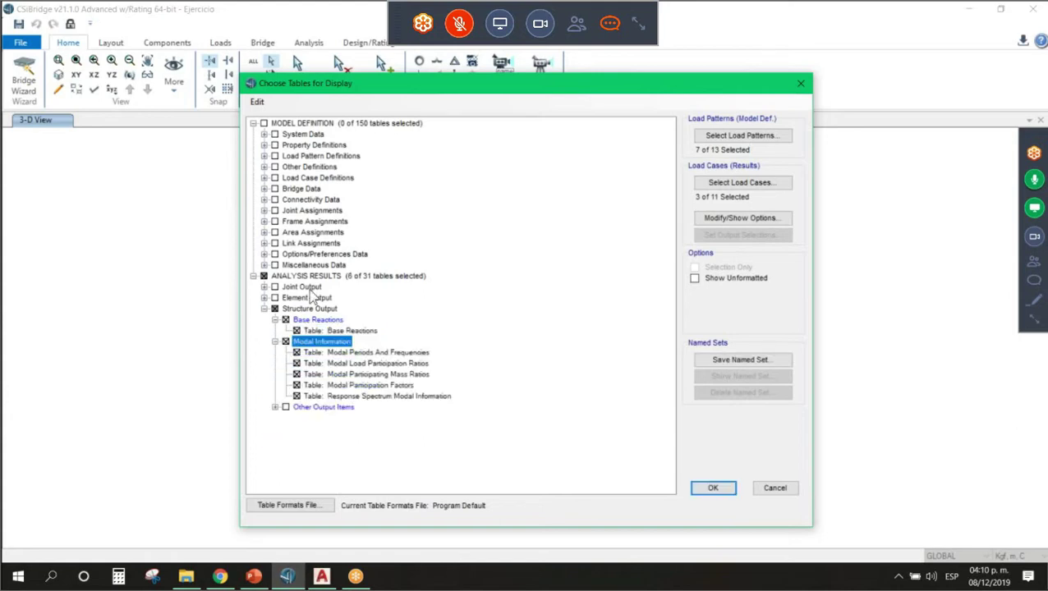
{"action": "key", "text": "Return"}
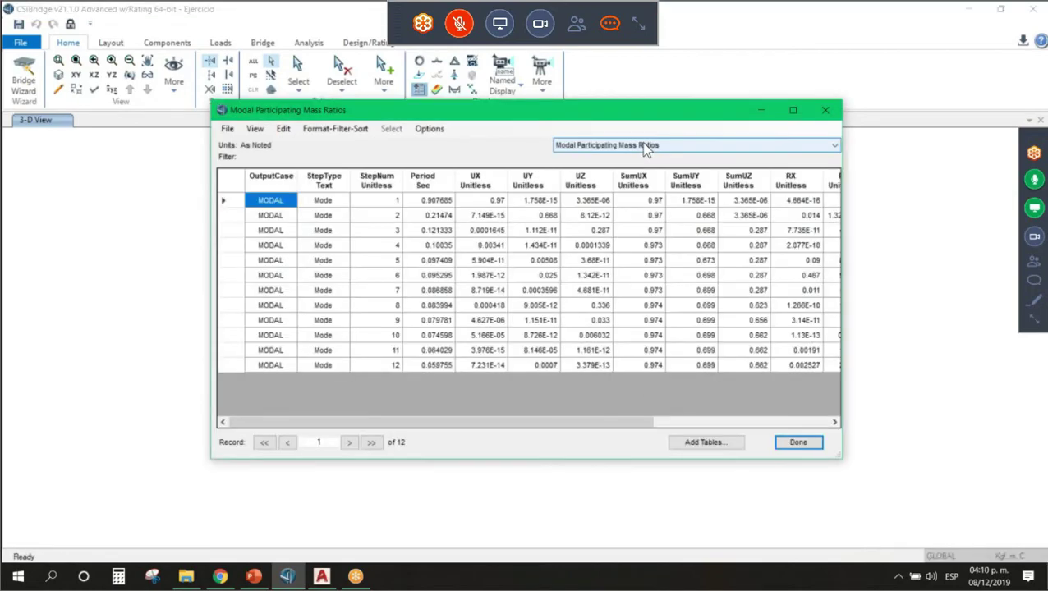
Review the Modal Participation Factors table and its periods, view Response Spectrum Modal Information, and close the tables
{"action": "left_click", "coordinate": [647, 146]}
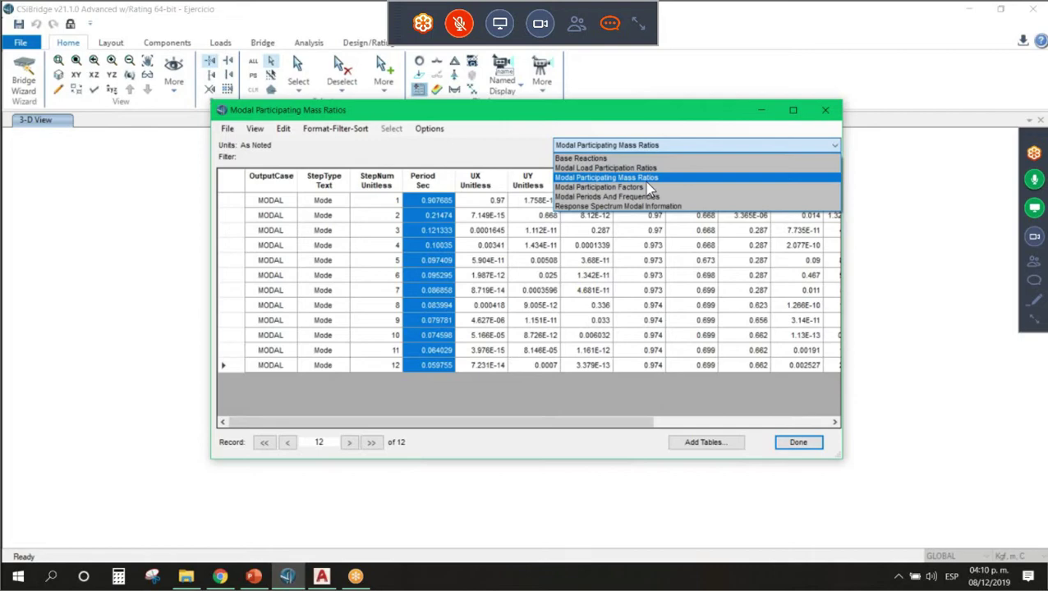
{"action": "left_click", "coordinate": [646, 190]}
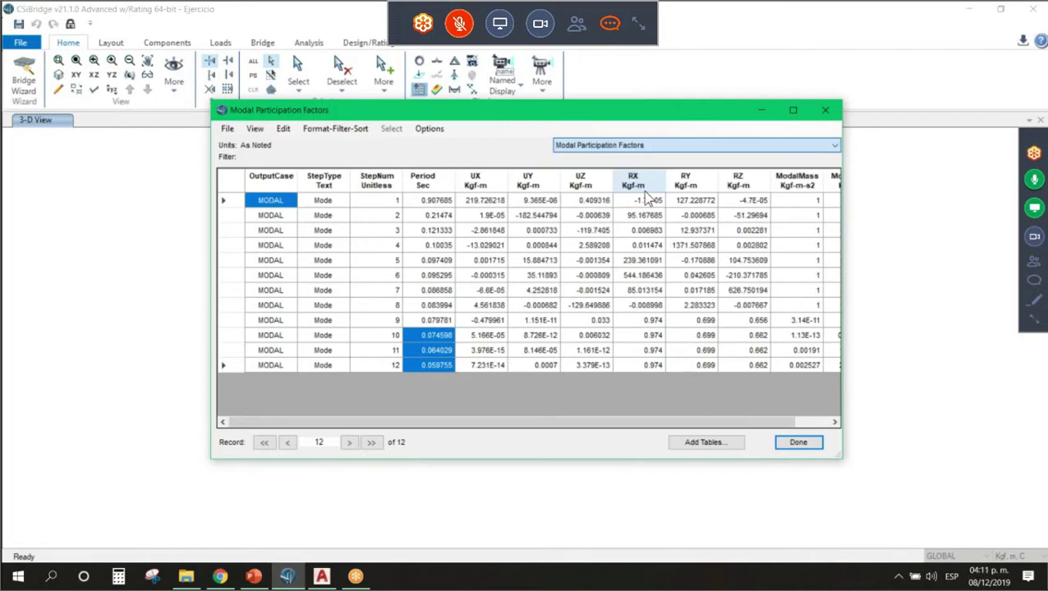
{"action": "left_click_drag", "start_coordinate": [434, 201], "coordinate": [435, 366]}
{"action": "left_click", "coordinate": [624, 145]}
{"action": "left_click", "coordinate": [633, 207]}
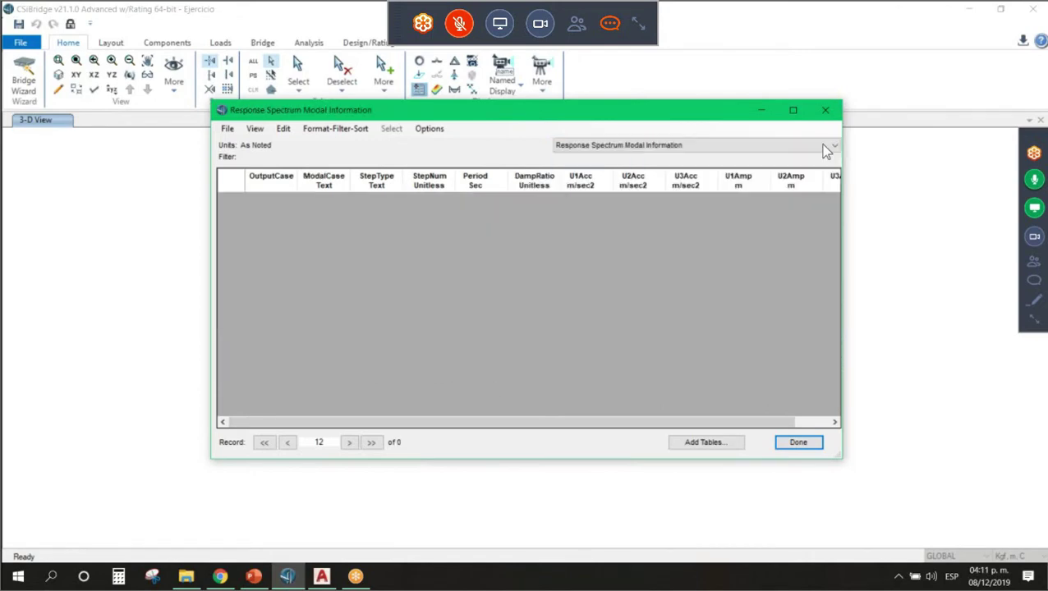
{"action": "left_click", "coordinate": [825, 110]}
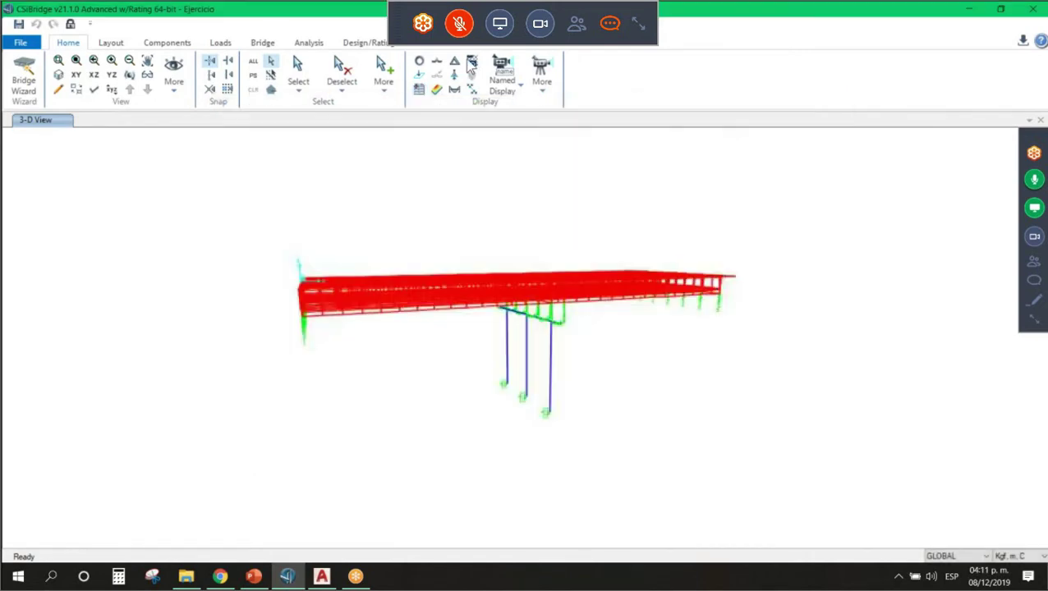
Clear the previous analysis results selection and display only the Modal Periods And Frequencies table
{"action": "left_click", "coordinate": [419, 90]}
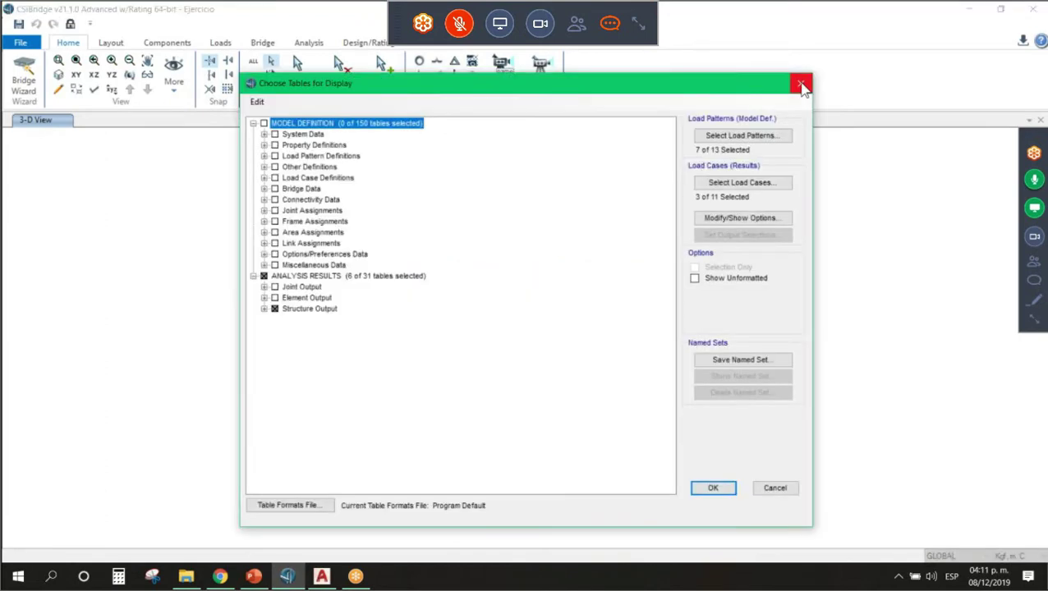
{"action": "left_click", "coordinate": [329, 276]}
{"action": "left_click", "coordinate": [264, 286]}
{"action": "left_click", "coordinate": [264, 341]}
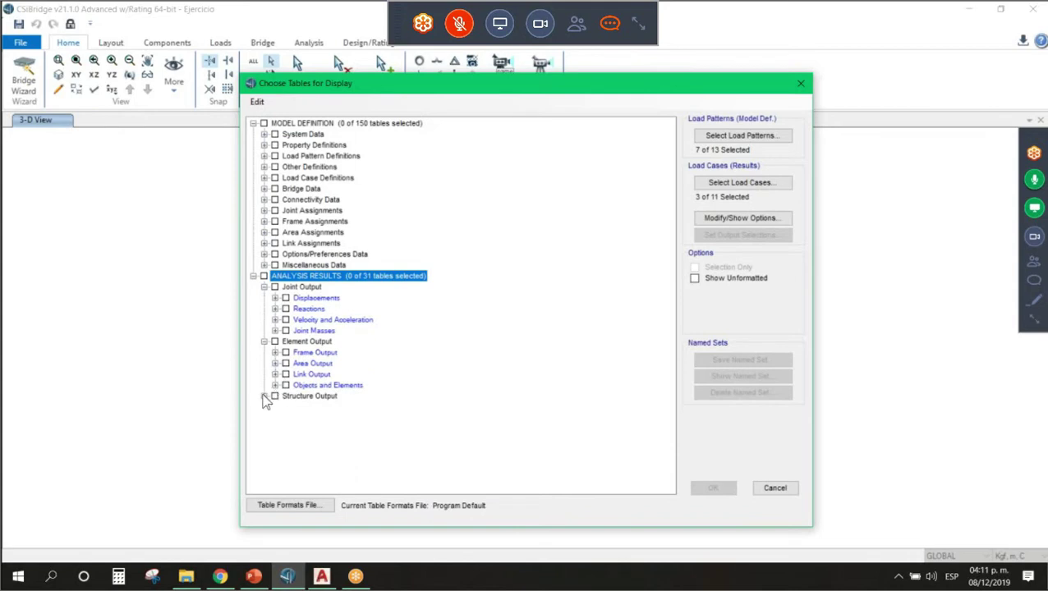
{"action": "left_click", "coordinate": [264, 396]}
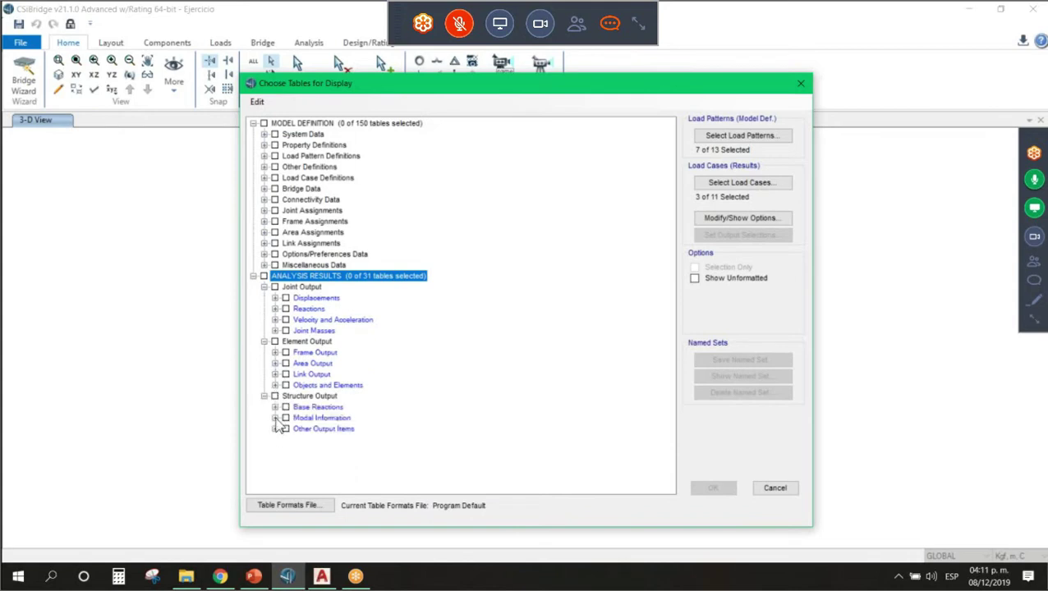
{"action": "left_click", "coordinate": [276, 418]}
{"action": "left_click", "coordinate": [298, 430]}
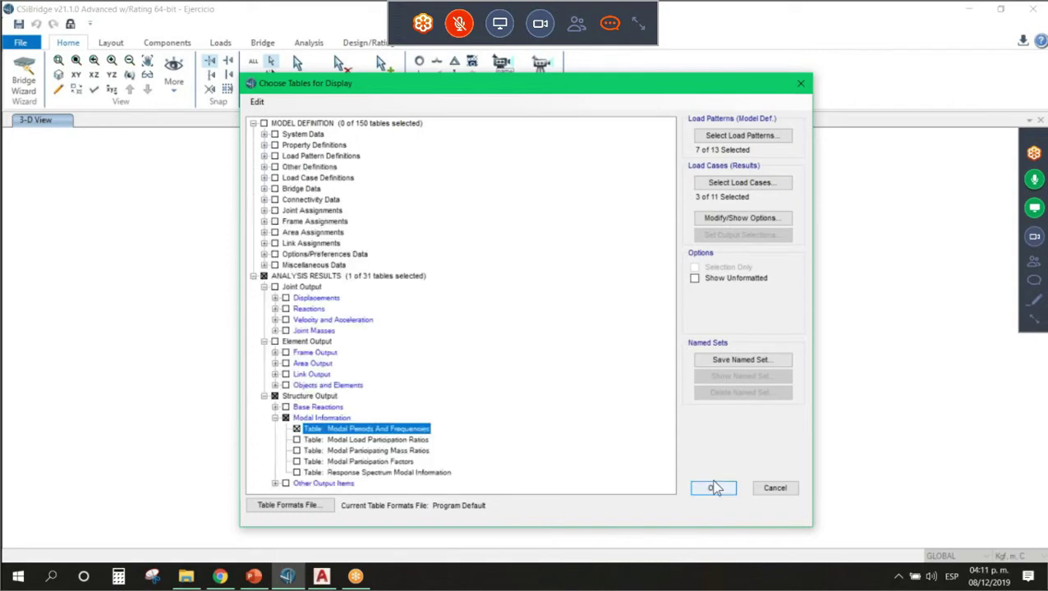
{"action": "left_click", "coordinate": [715, 487]}
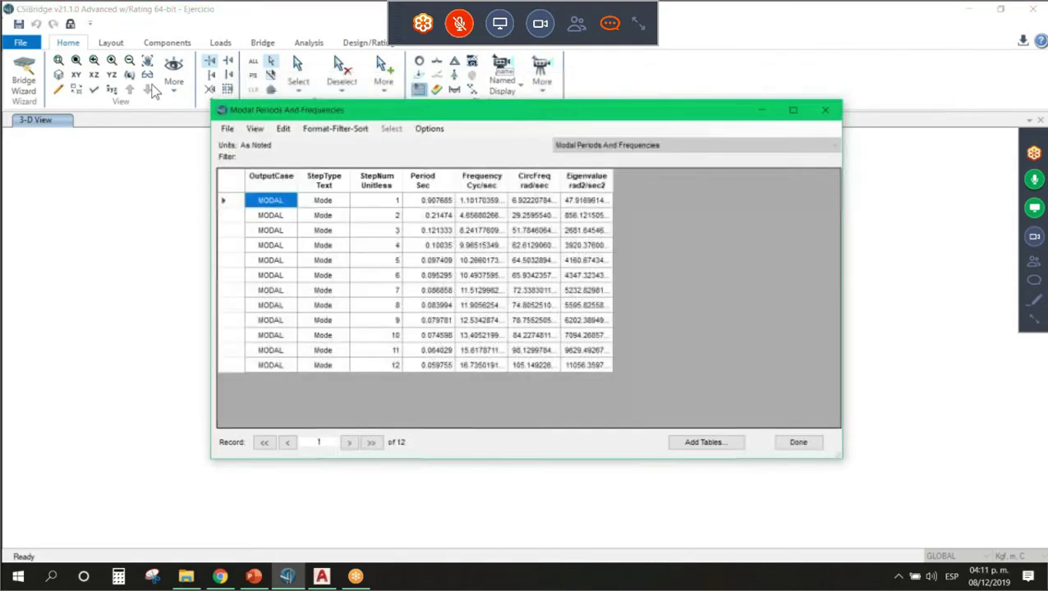
Export the Modal Periods And Frequencies table to Excel, look it over there, and close the workbook
{"action": "left_click", "coordinate": [227, 129]}
{"action": "left_click", "coordinate": [462, 144]}
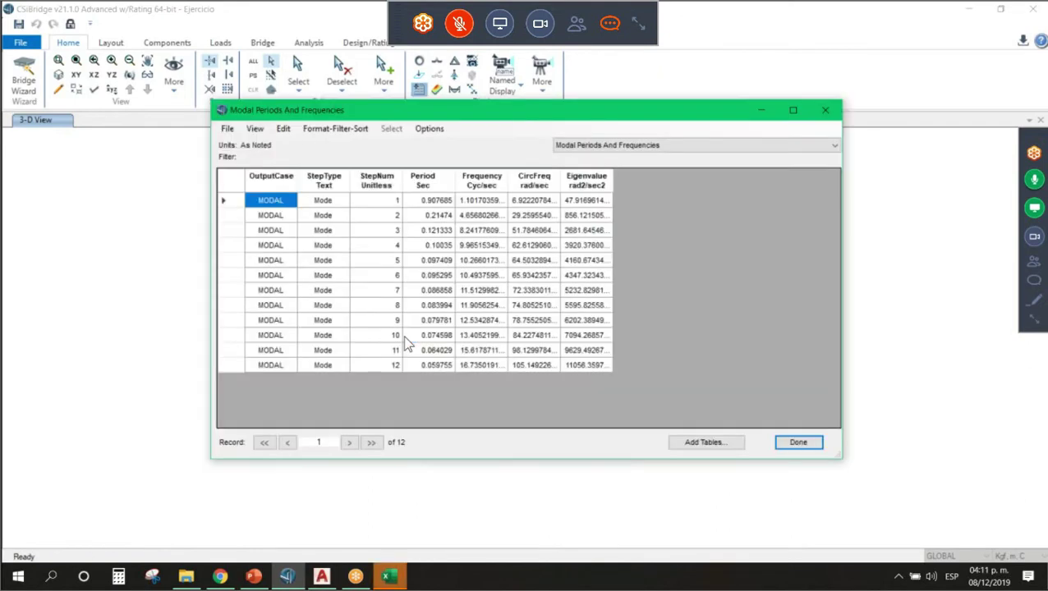
{"action": "left_click", "coordinate": [405, 580]}
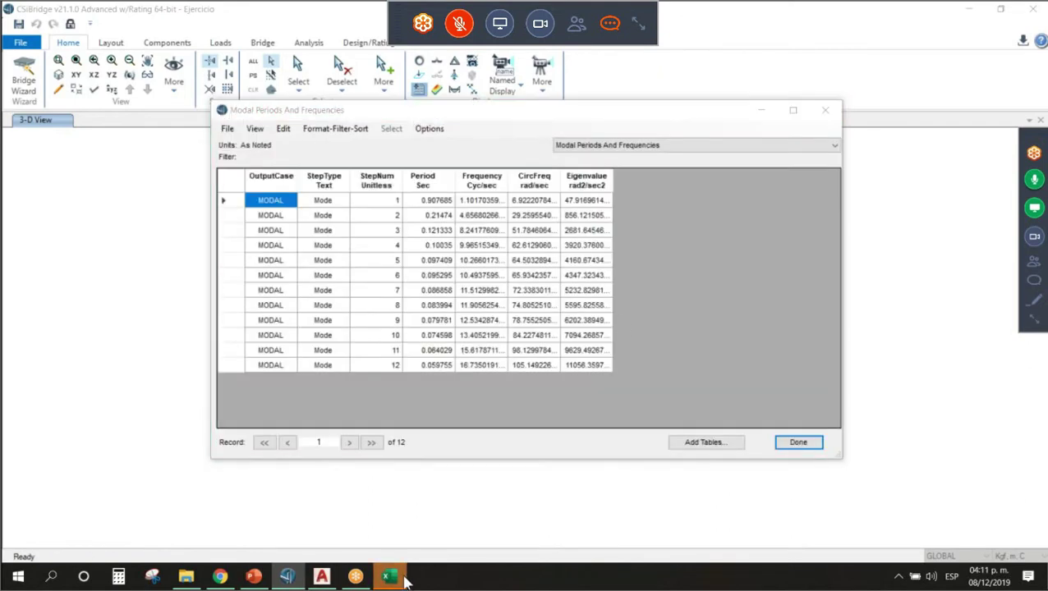
{"action": "left_click", "coordinate": [501, 212]}
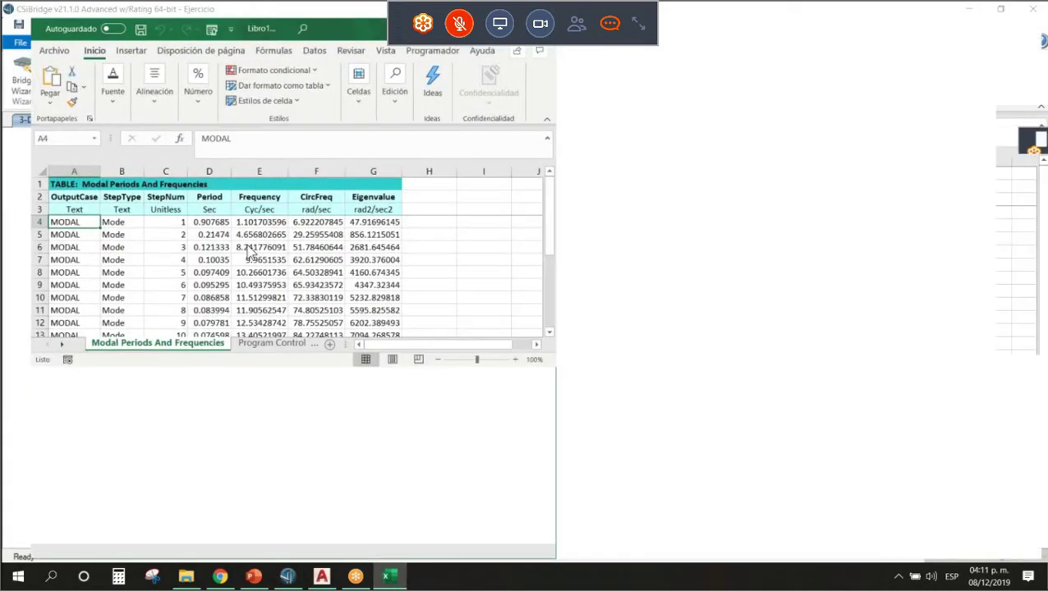
{"action": "left_click_drag", "start_coordinate": [253, 264], "coordinate": [358, 305]}
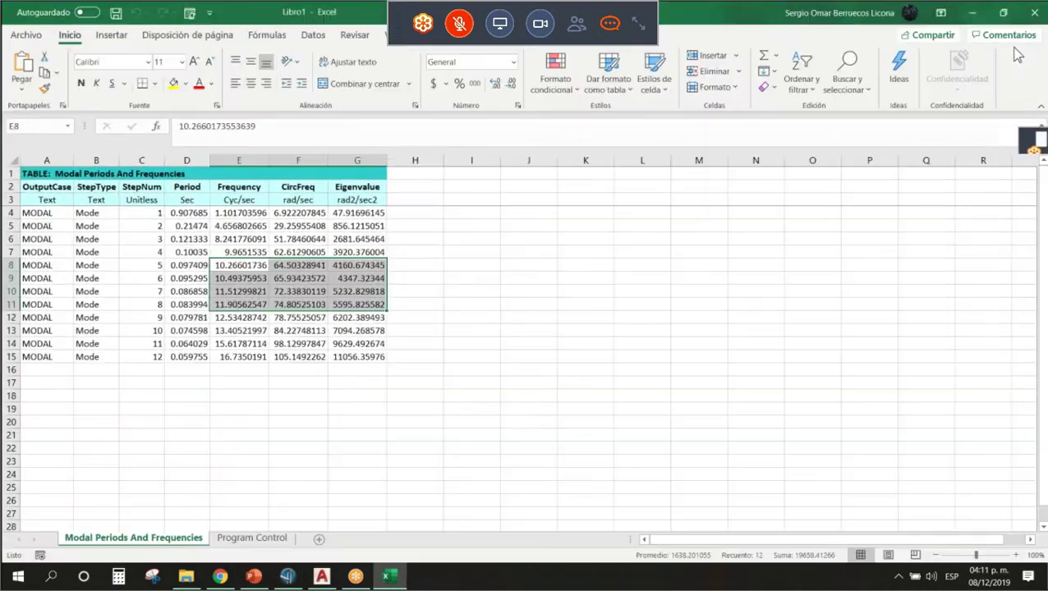
{"action": "left_click", "coordinate": [1034, 12]}
{"action": "left_click", "coordinate": [572, 387]}
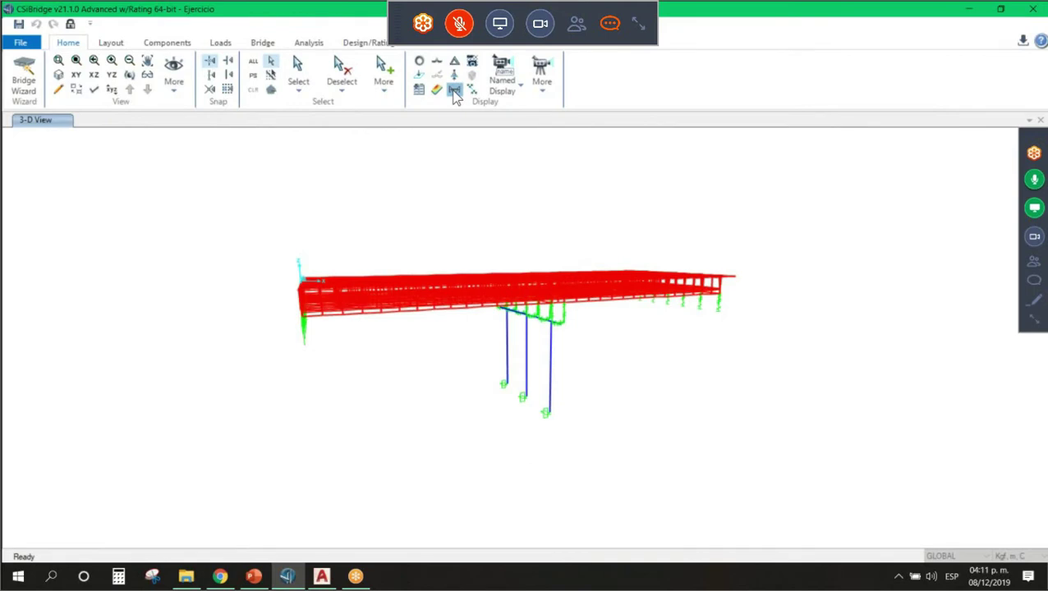
Display the Moment 3-3 frame force diagram for load case SDX and examine it on the pier's columns and cap
{"action": "left_click", "coordinate": [453, 91]}
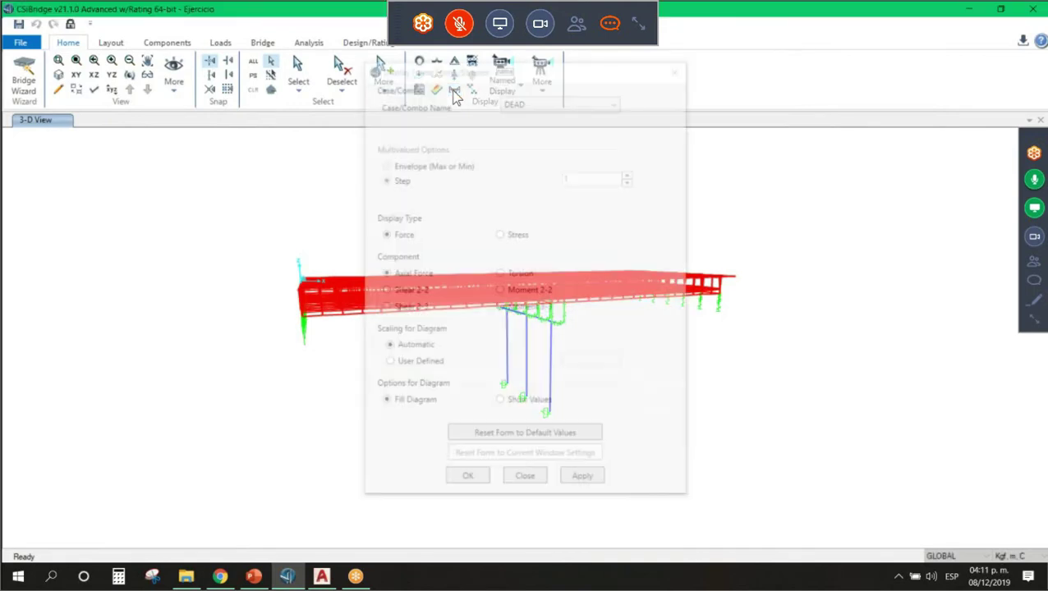
{"action": "left_click", "coordinate": [538, 103]}
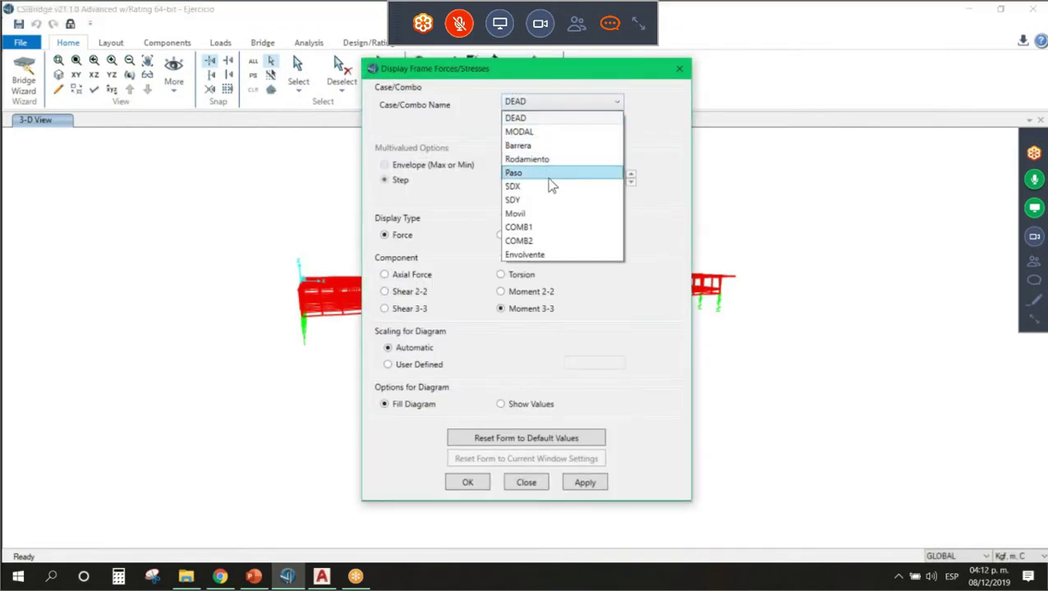
{"action": "left_click", "coordinate": [550, 189]}
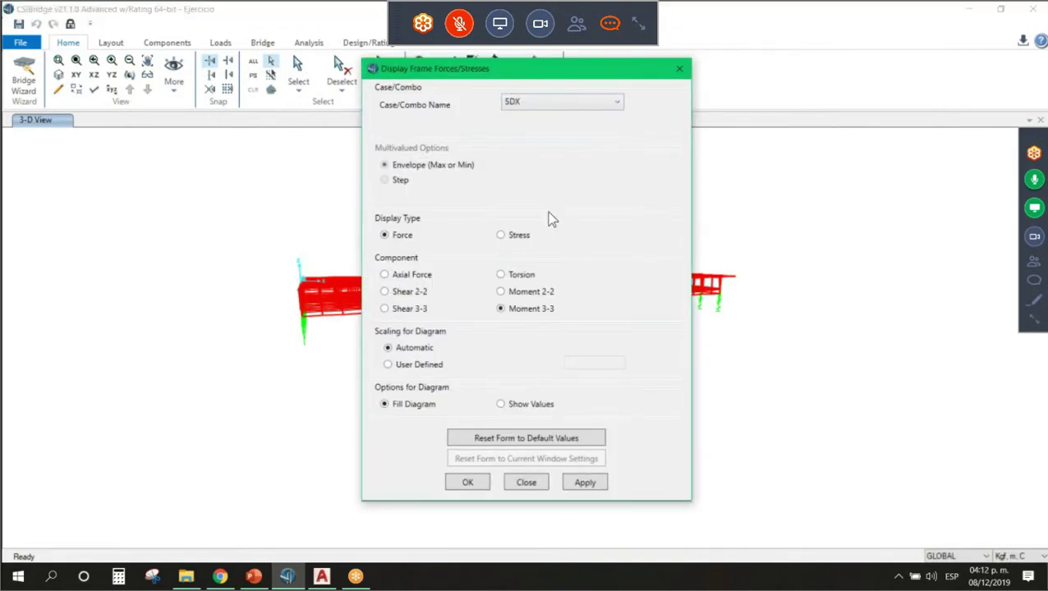
{"action": "left_click", "coordinate": [583, 484]}
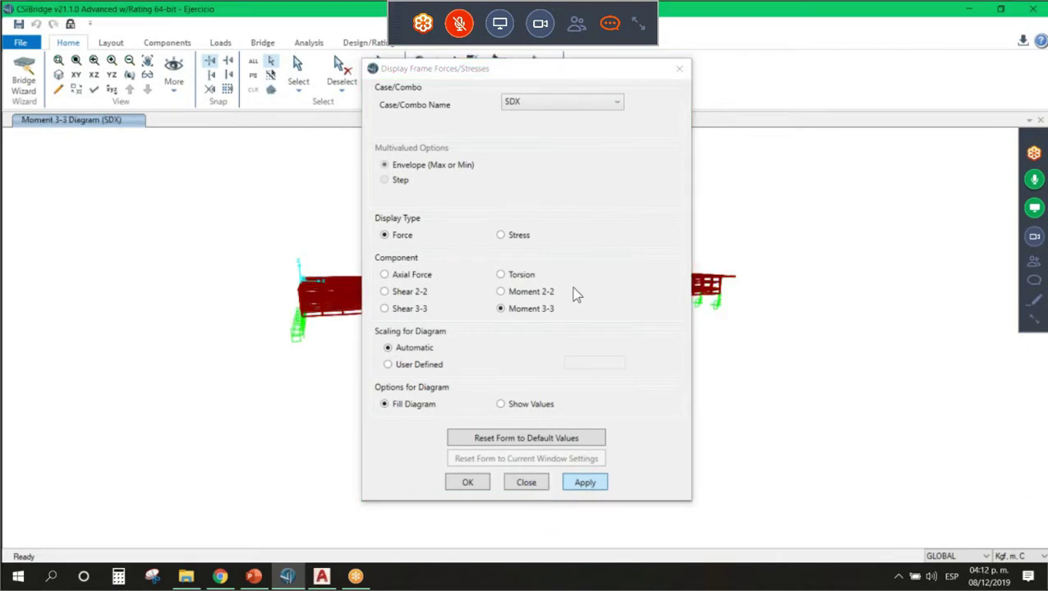
{"action": "left_click", "coordinate": [579, 78]}
{"action": "left_click_drag", "start_coordinate": [579, 79], "coordinate": [316, 96]}
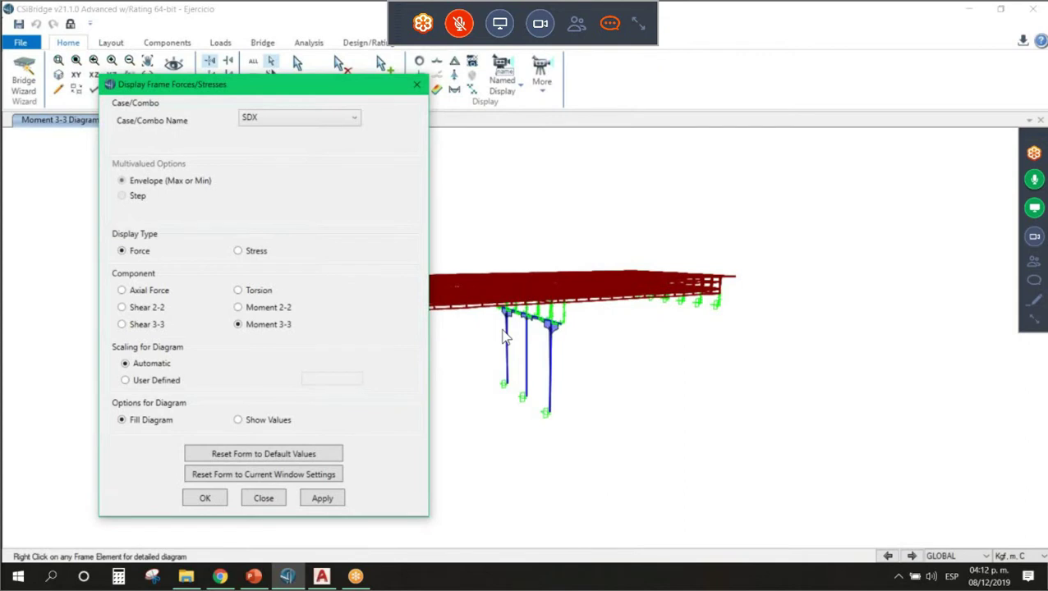
{"action": "middle_click_drag", "start_coordinate": [502, 331], "coordinate": [641, 336]}
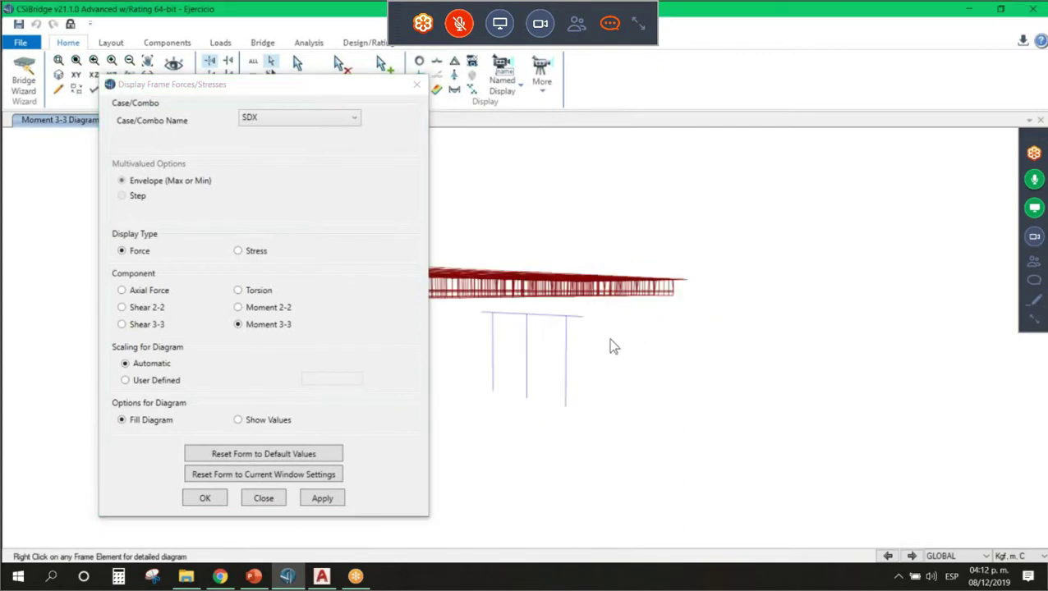
Display the Moment 3-3 frame force diagram for load case SDY
{"action": "left_click", "coordinate": [319, 120]}
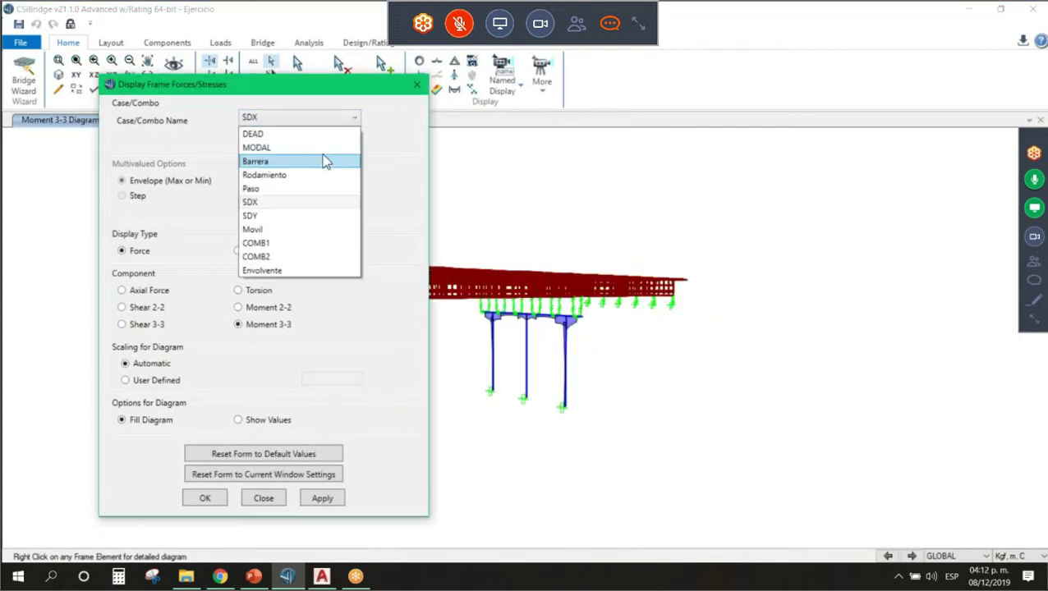
{"action": "left_click", "coordinate": [292, 217]}
{"action": "left_click", "coordinate": [325, 498]}
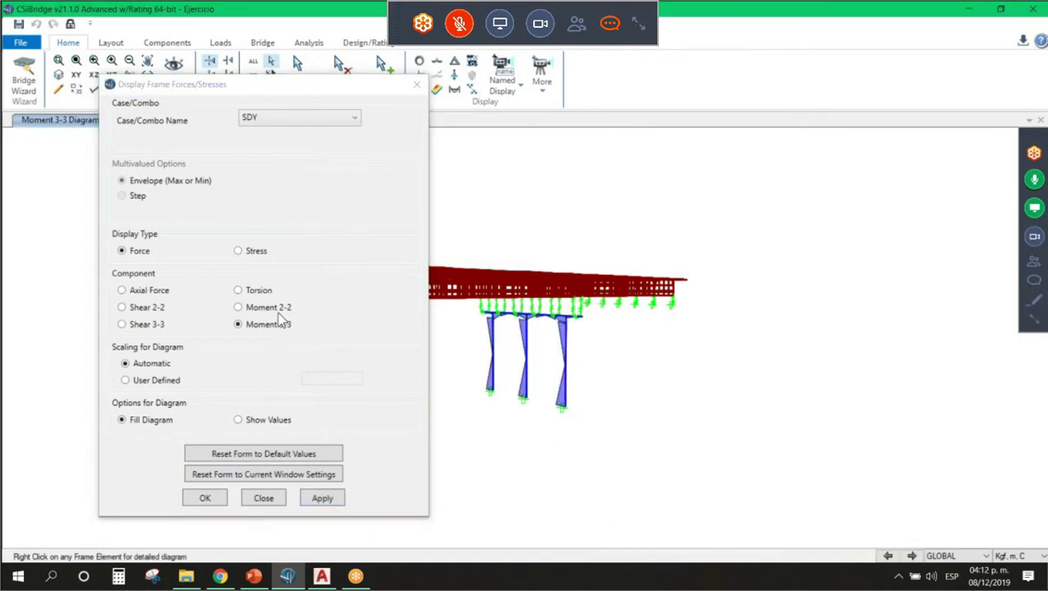
Display the SDY Shear 2-2 frame force diagram, examine it on the pier, and choose Shear 3-3 as the component
{"action": "left_click", "coordinate": [280, 322]}
{"action": "left_click", "coordinate": [273, 309]}
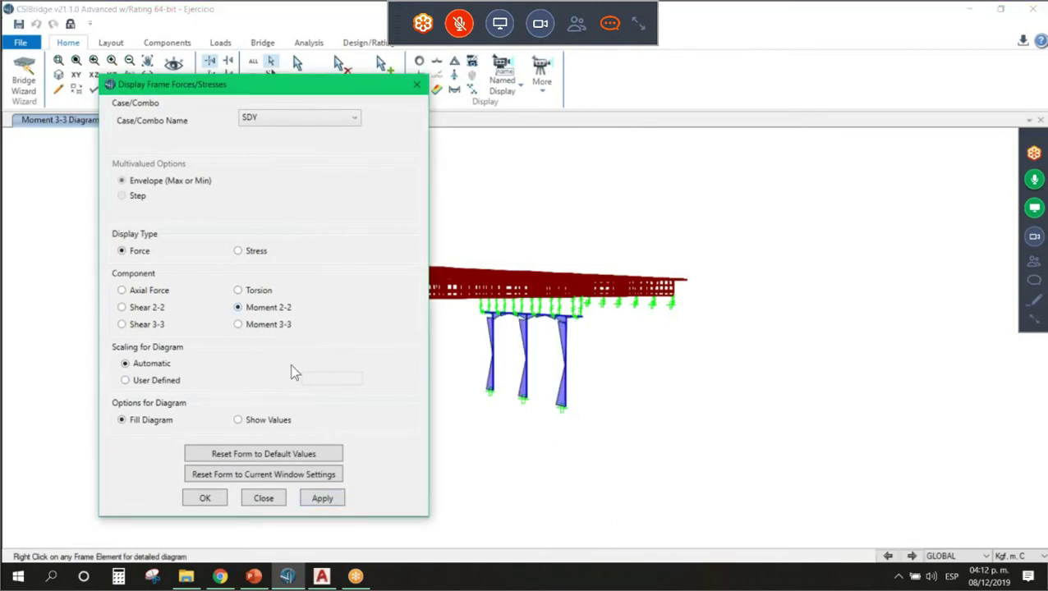
{"action": "left_click", "coordinate": [147, 308]}
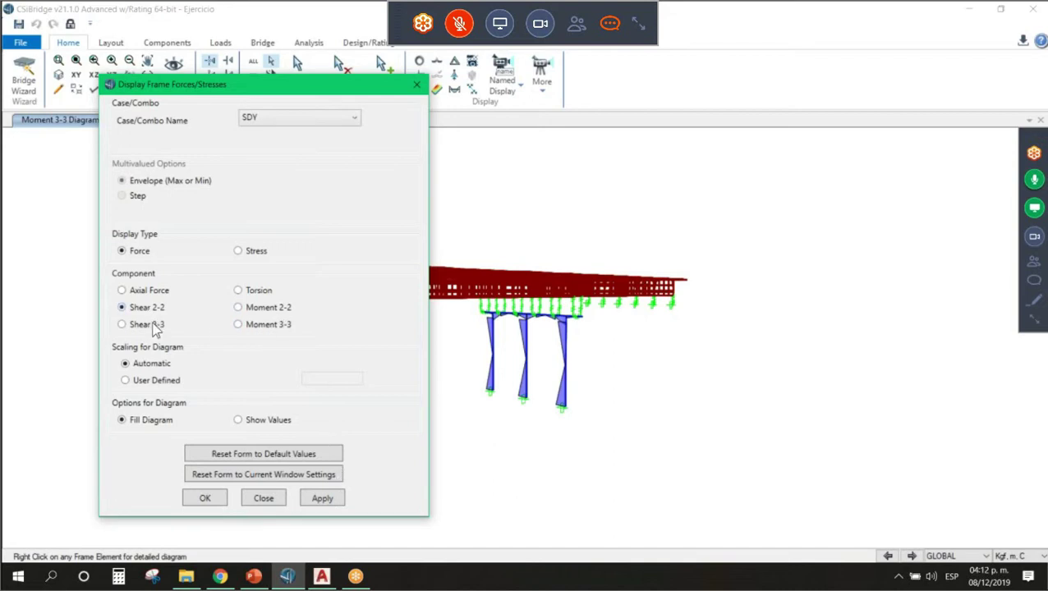
{"action": "left_click", "coordinate": [333, 497]}
{"action": "left_click", "coordinate": [145, 327]}
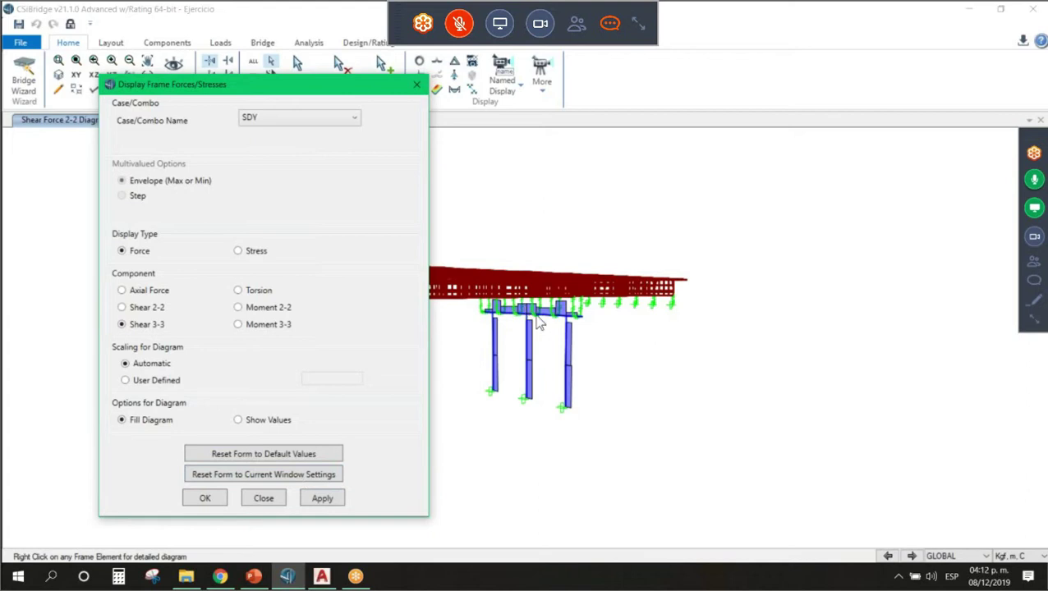
{"action": "mouse_move", "coordinate": [545, 320]}
{"action": "mouse_move", "coordinate": [568, 341]}
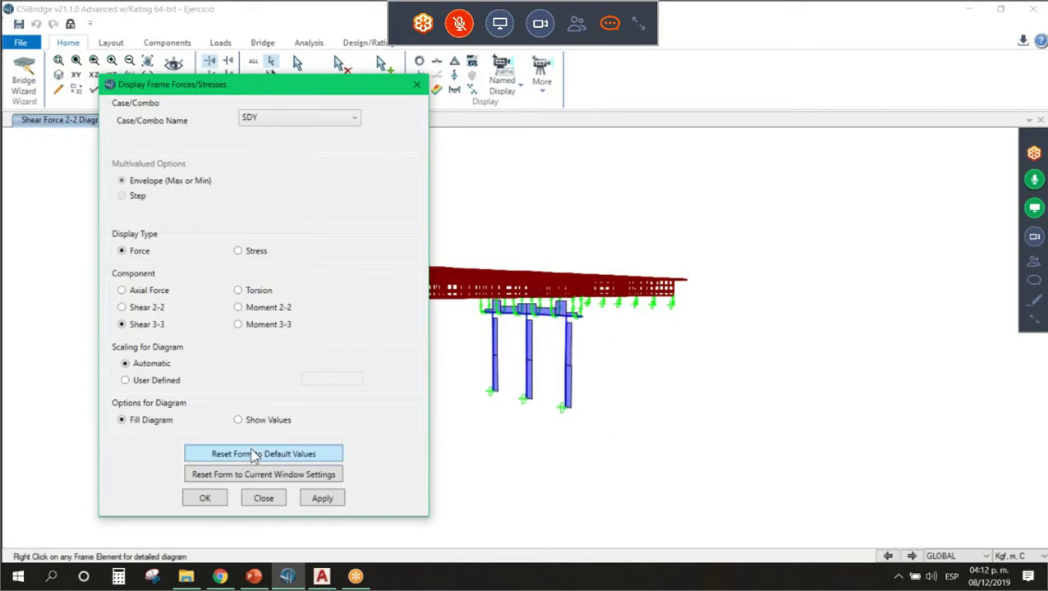
Display the SDY Axial Force frame diagram, examine it on the pier columns, and close the frame forces form
{"action": "left_click", "coordinate": [150, 292]}
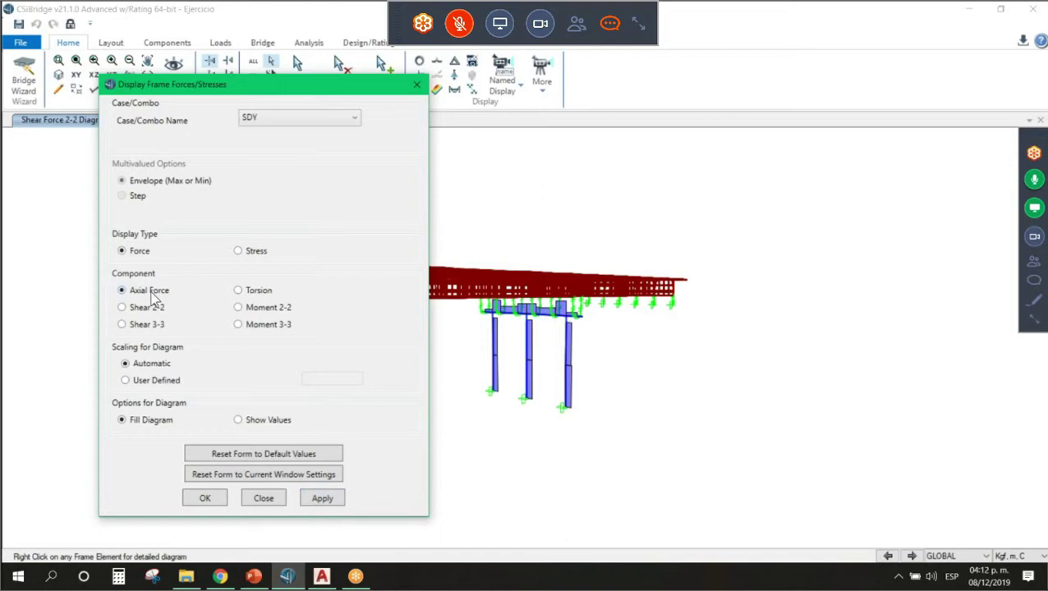
{"action": "left_click", "coordinate": [311, 499]}
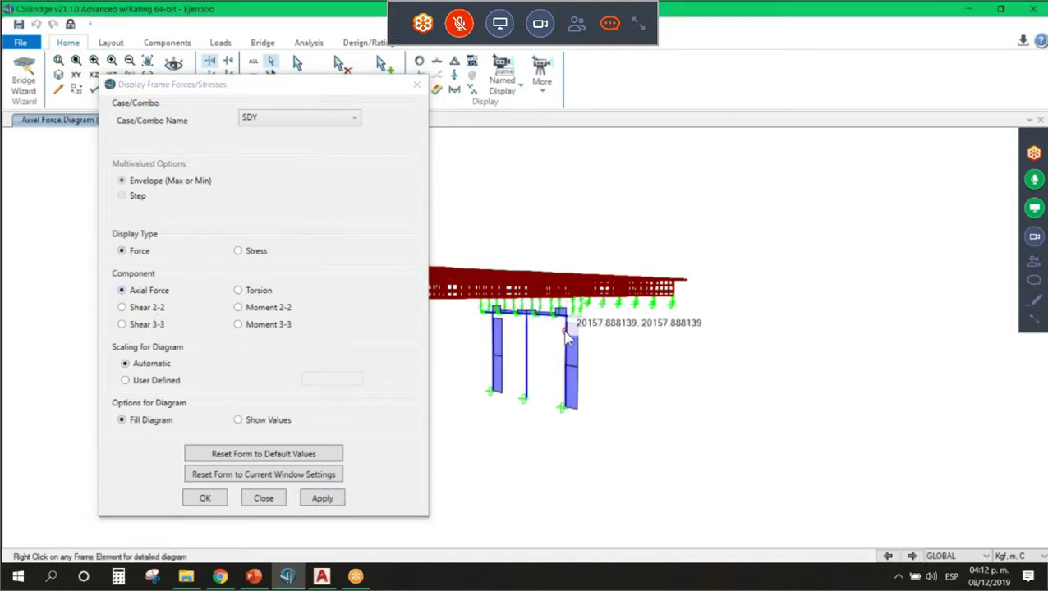
{"action": "mouse_move", "coordinate": [567, 370]}
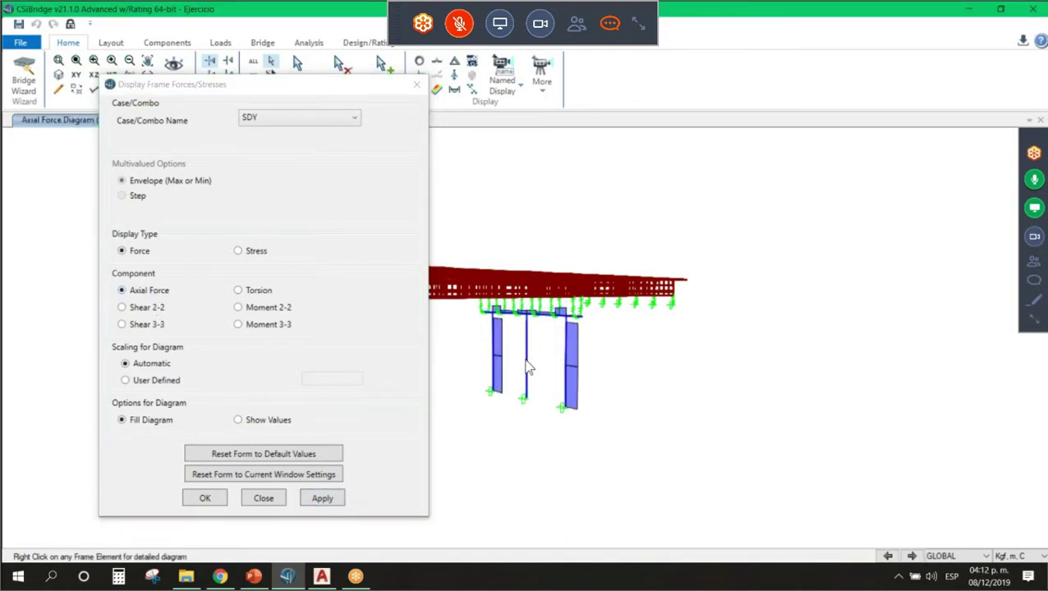
{"action": "mouse_move", "coordinate": [529, 369]}
{"action": "left_click", "coordinate": [364, 121]}
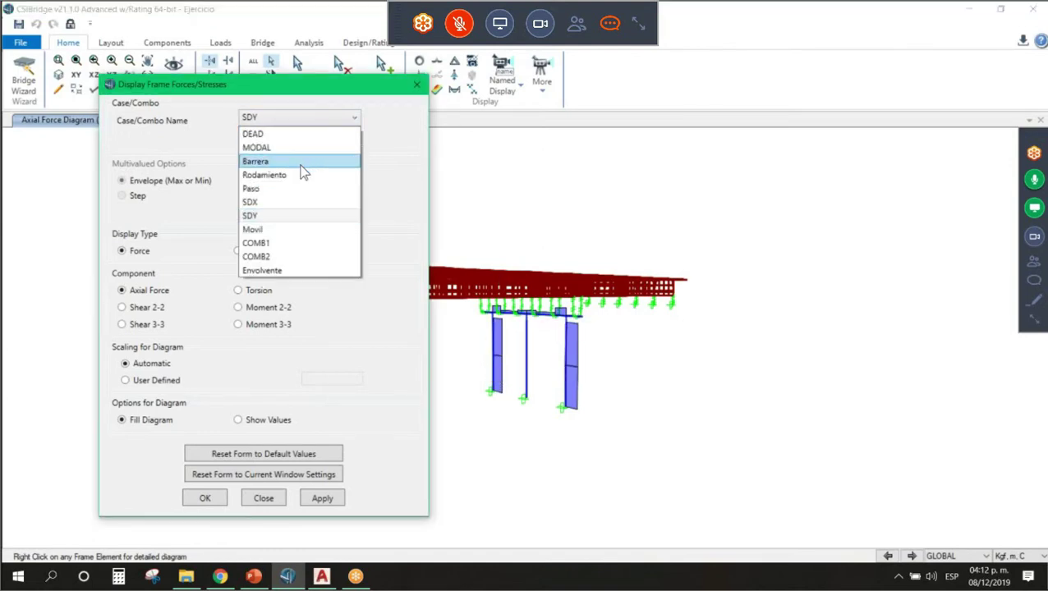
{"action": "left_click", "coordinate": [415, 105]}
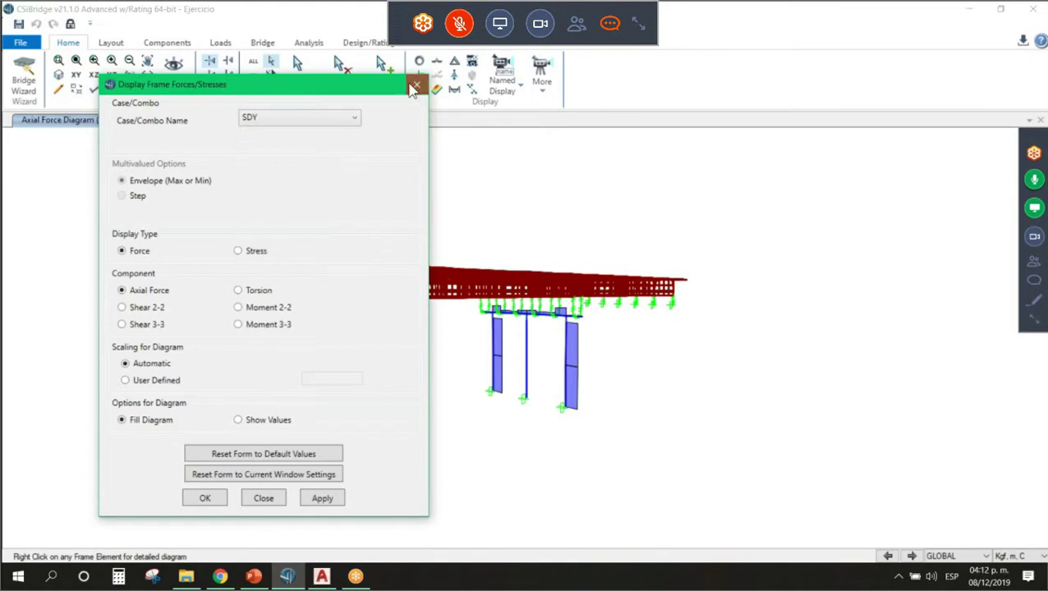
{"action": "left_click", "coordinate": [415, 87]}
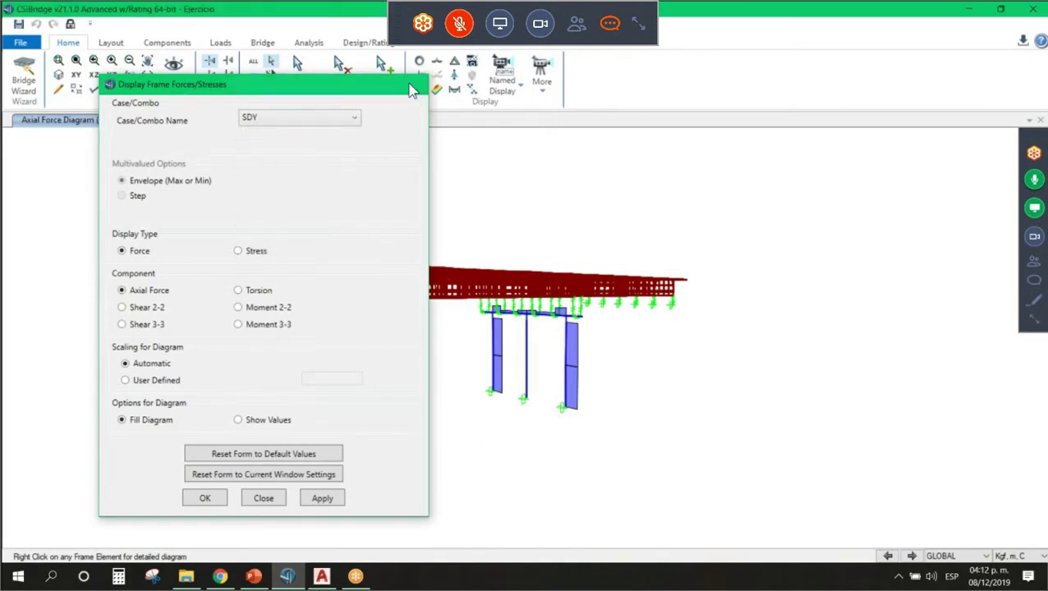
Display the joint reactions as arrows for load case DEAD and uncover the model behind the form
{"action": "left_click", "coordinate": [455, 76]}
{"action": "left_click", "coordinate": [581, 180]}
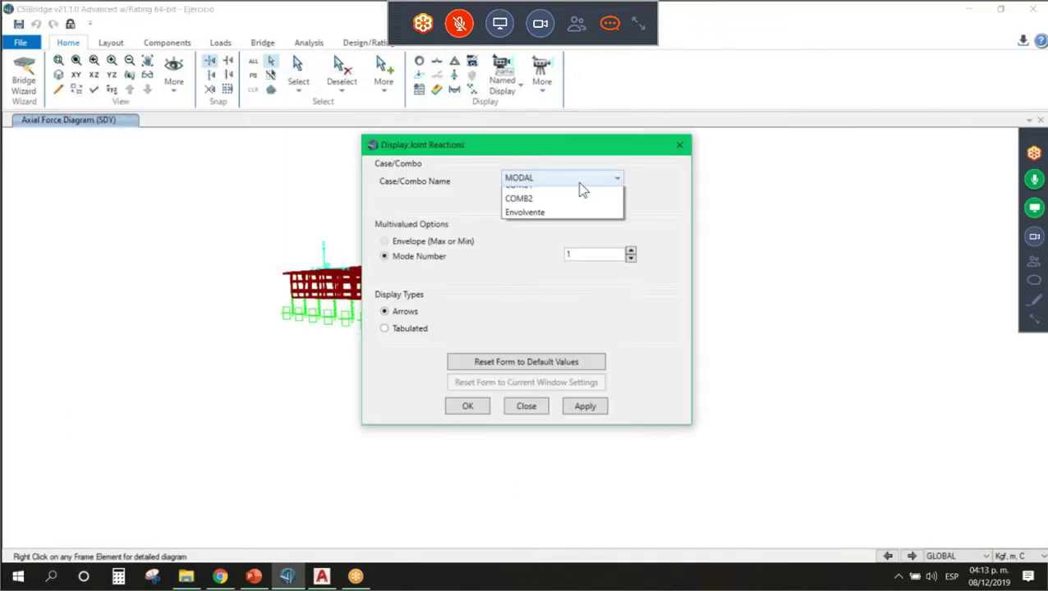
{"action": "left_click", "coordinate": [575, 193]}
{"action": "left_click", "coordinate": [580, 411]}
{"action": "left_click", "coordinate": [584, 407]}
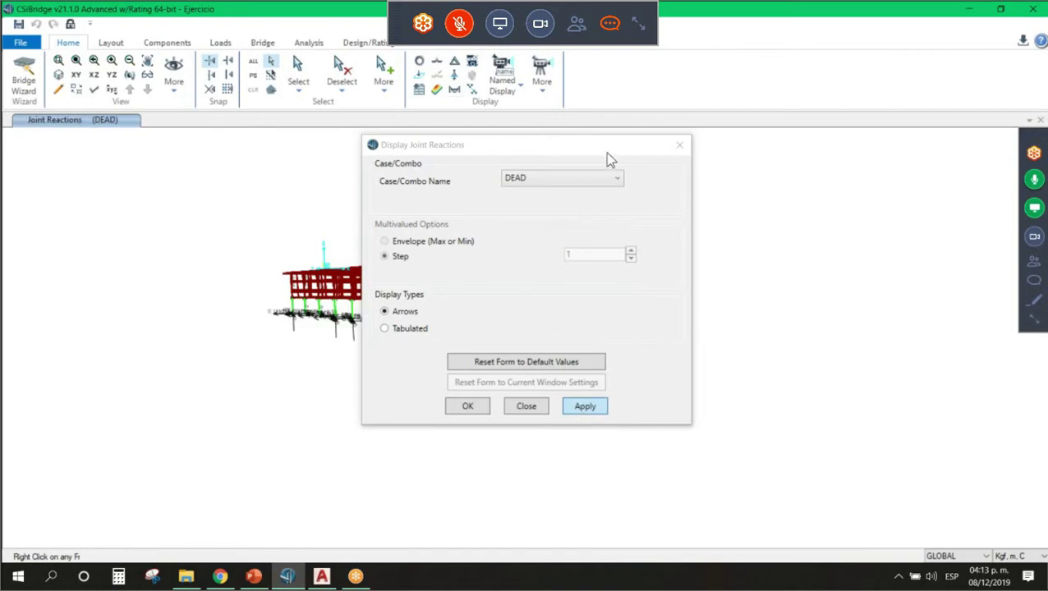
{"action": "left_click_drag", "start_coordinate": [594, 168], "coordinate": [191, 232]}
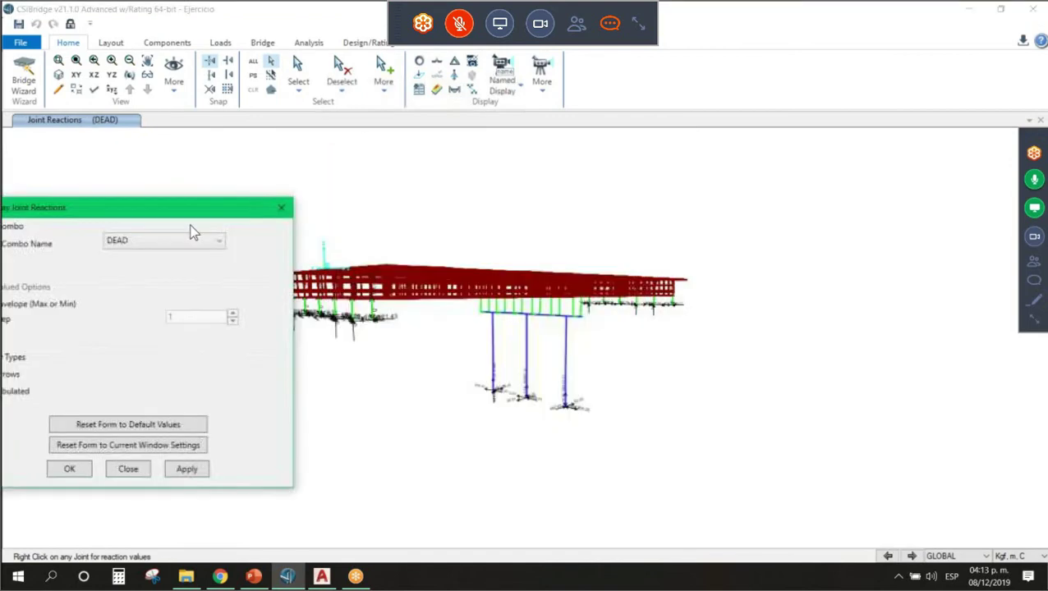
Examine the DEAD reaction arrows and values at the abutment bearings and the pier column bases
{"action": "scroll", "coordinate": [391, 290], "scroll_direction": "up", "scroll_amount": 1}
{"action": "scroll", "coordinate": [419, 300], "scroll_direction": "up", "scroll_amount": 1}
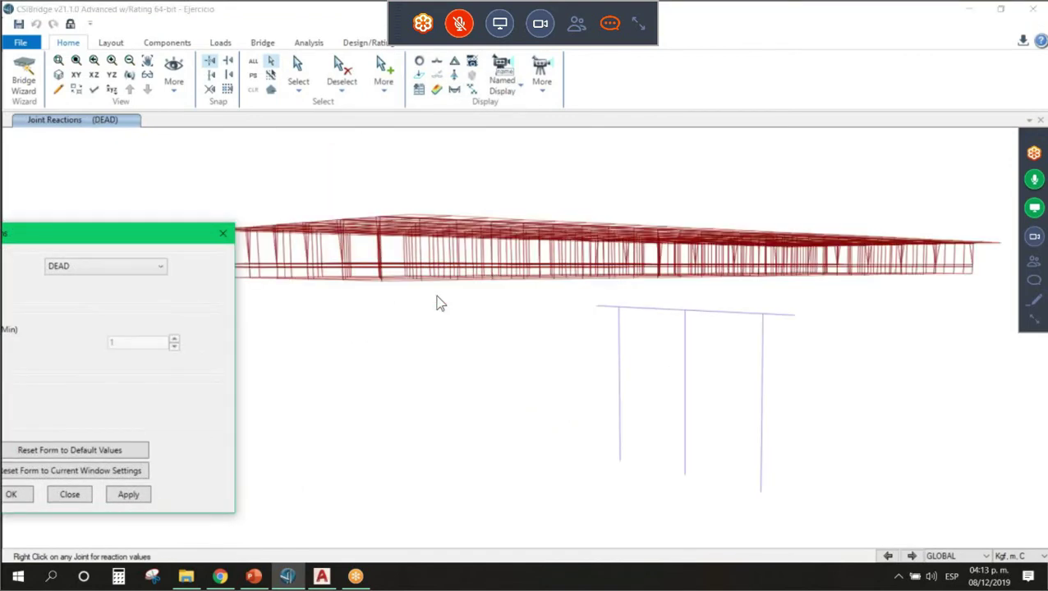
{"action": "scroll", "coordinate": [341, 322], "scroll_direction": "up", "scroll_amount": 1}
{"action": "scroll", "coordinate": [358, 318], "scroll_direction": "up", "scroll_amount": 1}
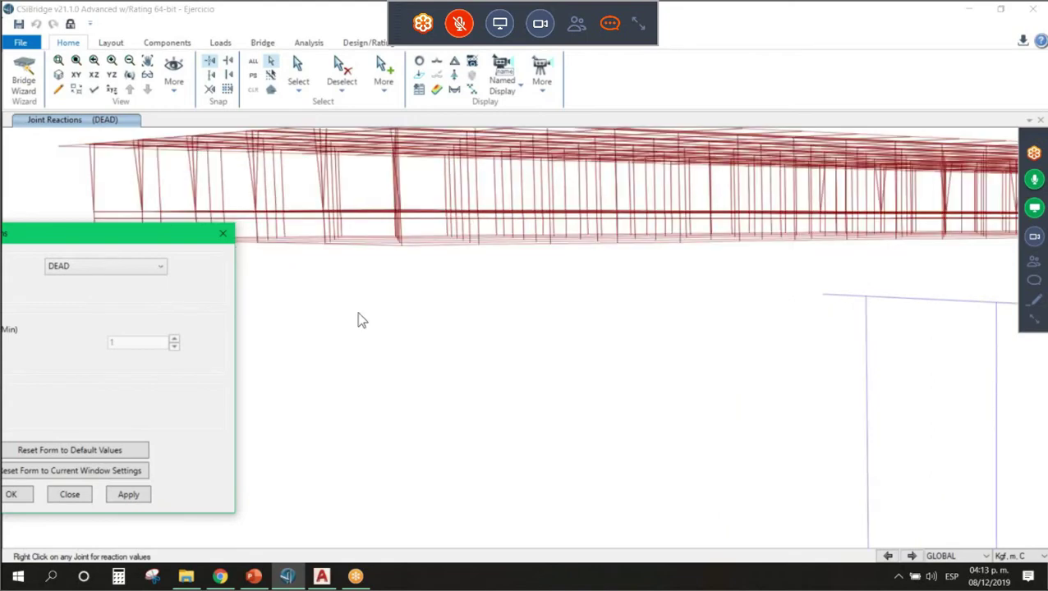
{"action": "scroll", "coordinate": [358, 318], "scroll_direction": "down", "scroll_amount": 1}
{"action": "scroll", "coordinate": [402, 293], "scroll_direction": "down", "scroll_amount": 1}
{"action": "scroll", "coordinate": [386, 314], "scroll_direction": "down", "scroll_amount": 2}
{"action": "left_click", "coordinate": [386, 314]}
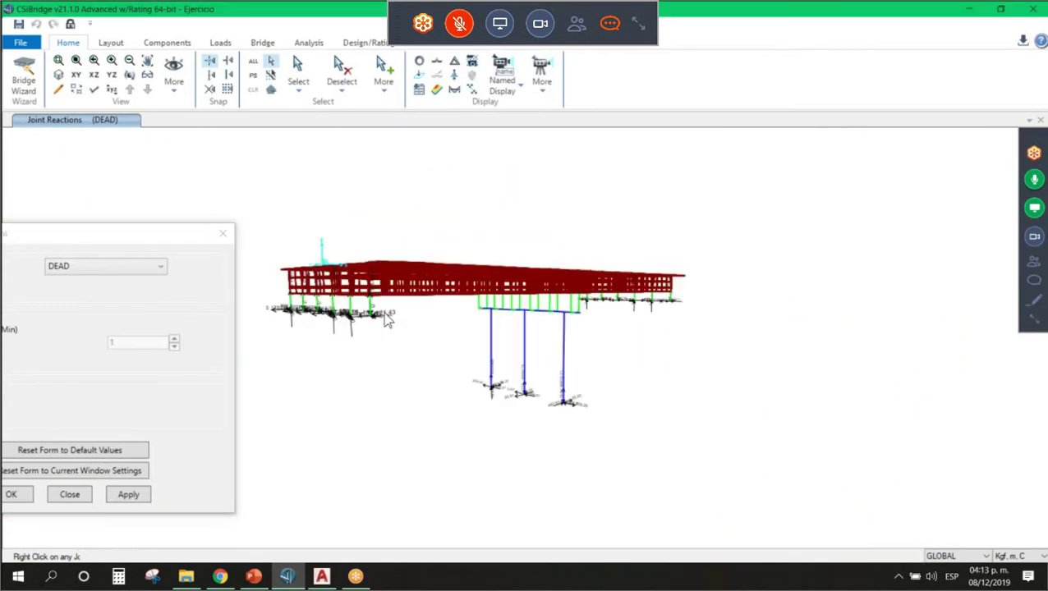
{"action": "middle_click_drag", "start_coordinate": [388, 314], "coordinate": [348, 400], "text": "shift"}
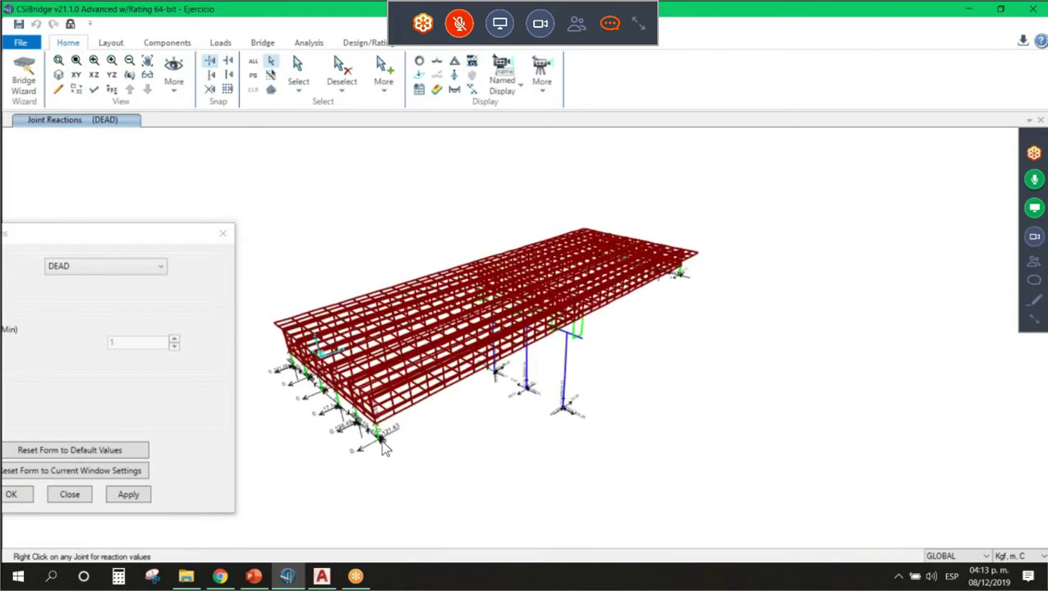
{"action": "middle_click_drag", "start_coordinate": [386, 448], "coordinate": [387, 449], "text": "shift"}
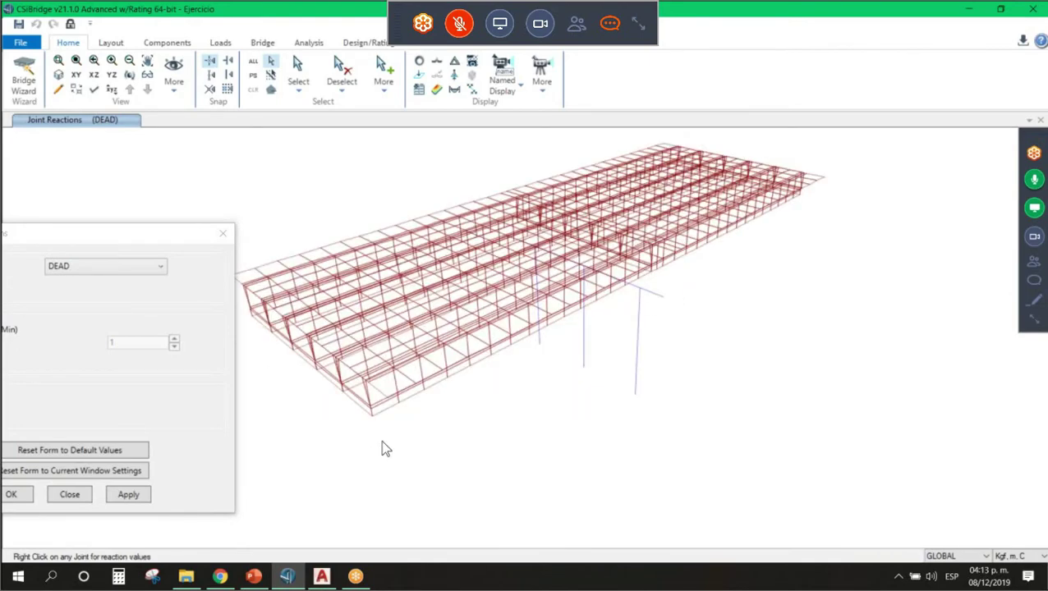
{"action": "scroll", "coordinate": [386, 450], "scroll_direction": "up", "scroll_amount": 2}
{"action": "scroll", "coordinate": [386, 449], "scroll_direction": "up", "scroll_amount": 2}
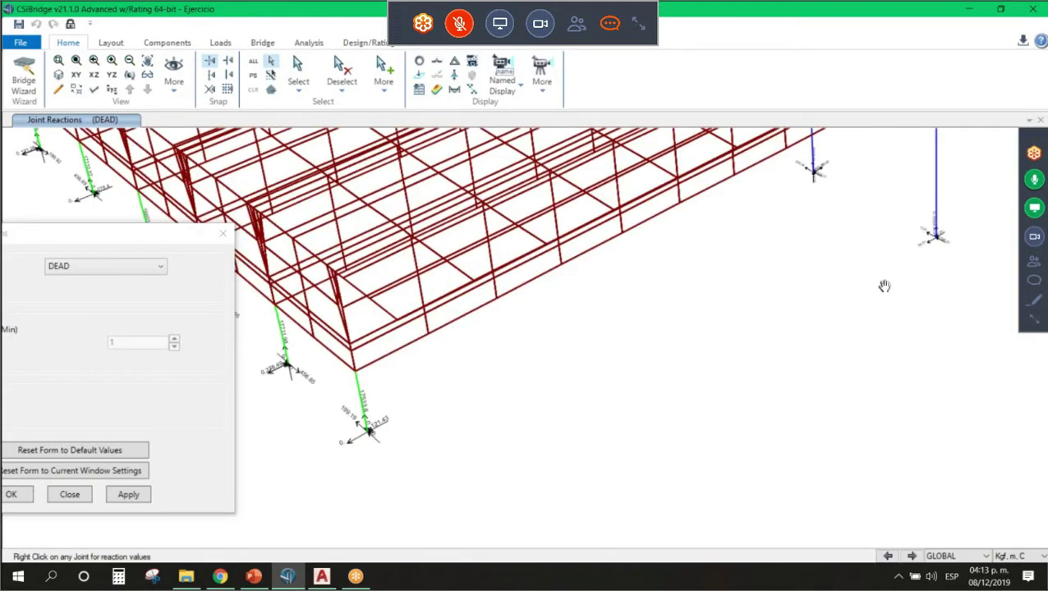
{"action": "scroll", "coordinate": [885, 286], "scroll_direction": "up", "scroll_amount": 2}
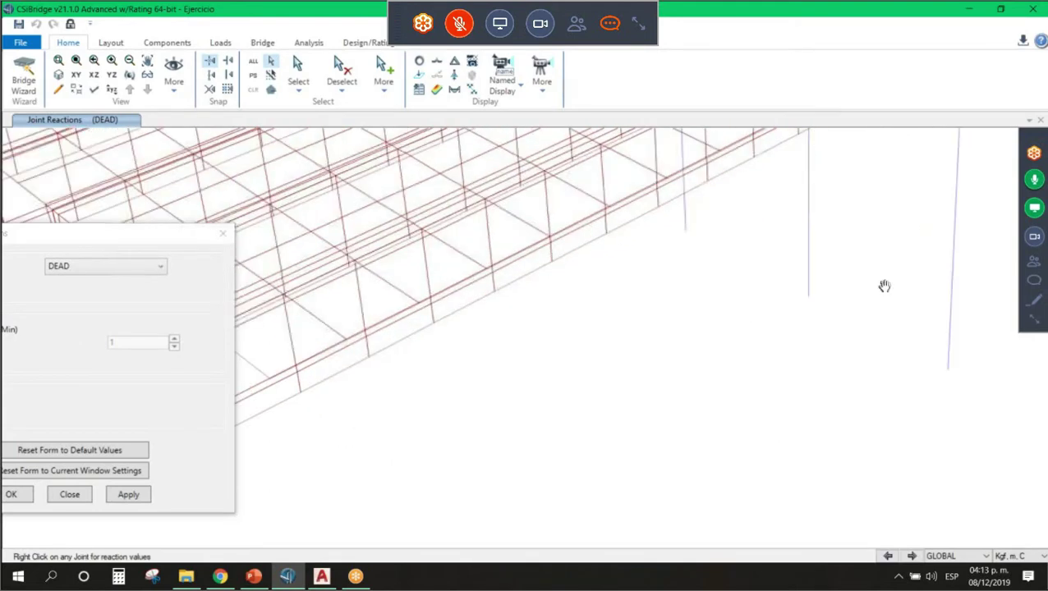
{"action": "middle_click_drag", "start_coordinate": [885, 286], "coordinate": [609, 542]}
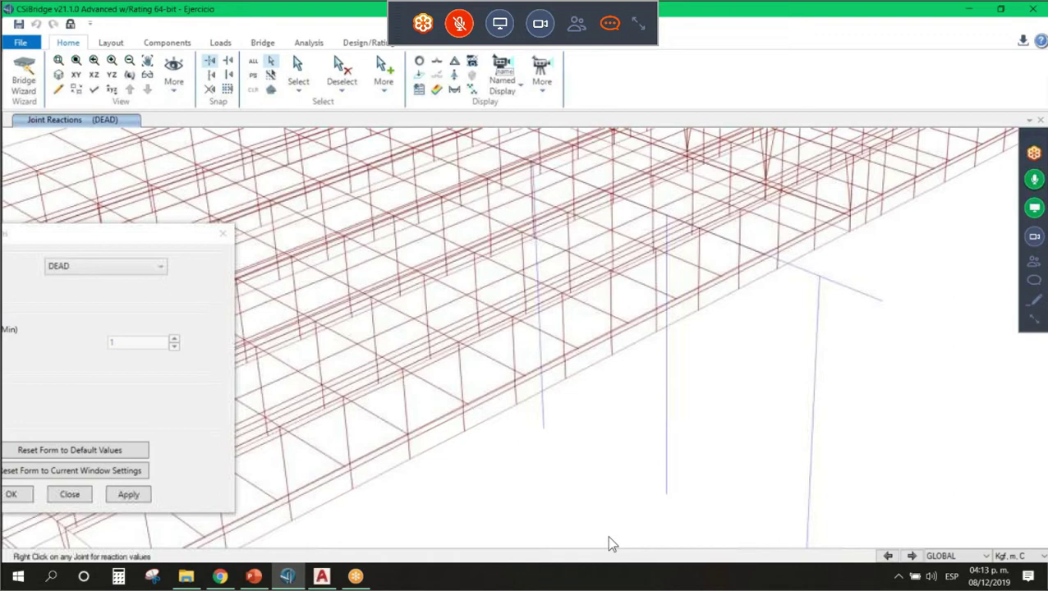
{"action": "scroll", "coordinate": [876, 250], "scroll_direction": "down", "scroll_amount": 8}
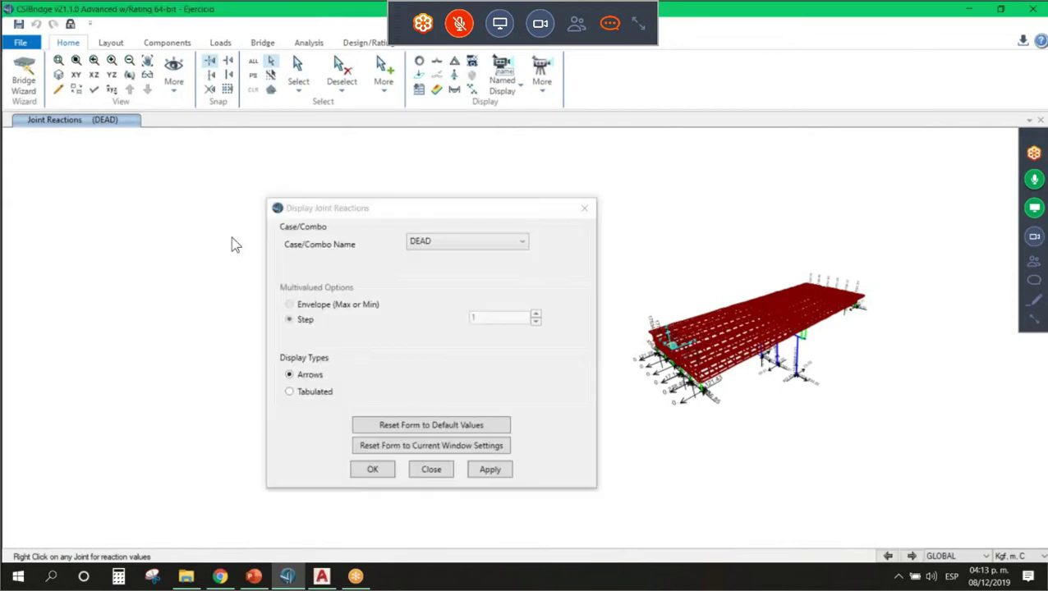
Display the joint reactions for load case SDX, examine them at the pier column bases, and close the reactions form
{"action": "left_click", "coordinate": [507, 245]}
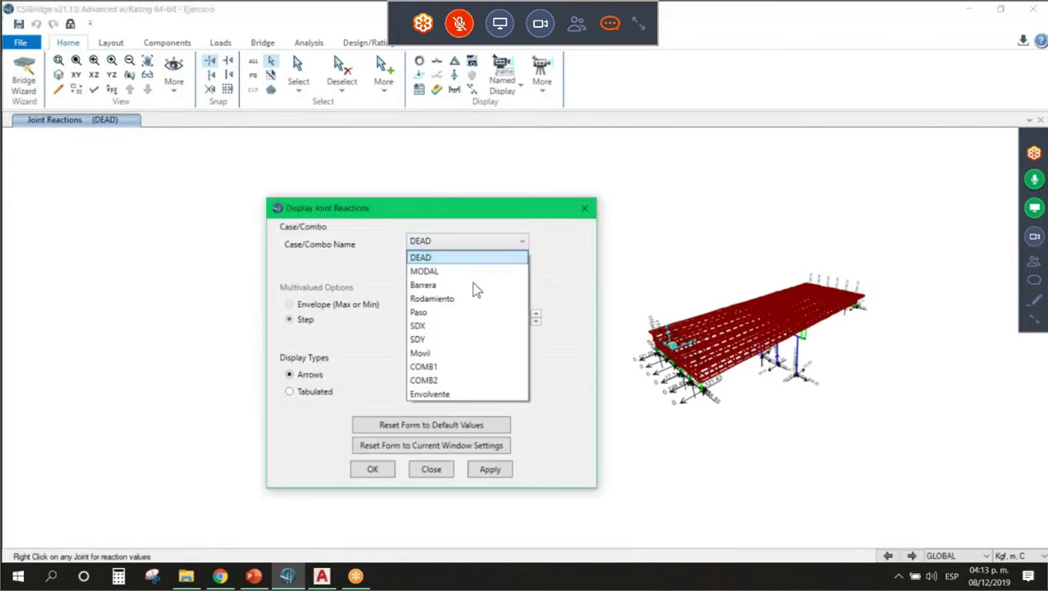
{"action": "left_click", "coordinate": [449, 327]}
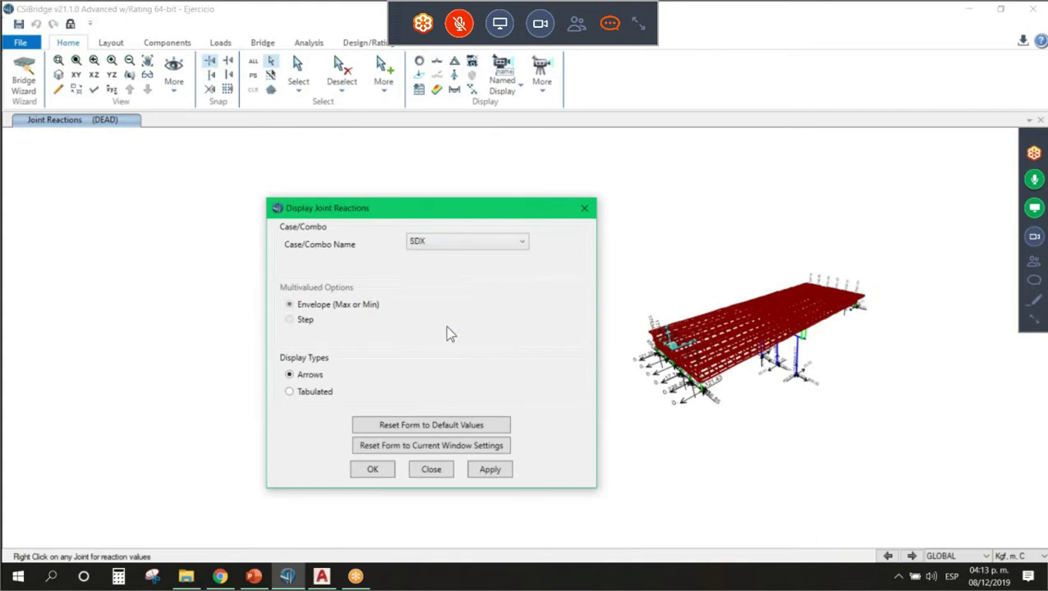
{"action": "left_click", "coordinate": [485, 473]}
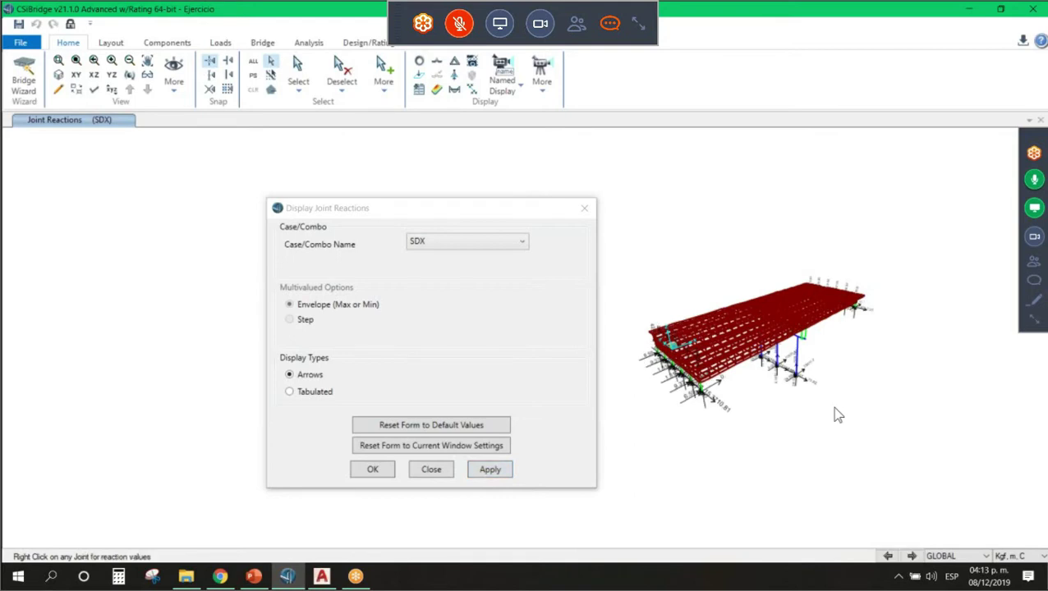
{"action": "left_click", "coordinate": [485, 472]}
{"action": "scroll", "coordinate": [782, 395], "scroll_direction": "up", "scroll_amount": 3}
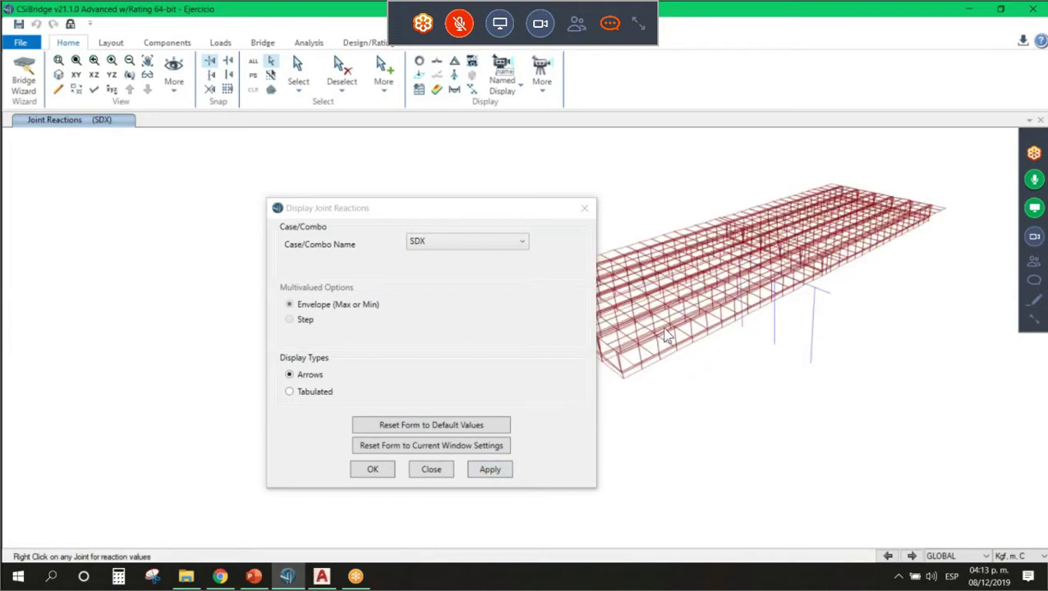
{"action": "scroll", "coordinate": [667, 337], "scroll_direction": "up", "scroll_amount": 2}
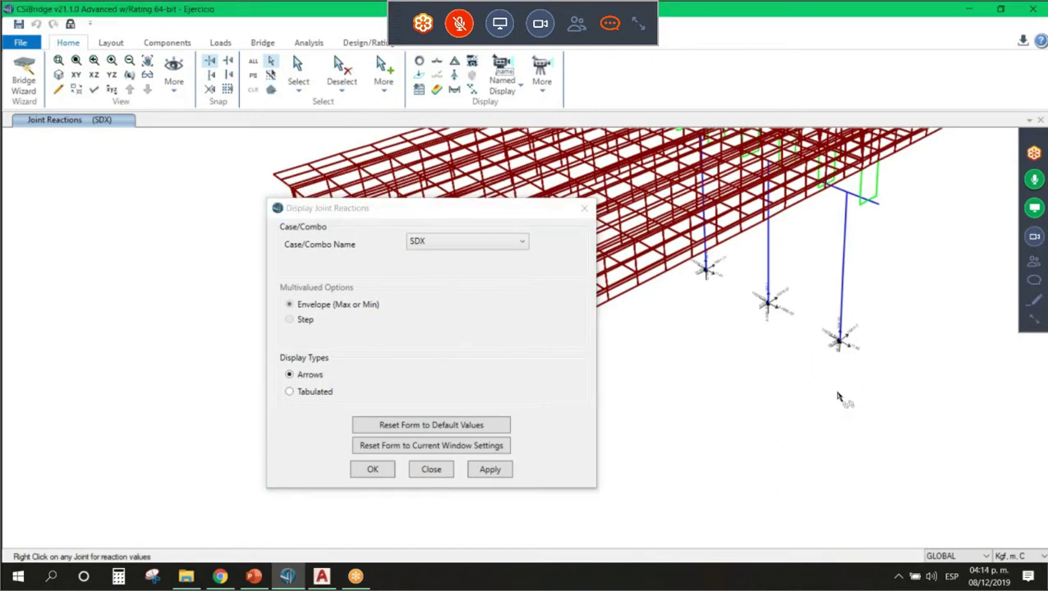
{"action": "mouse_move", "coordinate": [838, 397]}
{"action": "middle_mouse_down", "text": "shift"}
{"action": "mouse_move", "coordinate": [774, 426]}
{"action": "mouse_move", "coordinate": [713, 478]}
{"action": "middle_mouse_up", "text": "shift"}
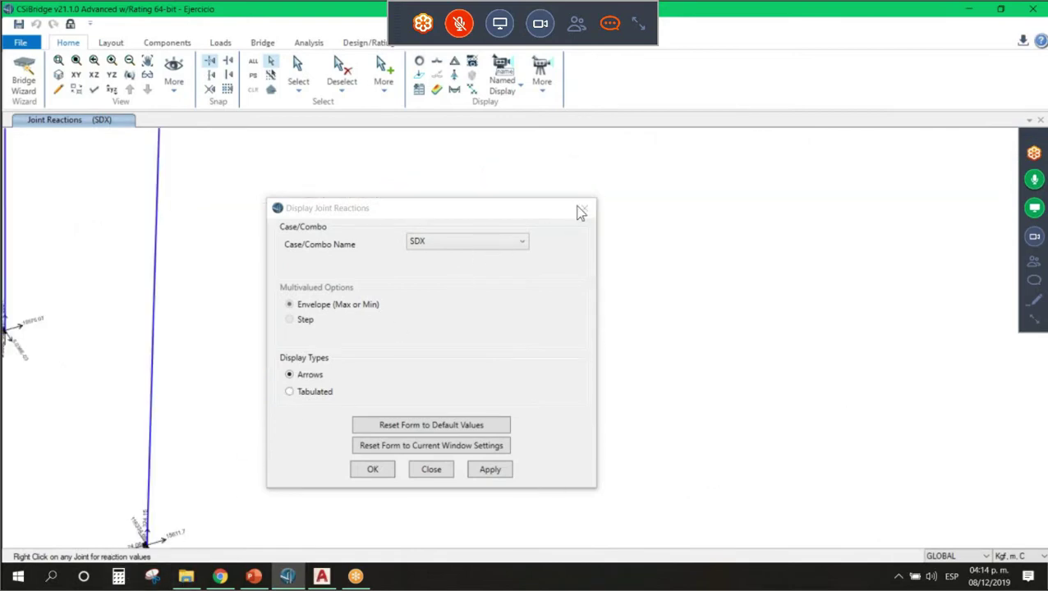
{"action": "left_click", "coordinate": [593, 210]}
{"action": "left_click", "coordinate": [591, 210]}
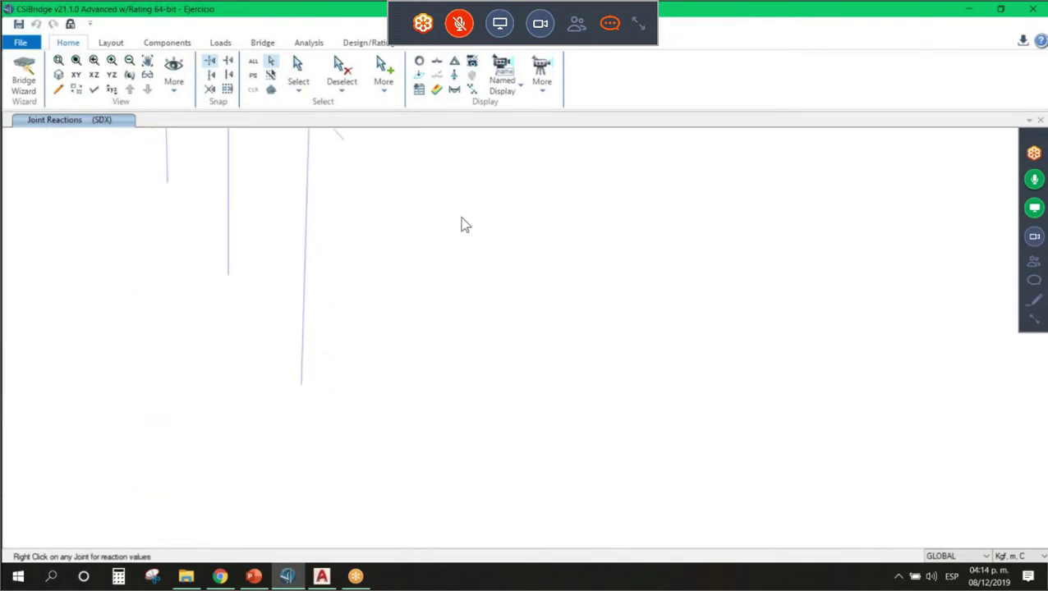
{"action": "scroll", "coordinate": [453, 263], "scroll_direction": "down", "scroll_amount": 3}
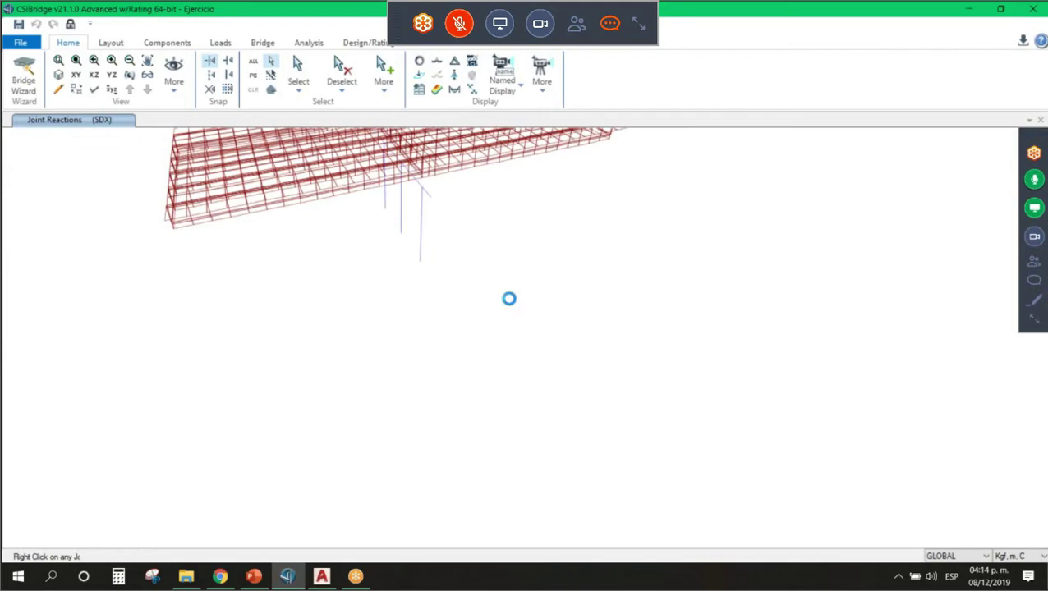
{"action": "middle_click_drag", "start_coordinate": [466, 156], "coordinate": [512, 358]}
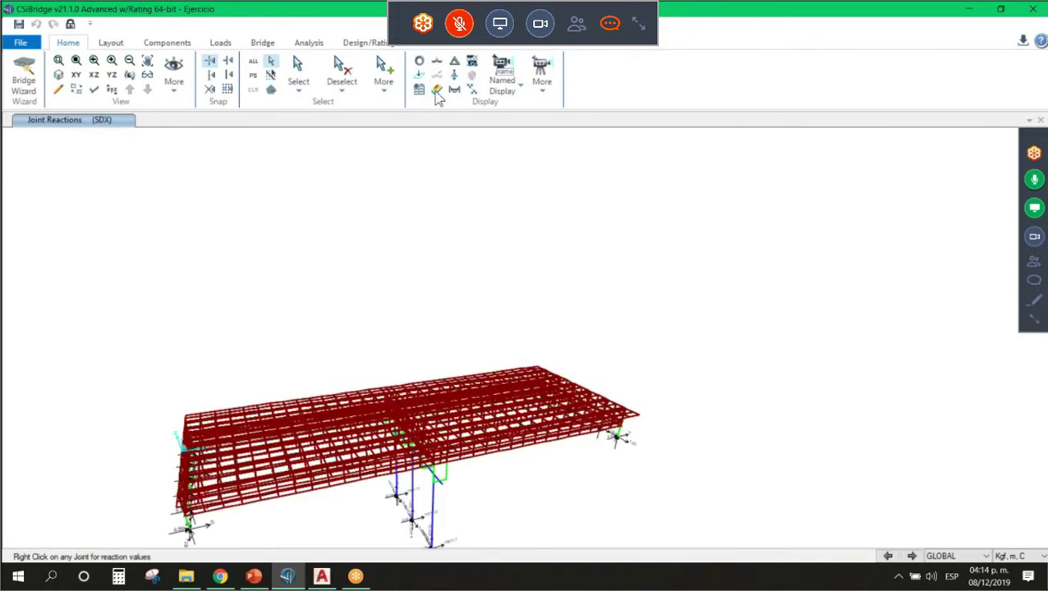
Plot the vertical influence surface of case Movil on lane Carril central for shell 1, joint 1, component F11
{"action": "left_click", "coordinate": [437, 91]}
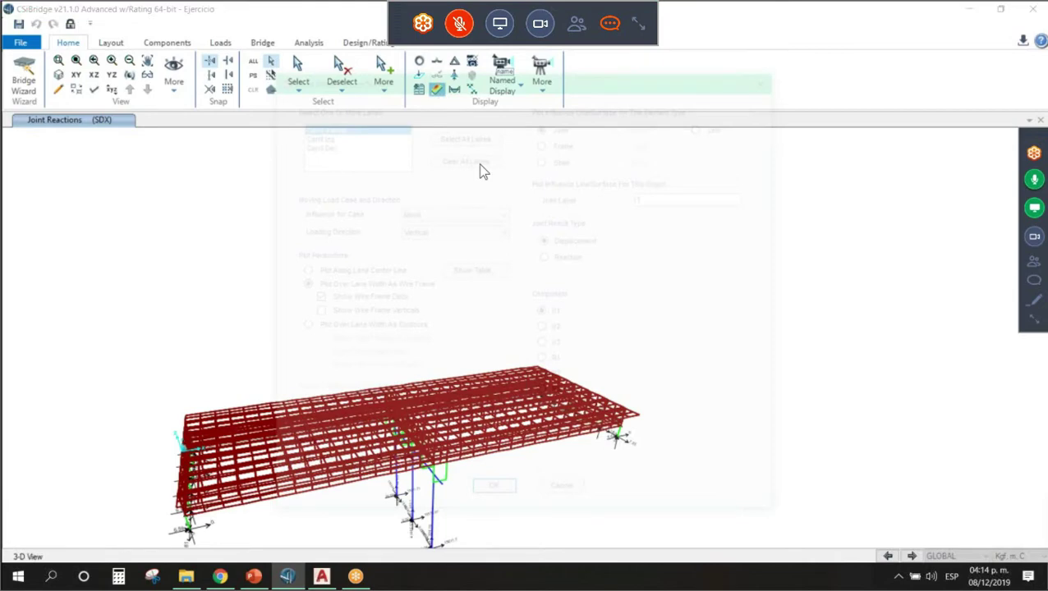
{"action": "left_click", "coordinate": [559, 161]}
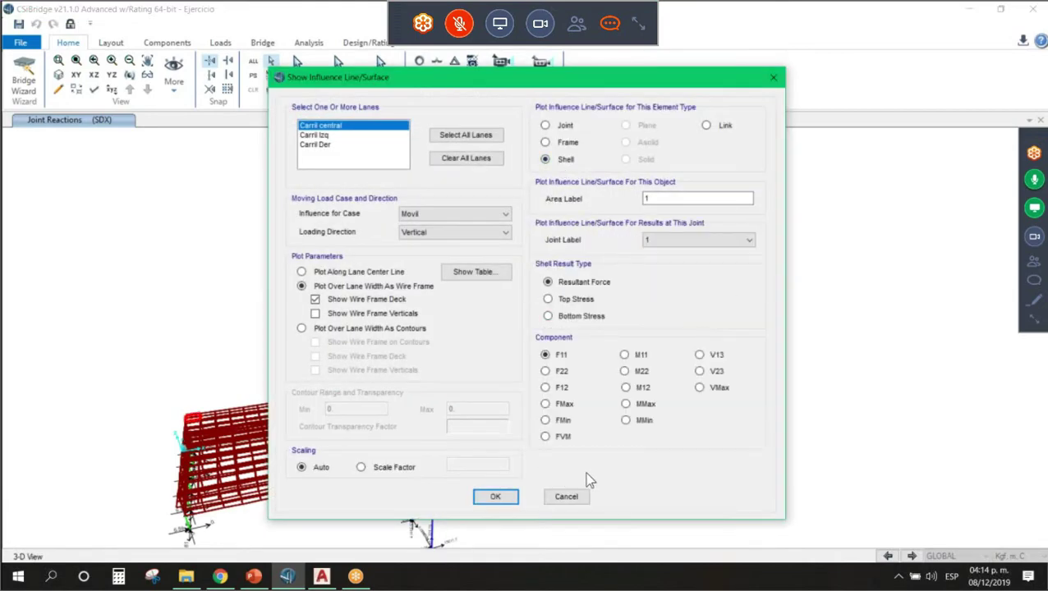
{"action": "left_click", "coordinate": [507, 501]}
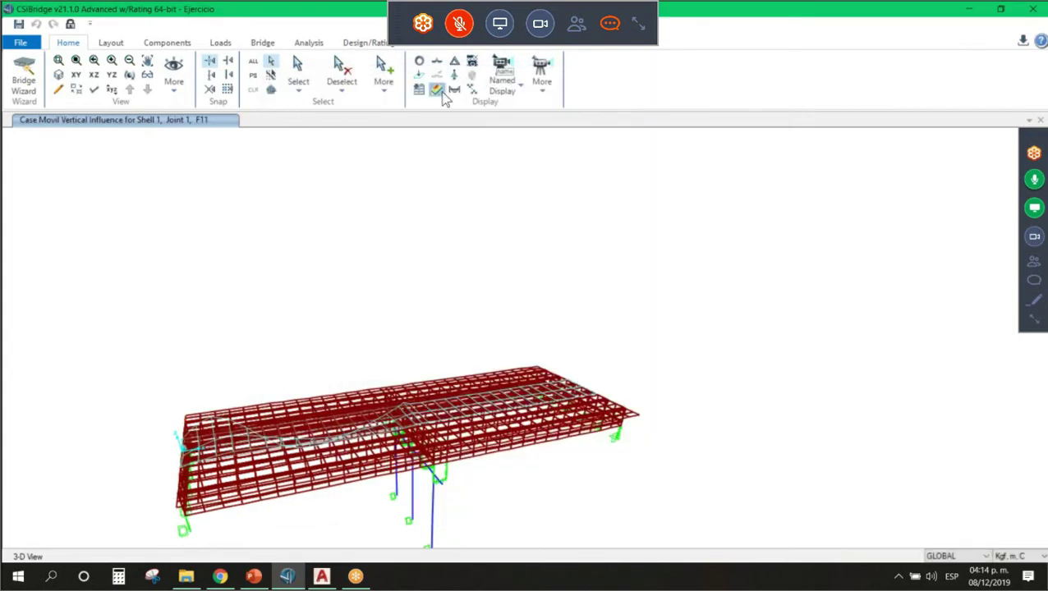
Plot the Movil influence surface for frame 1 at relative distance 0.5 with component Moment 3-3
{"action": "left_click", "coordinate": [441, 93]}
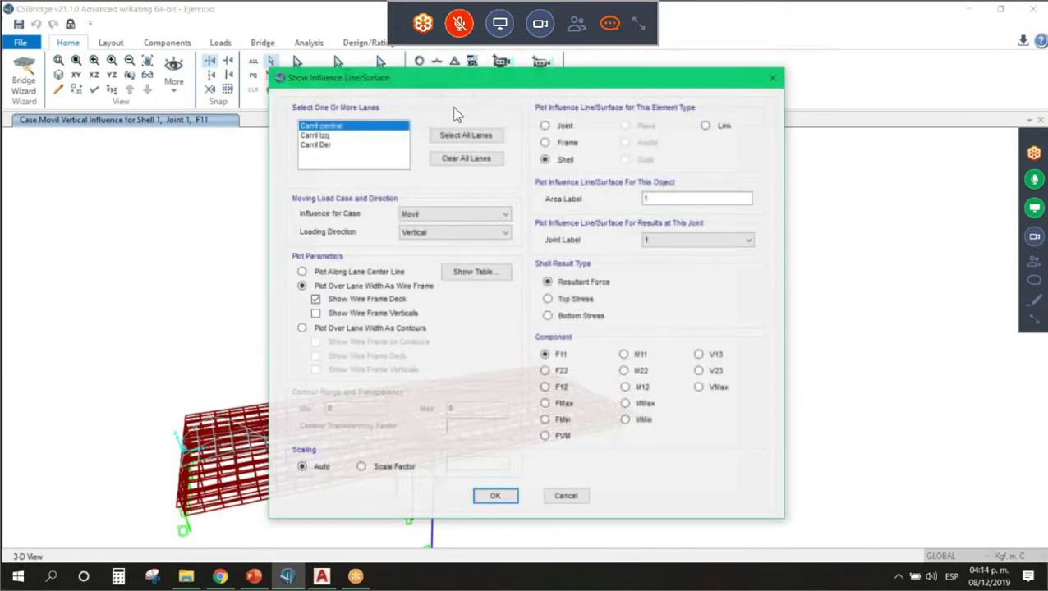
{"action": "left_click", "coordinate": [565, 143]}
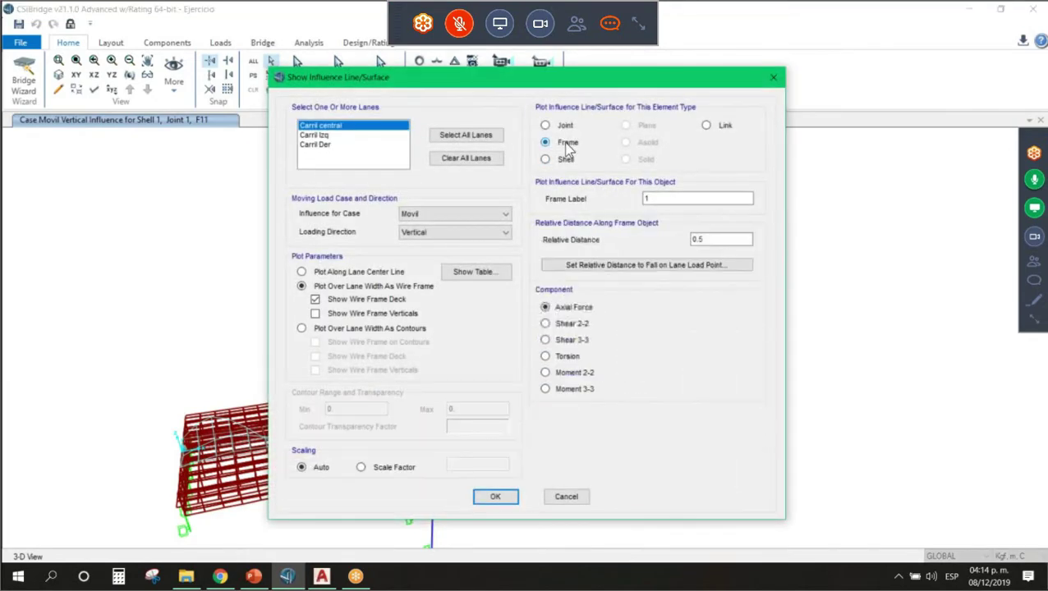
{"action": "left_click", "coordinate": [547, 390]}
{"action": "left_click", "coordinate": [504, 496]}
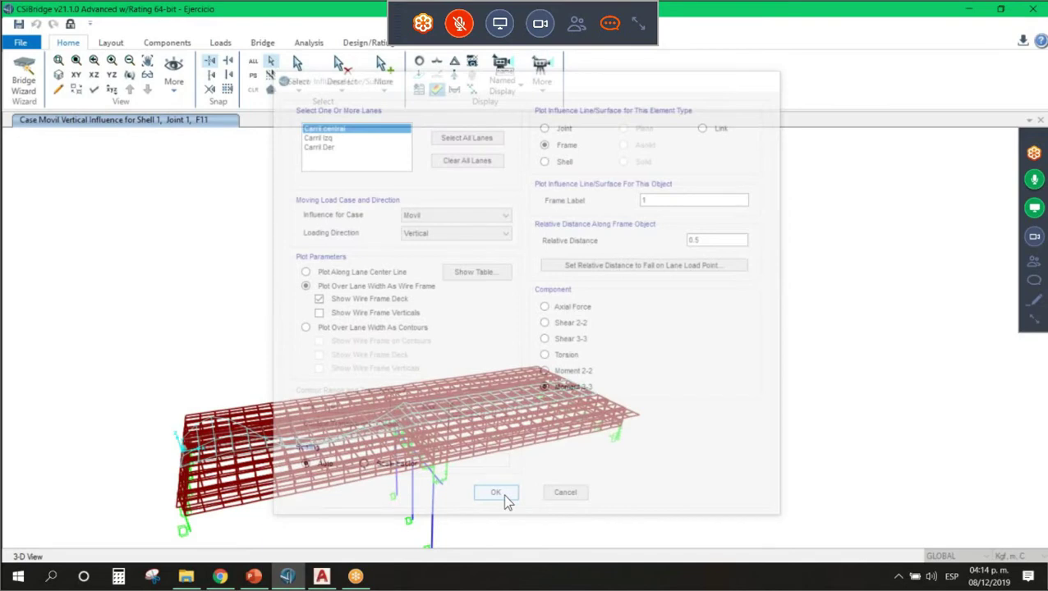
Plot the vertical Movil influence surface on all lanes for shell 1, joint 1, with resultant force component MMax
{"action": "left_click", "coordinate": [449, 92]}
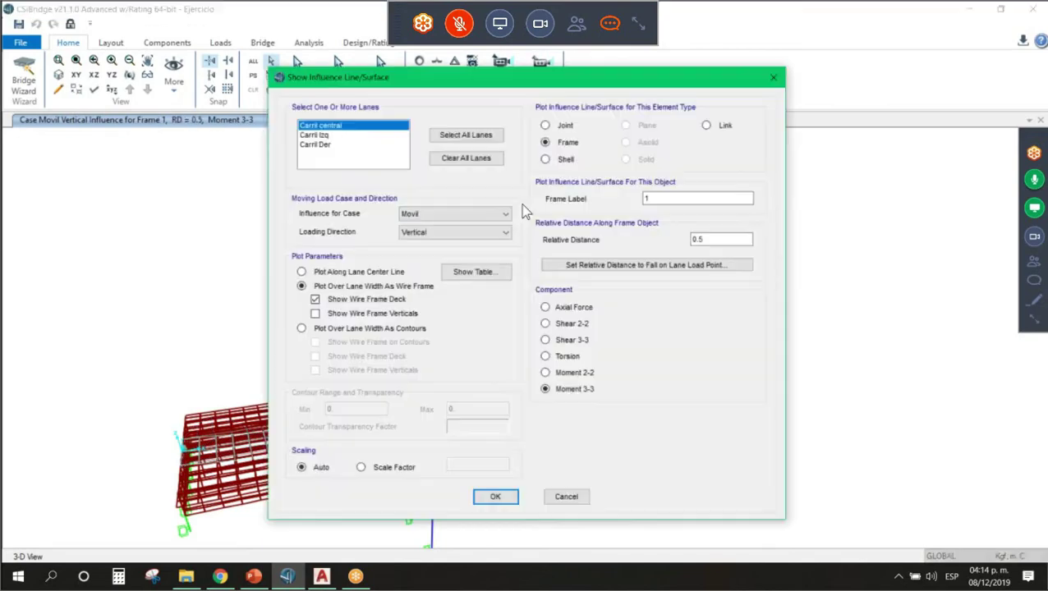
{"action": "left_click", "coordinate": [466, 135]}
{"action": "left_click", "coordinate": [545, 159]}
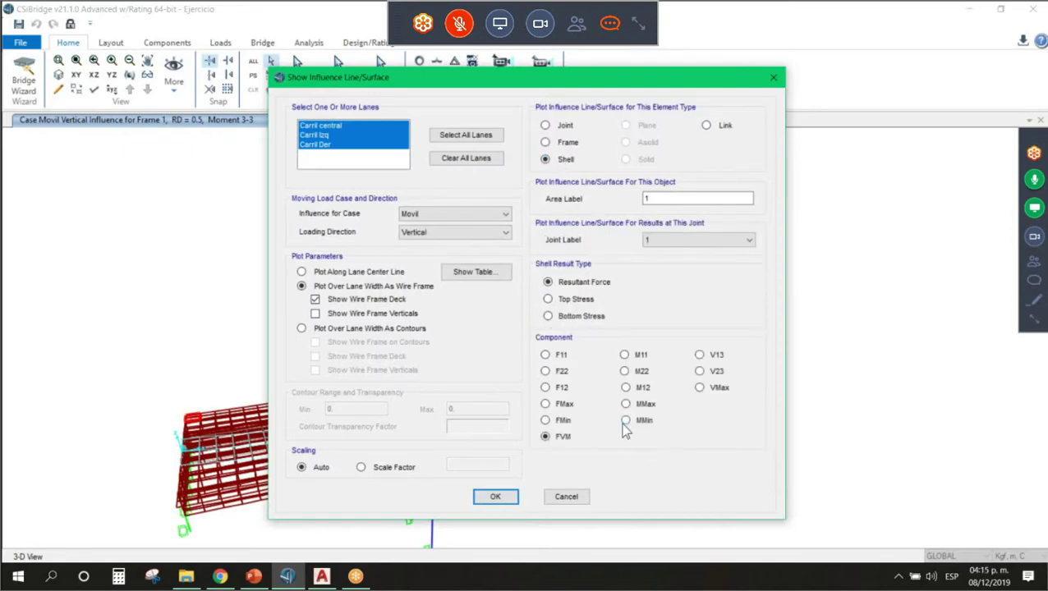
{"action": "left_click", "coordinate": [509, 502]}
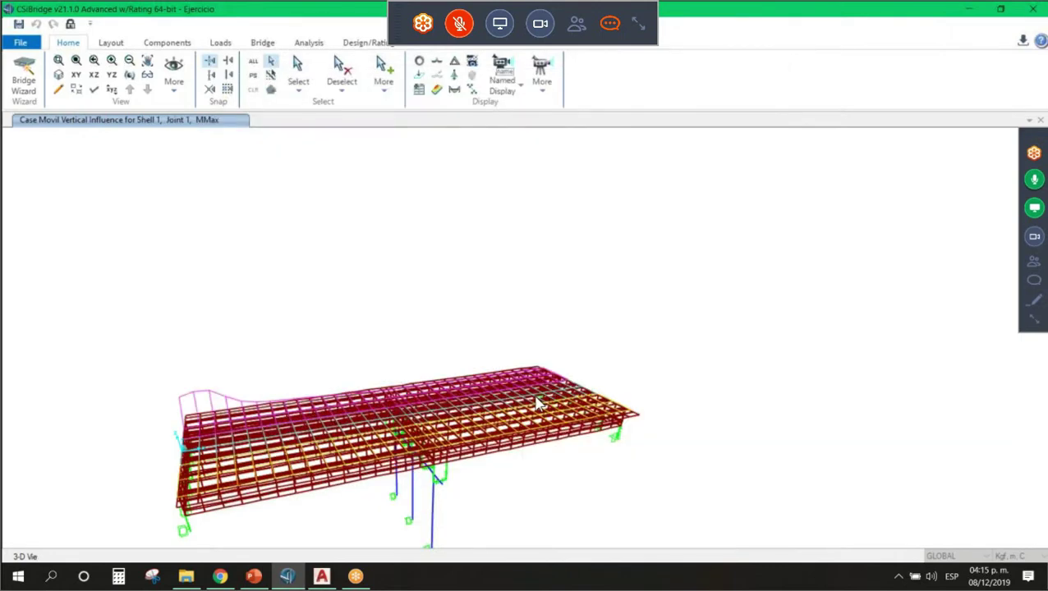
Plot the vertical Movil influence surface for shell 1, joint 1, with top stress component SMax
{"action": "left_click", "coordinate": [435, 89]}
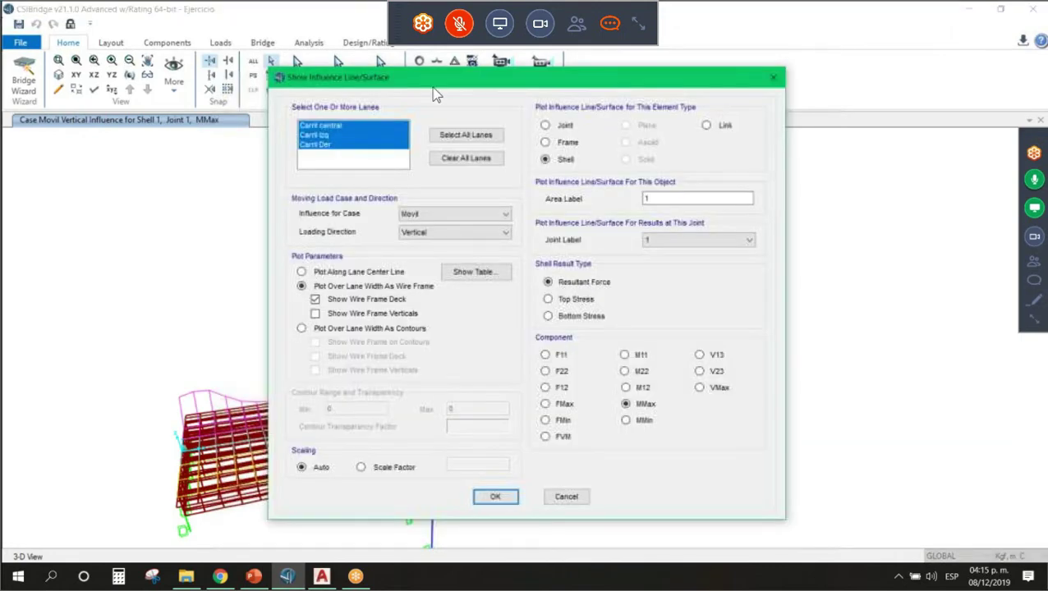
{"action": "left_click", "coordinate": [548, 299]}
{"action": "left_click", "coordinate": [501, 497]}
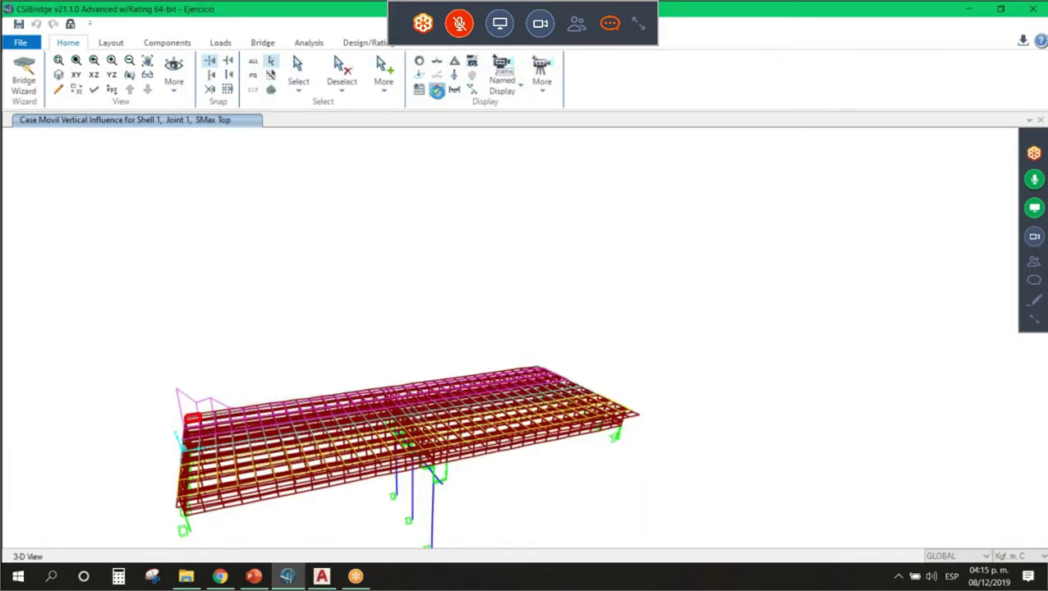
Change the Movil loading direction to Longitudinal, plot the shell 1 SMax top stress influence surface, and examine it along the deck
{"action": "left_click", "coordinate": [436, 91]}
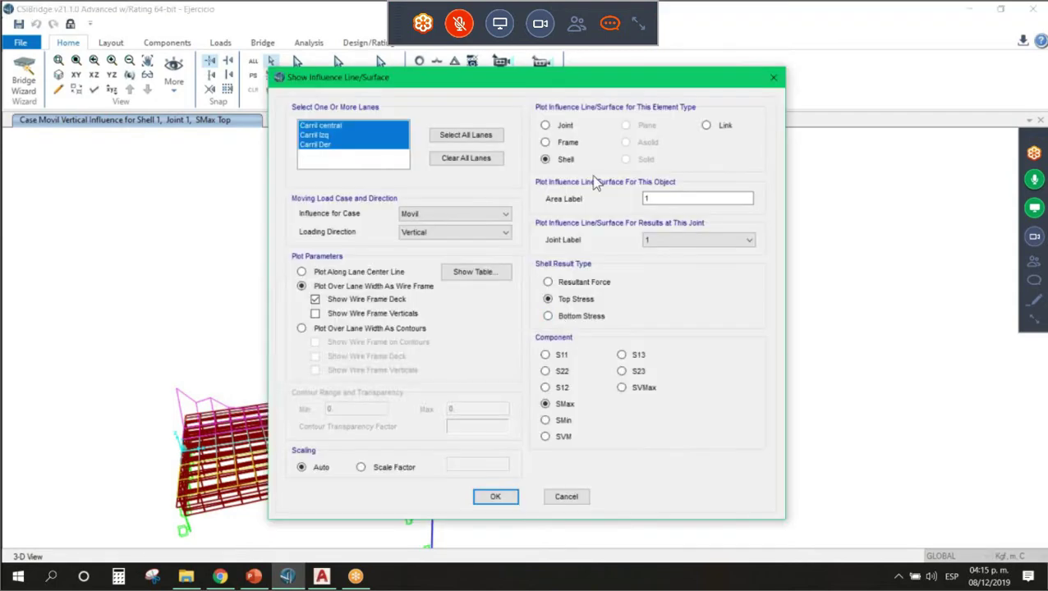
{"action": "left_click", "coordinate": [484, 233]}
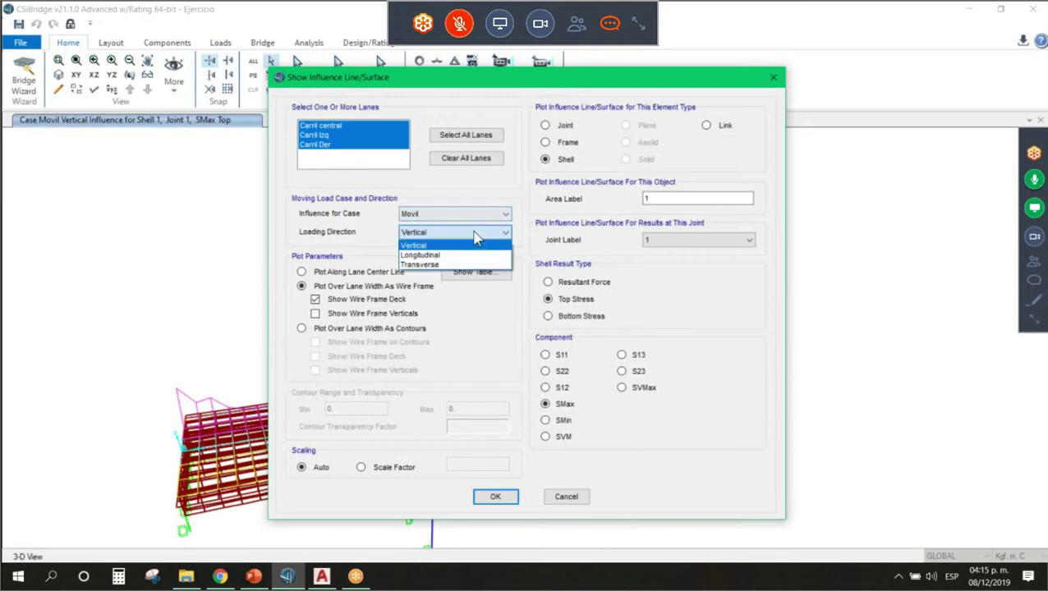
{"action": "left_click", "coordinate": [473, 244]}
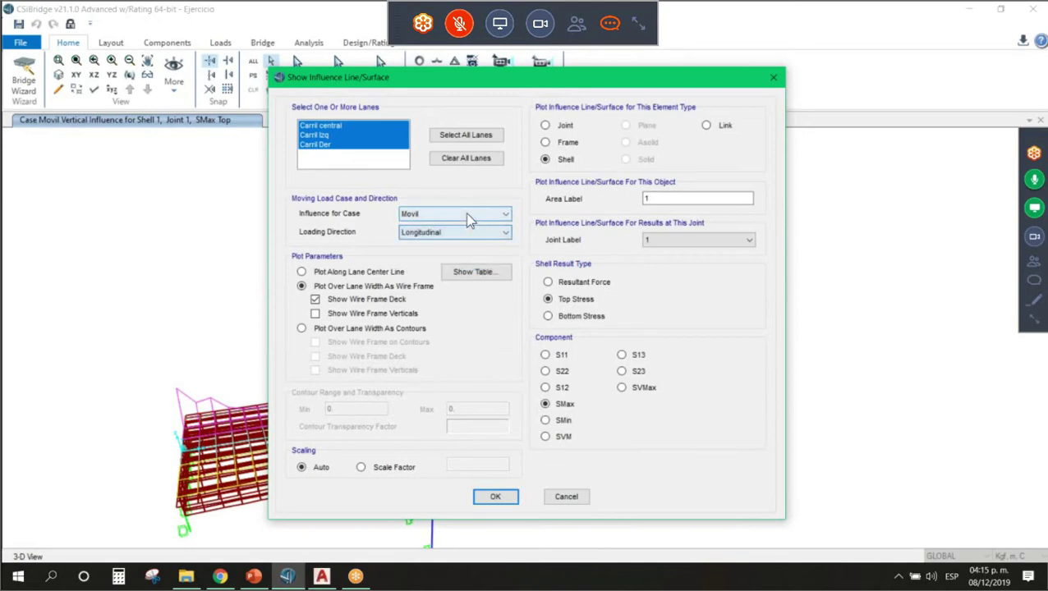
{"action": "left_click", "coordinate": [468, 215]}
{"action": "left_click", "coordinate": [469, 224]}
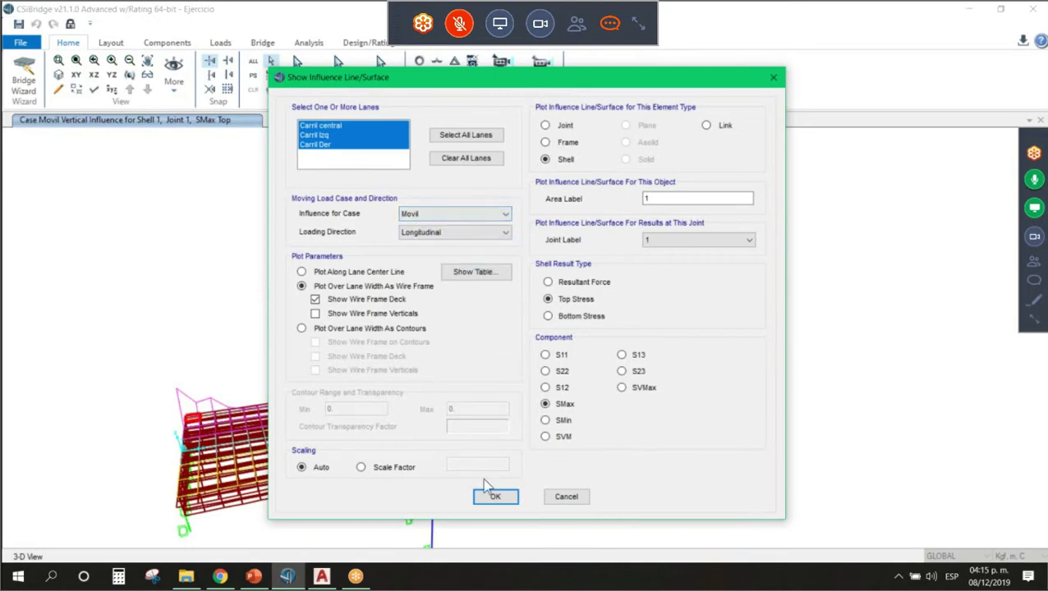
{"action": "left_click", "coordinate": [498, 498]}
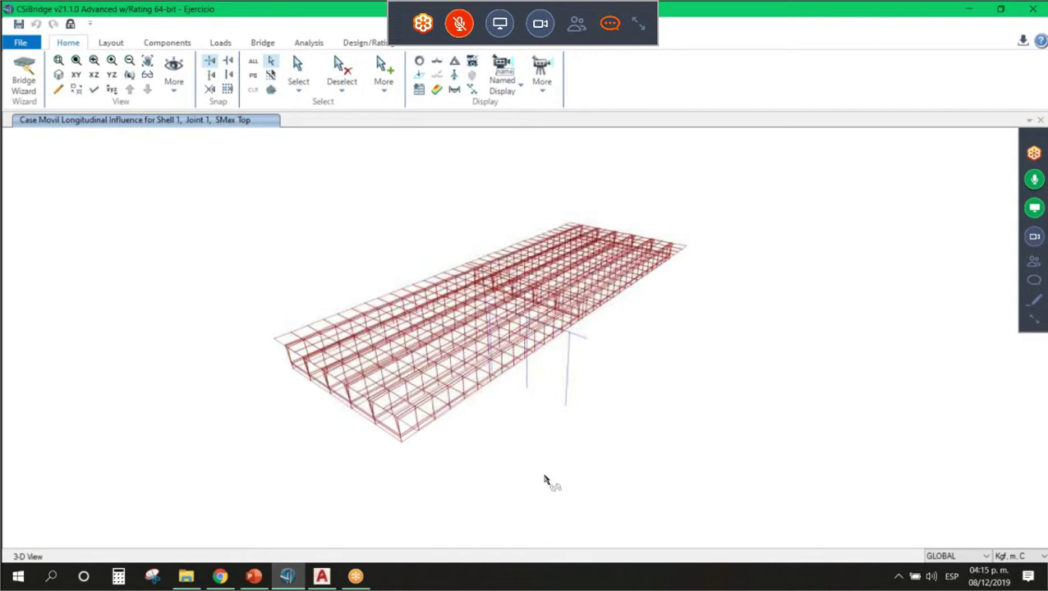
{"action": "left_click_drag", "start_coordinate": [545, 476], "coordinate": [580, 348]}
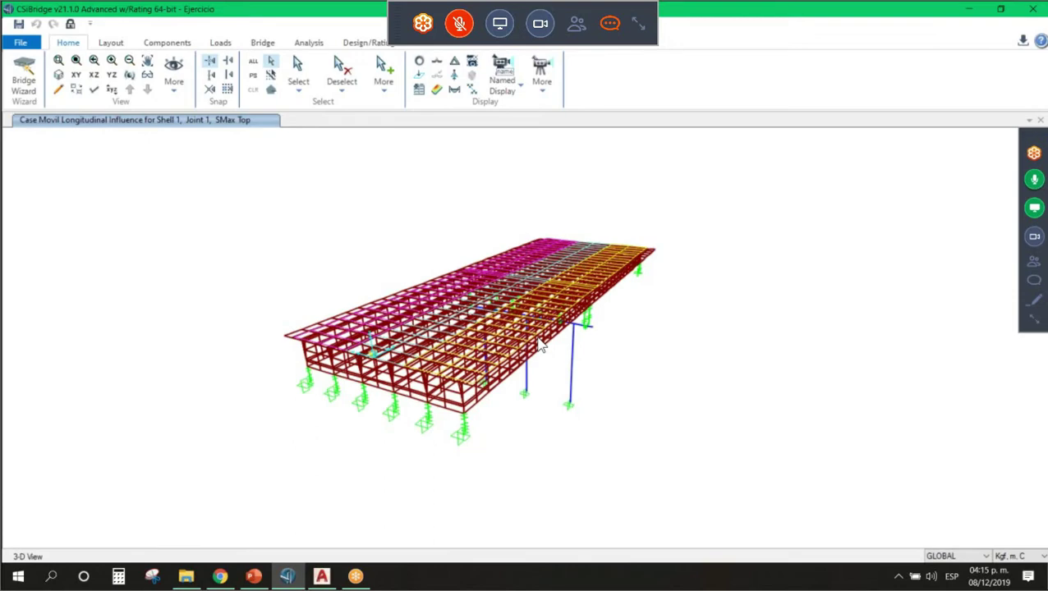
Plot the longitudinal Movil influence surface for shell 1, joint 1, with resultant force component M12 and examine it
{"action": "left_click", "coordinate": [525, 172]}
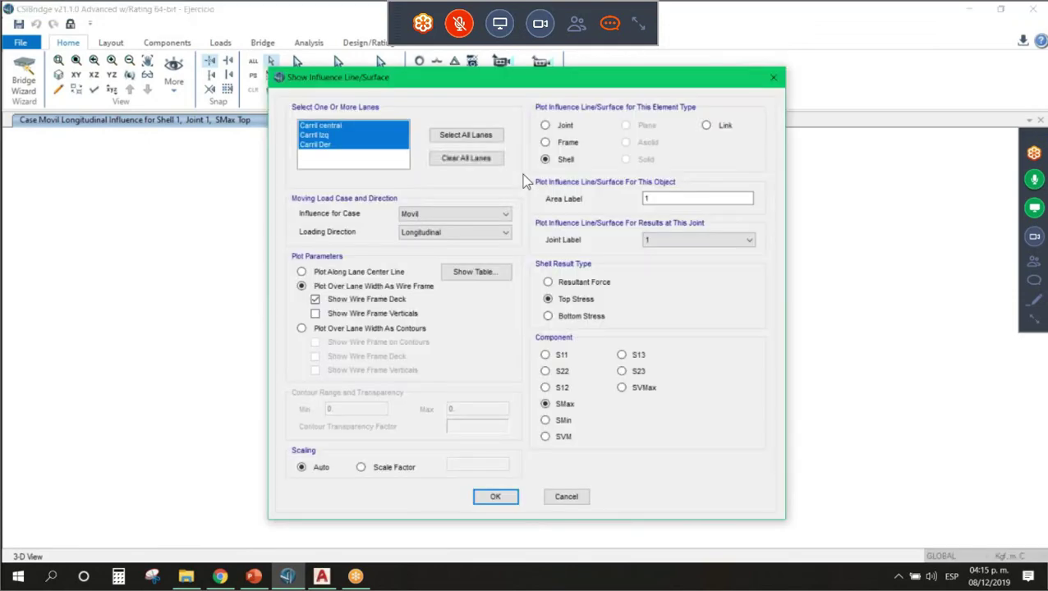
{"action": "left_click", "coordinate": [559, 281]}
{"action": "left_click", "coordinate": [636, 388]}
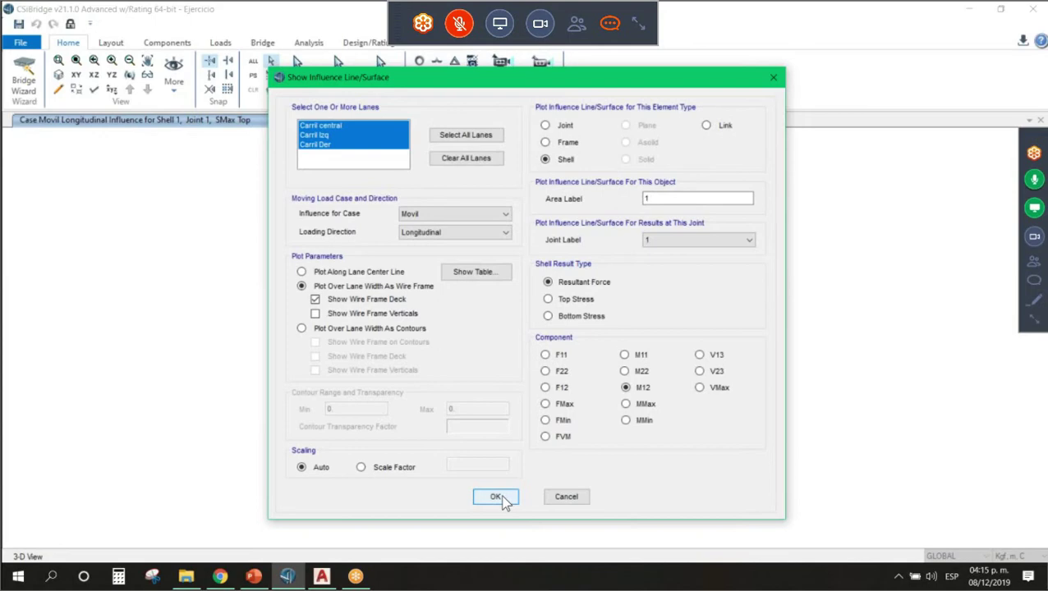
{"action": "left_click", "coordinate": [497, 498]}
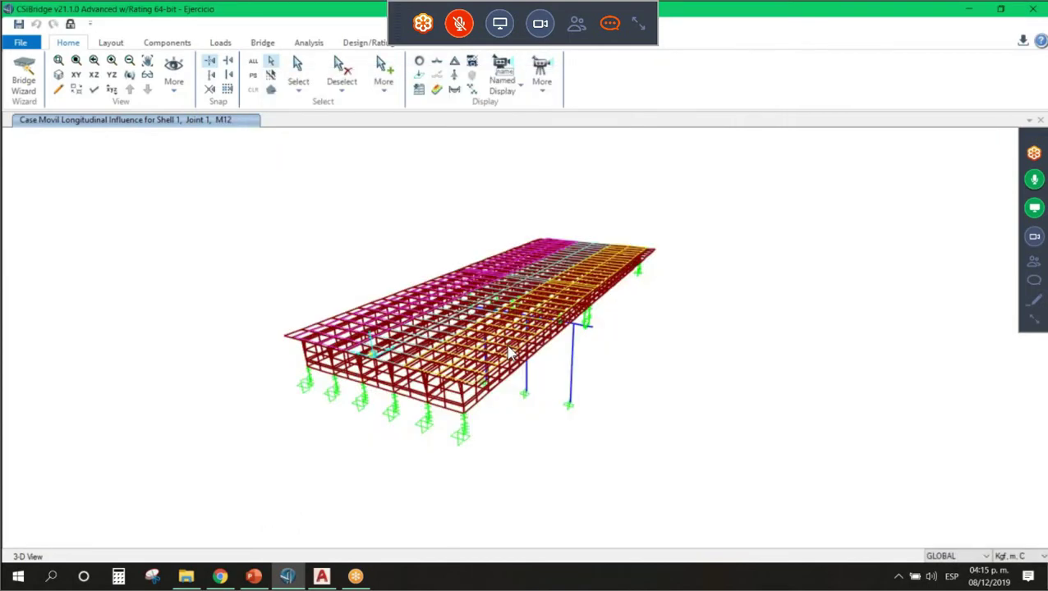
{"action": "middle_click_drag", "start_coordinate": [510, 353], "coordinate": [562, 404], "text": "shift"}
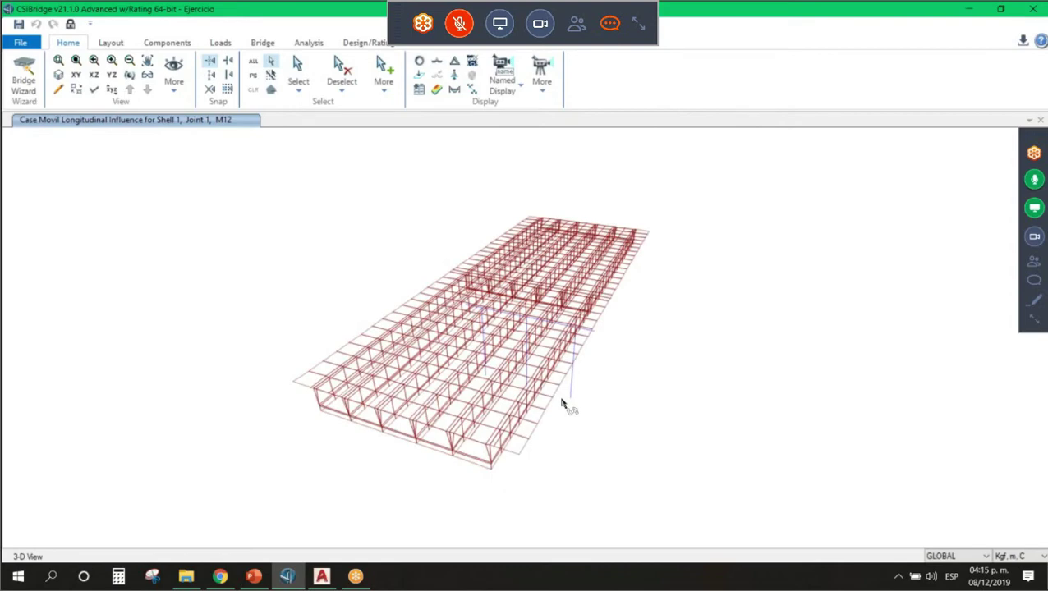
{"action": "middle_click_drag", "start_coordinate": [562, 403], "coordinate": [610, 411], "text": "shift"}
Display the shell resultant force contours of component MMax for load case DEAD and examine them on the deck
{"action": "left_click", "coordinate": [473, 64]}
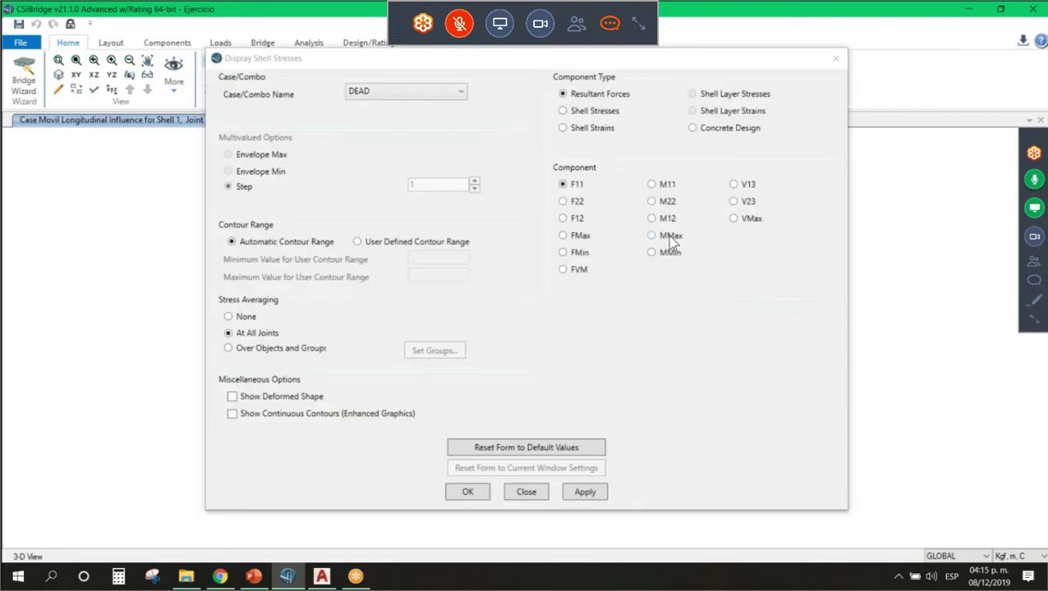
{"action": "left_click", "coordinate": [669, 236]}
{"action": "left_click", "coordinate": [469, 494]}
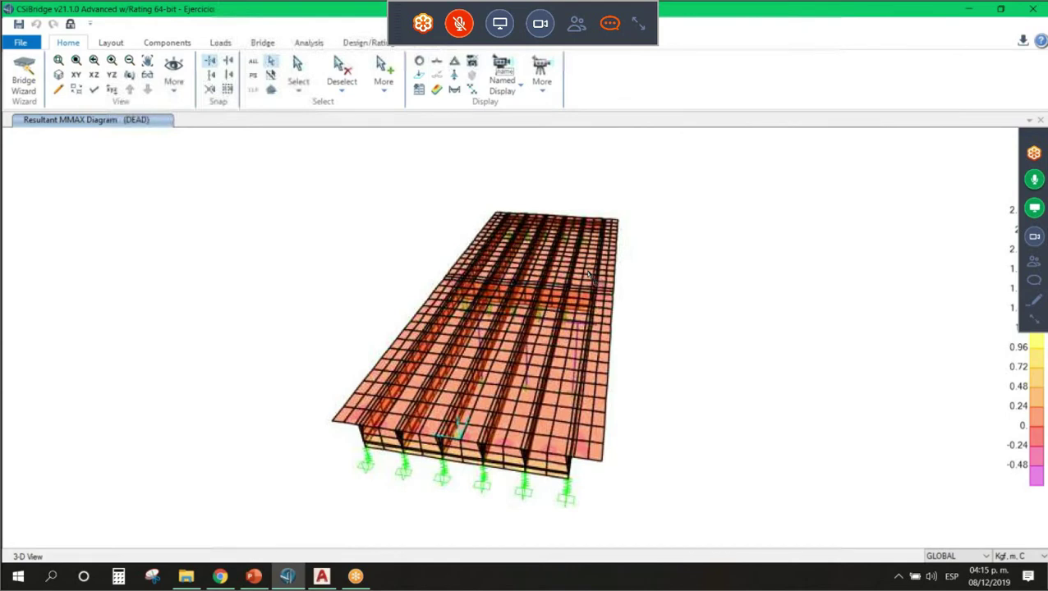
{"action": "left_click_drag", "start_coordinate": [682, 383], "coordinate": [621, 212]}
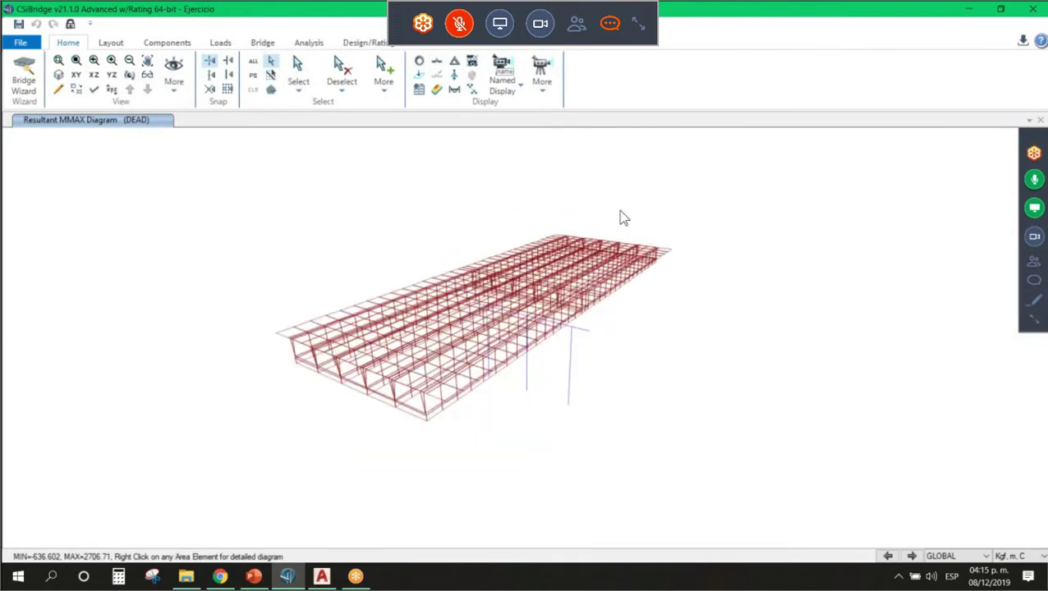
Display the shell resultant MMax contours for the Envolvente combination with Envelope Max and examine them on the deck
{"action": "left_click", "coordinate": [471, 63]}
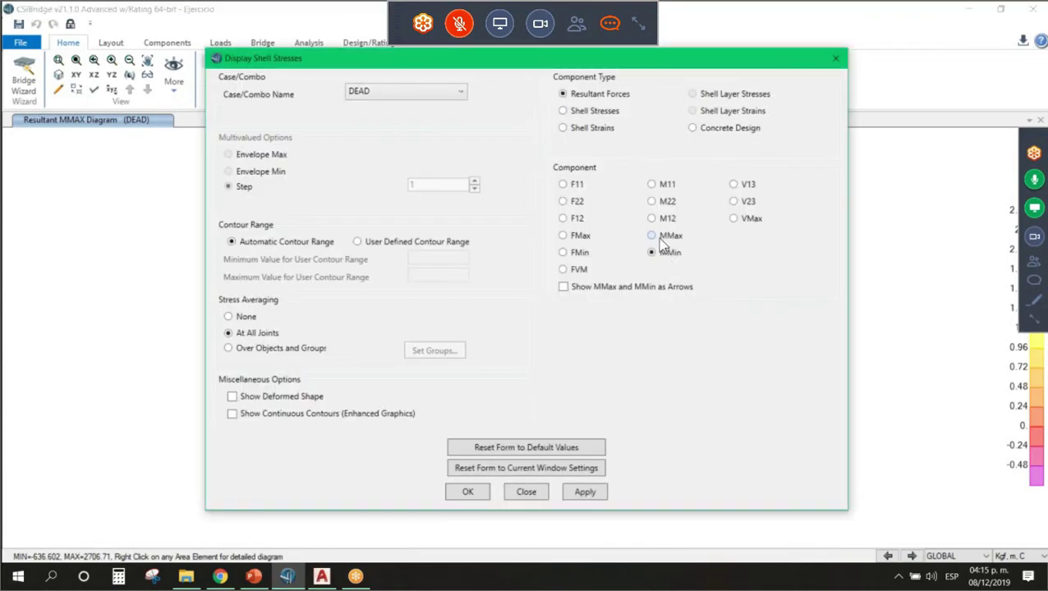
{"action": "left_click", "coordinate": [580, 235]}
{"action": "left_click", "coordinate": [662, 235]}
{"action": "left_click", "coordinate": [447, 92]}
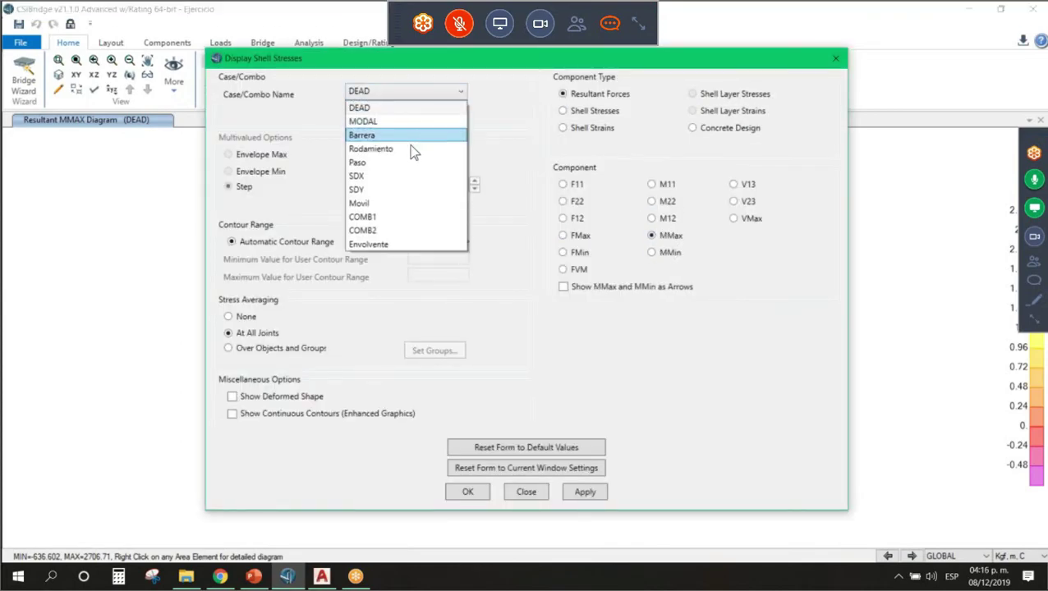
{"action": "left_click", "coordinate": [392, 244]}
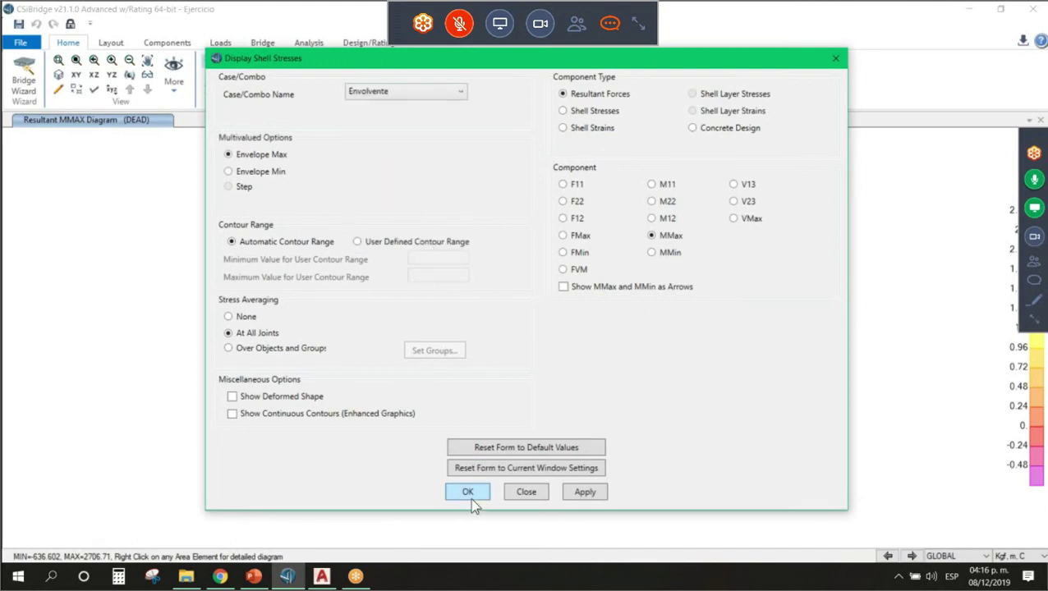
{"action": "left_click", "coordinate": [474, 497]}
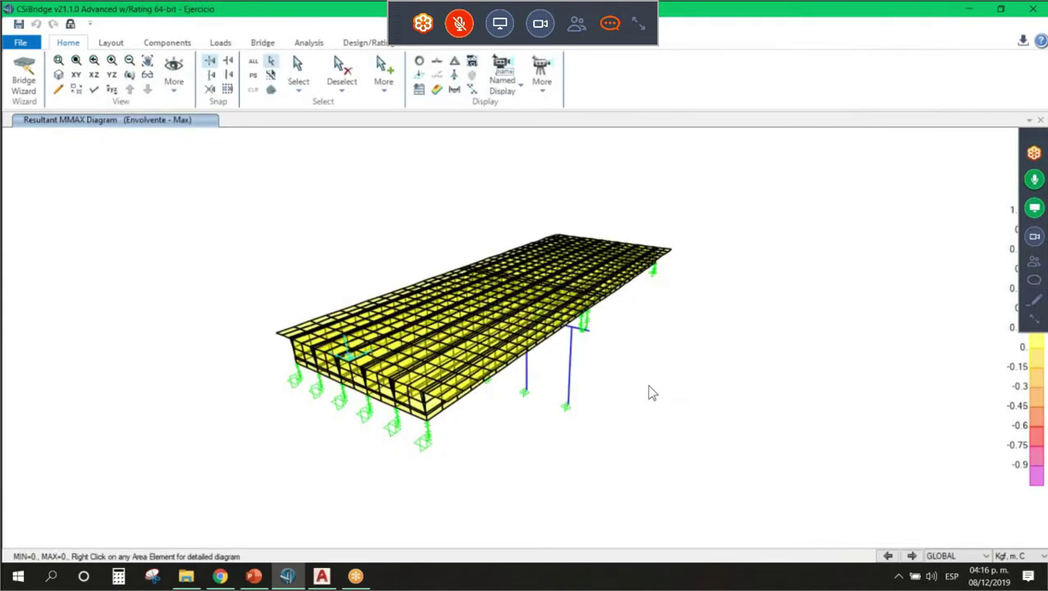
{"action": "middle_click_drag", "start_coordinate": [648, 387], "coordinate": [618, 339], "text": "shift"}
Plot the longitudinal Movil influence surface on lane Carril central for shell 1, joint 1, component MMax
{"action": "left_click", "coordinate": [438, 91]}
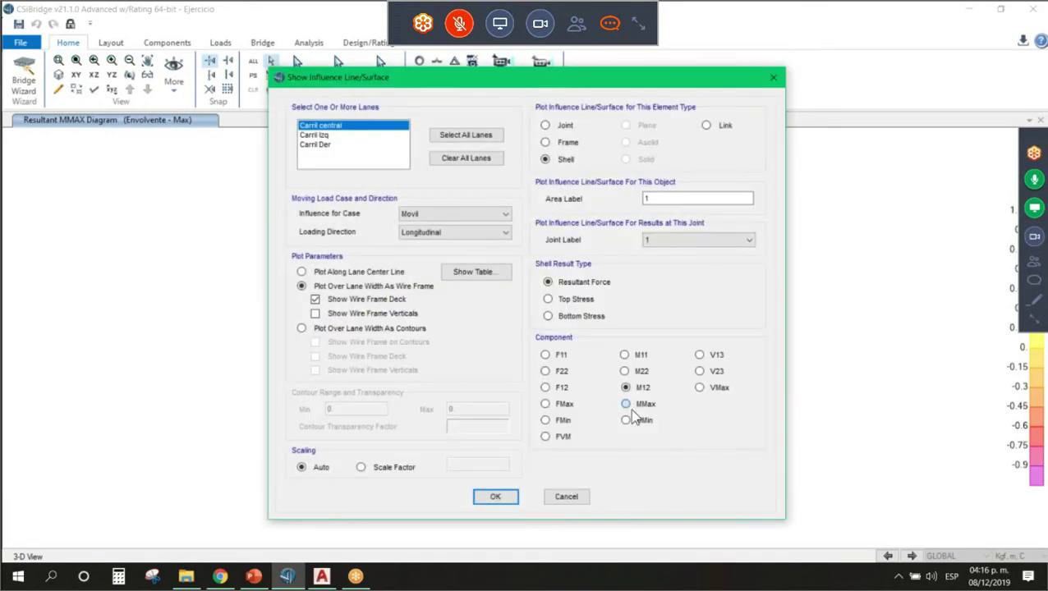
{"action": "left_click", "coordinate": [632, 410]}
{"action": "key", "text": "Return"}
Display the shell resultant force contours of component V23 for Envolvente with Envelope Max
{"action": "left_click", "coordinate": [456, 63]}
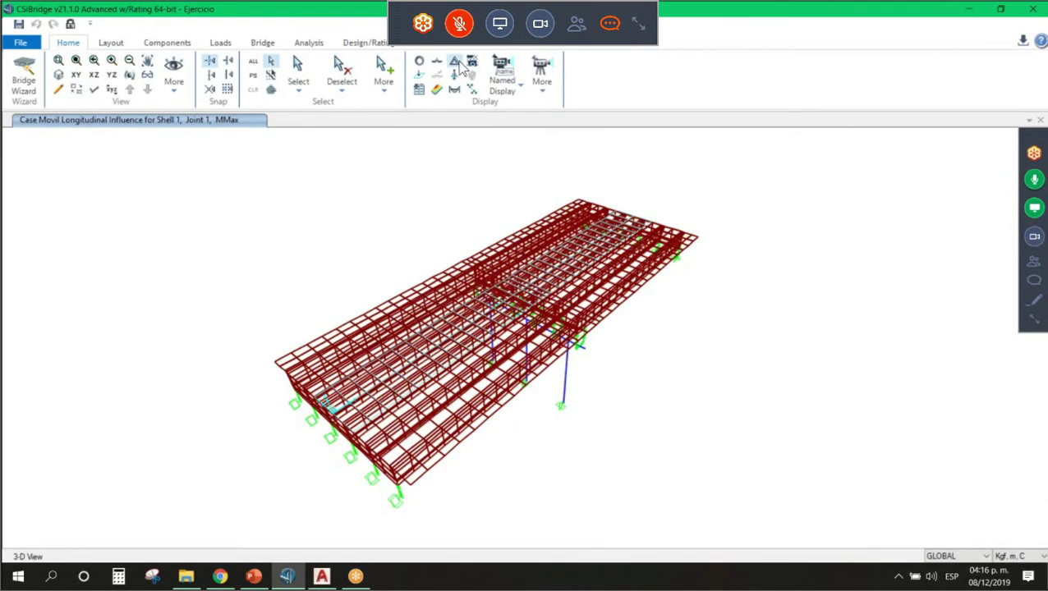
{"action": "left_click", "coordinate": [470, 63]}
{"action": "left_click", "coordinate": [541, 525]}
{"action": "left_click", "coordinate": [473, 63]}
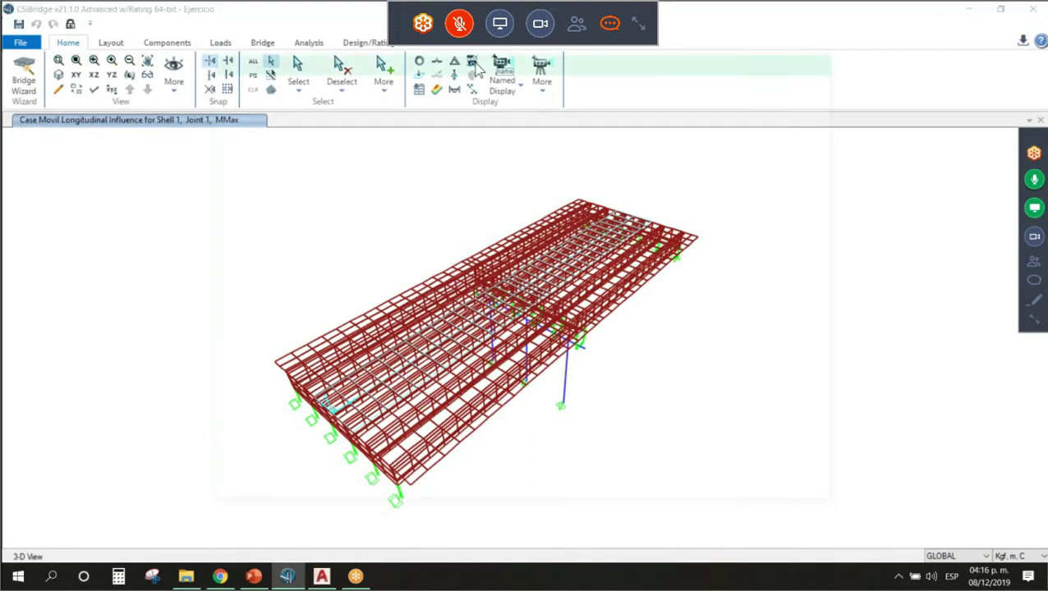
{"action": "left_click", "coordinate": [481, 487]}
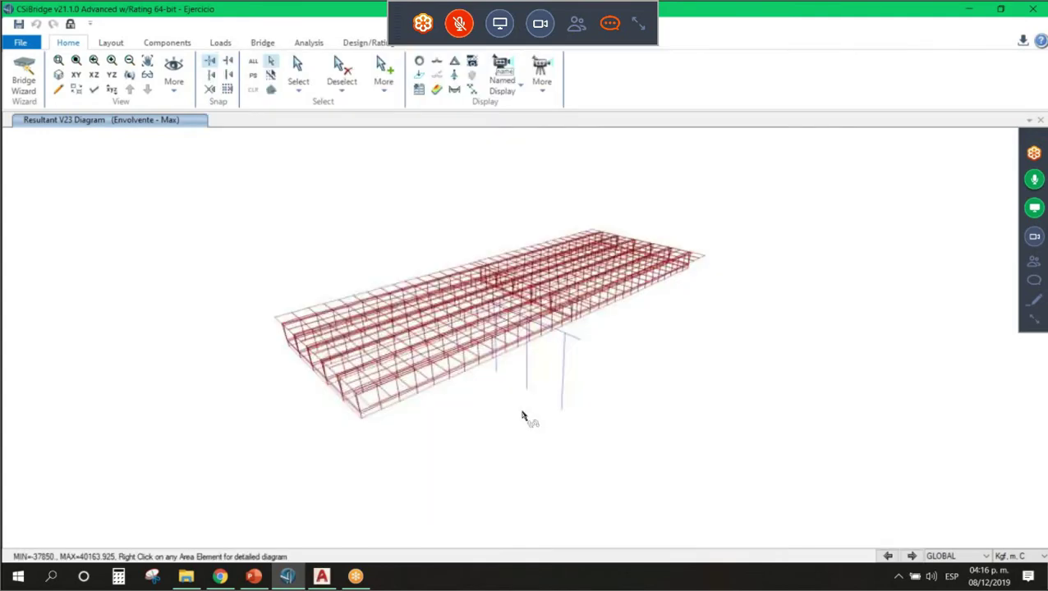
Display the visible-face shell stress contours of component SMax for Envolvente with Envelope Max
{"action": "left_click", "coordinate": [472, 63]}
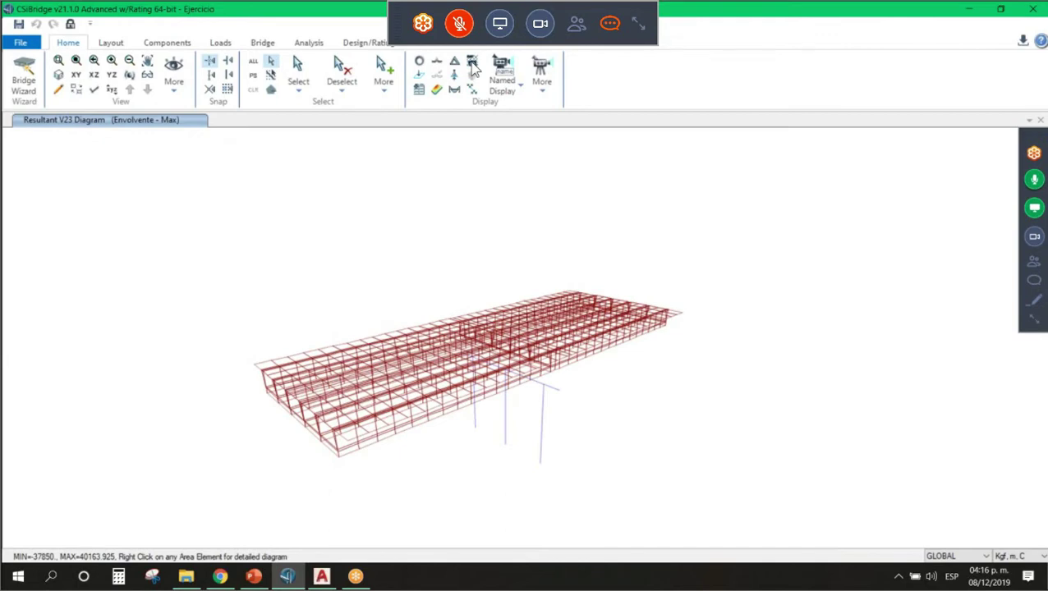
{"action": "left_click", "coordinate": [473, 69]}
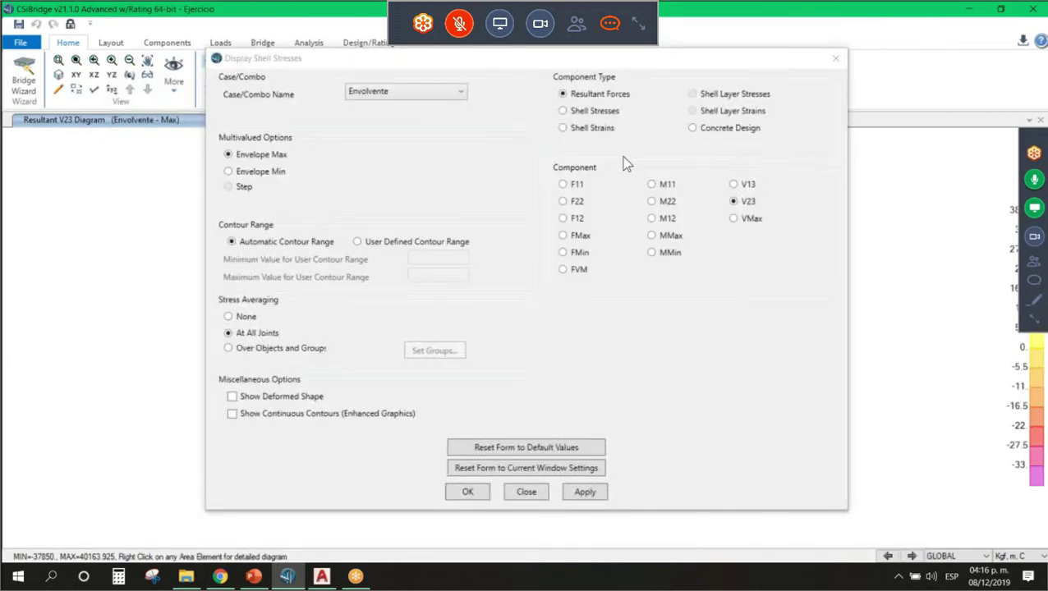
{"action": "left_click", "coordinate": [609, 112]}
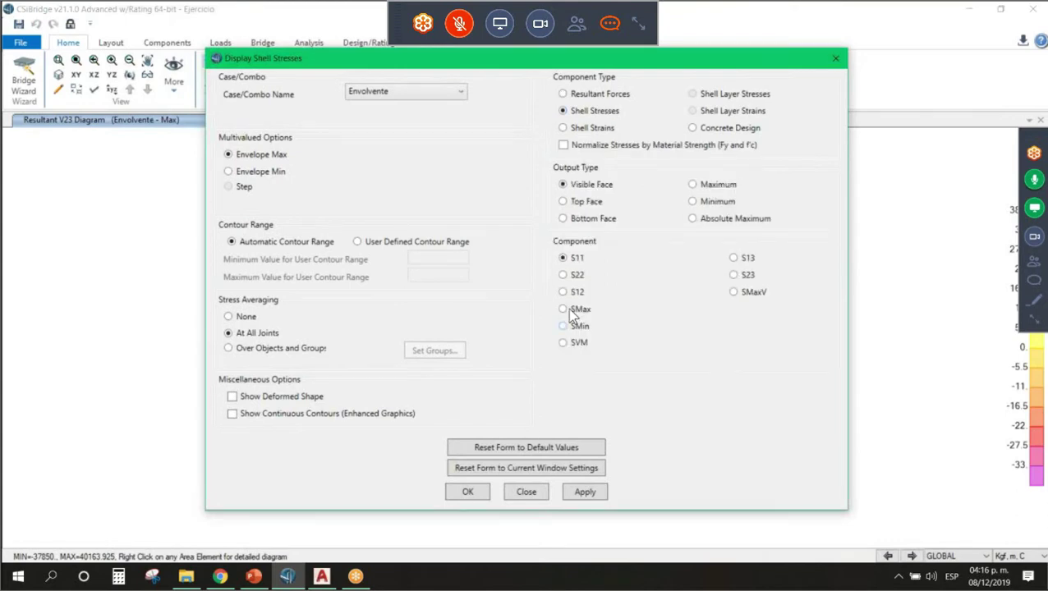
{"action": "left_click", "coordinate": [568, 309]}
{"action": "left_click", "coordinate": [569, 491]}
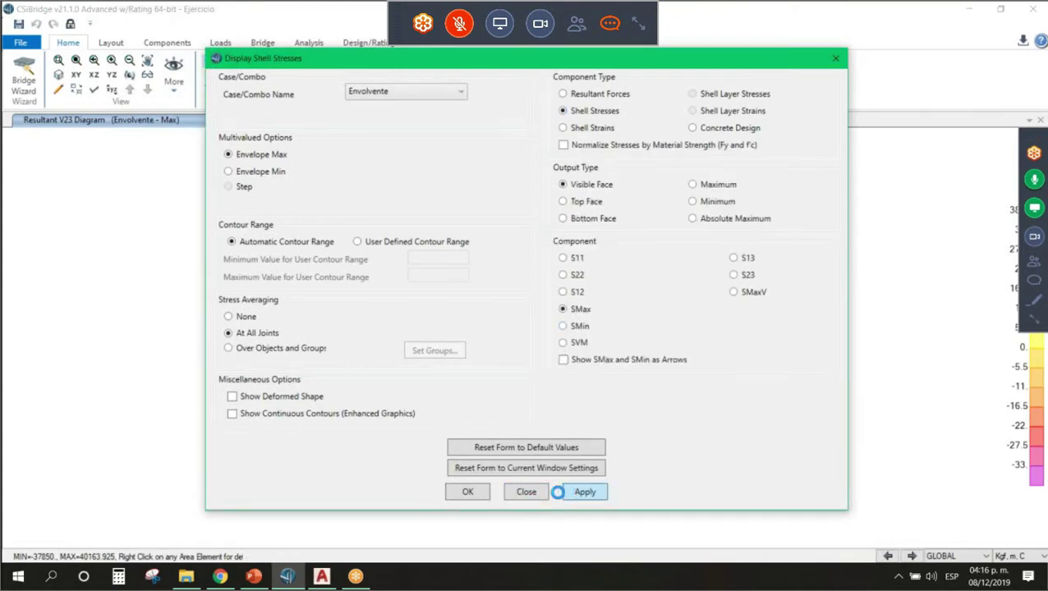
{"action": "left_click", "coordinate": [509, 491]}
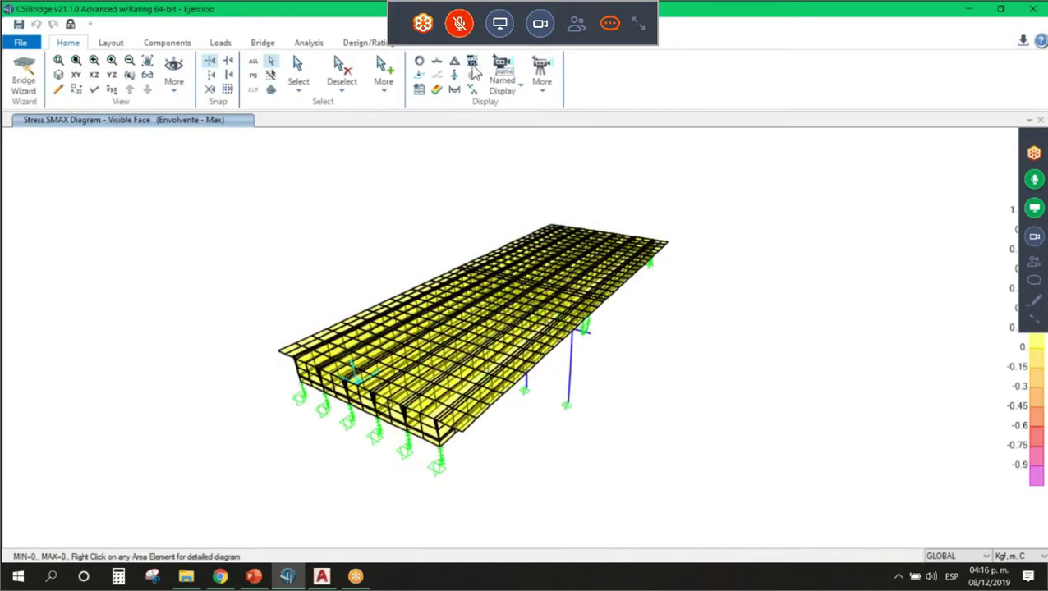
Plot the longitudinal Movil influence surface on all lanes for frame 1 at relative distance 0.5, component Shear 3-3
{"action": "scroll", "coordinate": [621, 368], "scroll_direction": "up", "scroll_amount": 3}
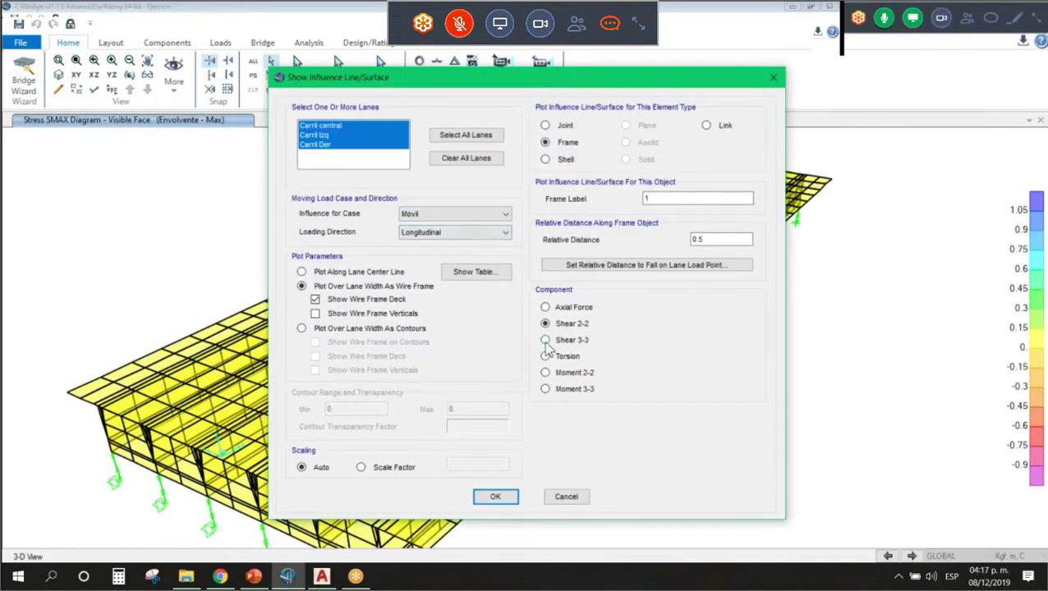
{"action": "left_click", "coordinate": [545, 339]}
{"action": "left_click", "coordinate": [496, 497]}
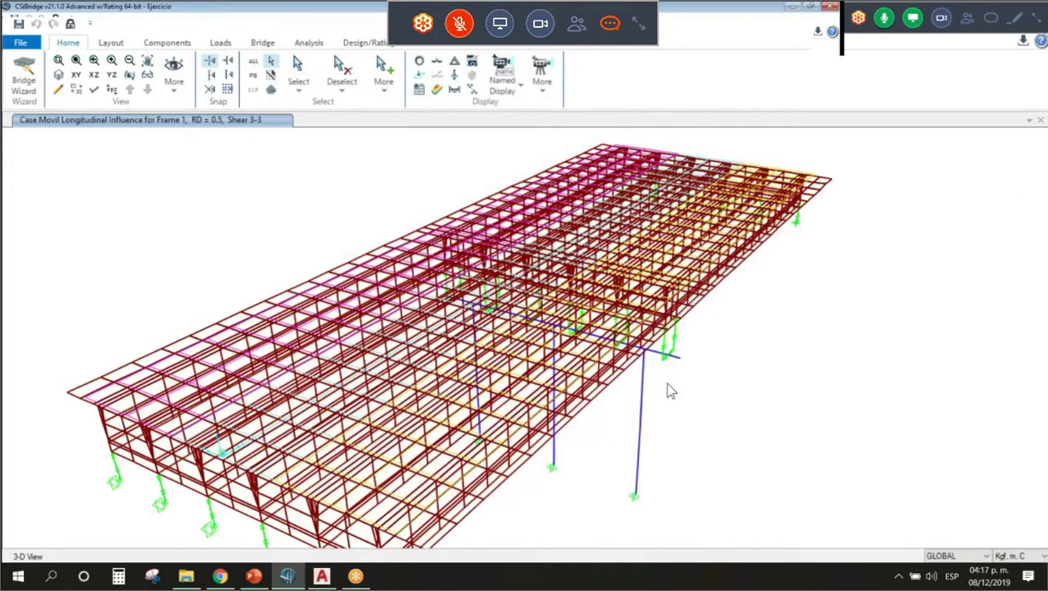
Display the shell stress contours of component SMax with output type Maximum for Envolvente with Envelope Max
{"action": "key", "text": "F9"}
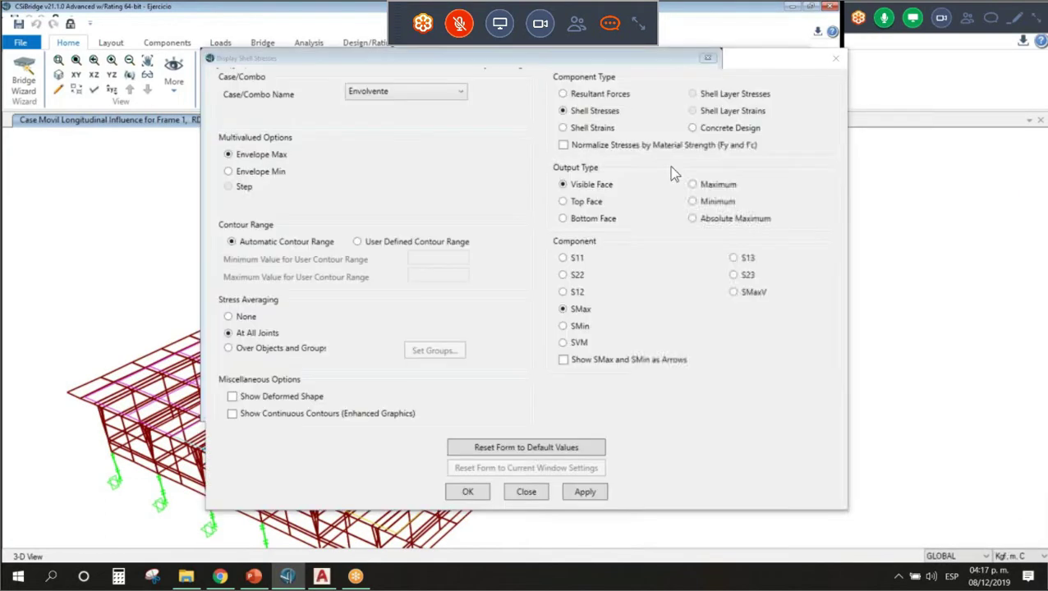
{"action": "left_click", "coordinate": [575, 201]}
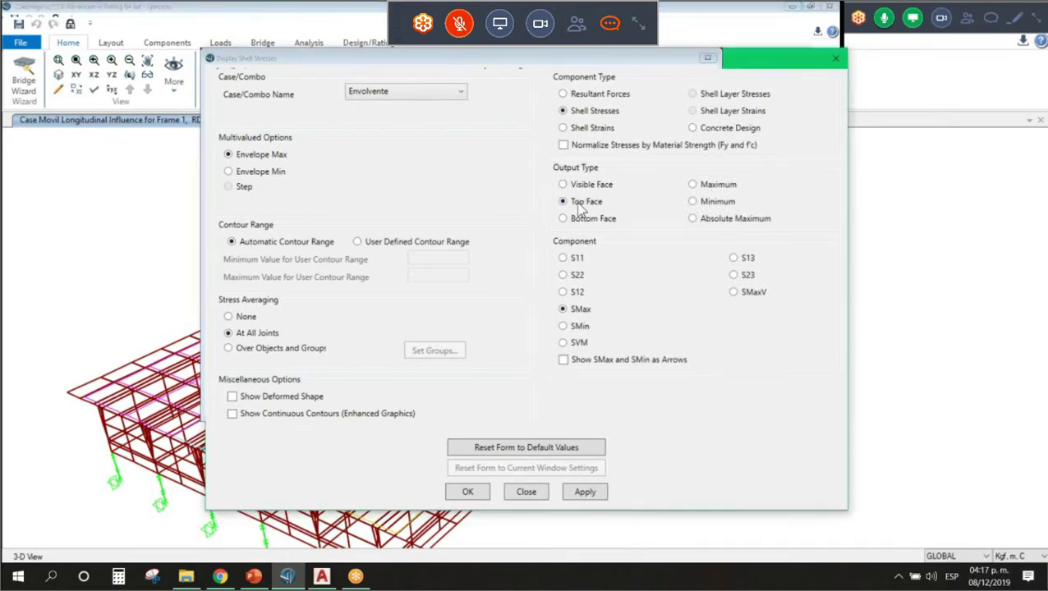
{"action": "left_click", "coordinate": [694, 184]}
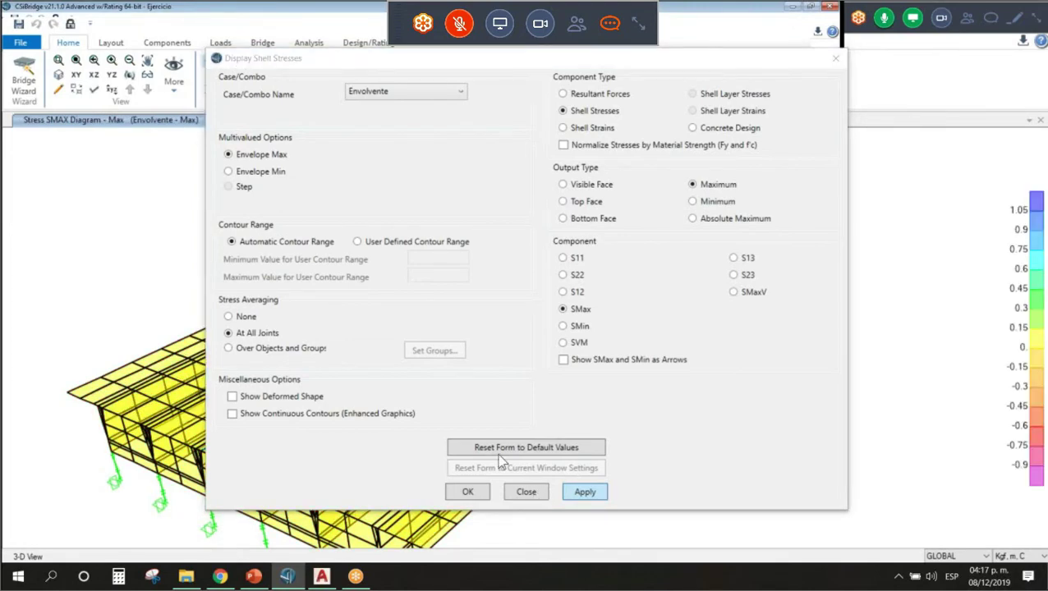
{"action": "key", "text": "Escape"}
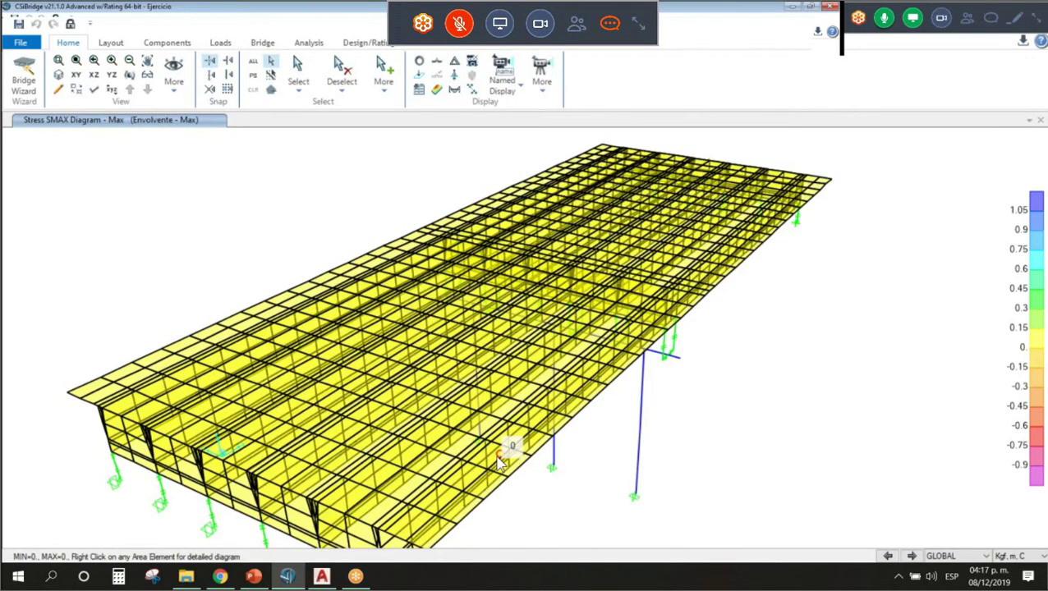
{"action": "middle_click_drag", "start_coordinate": [500, 463], "coordinate": [661, 493], "text": "shift"}
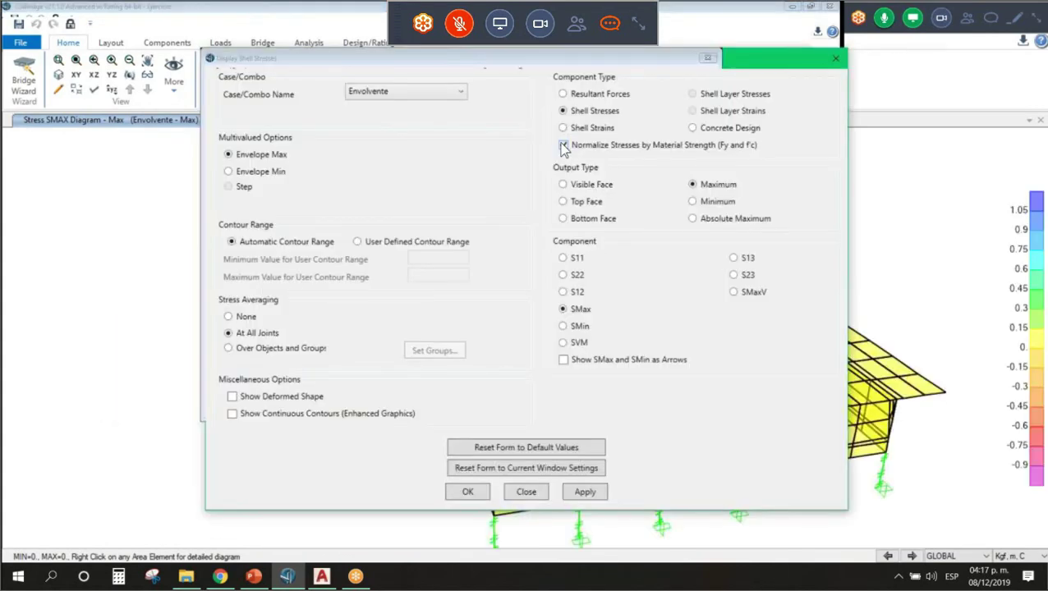
Display the shell stress contours of component SMax with output type Maximum for Envolvente with Envelope Min
{"action": "left_click", "coordinate": [563, 146]}
{"action": "left_click", "coordinate": [228, 171]}
{"action": "left_click", "coordinate": [571, 494]}
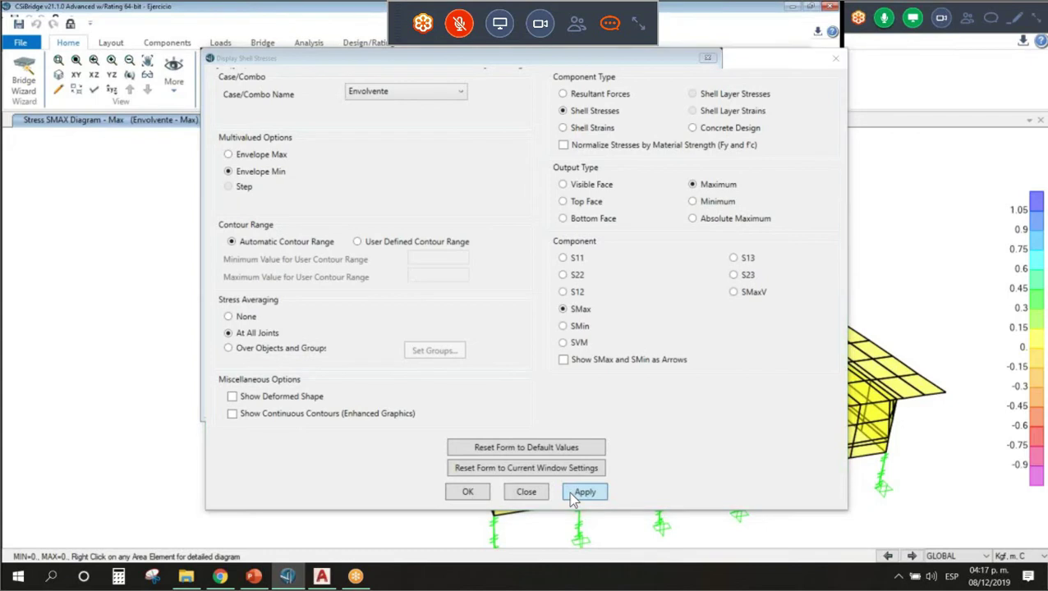
{"action": "left_click", "coordinate": [573, 497]}
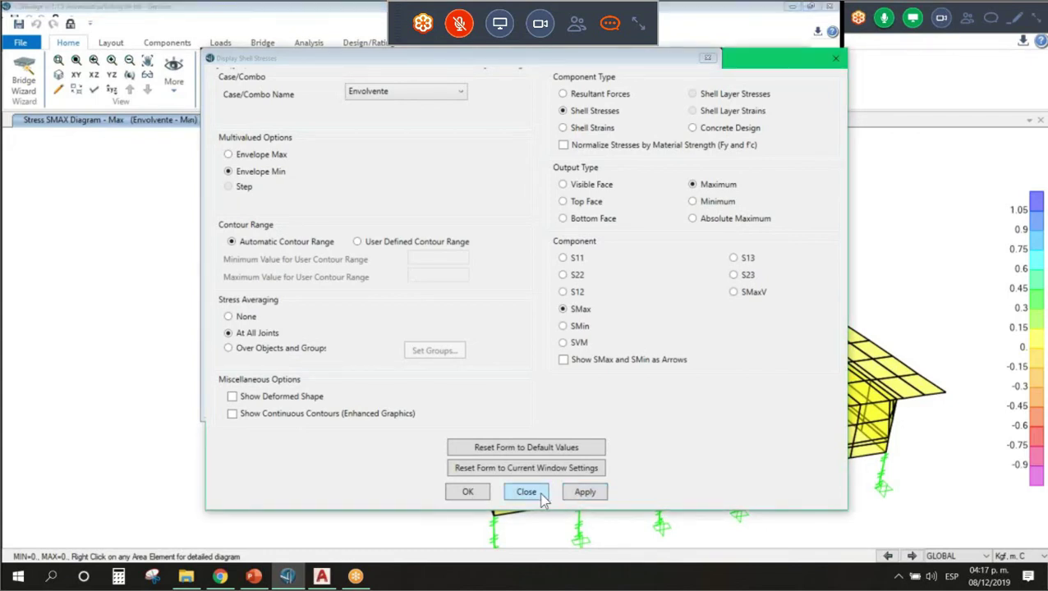
{"action": "left_click", "coordinate": [526, 493]}
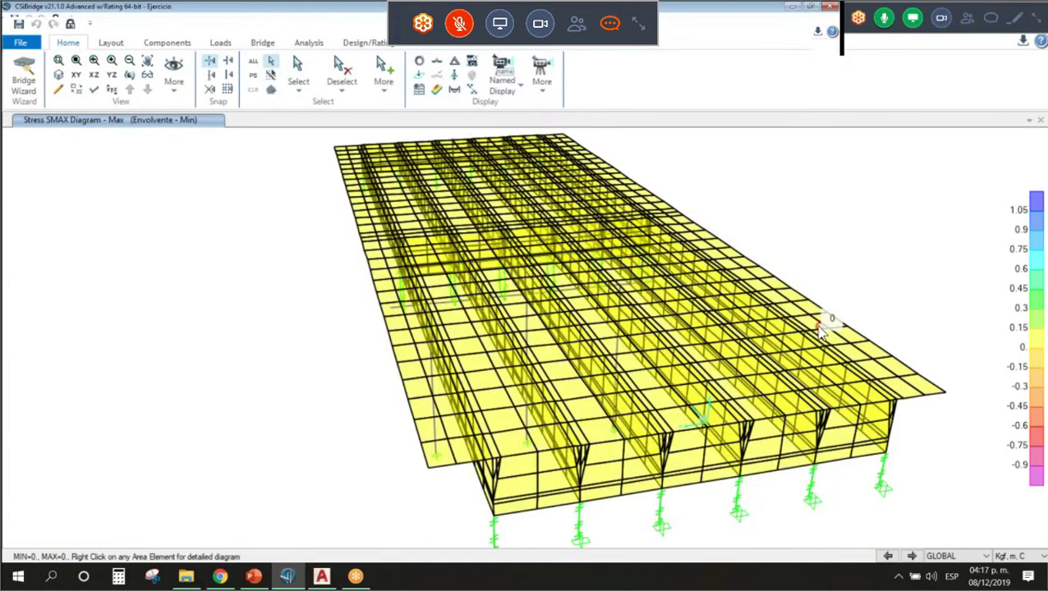
{"action": "middle_click_drag", "start_coordinate": [821, 332], "coordinate": [779, 305], "text": "shift"}
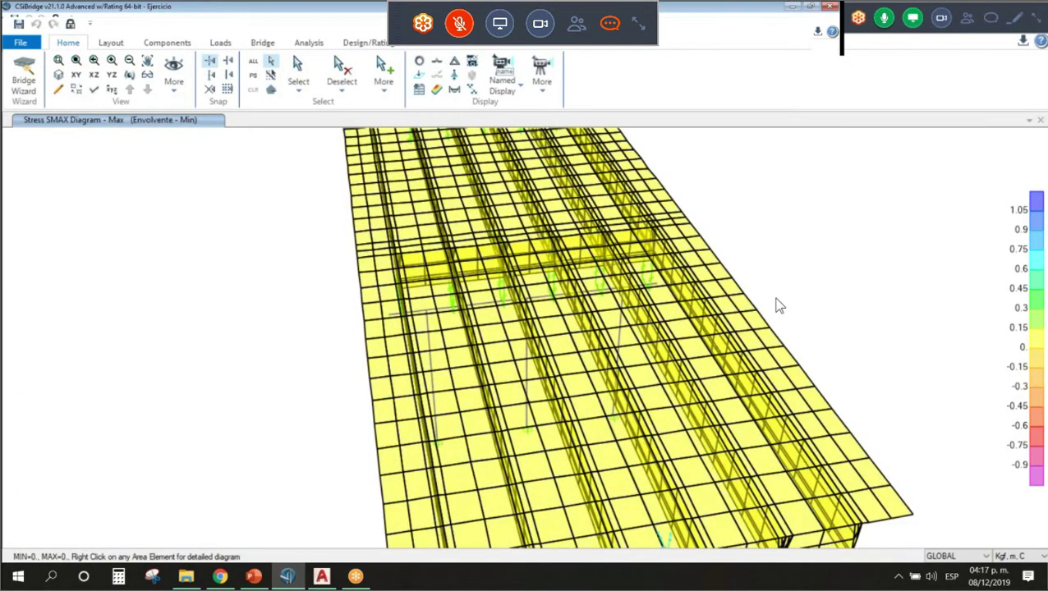
Display the visible-face shell stress contours of component SMax for the Movil case with Envelope Max
{"action": "left_click", "coordinate": [472, 63]}
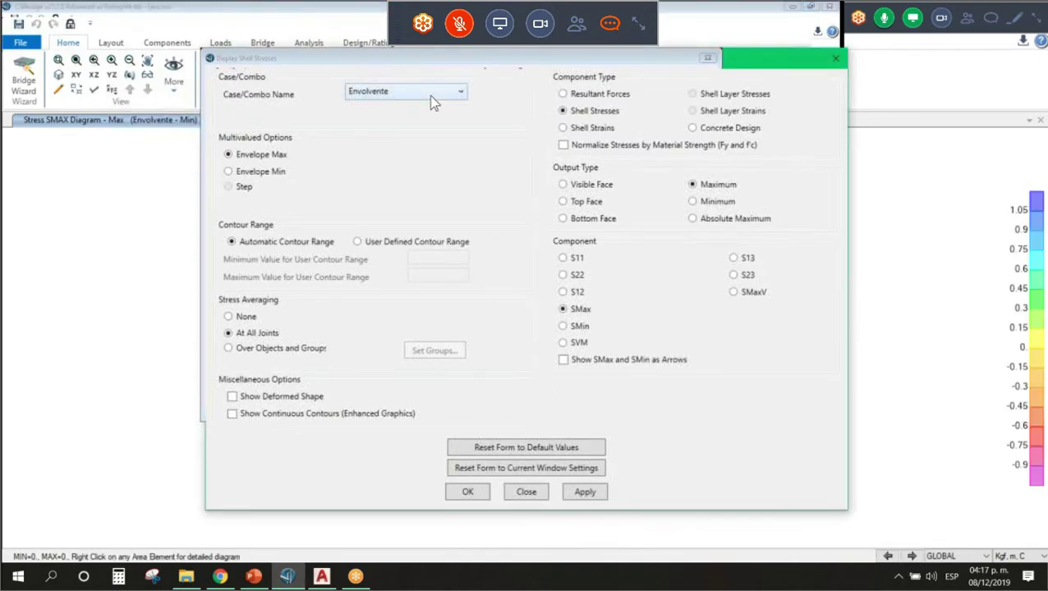
{"action": "left_click", "coordinate": [430, 100]}
{"action": "left_click", "coordinate": [389, 207]}
{"action": "left_click", "coordinate": [590, 188]}
{"action": "left_click", "coordinate": [585, 492]}
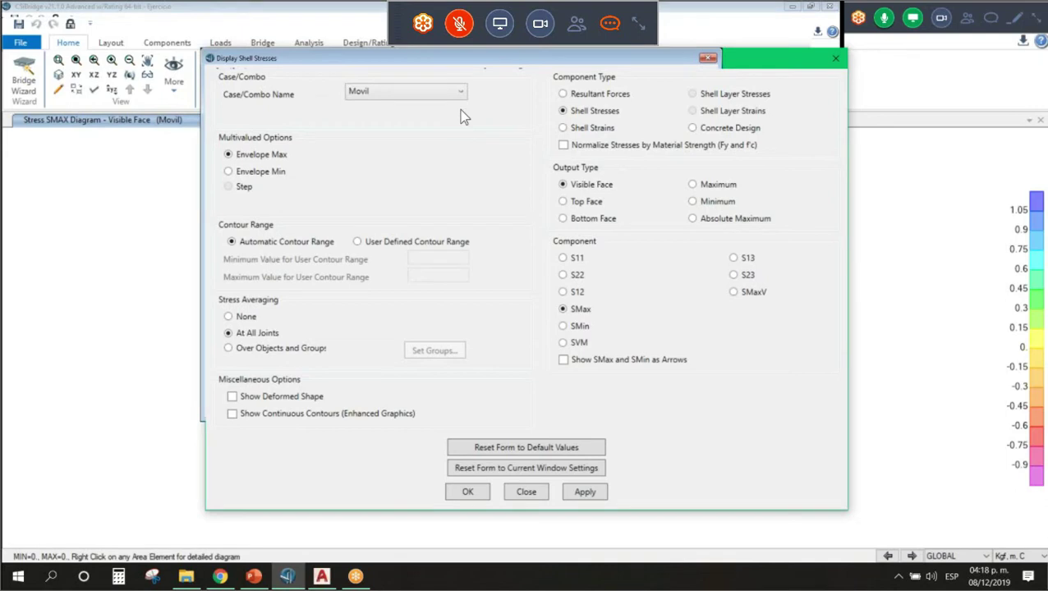
Display the shell stress contours of component SMin with output type Maximum for the Movil case
{"action": "left_click_drag", "start_coordinate": [465, 117], "coordinate": [365, 127]}
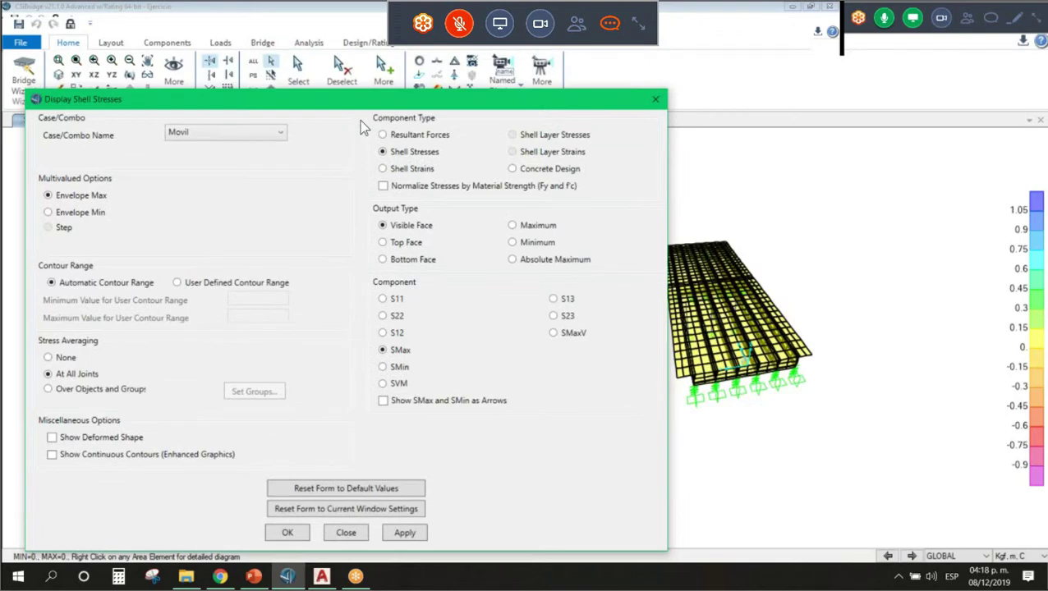
{"action": "left_click", "coordinate": [312, 530]}
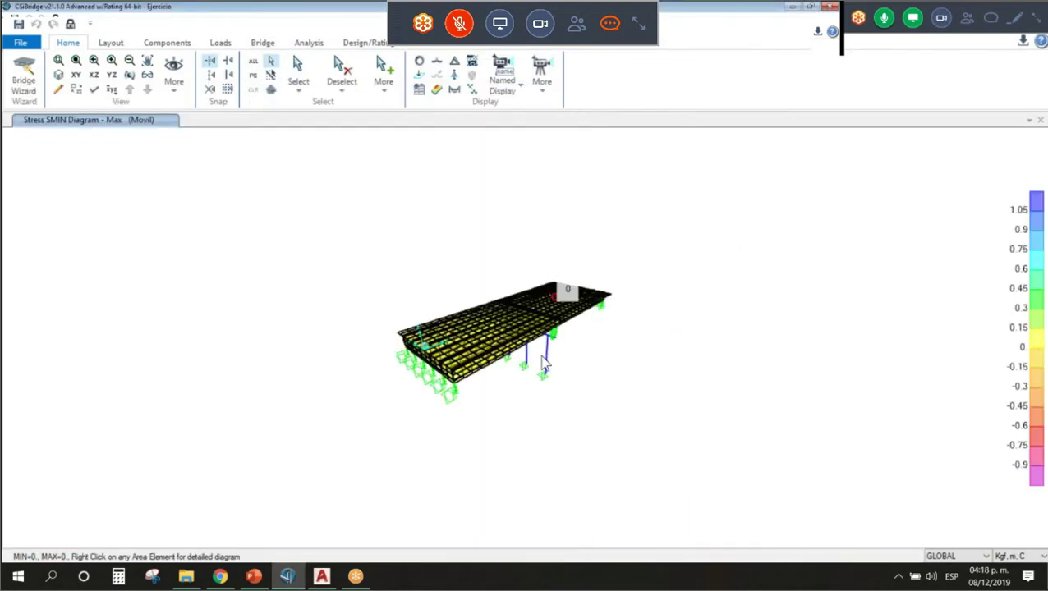
{"action": "scroll", "coordinate": [542, 353], "scroll_direction": "up", "scroll_amount": 3}
{"action": "scroll", "coordinate": [544, 359], "scroll_direction": "up", "scroll_amount": 2}
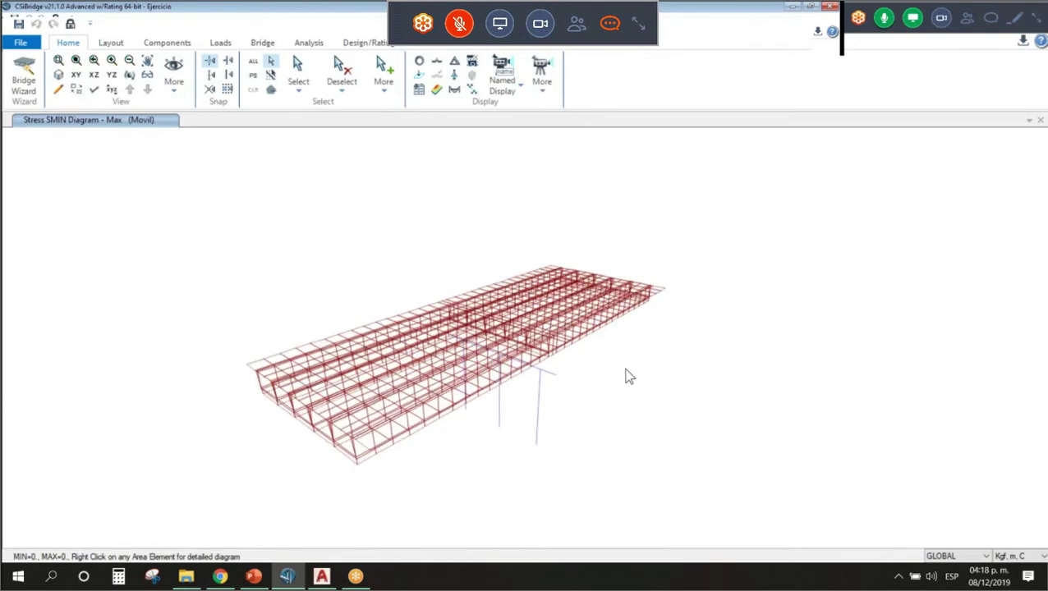
{"action": "scroll", "coordinate": [628, 376], "scroll_direction": "up", "scroll_amount": 2}
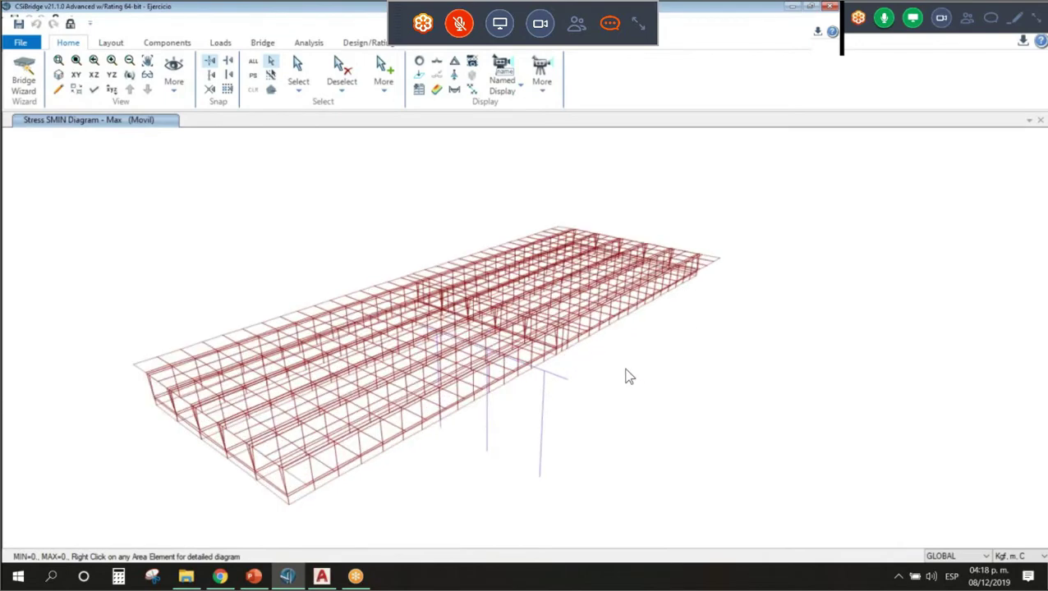
{"action": "scroll", "coordinate": [628, 376], "scroll_direction": "up", "scroll_amount": 2}
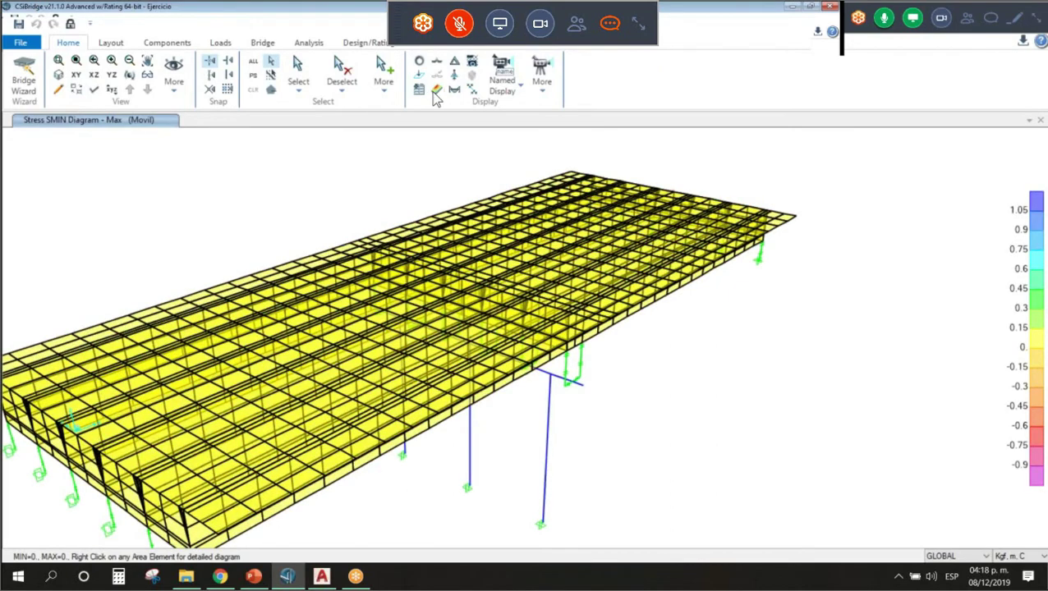
Plot the Movil Shear 3-3 influence surface of frame 1 on lane Carril Der, and display the frame axial force diagram for MODAL mode 1
{"action": "left_click", "coordinate": [437, 92]}
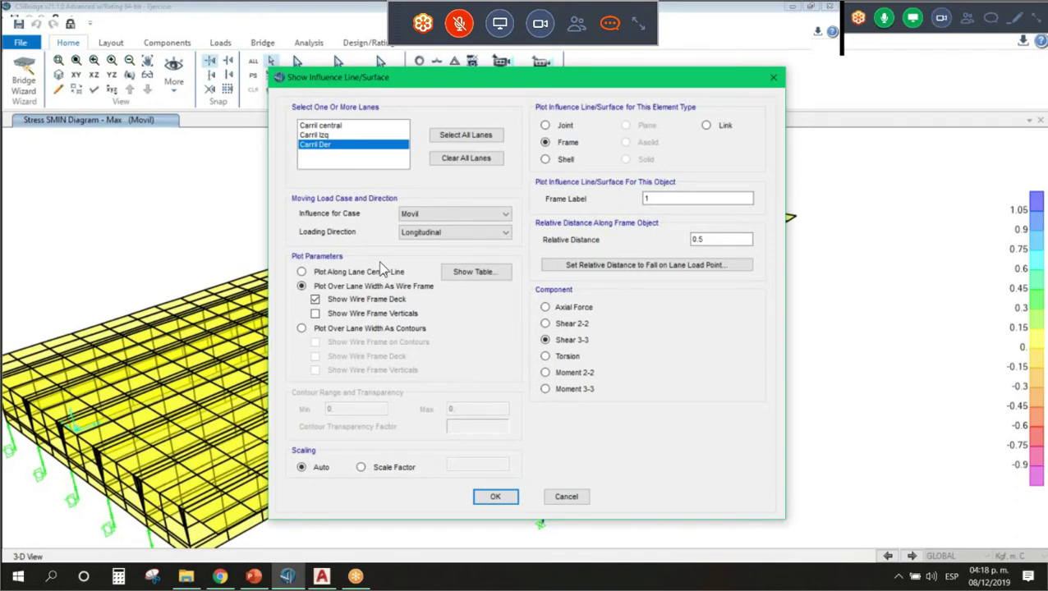
{"action": "key", "text": "Return"}
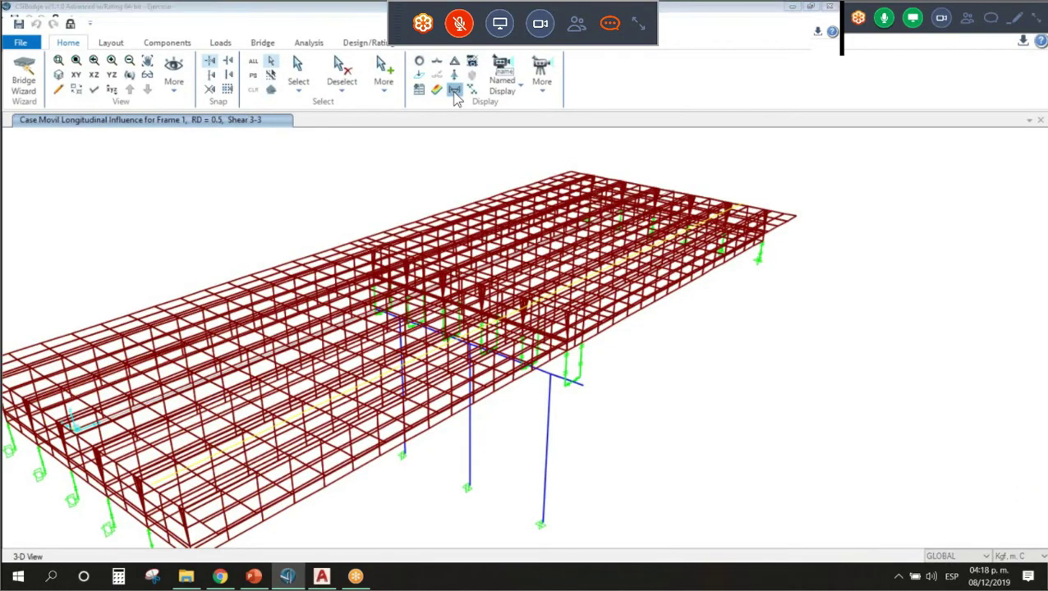
{"action": "left_click", "coordinate": [456, 93]}
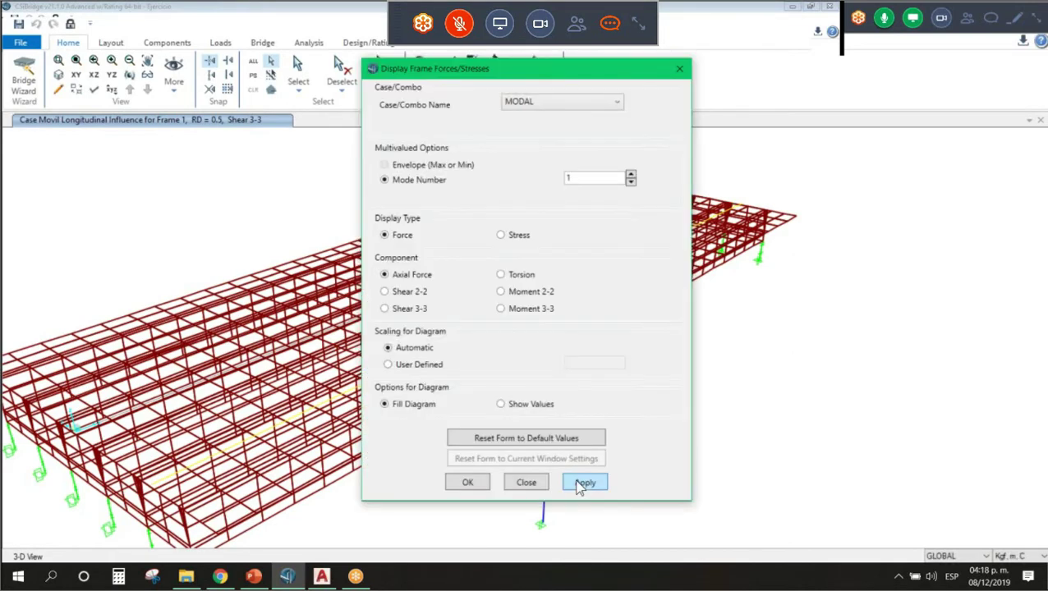
{"action": "left_click", "coordinate": [583, 483]}
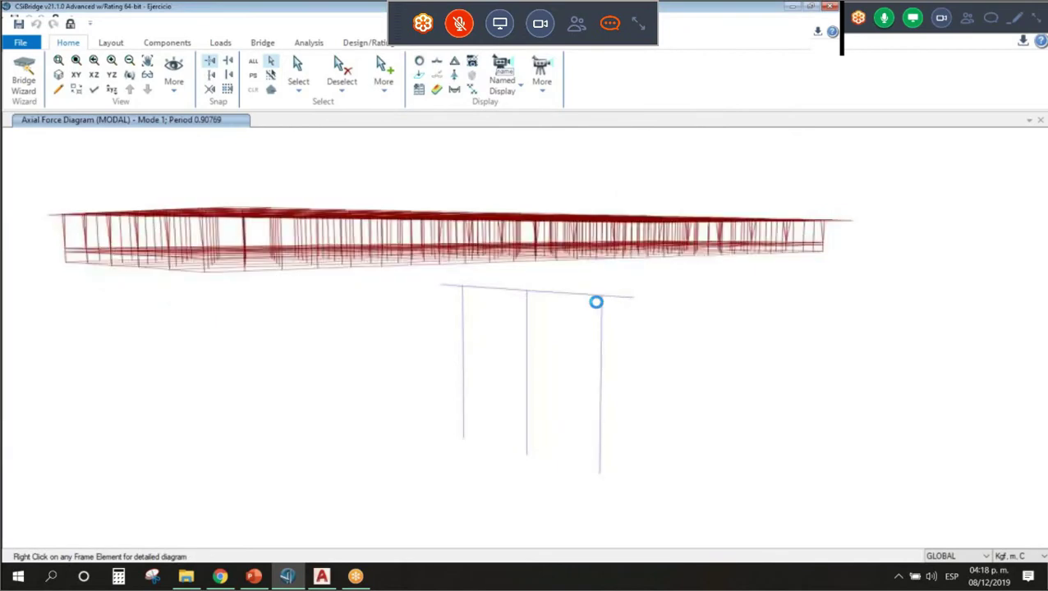
Display the link force diagram of Moment 3-3 for the Movil case and restore the plain 3-D model view
{"action": "left_click", "coordinate": [474, 87]}
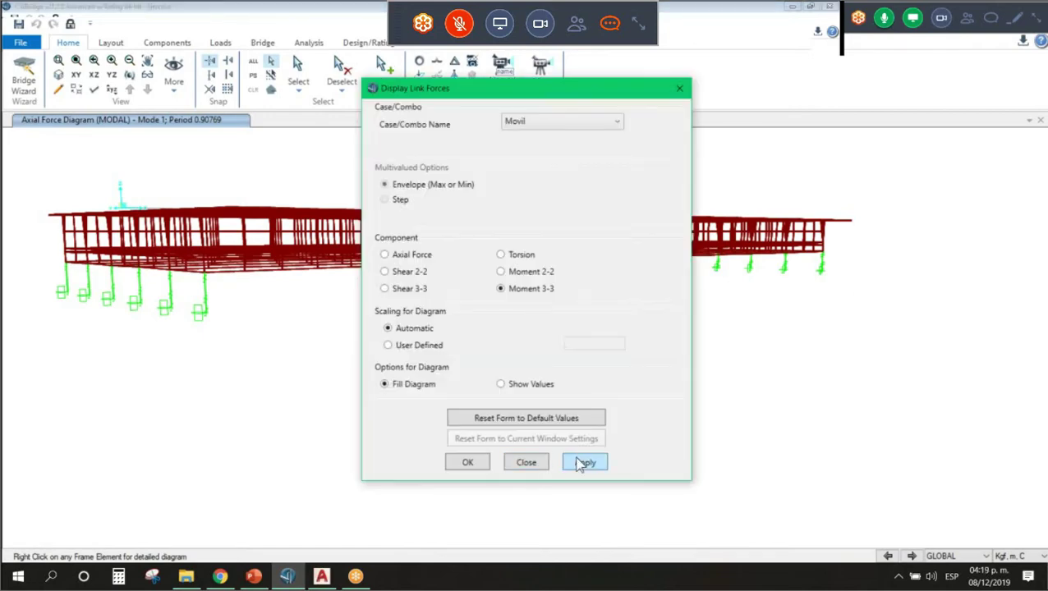
{"action": "left_click", "coordinate": [588, 462]}
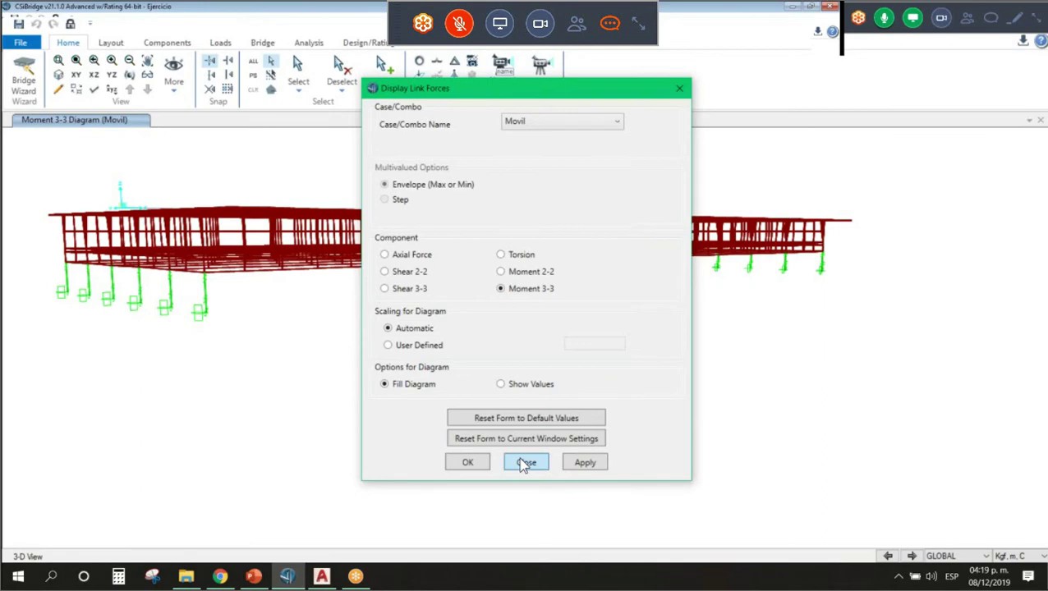
{"action": "left_click", "coordinate": [521, 460]}
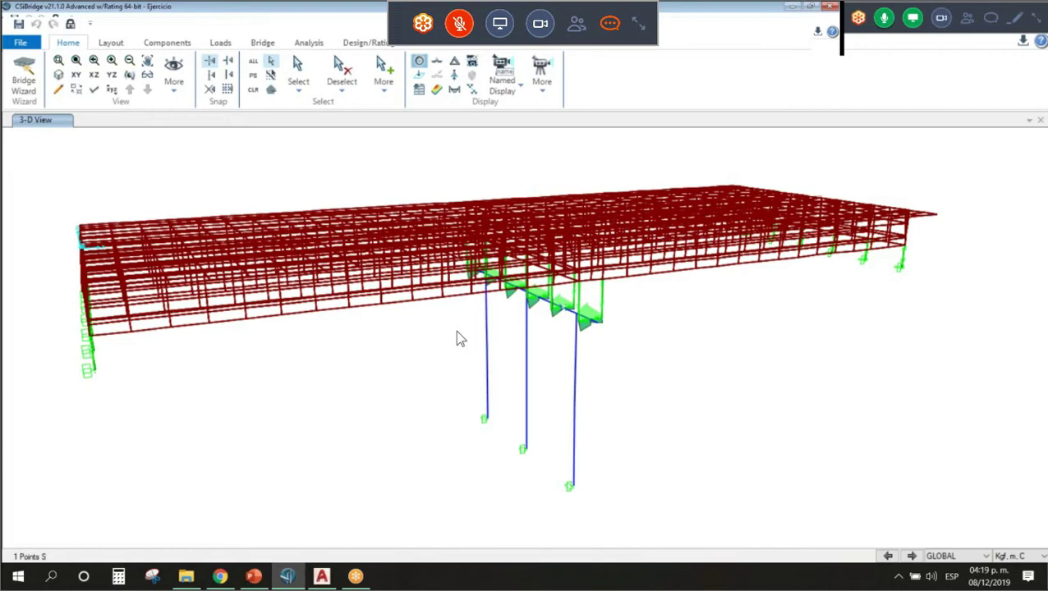
{"action": "middle_click_drag", "start_coordinate": [523, 422], "coordinate": [523, 423], "text": "shift"}
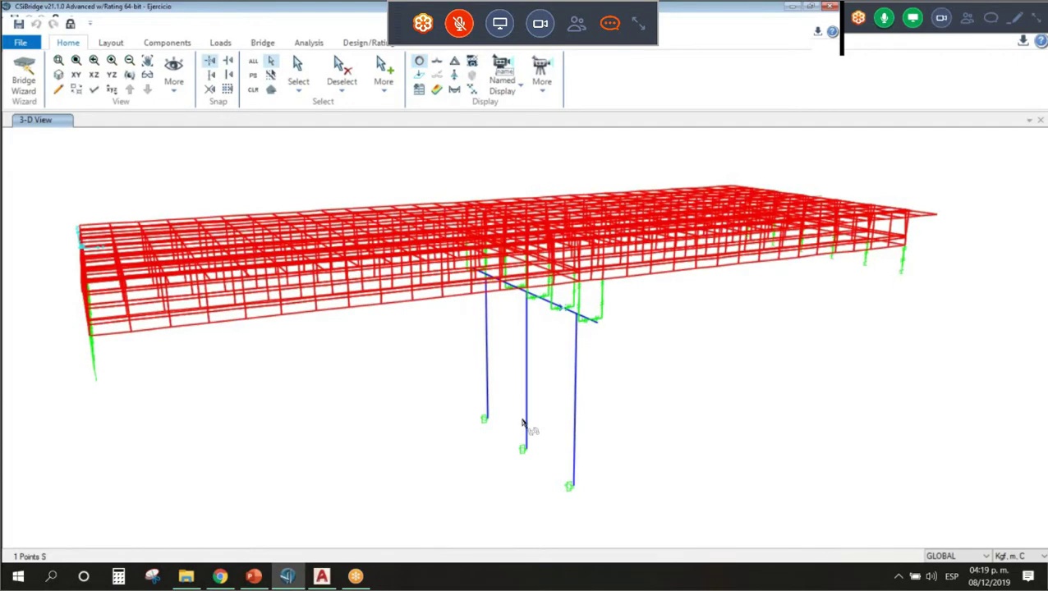
{"action": "middle_click_drag", "start_coordinate": [522, 423], "coordinate": [499, 191], "text": "shift"}
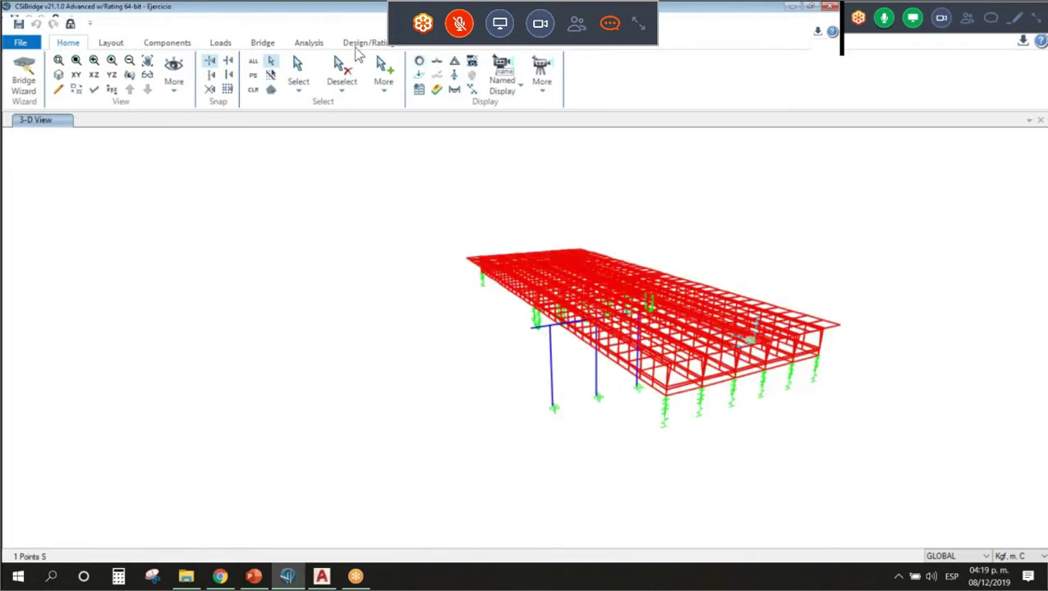
Unlock the model and accept the deletion of the analysis results
{"action": "left_click", "coordinate": [353, 43]}
{"action": "left_click", "coordinate": [310, 41]}
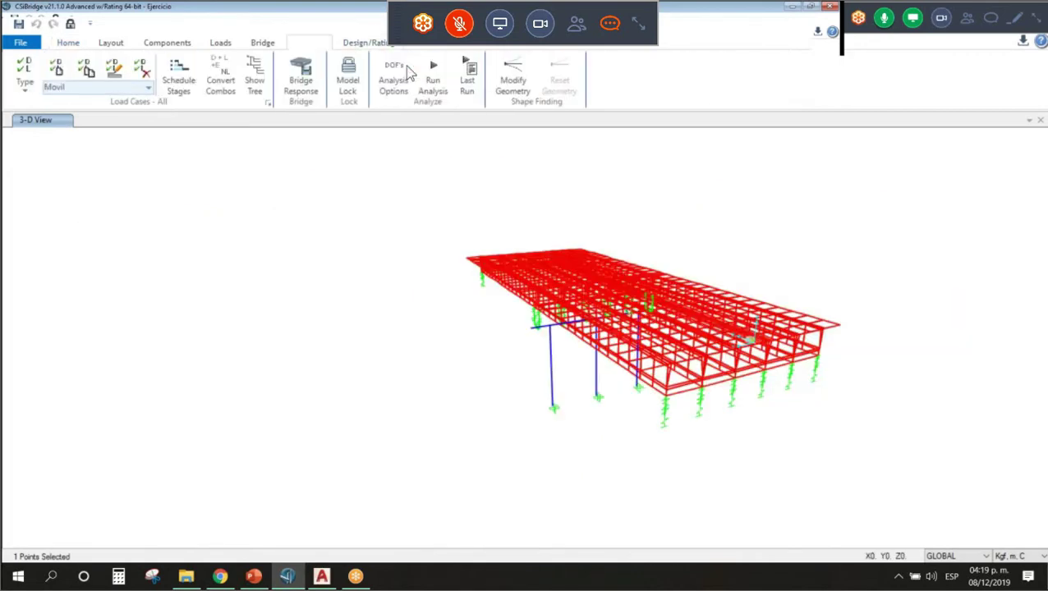
{"action": "left_click", "coordinate": [353, 76]}
{"action": "left_click", "coordinate": [548, 339]}
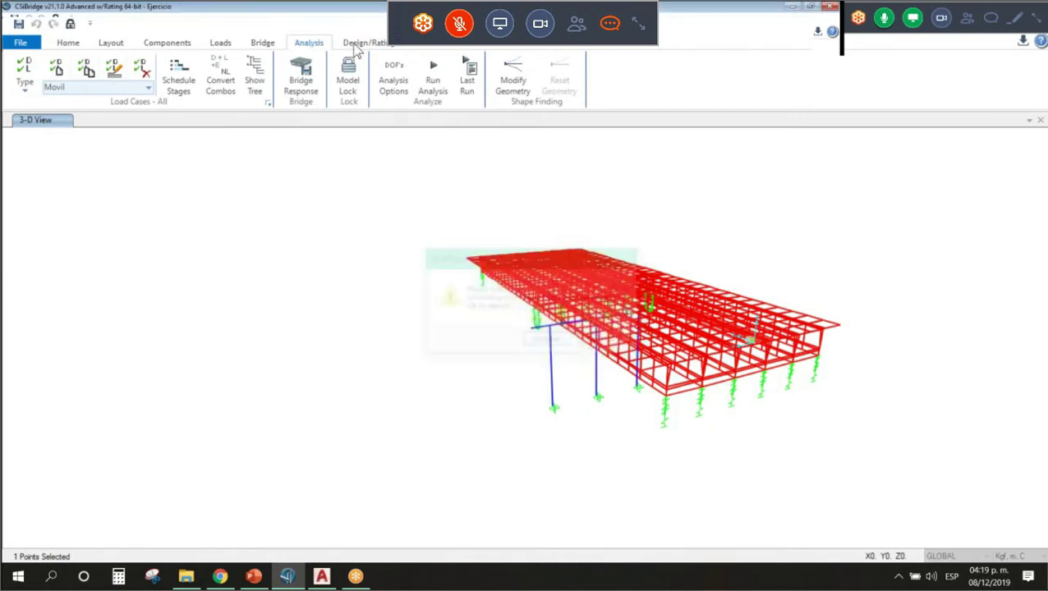
{"action": "left_click", "coordinate": [263, 42]}
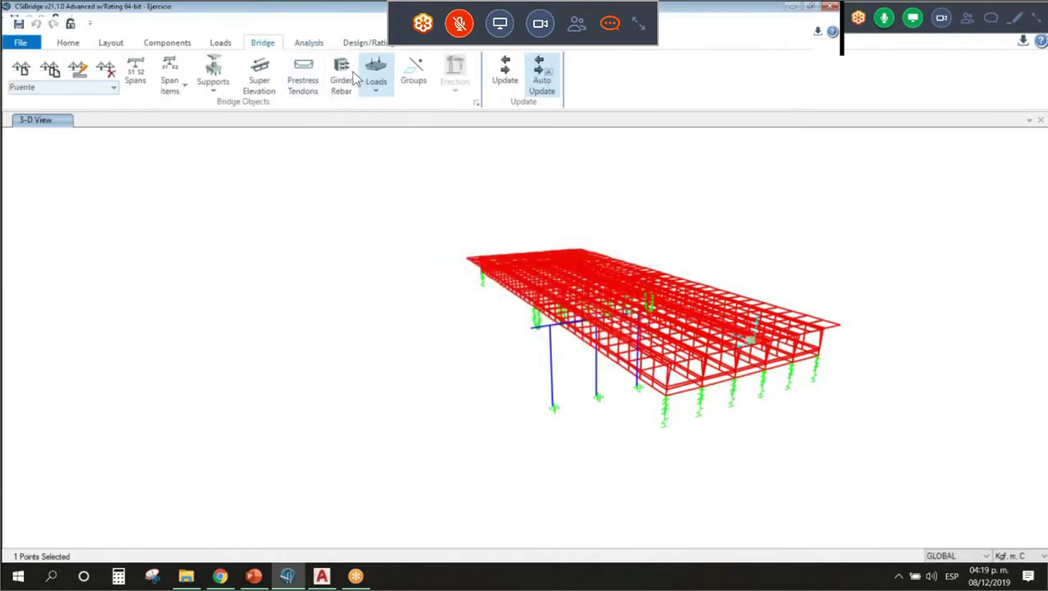
{"action": "left_click", "coordinate": [309, 42]}
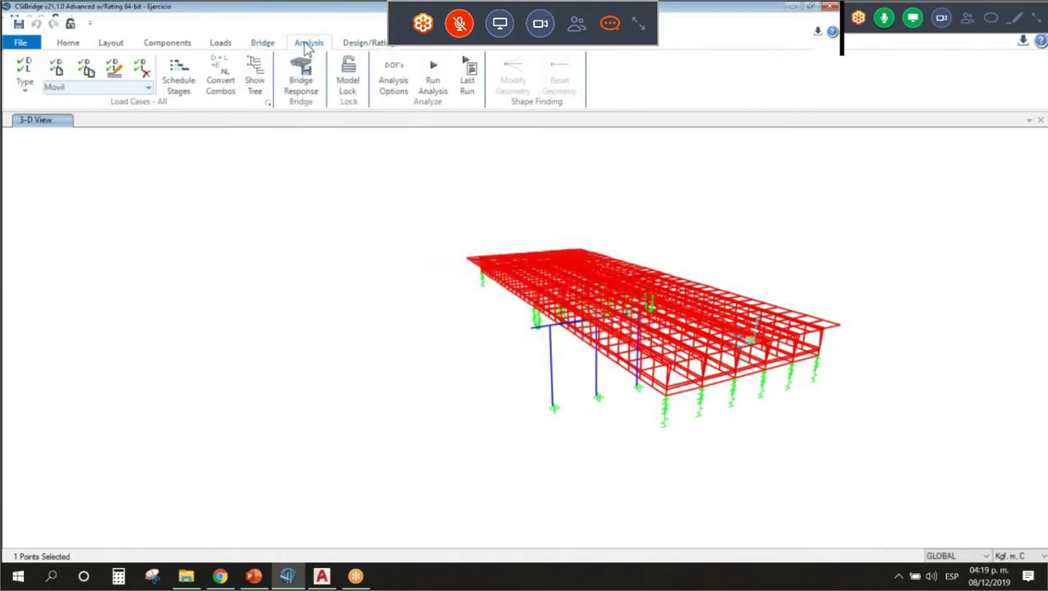
In the Movil load case, set the type to Moving Load and enable the Braking/Acceleration directional factor with a value of 1
{"action": "left_click", "coordinate": [113, 69]}
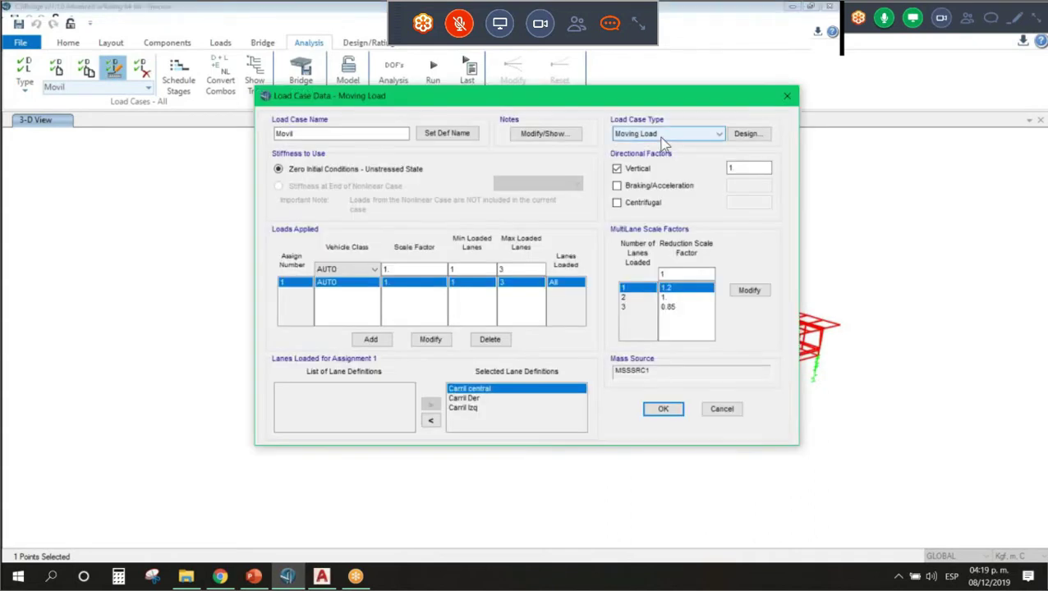
{"action": "left_click", "coordinate": [665, 136]}
{"action": "left_click", "coordinate": [671, 168]}
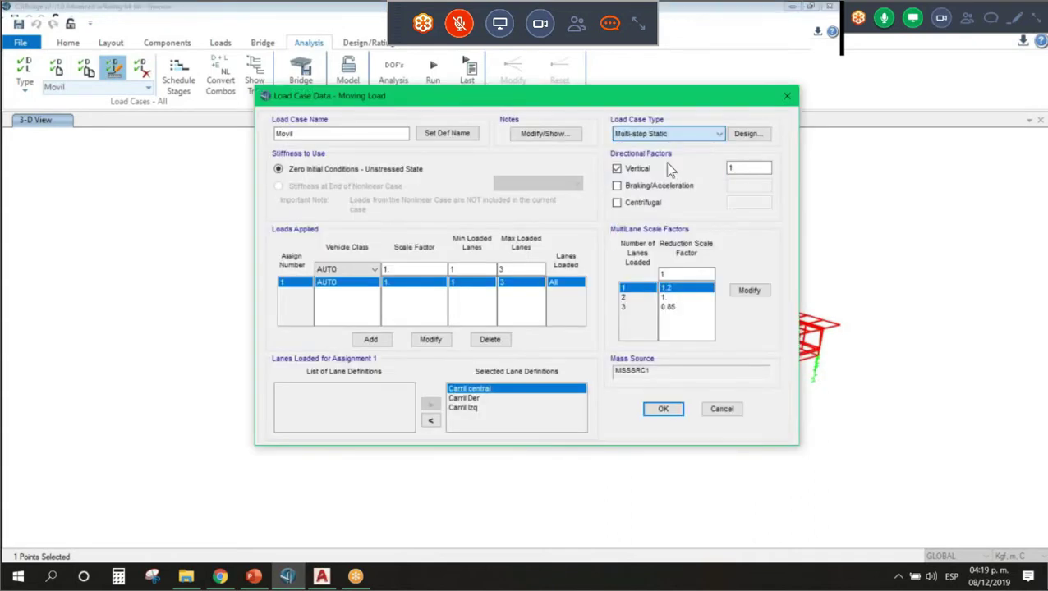
{"action": "left_click", "coordinate": [671, 135]}
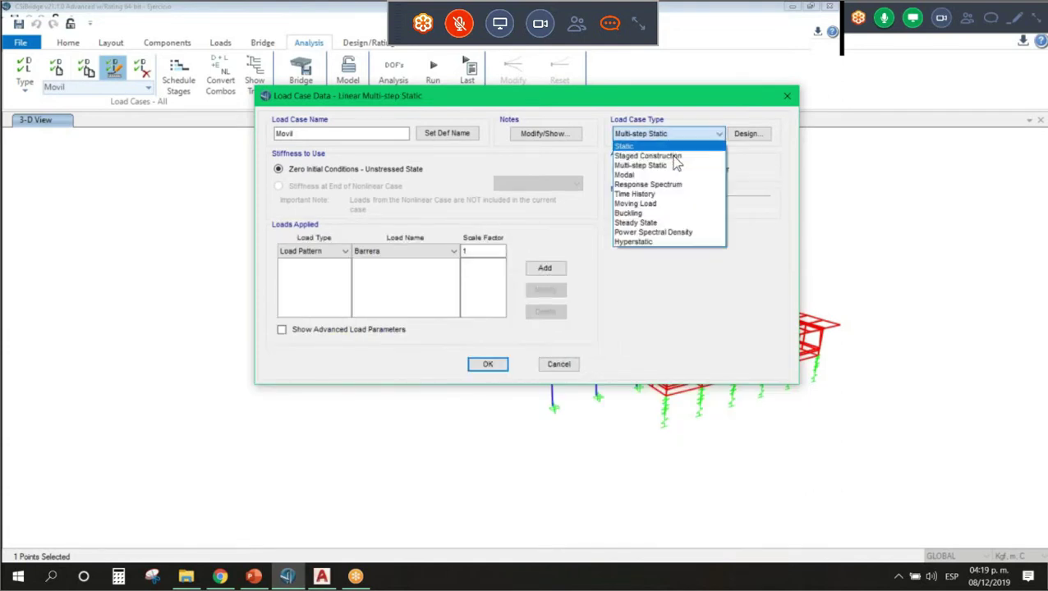
{"action": "left_click", "coordinate": [669, 204]}
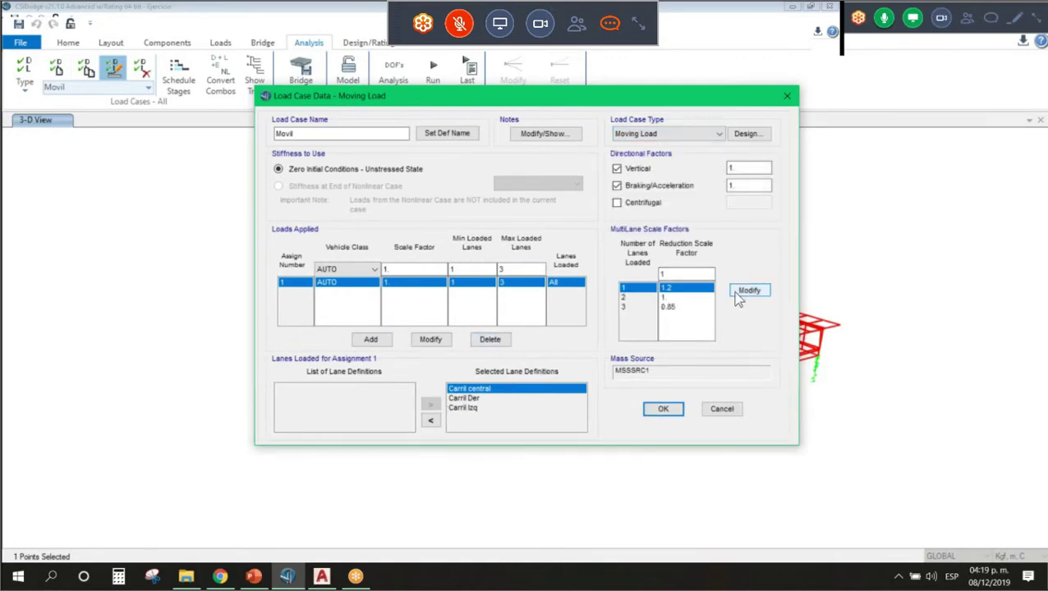
{"action": "left_click", "coordinate": [671, 409]}
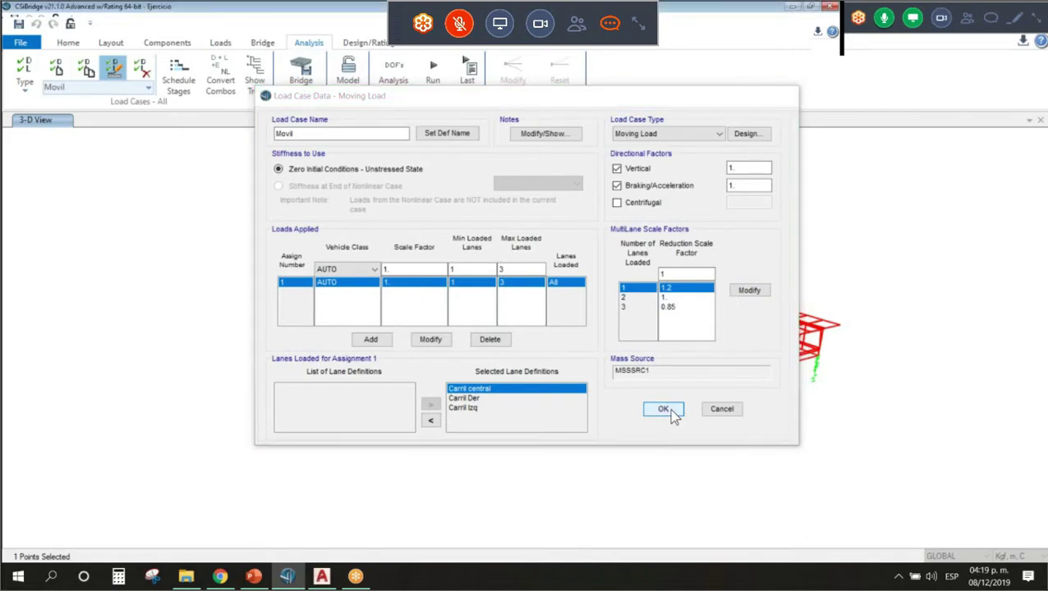
{"action": "left_click", "coordinate": [664, 409]}
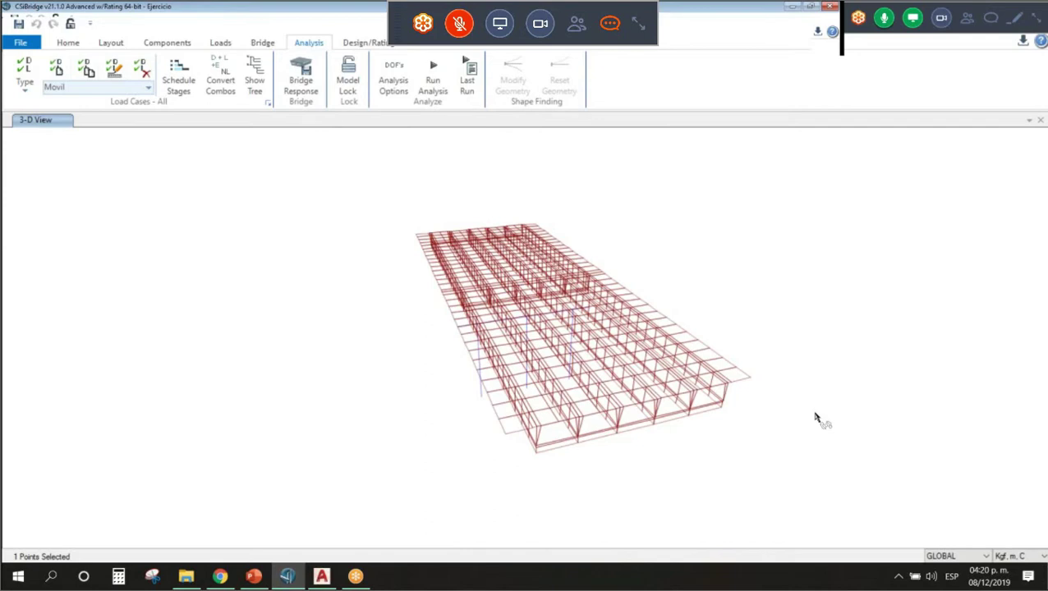
Run the analysis for all load cases of the bridge model
{"action": "left_click_drag", "start_coordinate": [816, 418], "coordinate": [641, 394]}
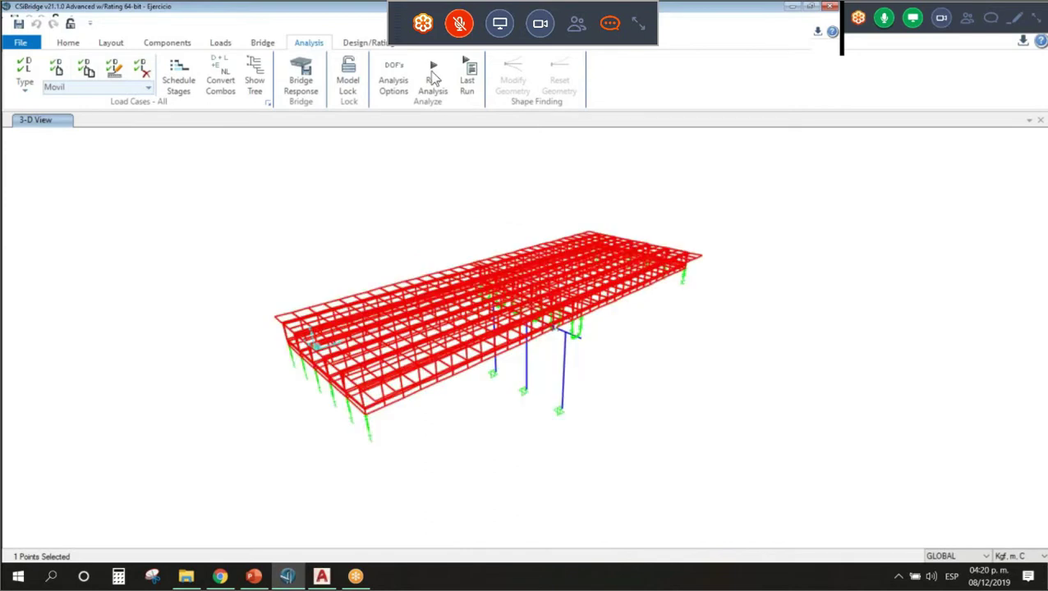
{"action": "left_click", "coordinate": [433, 75]}
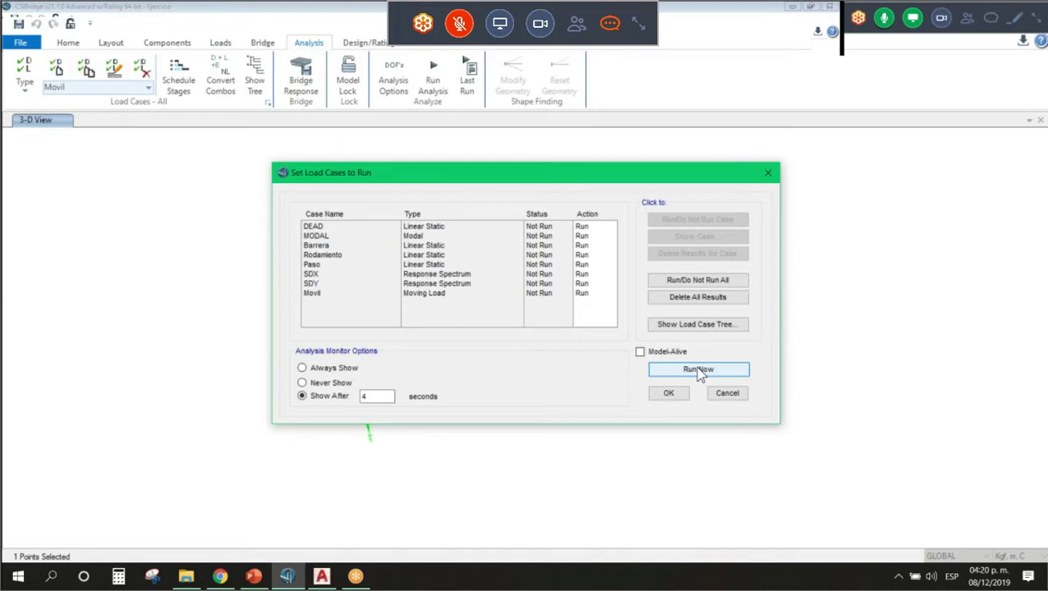
{"action": "left_click", "coordinate": [699, 370]}
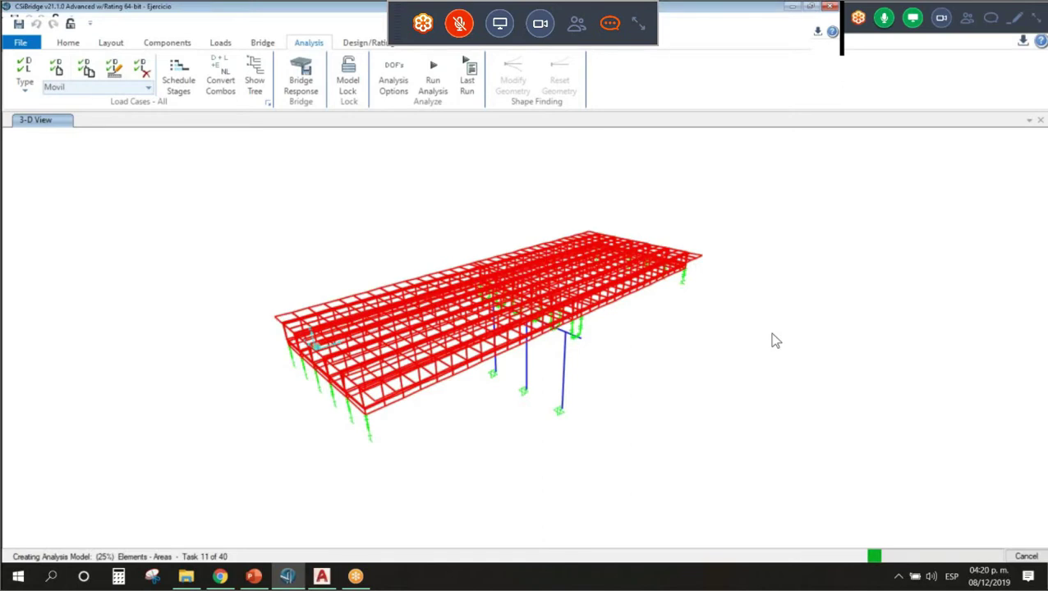
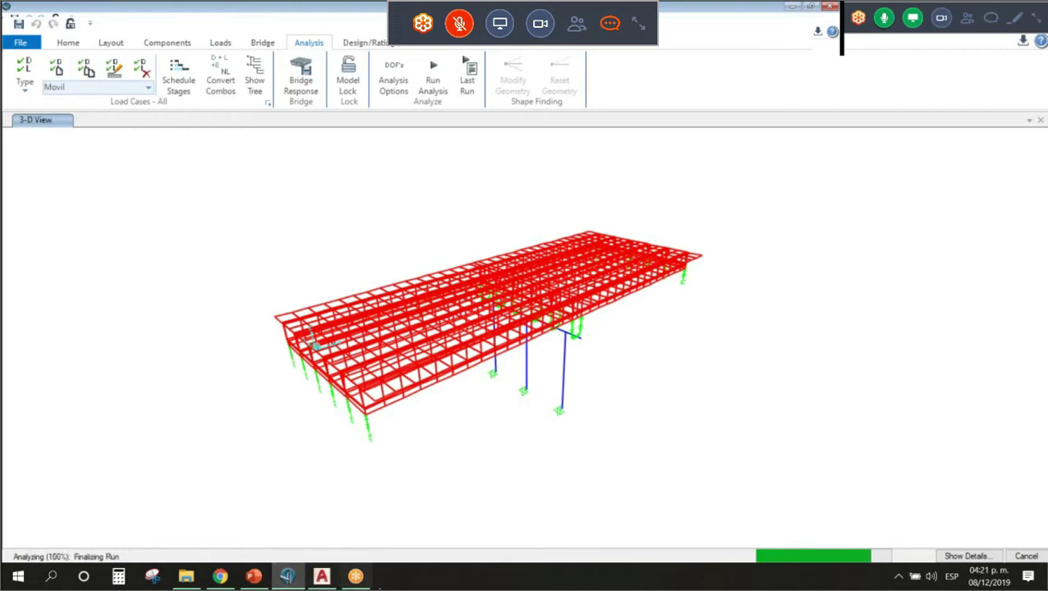
{"action": "mouse_move", "coordinate": [355, 577]}
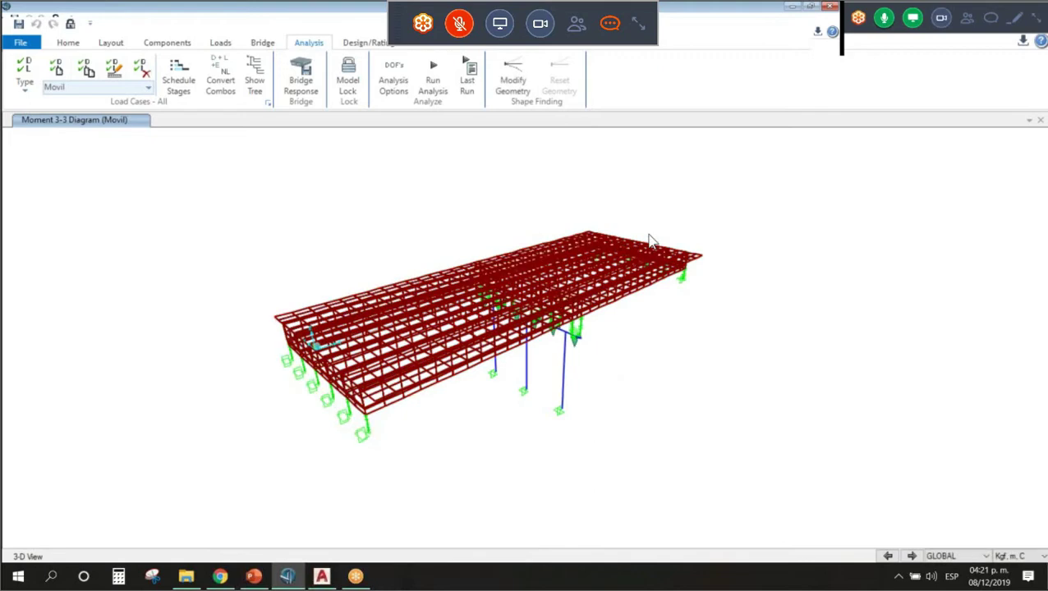
Show the bridge object response of Puente as Longitudinal Stress - Top Left (S11) for the entire bridge section under COMB1
{"action": "left_click", "coordinate": [68, 42]}
{"action": "left_click", "coordinate": [437, 63]}
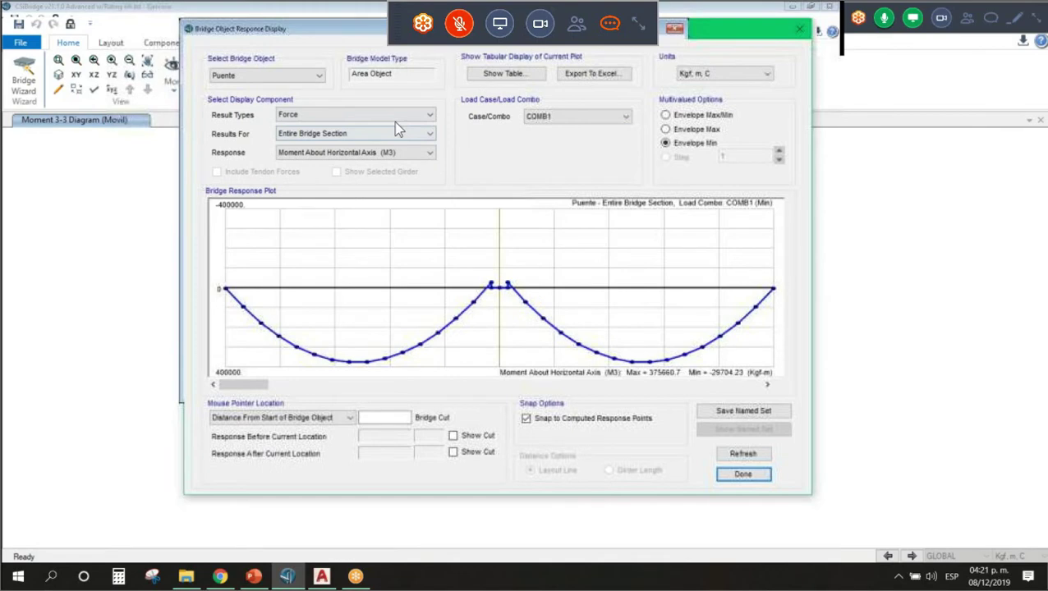
{"action": "left_click", "coordinate": [403, 119]}
{"action": "left_click", "coordinate": [405, 137]}
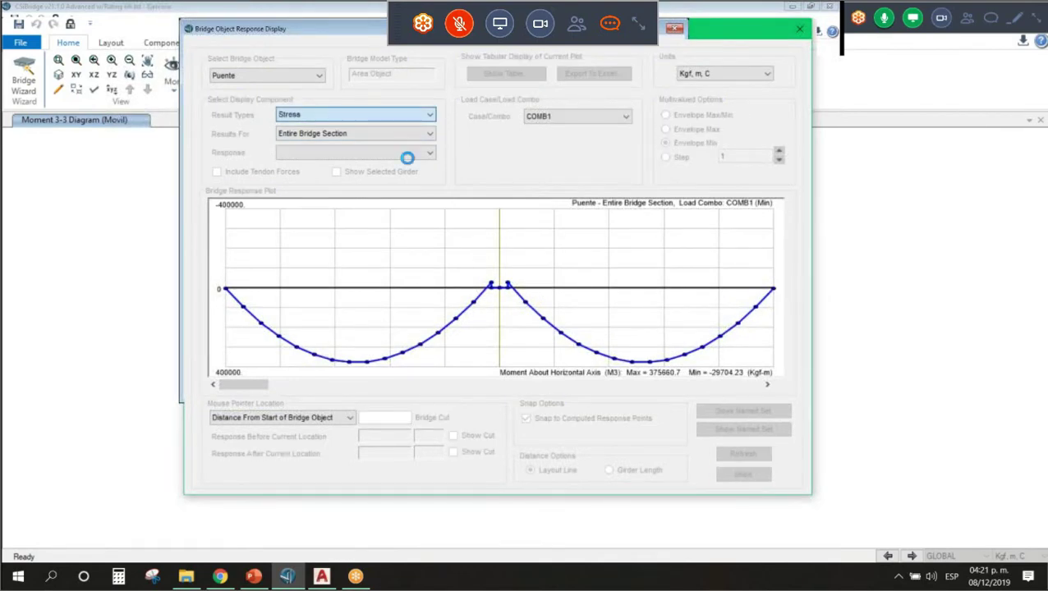
{"action": "left_click", "coordinate": [331, 134]}
{"action": "left_click", "coordinate": [341, 146]}
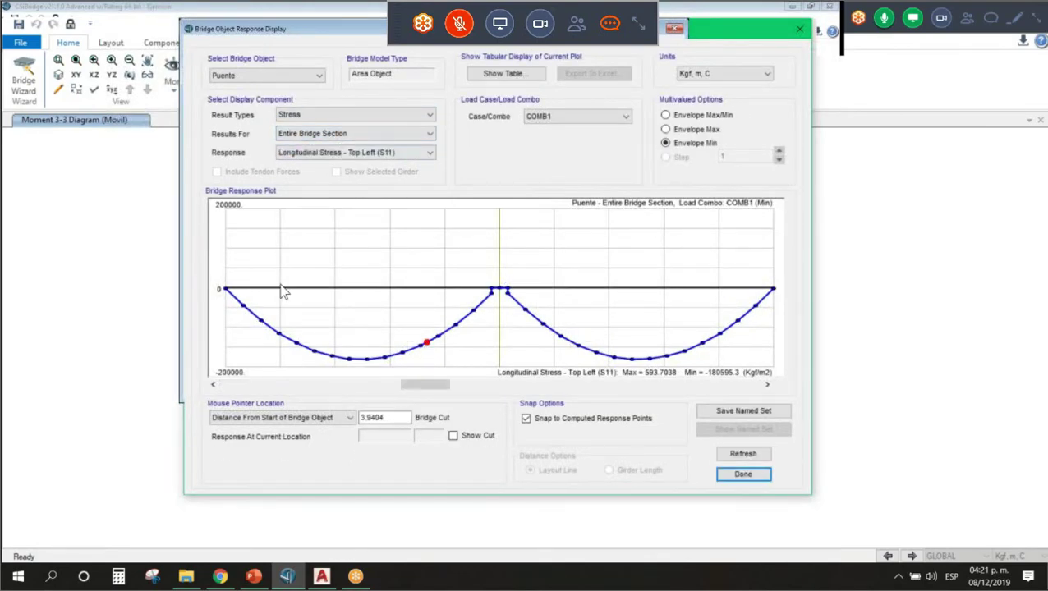
Plot the top left longitudinal stress for the Movil case with Envelope Max and with Envelope Max/Min
{"action": "left_click", "coordinate": [612, 116]}
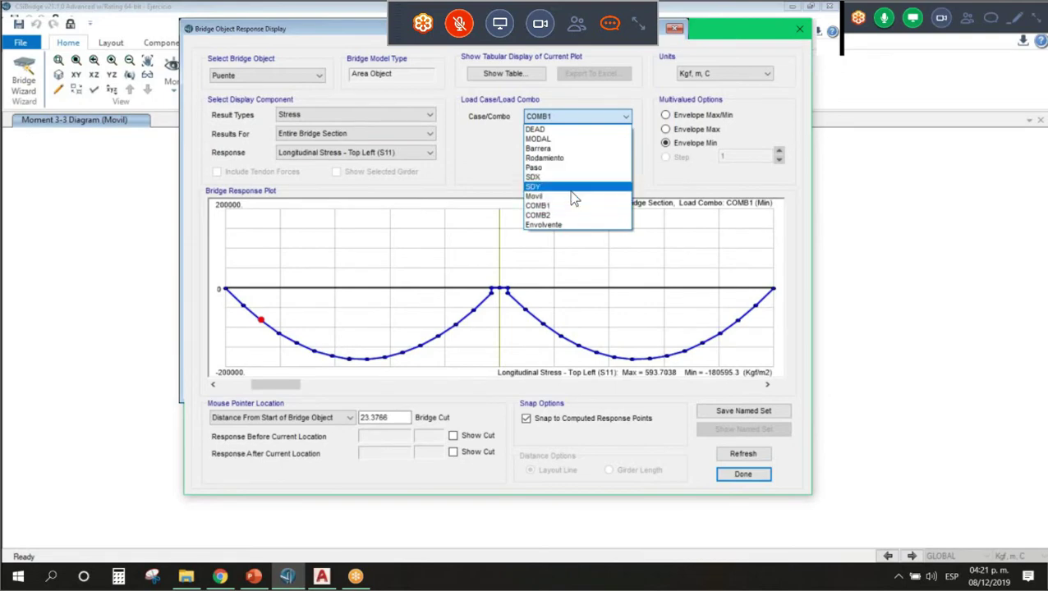
{"action": "left_click", "coordinate": [570, 196]}
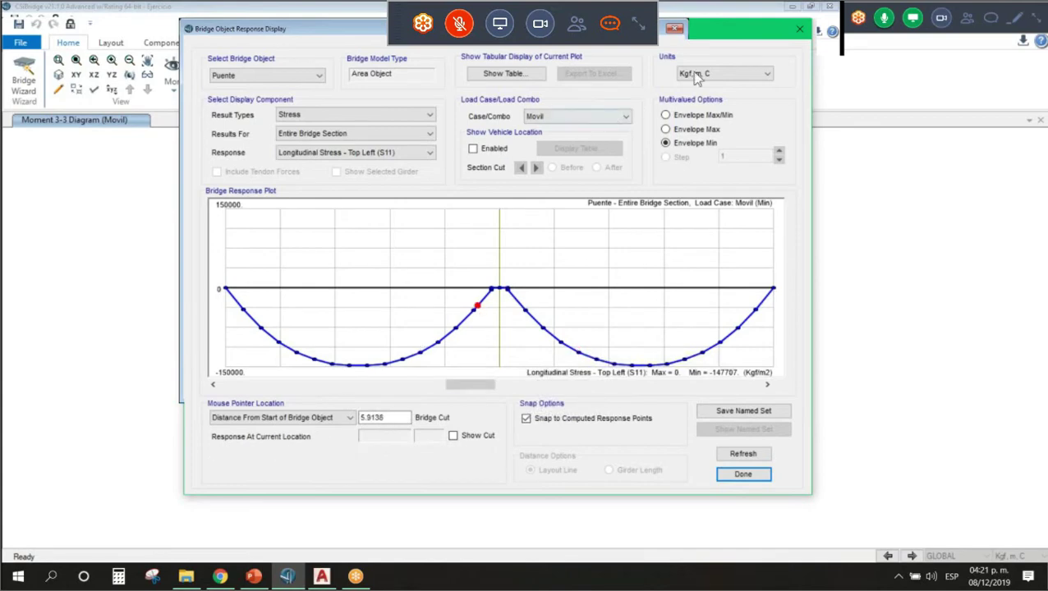
{"action": "left_click", "coordinate": [675, 130]}
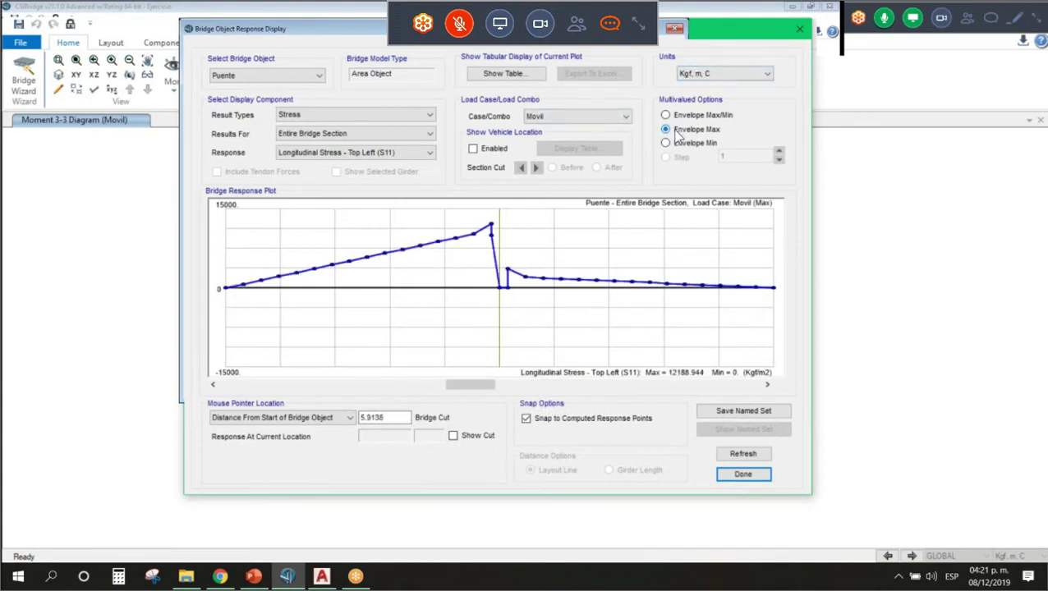
{"action": "left_click", "coordinate": [667, 116]}
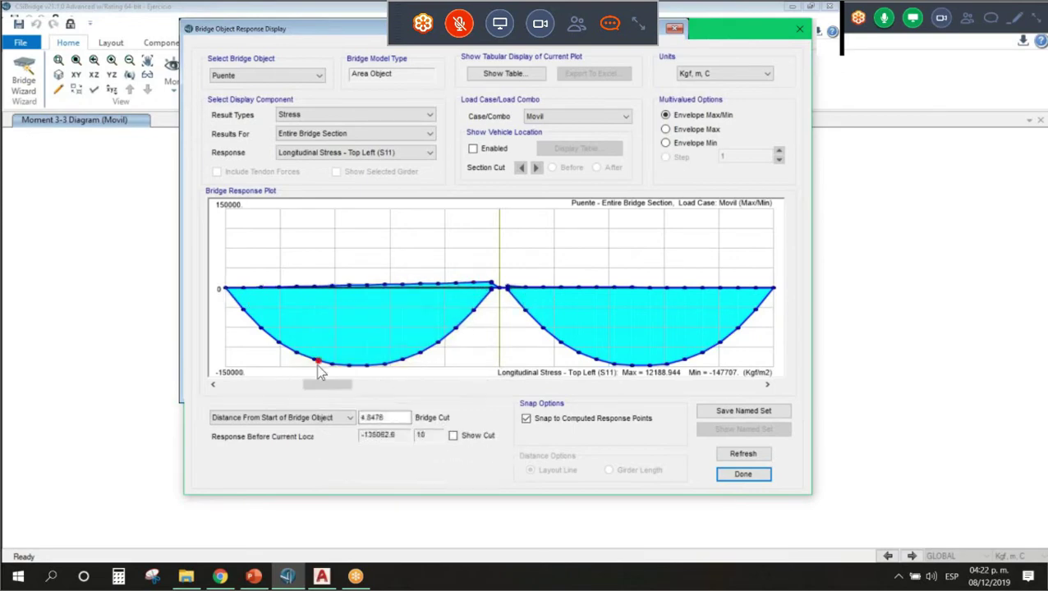
Plot the Movil longitudinal stress at Top Center, Bottom Center, and Top and Bottom - Left
{"action": "left_click", "coordinate": [429, 138]}
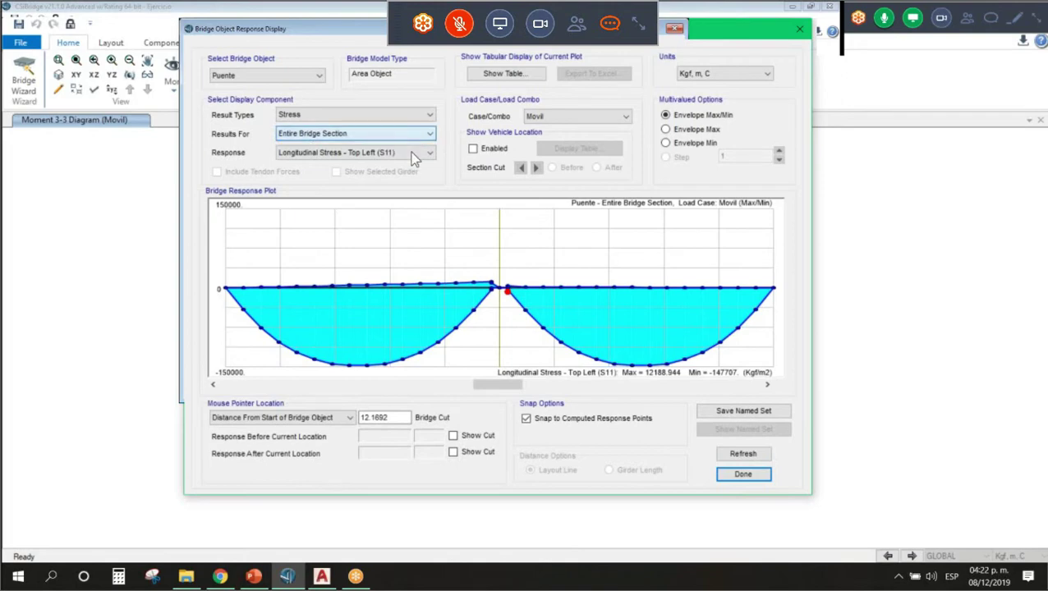
{"action": "left_click", "coordinate": [428, 153]}
{"action": "left_click", "coordinate": [398, 172]}
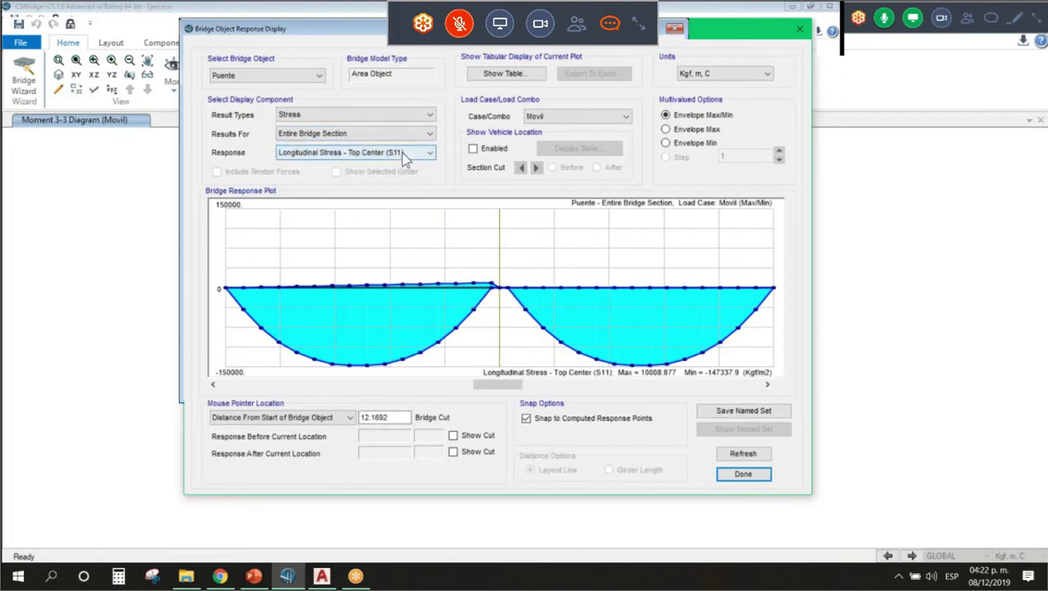
{"action": "left_click", "coordinate": [405, 156]}
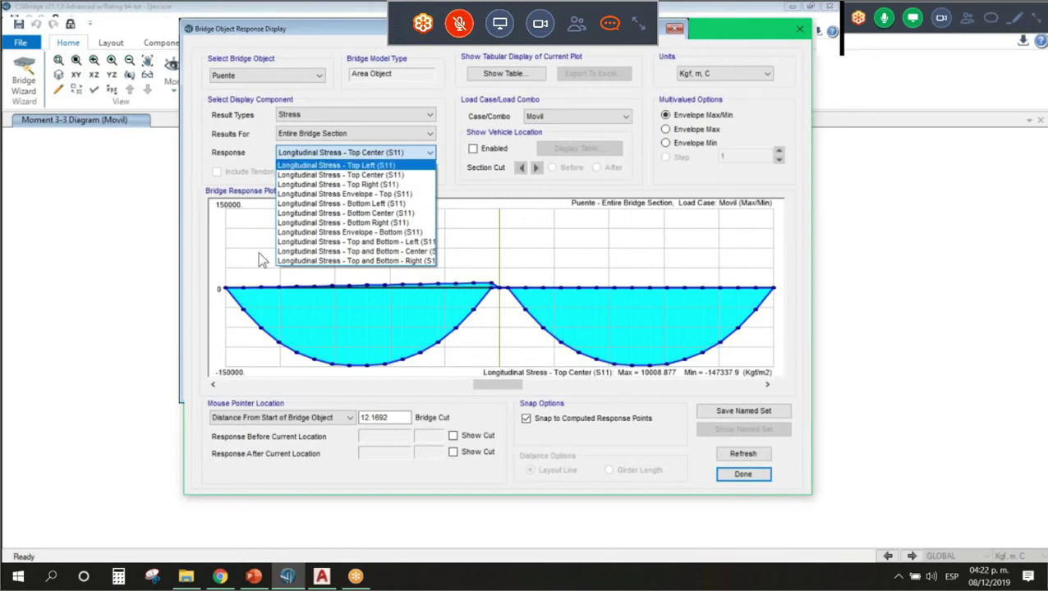
{"action": "left_click", "coordinate": [373, 215]}
{"action": "left_click", "coordinate": [382, 153]}
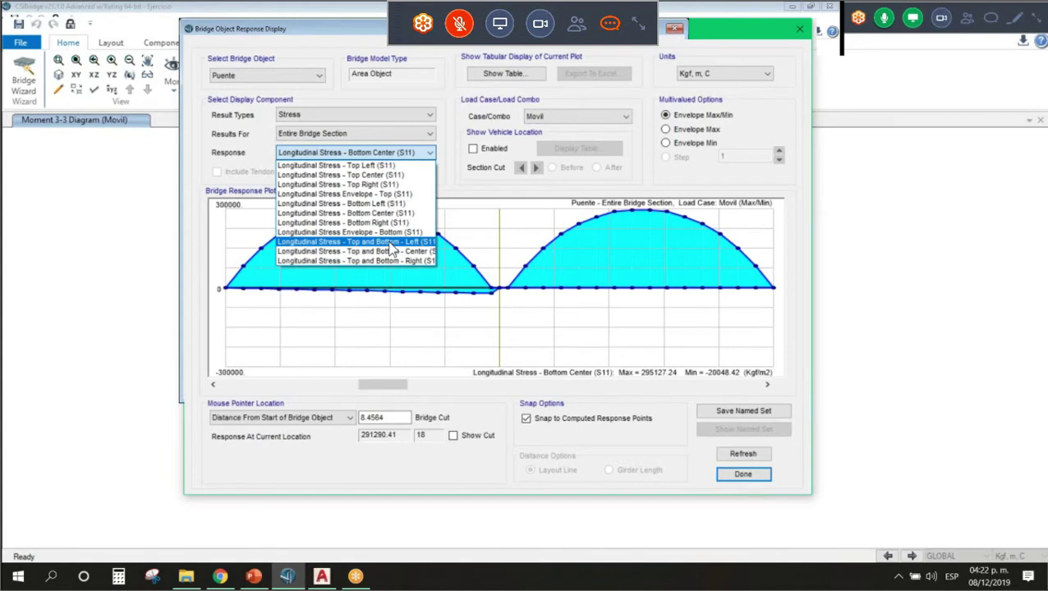
{"action": "left_click", "coordinate": [394, 243]}
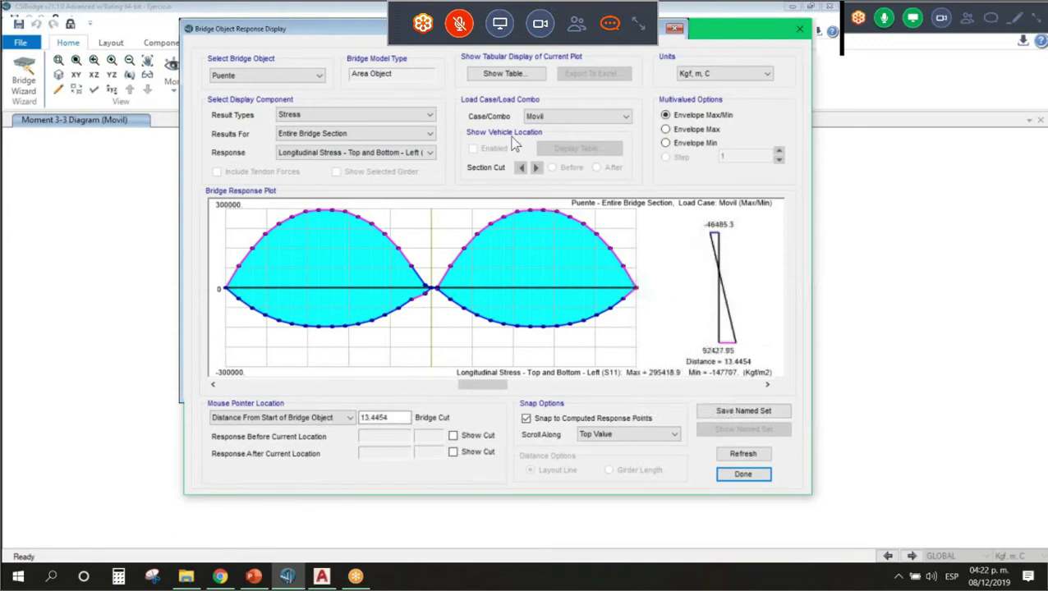
Change the response plot to the Envolvente combination and show its Longitudinal Stress - Top Center (S11)
{"action": "left_click", "coordinate": [398, 134]}
{"action": "left_click", "coordinate": [443, 124]}
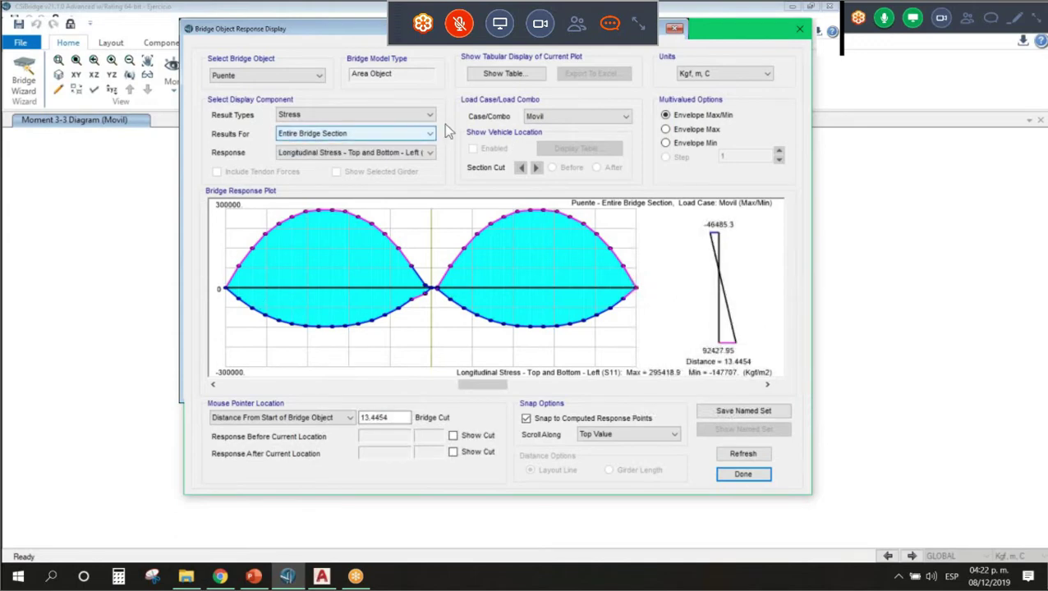
{"action": "left_click", "coordinate": [575, 116]}
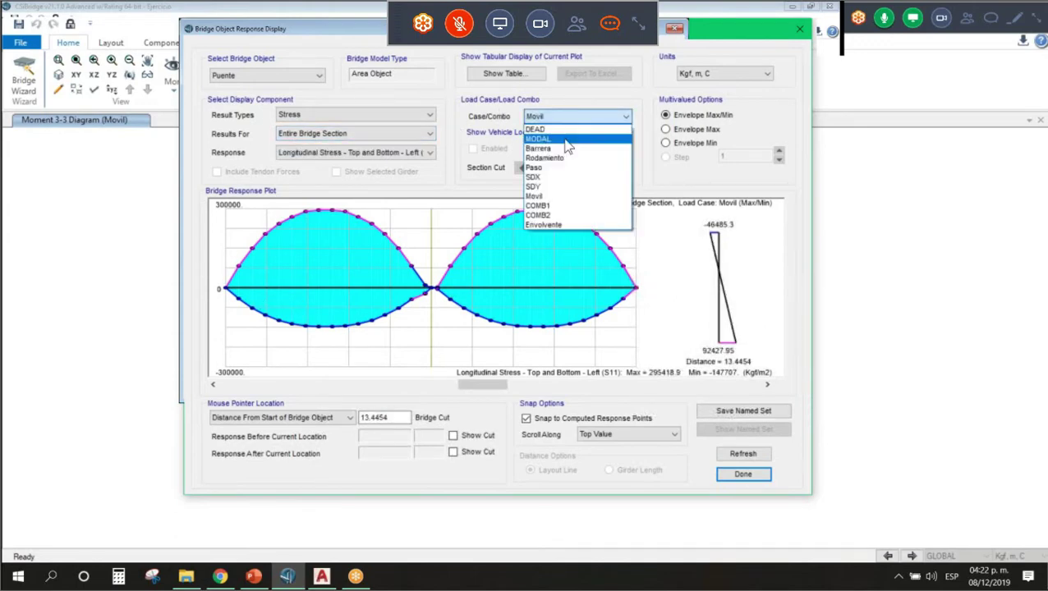
{"action": "left_click", "coordinate": [565, 224]}
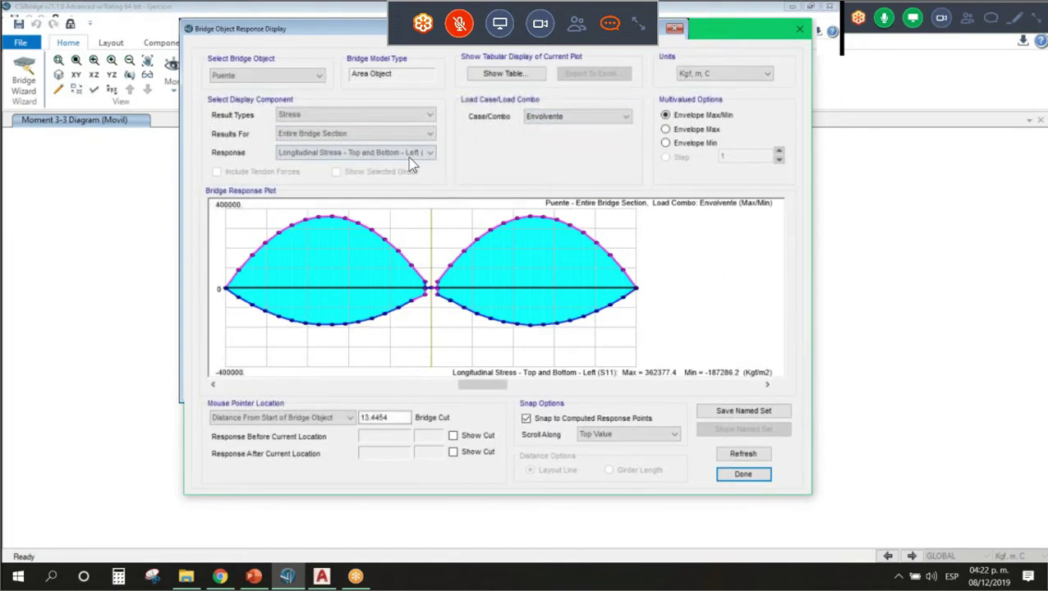
{"action": "left_click", "coordinate": [416, 154]}
{"action": "left_click", "coordinate": [402, 175]}
Plot the Envolvente Top and Bottom longitudinal stresses for the Left, Center and Right of the section
{"action": "left_click", "coordinate": [428, 152]}
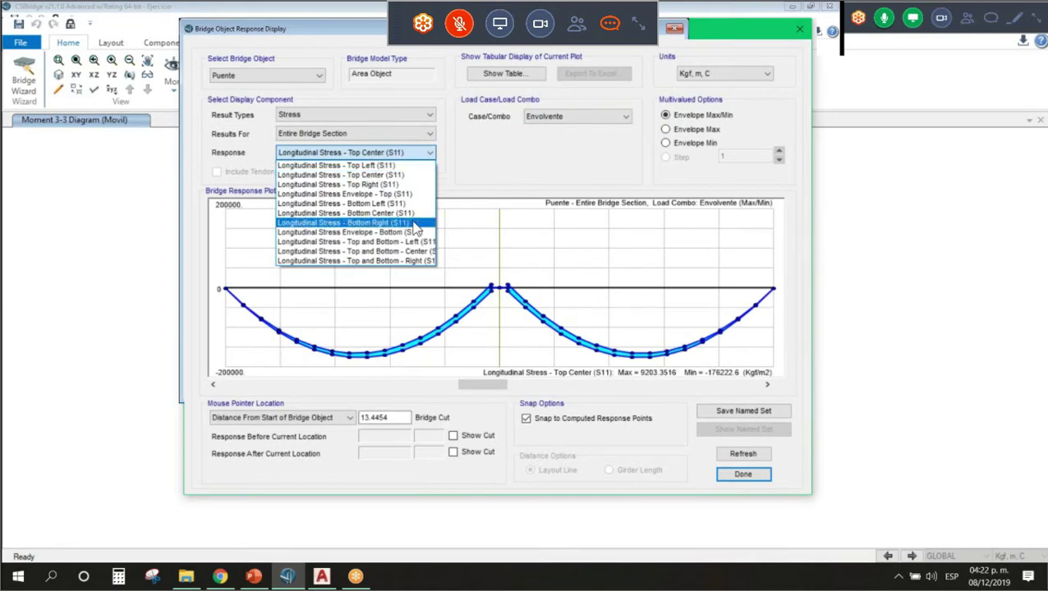
{"action": "left_click", "coordinate": [386, 241]}
{"action": "left_click", "coordinate": [429, 153]}
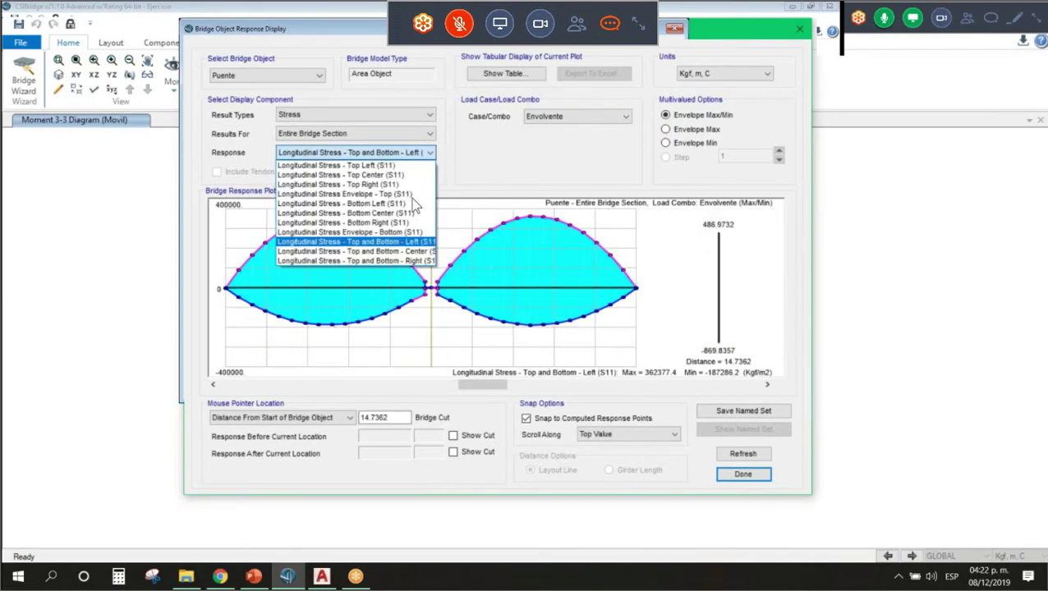
{"action": "left_click", "coordinate": [403, 252]}
{"action": "left_click", "coordinate": [425, 156]}
{"action": "left_click", "coordinate": [405, 262]}
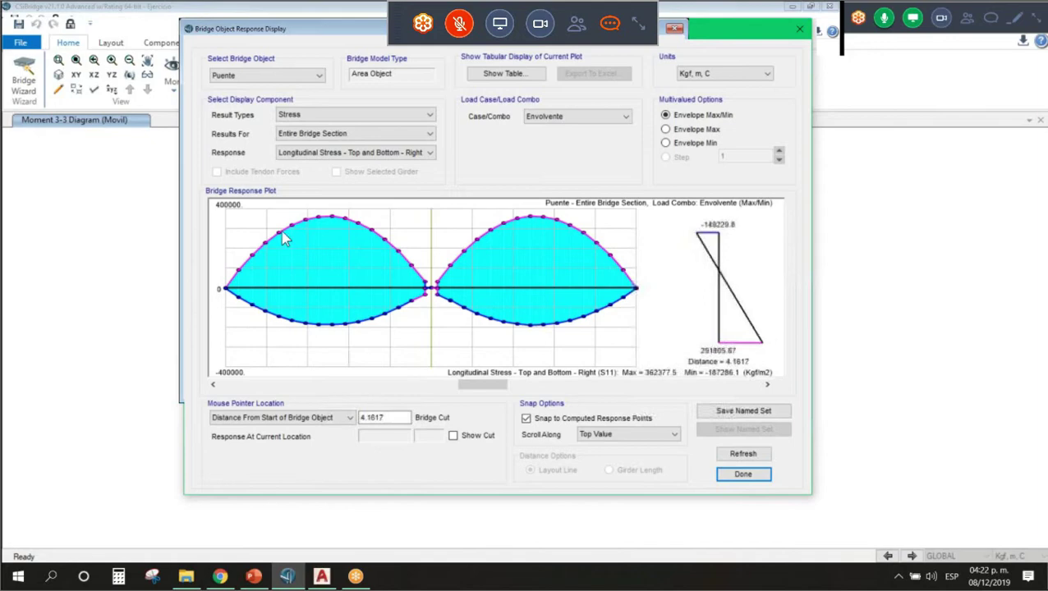
Plot the Envolvente vertical, transverse and longitudinal displacements and the average longitudinal rotation of the entire section
{"action": "left_click", "coordinate": [332, 115]}
{"action": "left_click", "coordinate": [332, 147]}
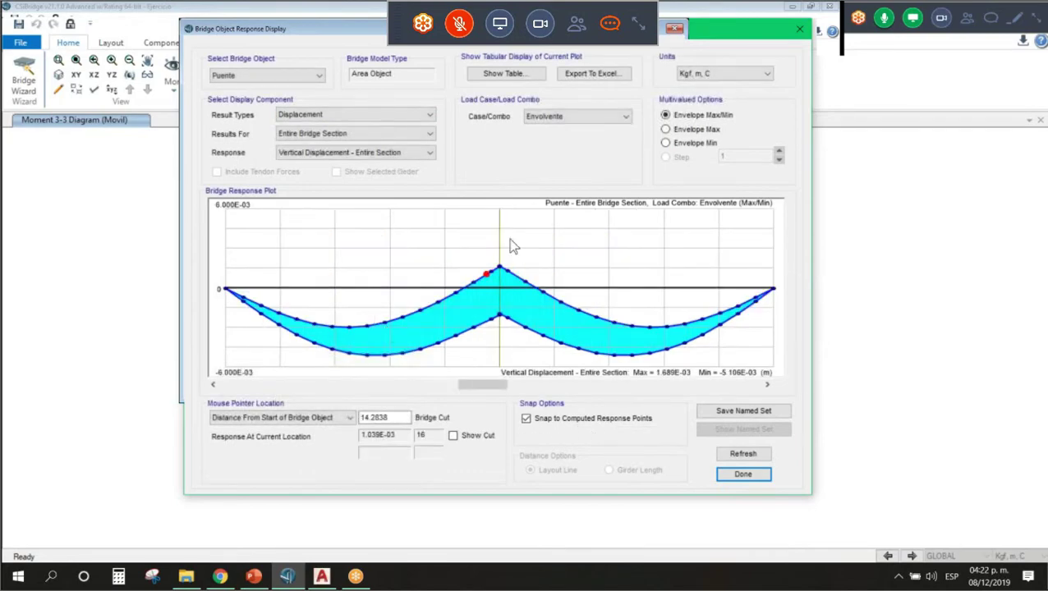
{"action": "left_click", "coordinate": [428, 153]}
{"action": "left_click", "coordinate": [409, 176]}
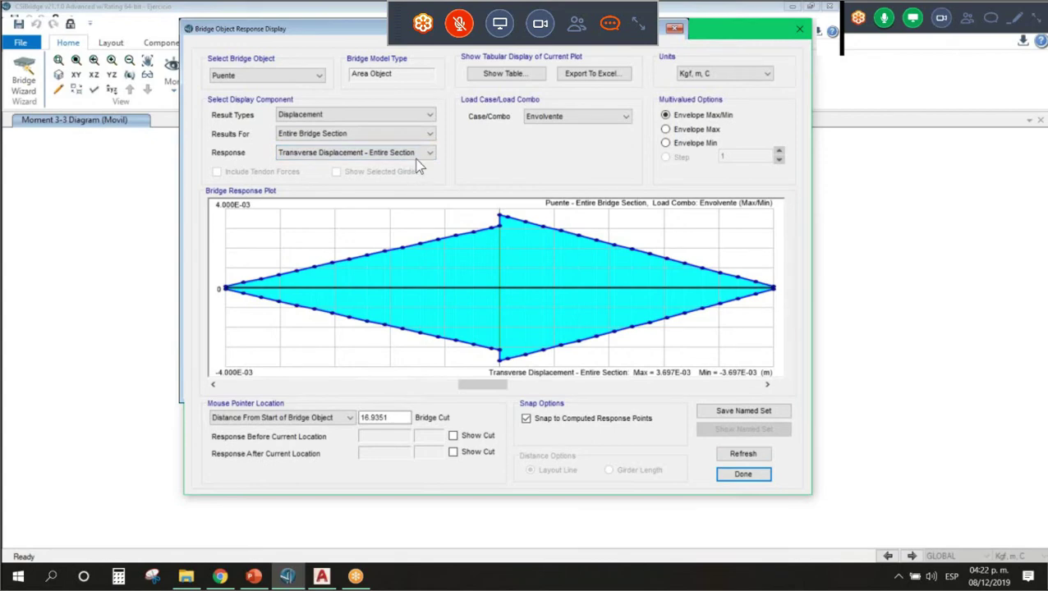
{"action": "left_click", "coordinate": [420, 153]}
{"action": "left_click", "coordinate": [404, 185]}
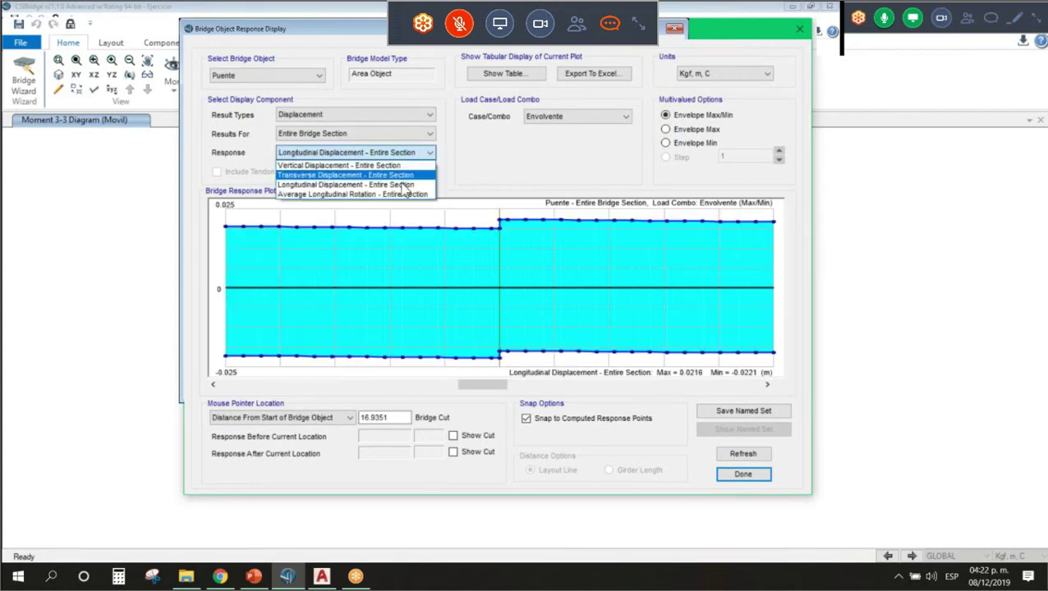
{"action": "left_click", "coordinate": [403, 194]}
Plot the slab center vertical displacement for All Girders, and the Force result Moment About Horizontal Axis (M3) for the entire section
{"action": "left_click", "coordinate": [429, 133]}
{"action": "left_click", "coordinate": [394, 215]}
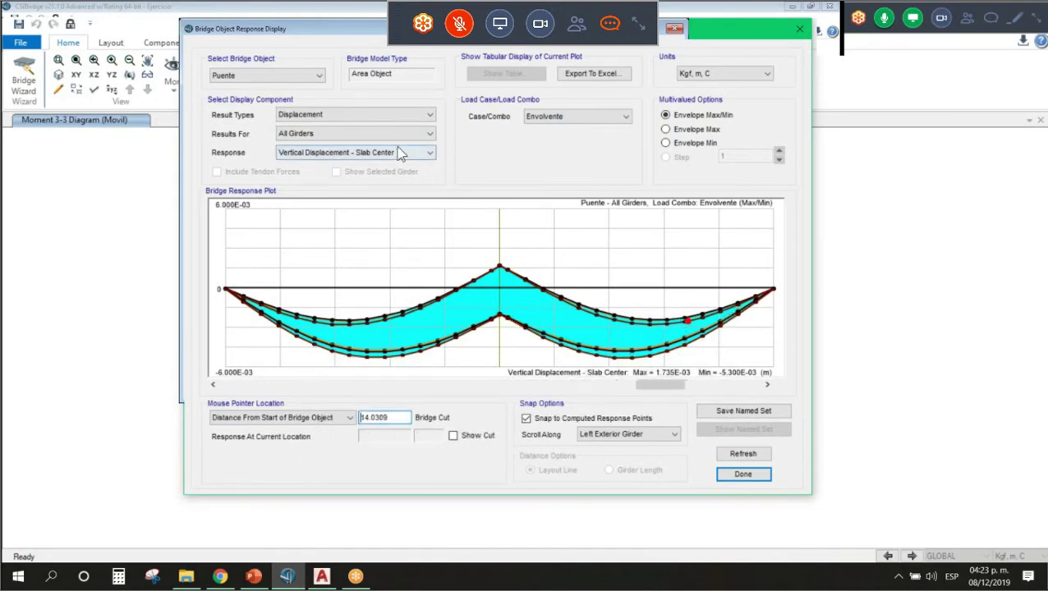
{"action": "left_click", "coordinate": [394, 122]}
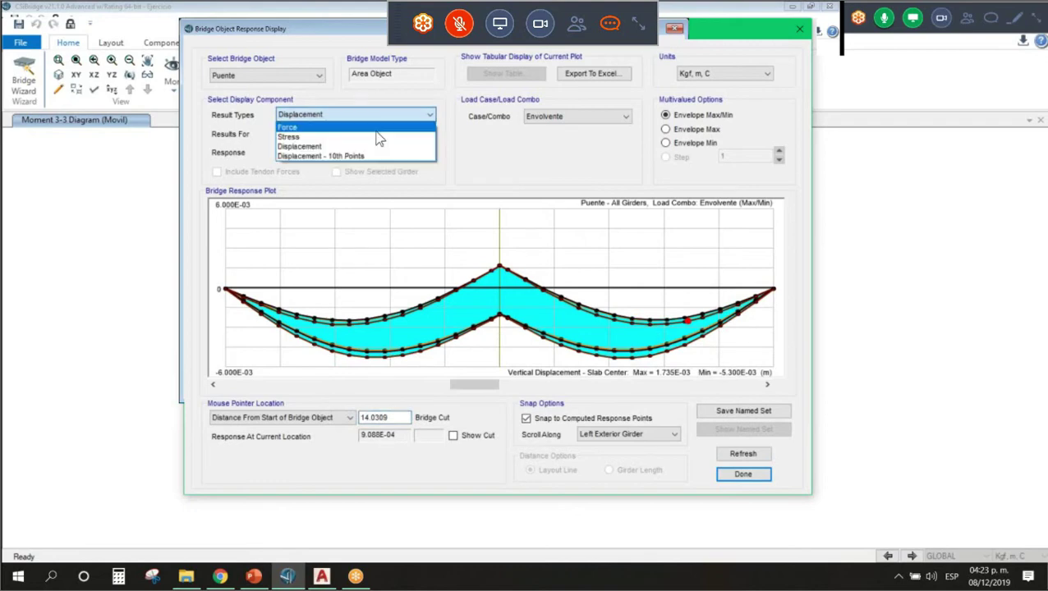
{"action": "left_click", "coordinate": [381, 138]}
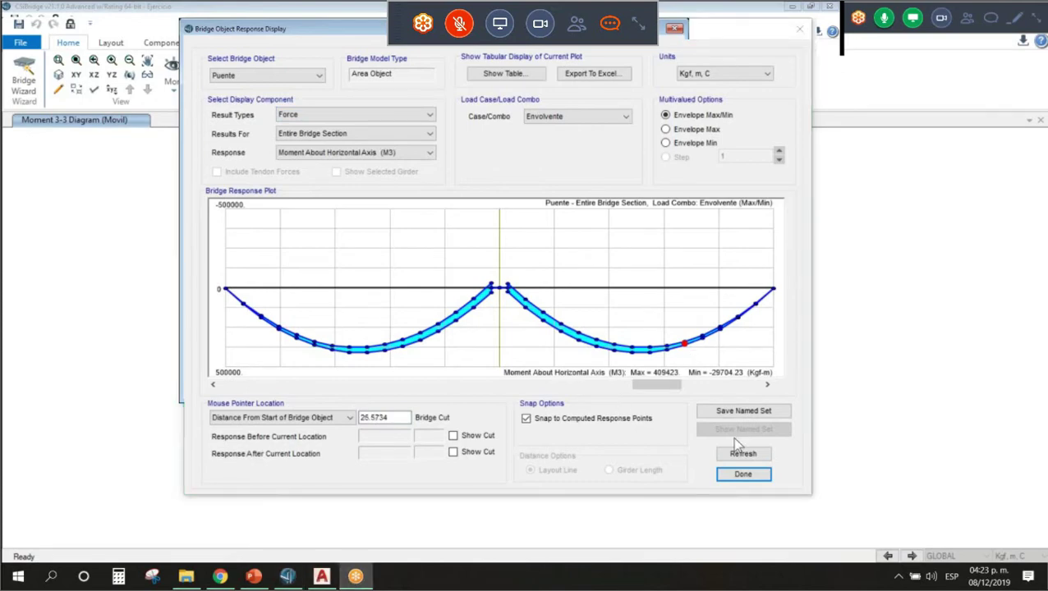
Close the bridge response display, restore the undeformed 3-D model view and bring up the Design/Rating commands
{"action": "left_click", "coordinate": [801, 31]}
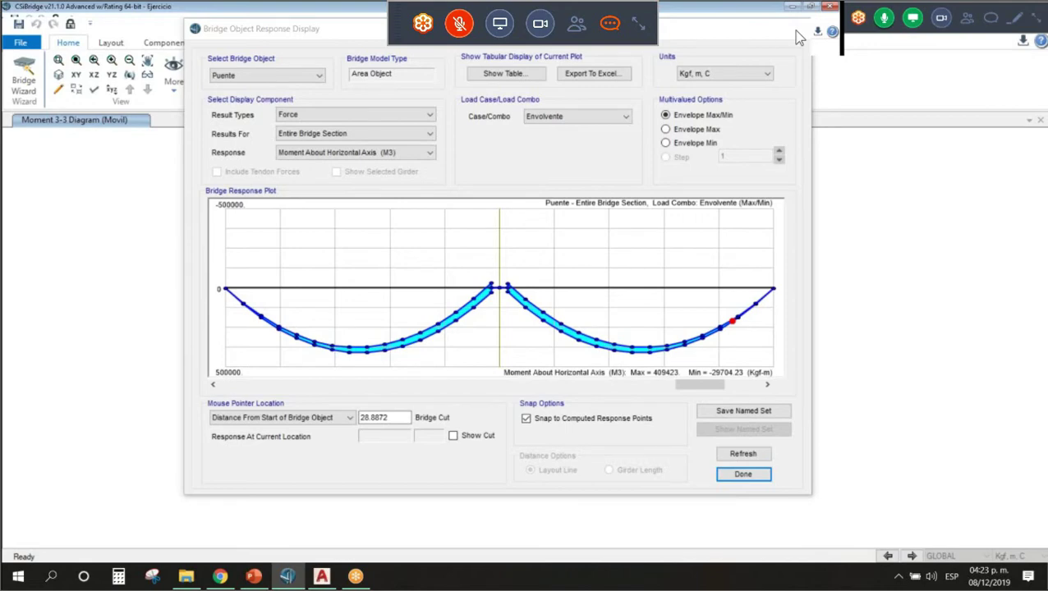
{"action": "left_click", "coordinate": [793, 31]}
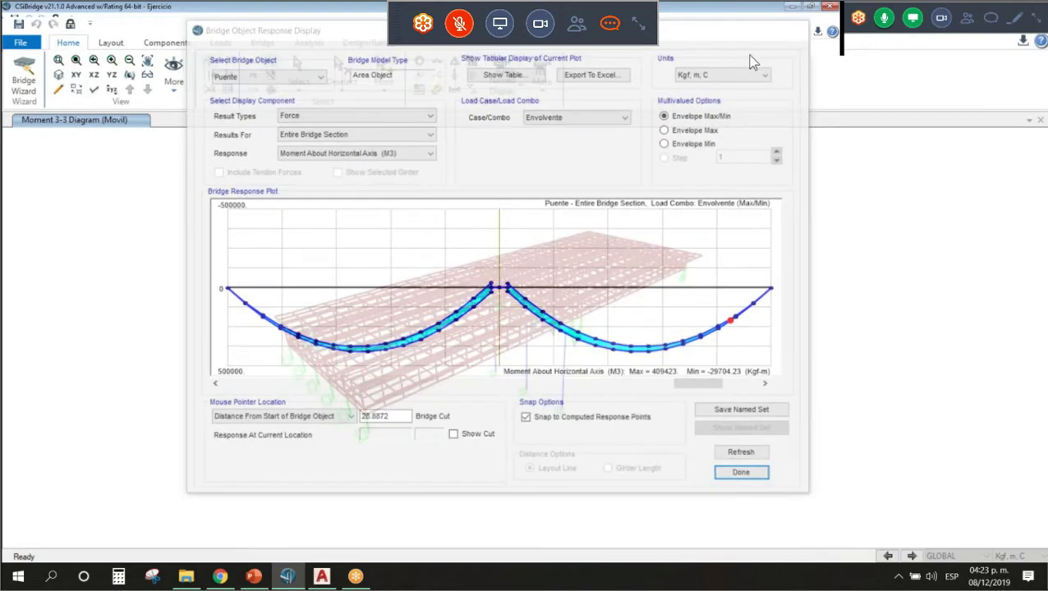
{"action": "left_click", "coordinate": [420, 61]}
{"action": "middle_click_drag", "start_coordinate": [370, 443], "coordinate": [568, 364]}
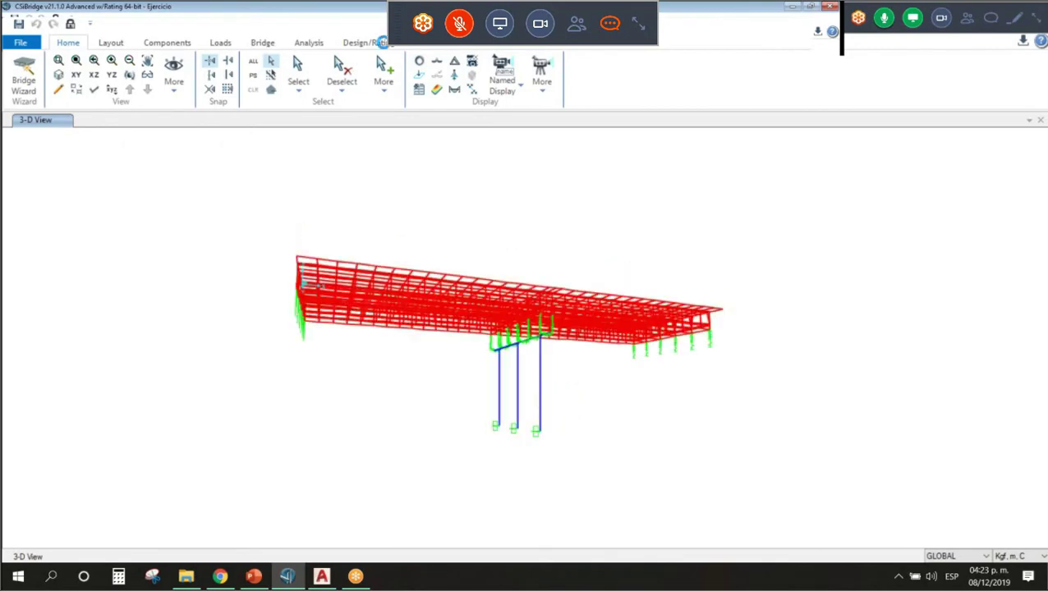
{"action": "middle_click_drag", "start_coordinate": [93, 448], "coordinate": [84, 477]}
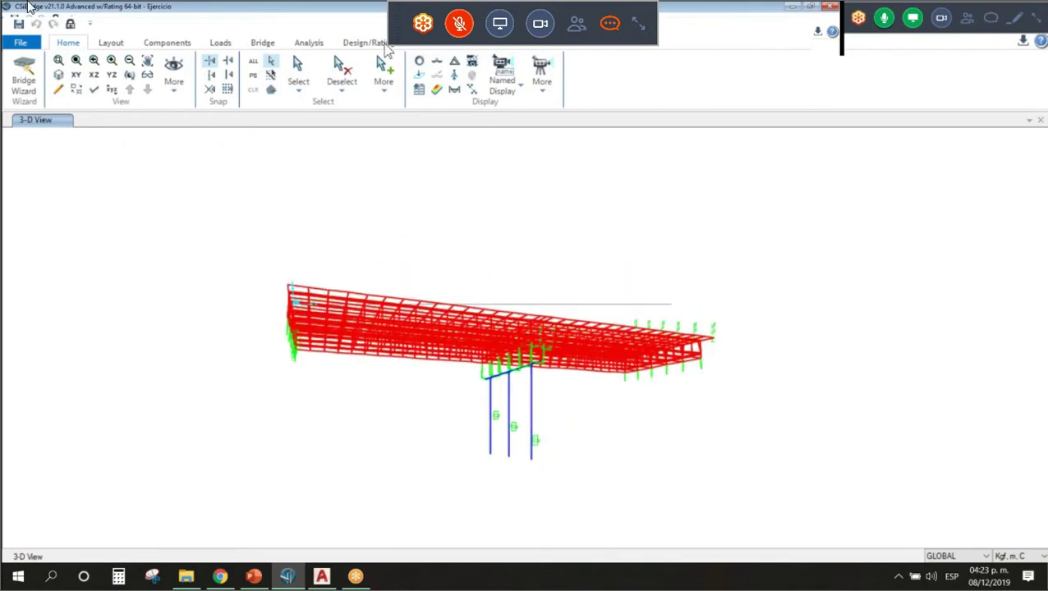
{"action": "left_click", "coordinate": [378, 43]}
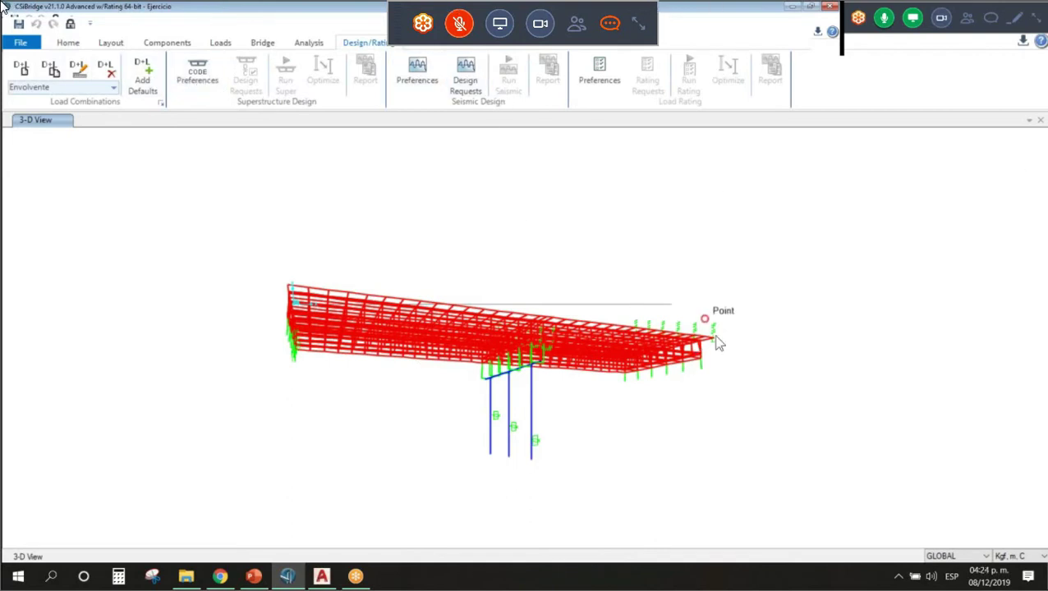
{"action": "middle_click_drag", "start_coordinate": [735, 319], "coordinate": [735, 318]}
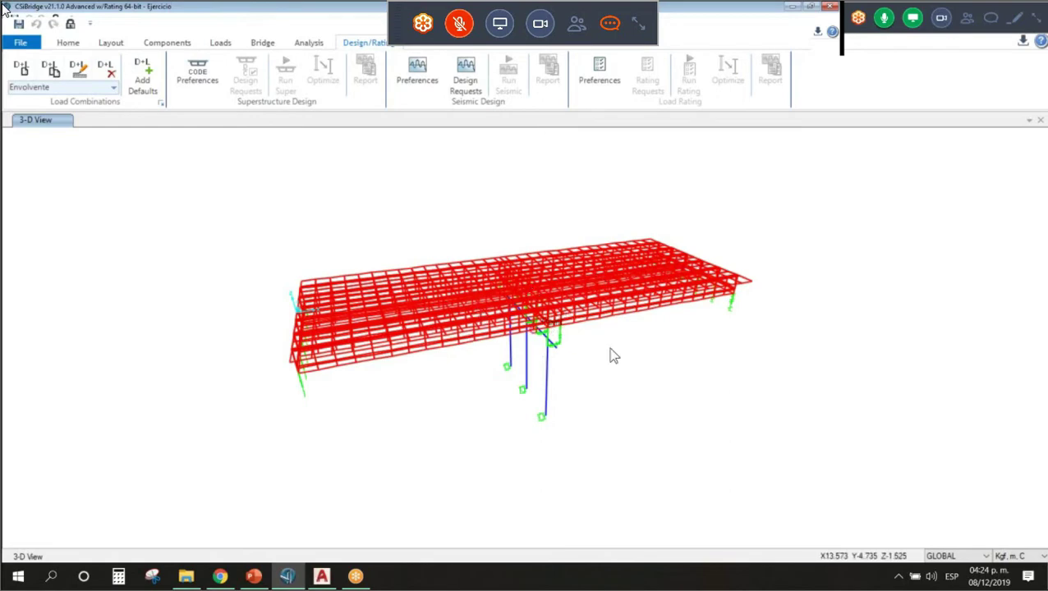
Switch to PowerPoint and look through the slides after Factores de concentración in the PUENTES PARTE 1 presentation
{"action": "left_click_drag", "start_coordinate": [618, 394], "coordinate": [621, 394]}
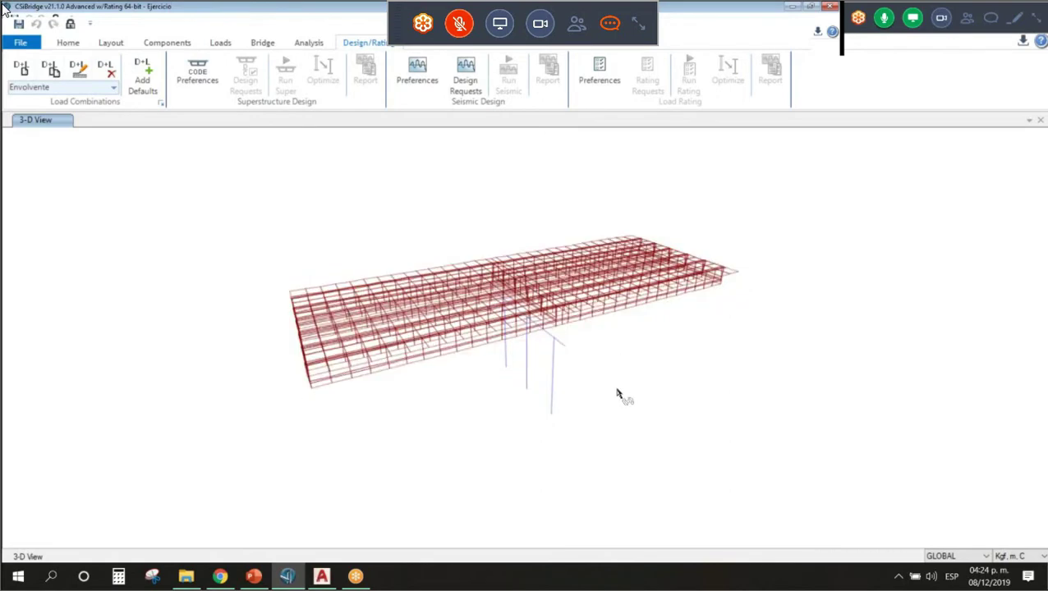
{"action": "middle_click_drag", "start_coordinate": [618, 395], "coordinate": [602, 236]}
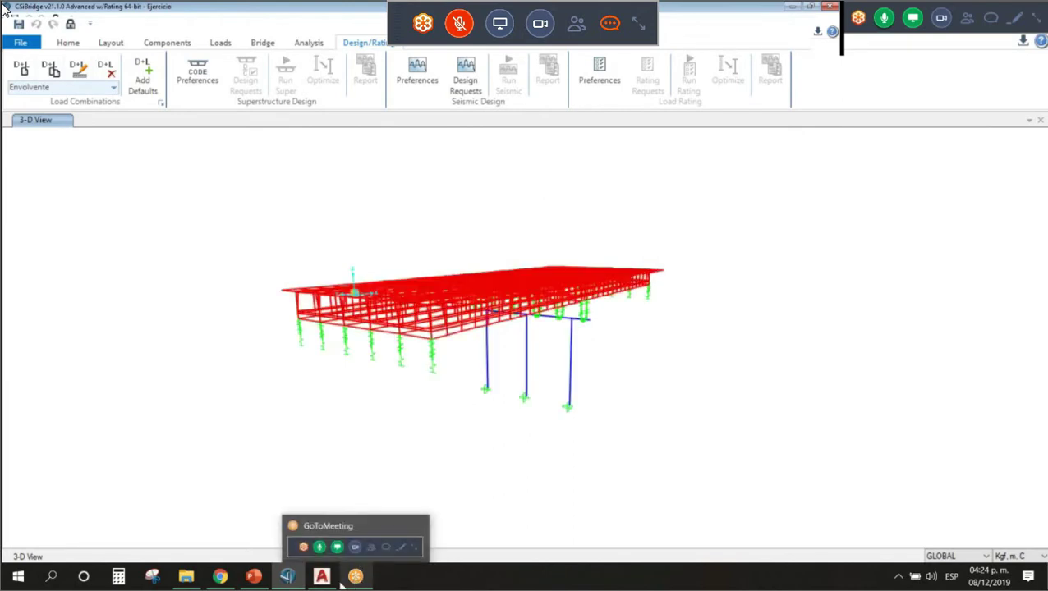
{"action": "left_click", "coordinate": [261, 580]}
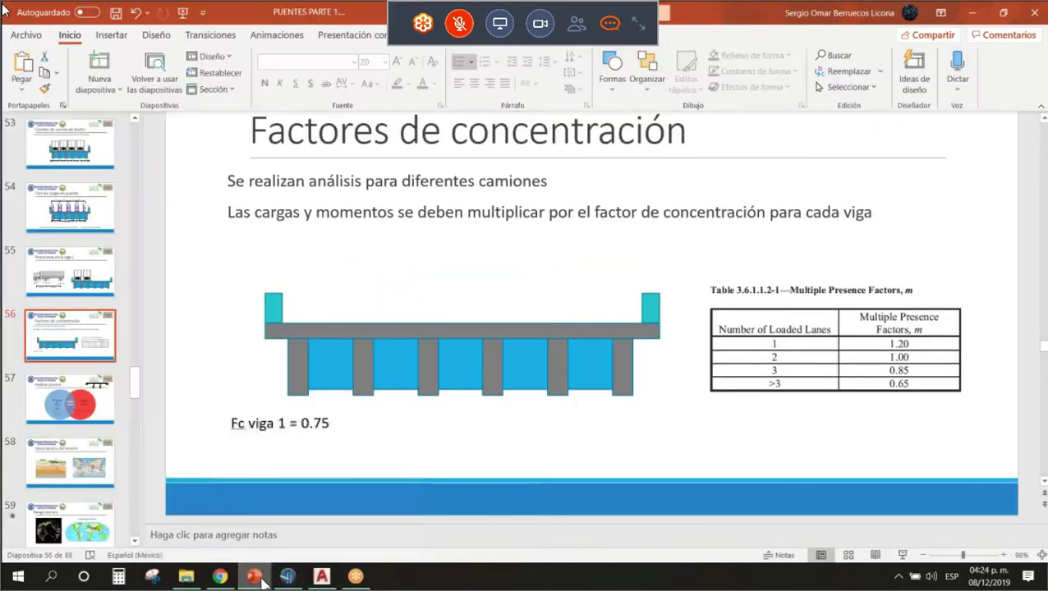
{"action": "left_click_drag", "start_coordinate": [133, 419], "coordinate": [134, 486]}
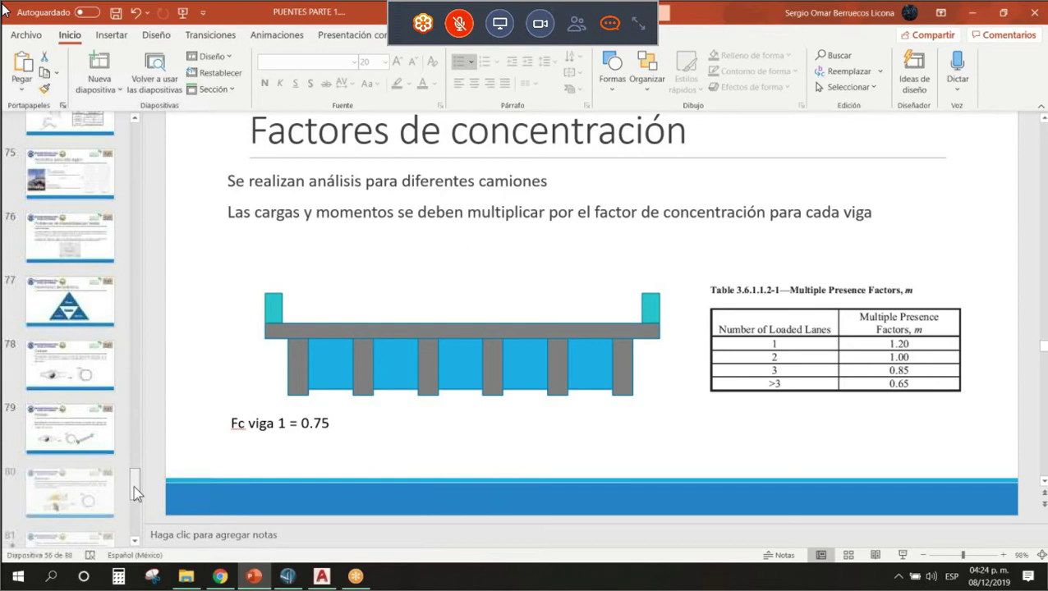
{"action": "scroll", "coordinate": [493, 263], "scroll_direction": "up", "scroll_amount": 1}
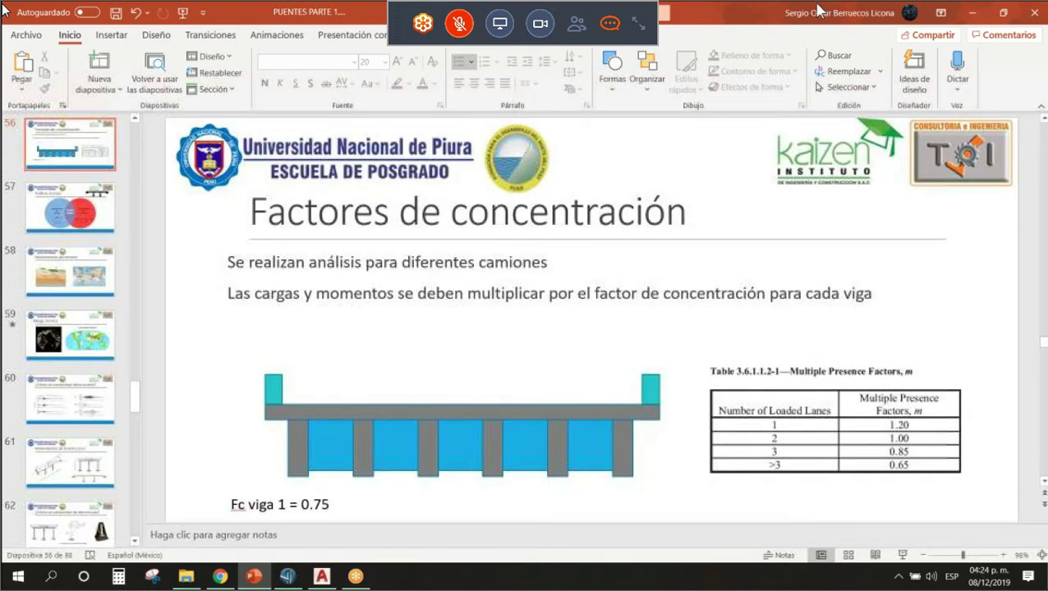
Clear the open application windows off the desktop and open the PUENTES PARTE 2.pptx presentation
{"action": "key", "text": "alt+Tab"}
{"action": "left_click", "coordinate": [812, 9]}
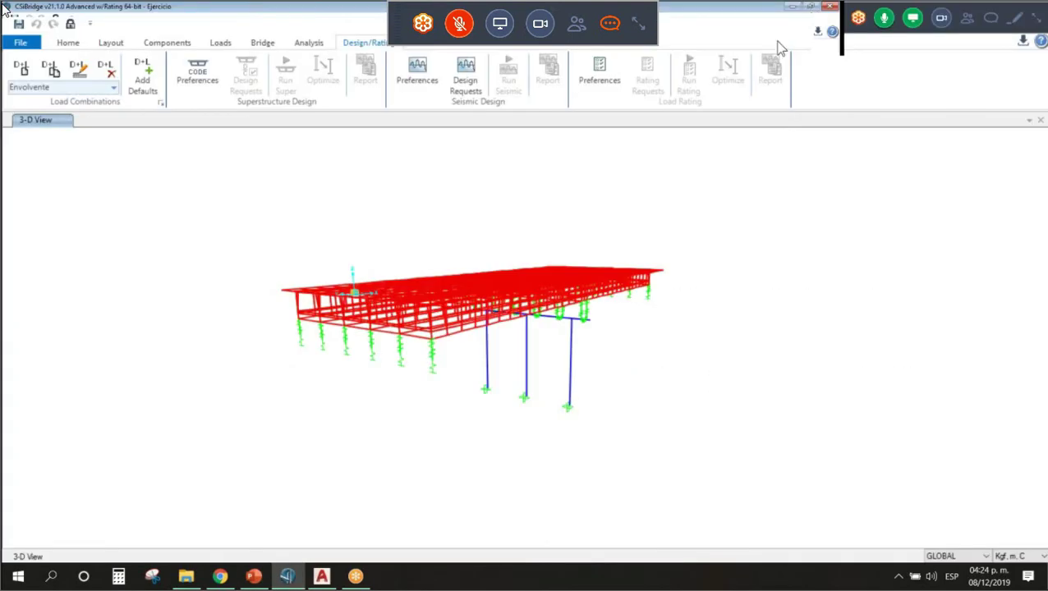
{"action": "left_click_drag", "start_coordinate": [778, 41], "coordinate": [720, 103]}
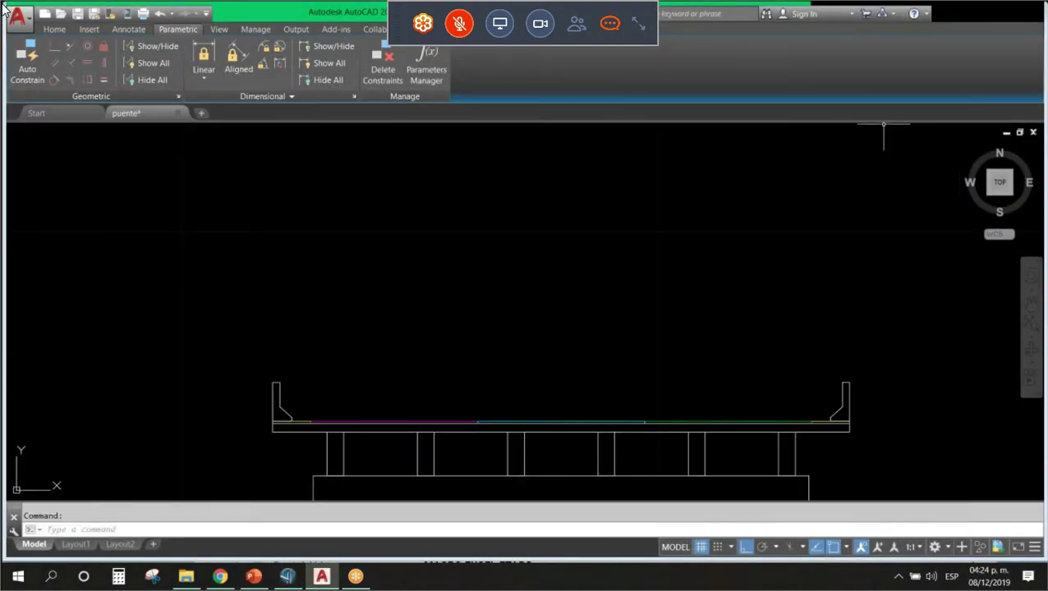
{"action": "left_click_drag", "start_coordinate": [546, 147], "coordinate": [567, 112]}
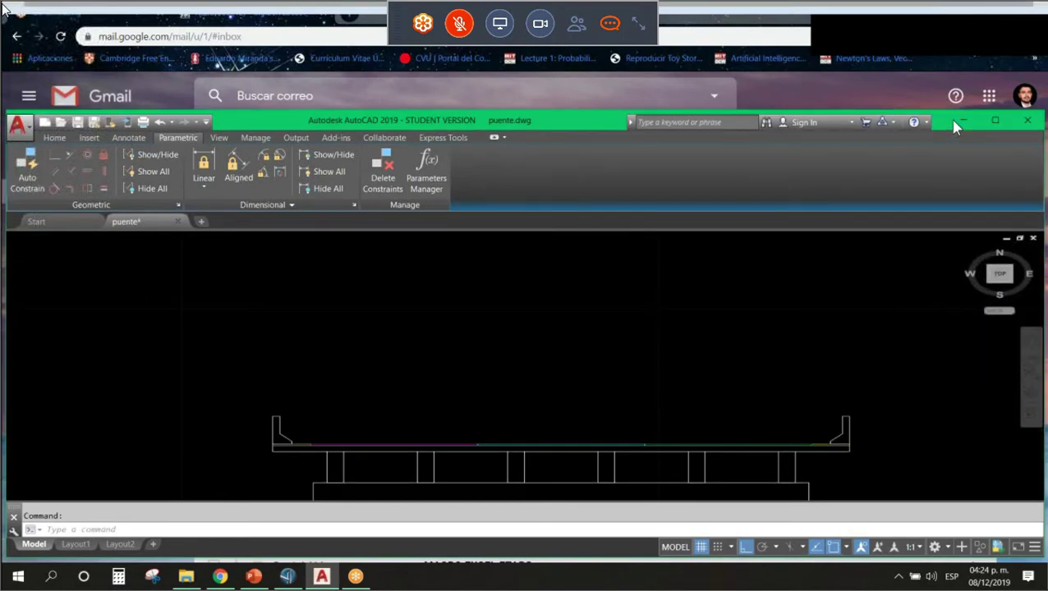
{"action": "left_click", "coordinate": [958, 121]}
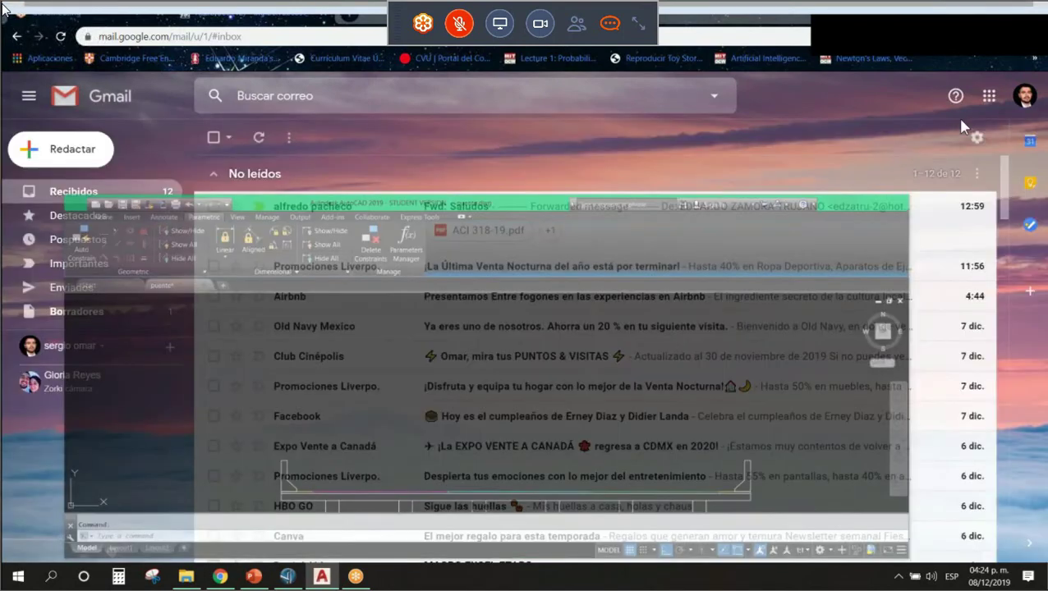
{"action": "left_click", "coordinate": [969, 9]}
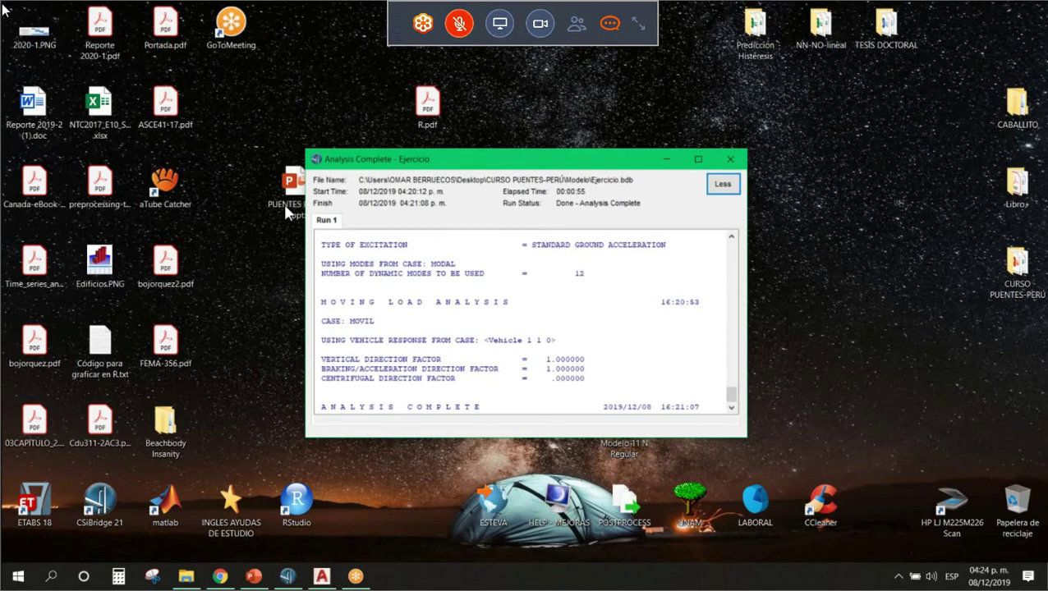
{"action": "left_click_drag", "start_coordinate": [396, 159], "coordinate": [521, 146]}
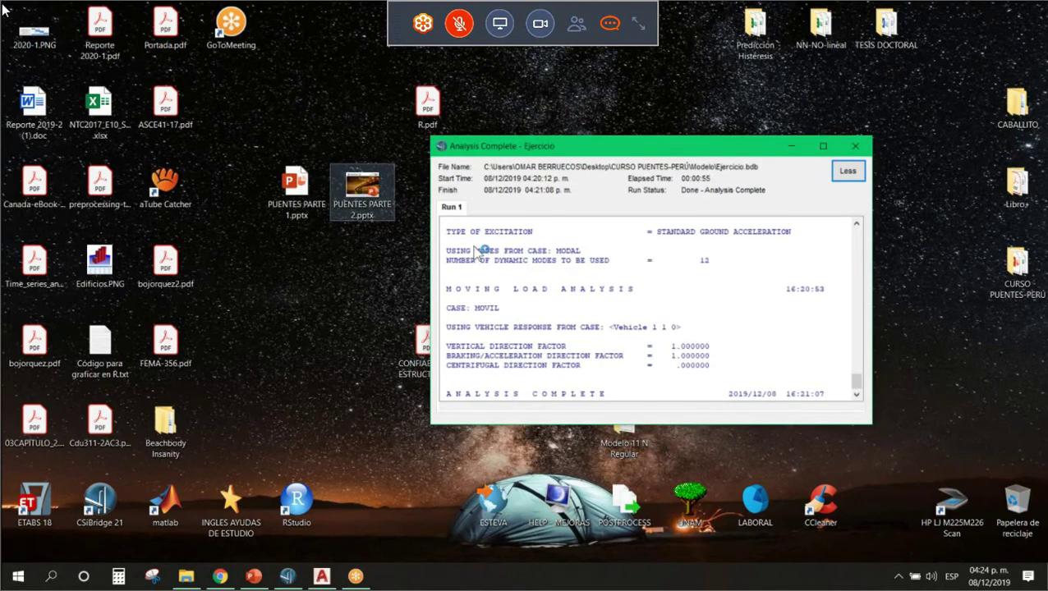
Return to the CSiBridge model and examine the bridge deck, girders and central pier in the 3-D view
{"action": "left_click", "coordinate": [322, 577]}
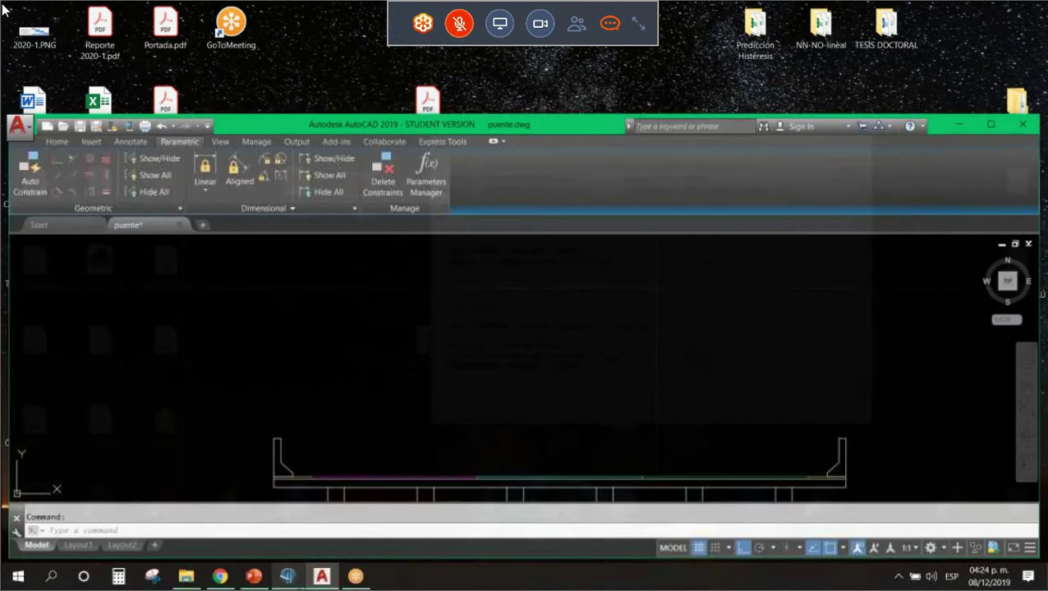
{"action": "left_click", "coordinate": [863, 137]}
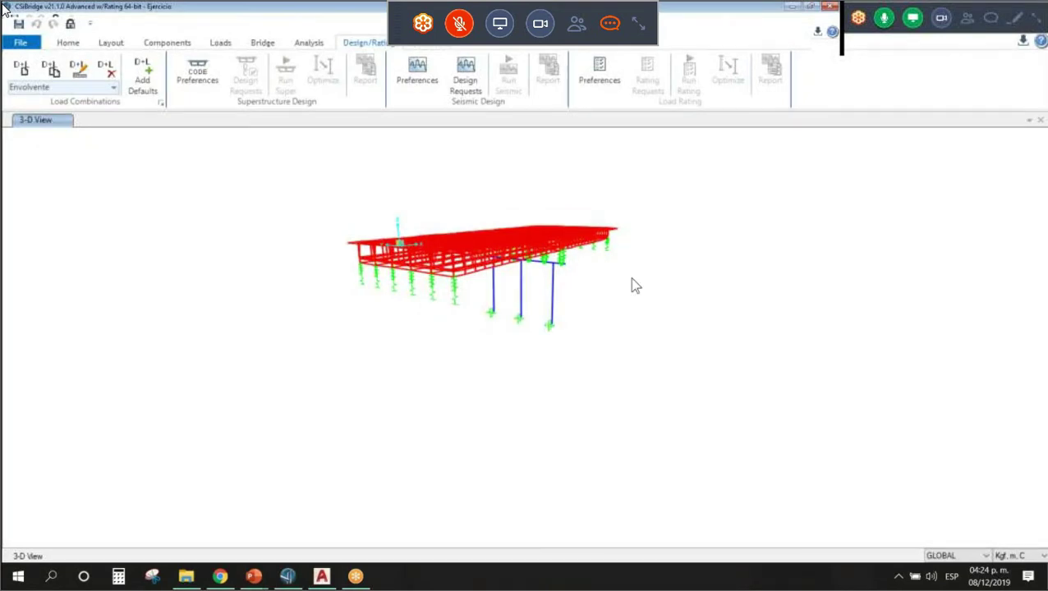
{"action": "scroll", "coordinate": [569, 278], "scroll_direction": "up", "scroll_amount": 3}
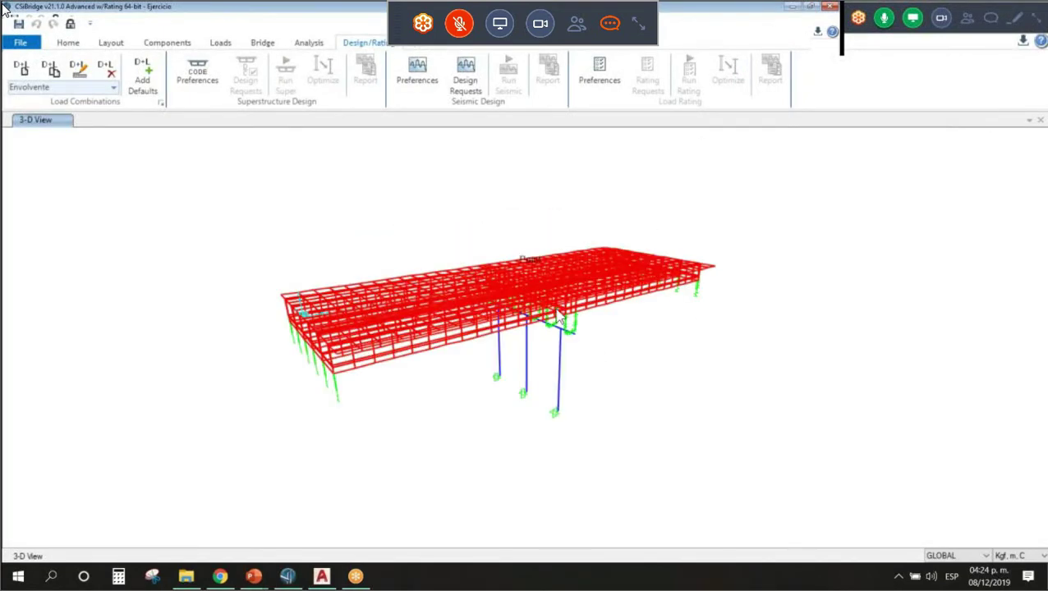
{"action": "scroll", "coordinate": [565, 302], "scroll_direction": "up", "scroll_amount": 2}
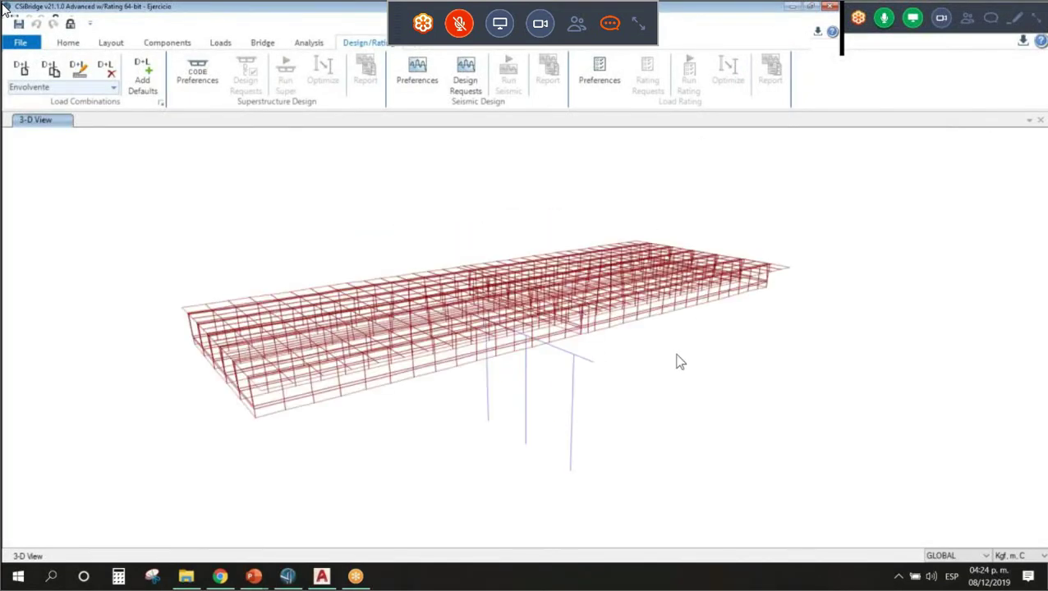
{"action": "scroll", "coordinate": [680, 361], "scroll_direction": "down", "scroll_amount": 2}
{"action": "middle_click_drag", "start_coordinate": [680, 362], "coordinate": [326, 282]}
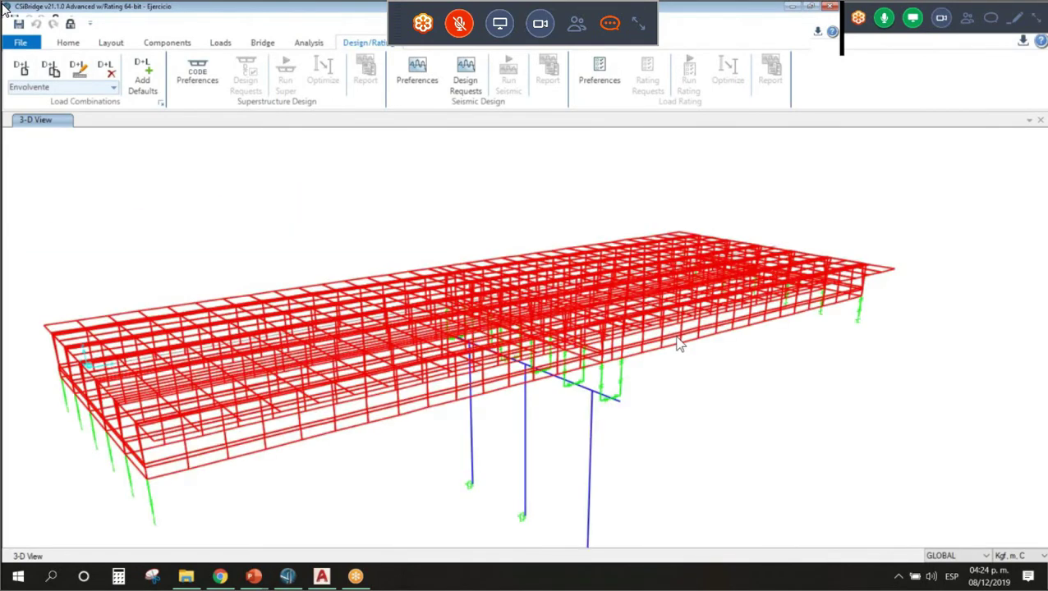
{"action": "middle_click_drag", "start_coordinate": [676, 342], "coordinate": [672, 408]}
{"action": "middle_click_drag", "start_coordinate": [672, 408], "coordinate": [665, 402]}
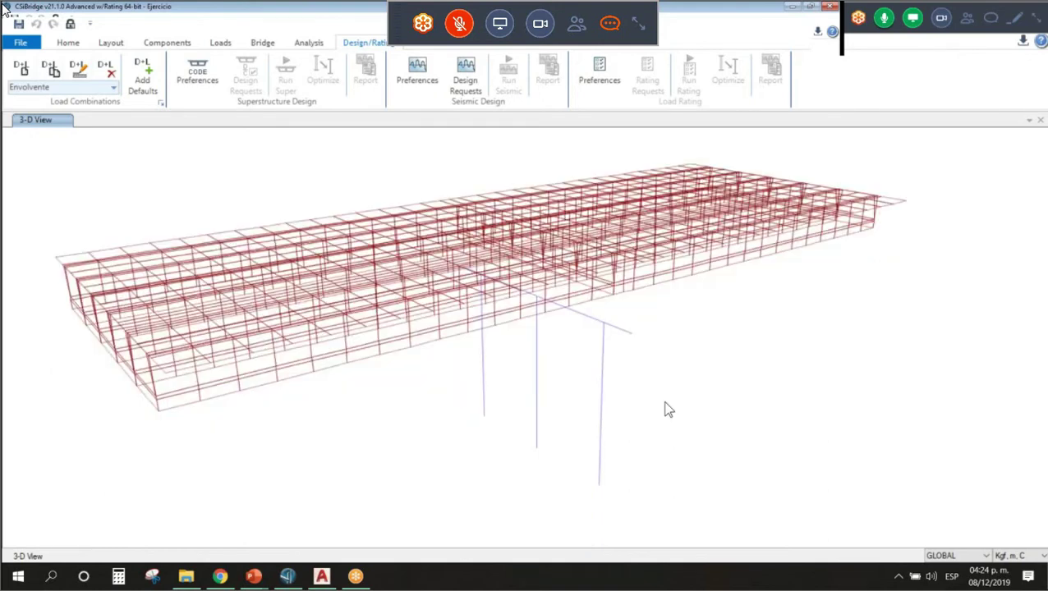